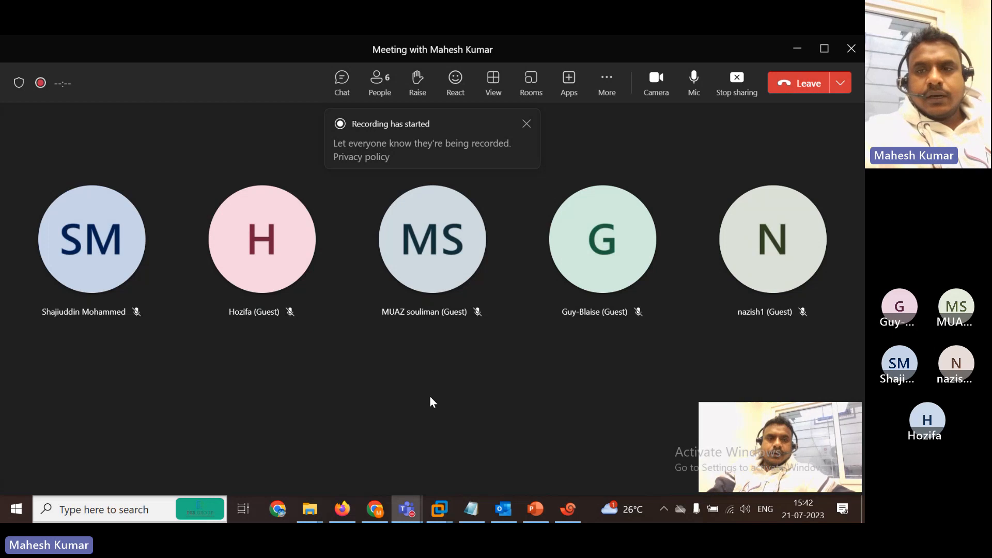
Minimize the Teams meeting window to bring the EVE-NG 2.0.3-60 sign-in page forward.
left_click(798, 48)
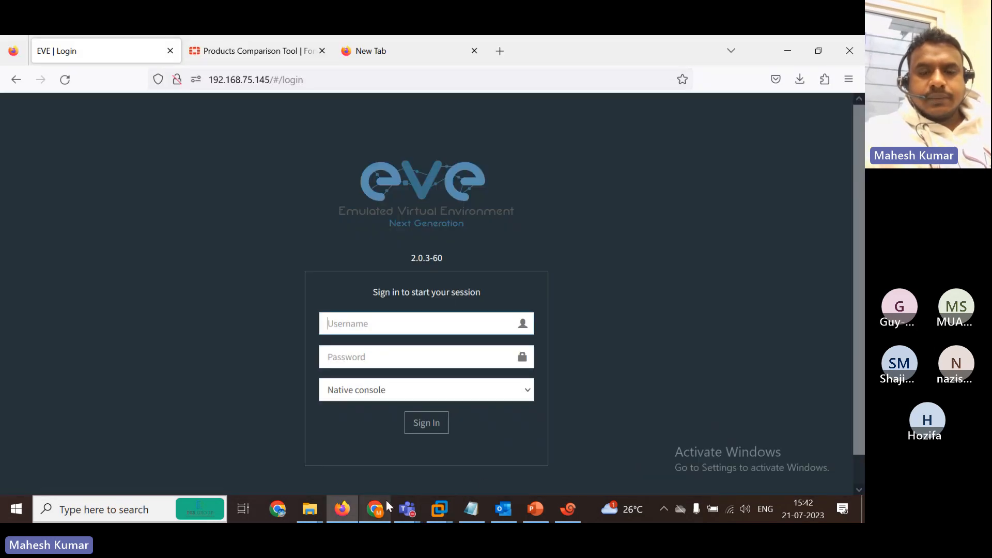
Sign in to EVE-NG with the account password and decline saving the login in the browser.
left_click(442, 511)
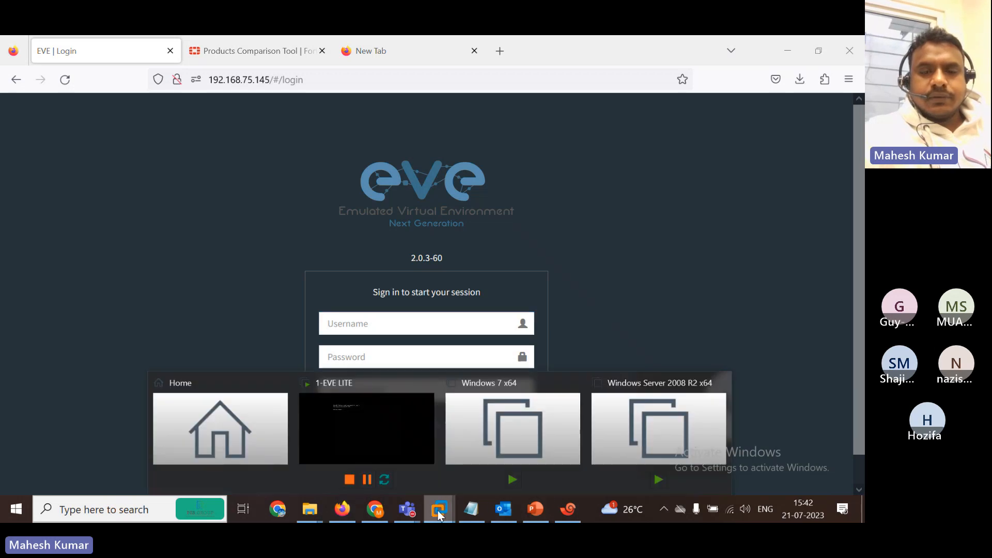
left_click(376, 429)
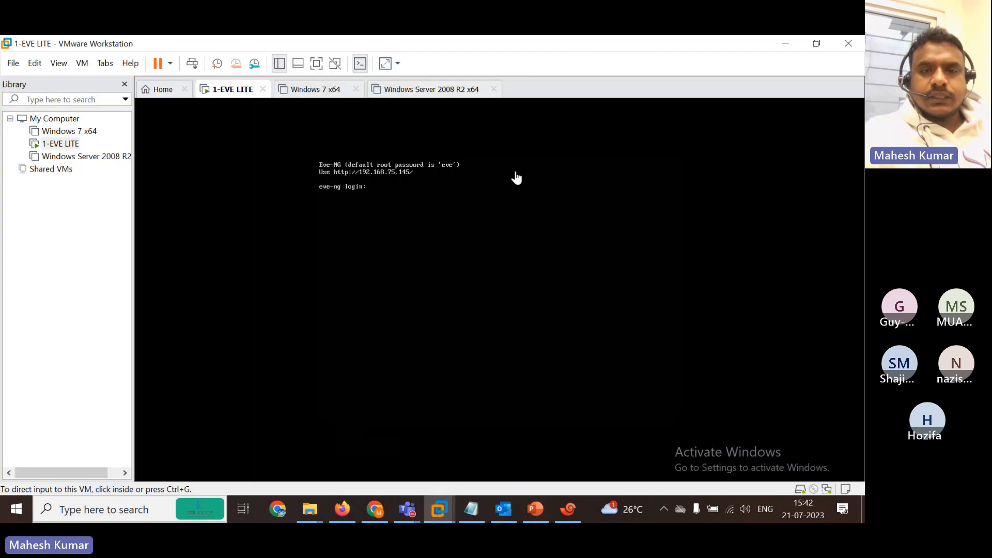
left_click(791, 44)
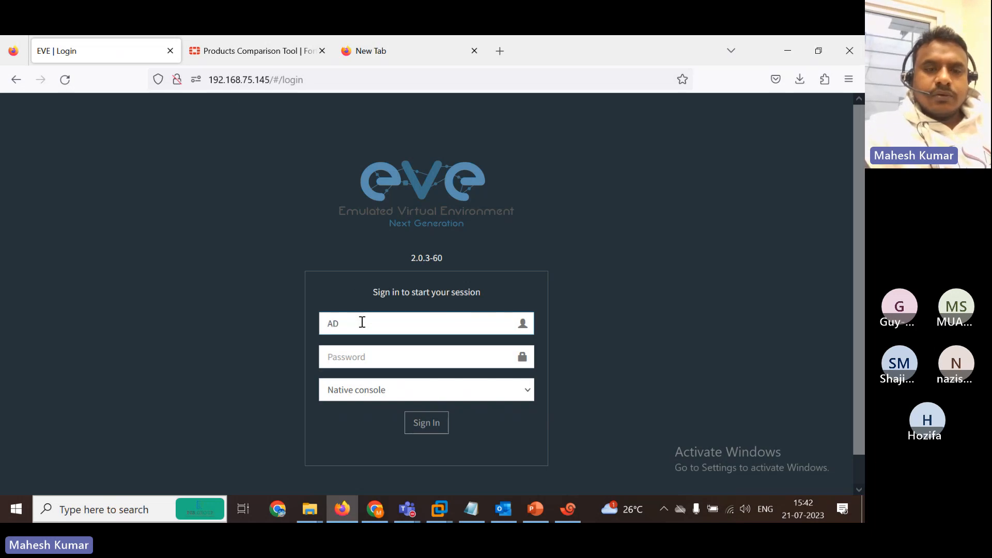
key("Tab")
type("eve")
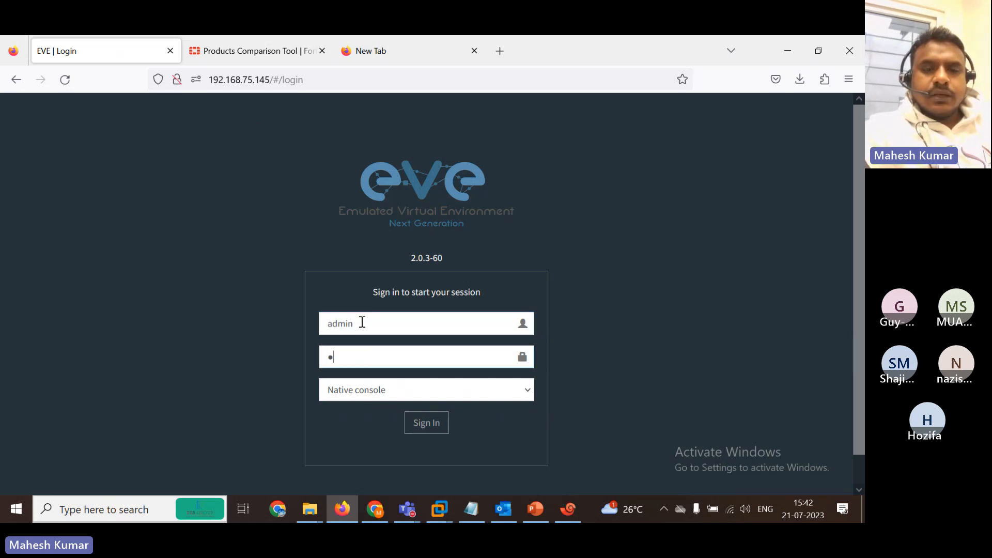
key("Return")
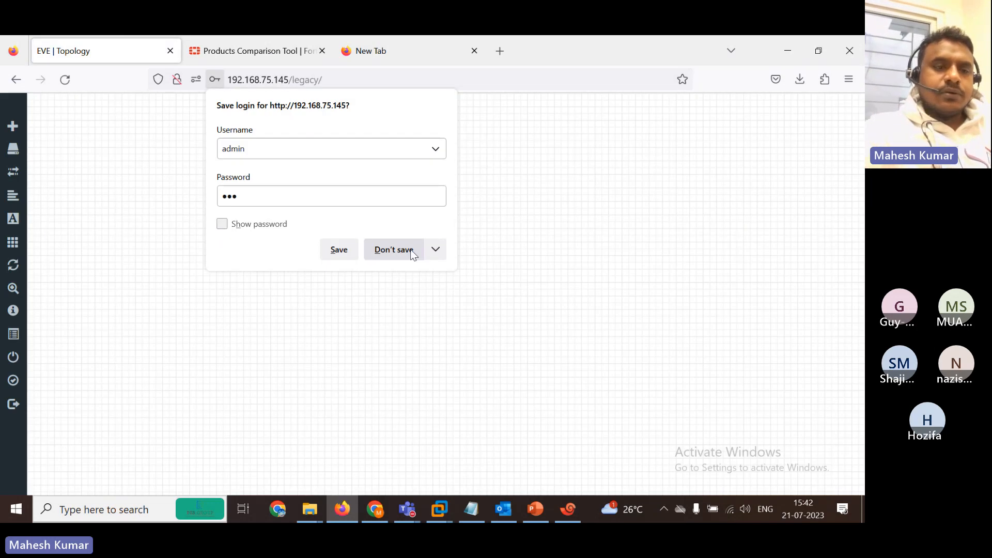
left_click(408, 253)
Delete the four routers 37251–37254 from the lab, leaving an empty canvas.
mouse_move(15, 288)
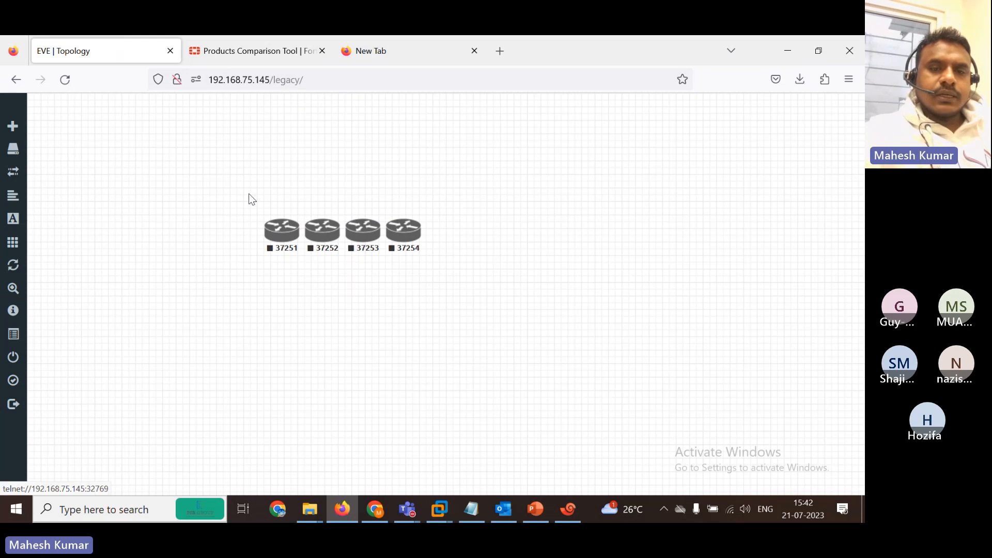
left_click_drag(250, 193, 521, 295)
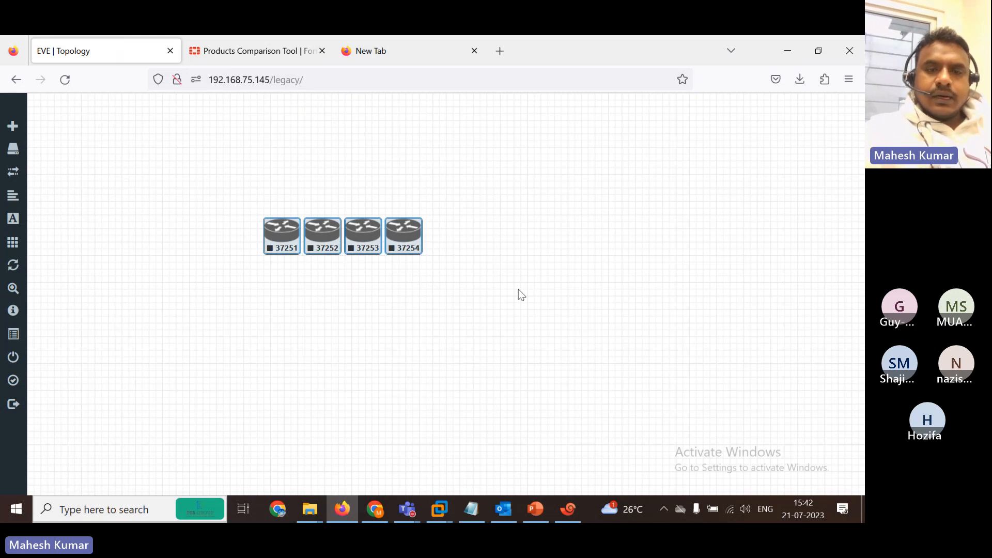
right_click(330, 239)
left_click(401, 454)
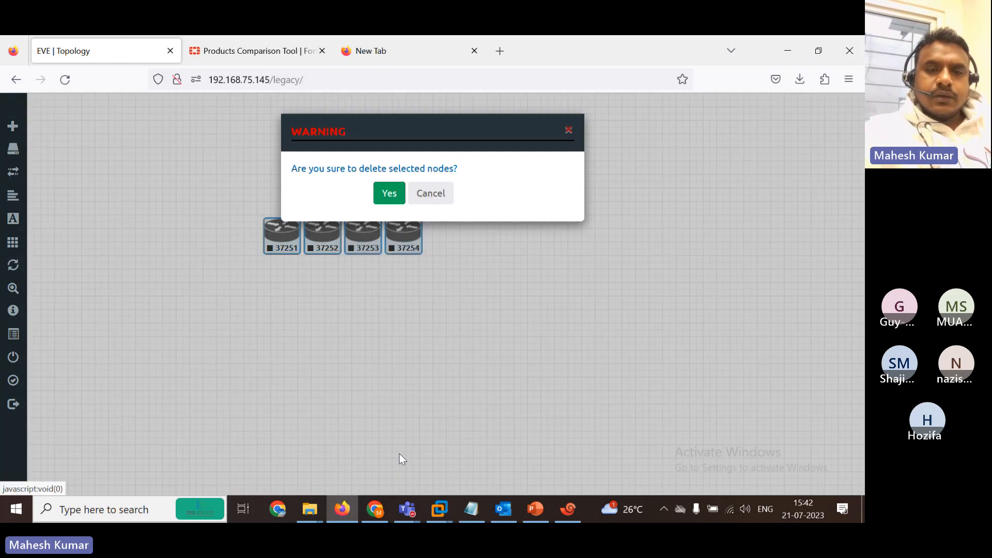
left_click(386, 193)
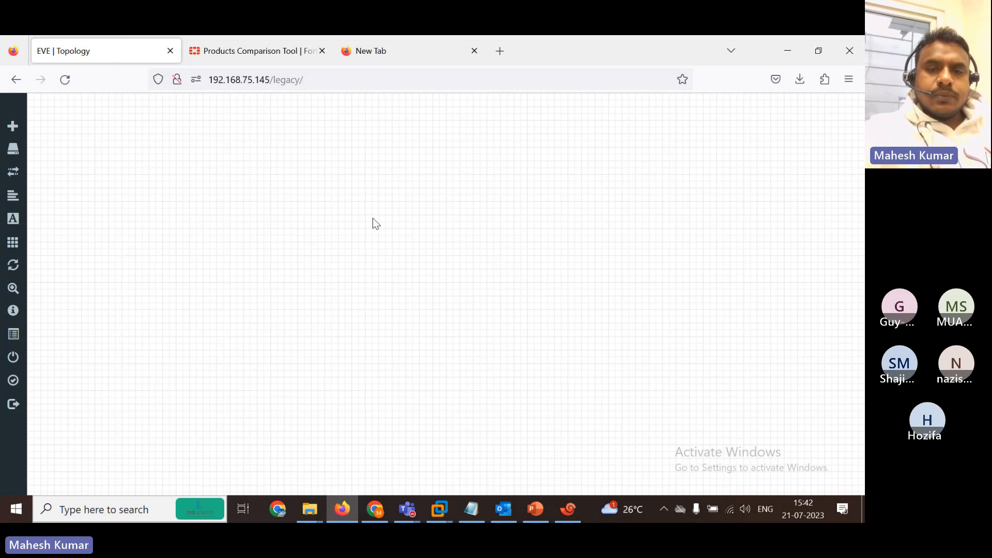
mouse_move(15, 335)
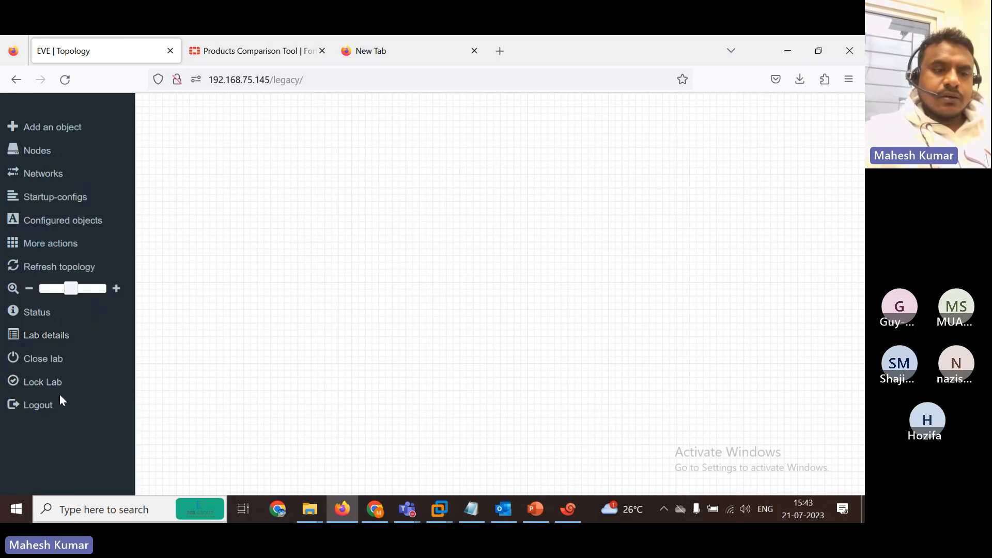
Close the current lab and create a new empty lab named test101.
left_click(28, 360)
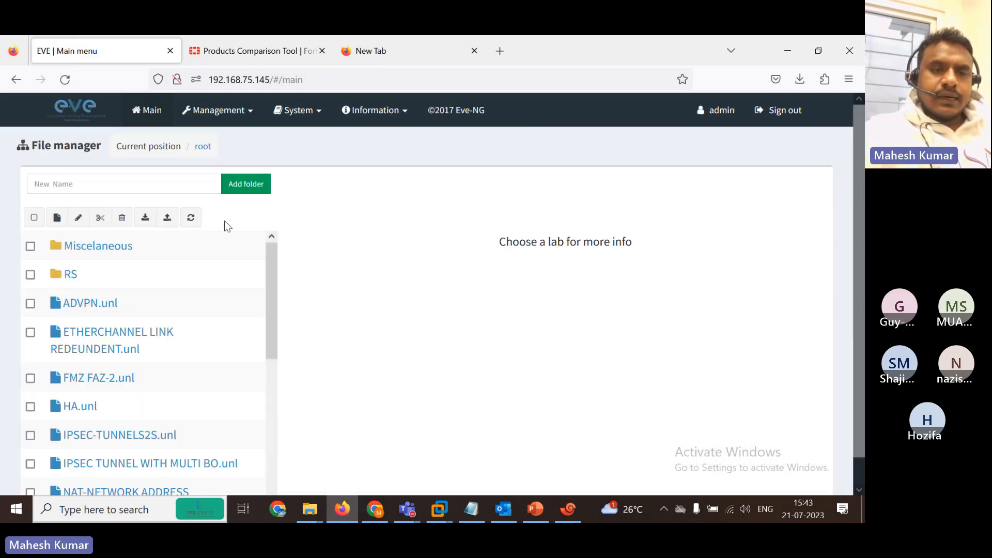
left_click(57, 217)
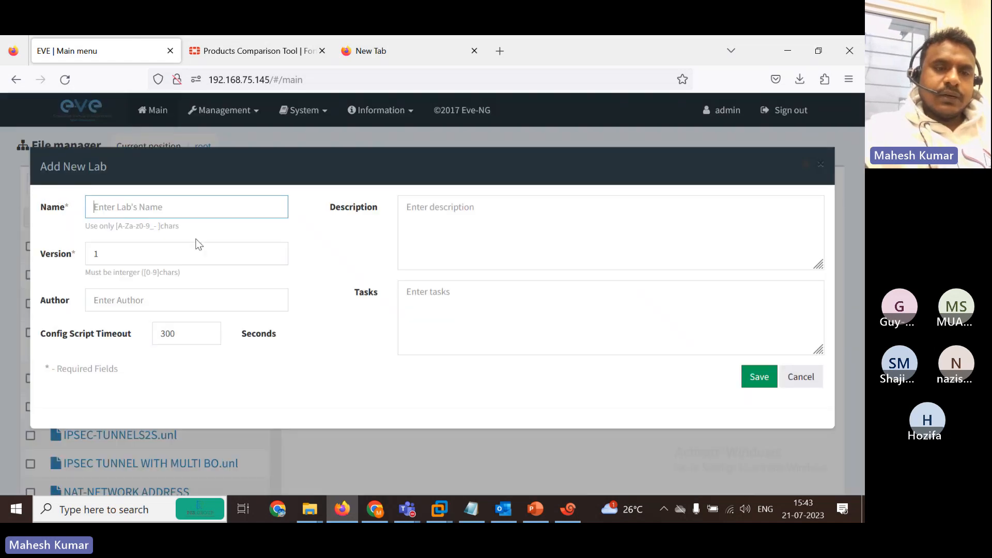
type("test101")
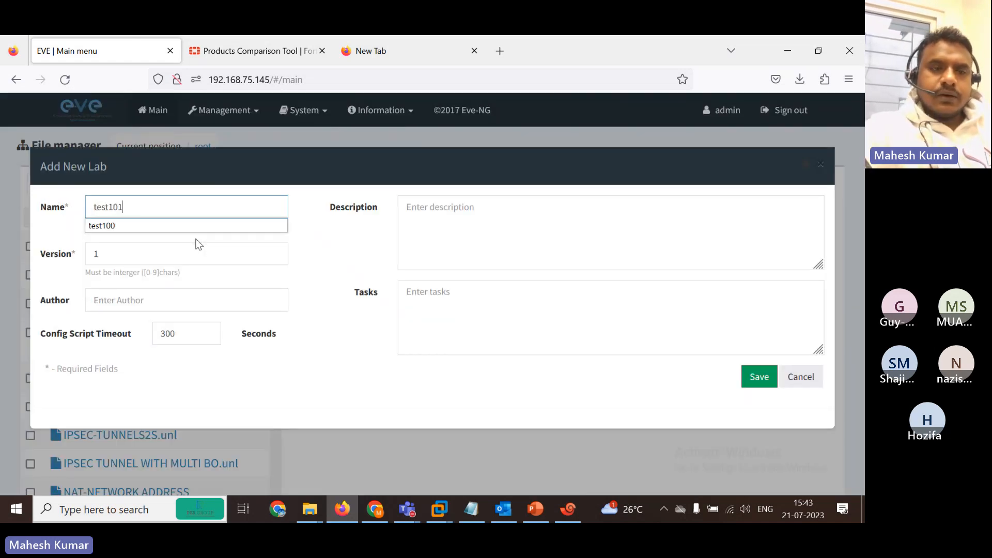
key("Return")
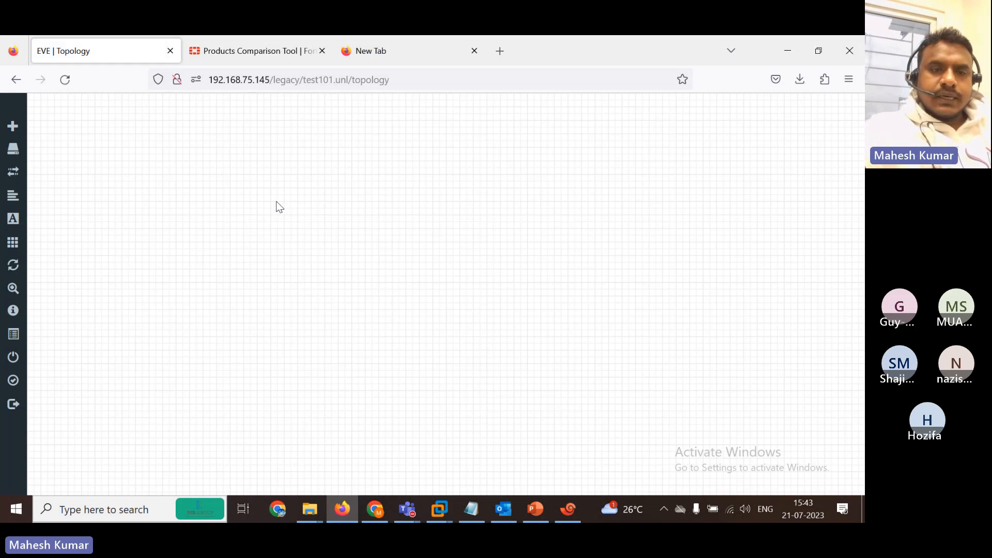
right_click(277, 206)
Add four Cisco IOS 3725 (Dynamips) routers with name prefix R1.
left_click(356, 242)
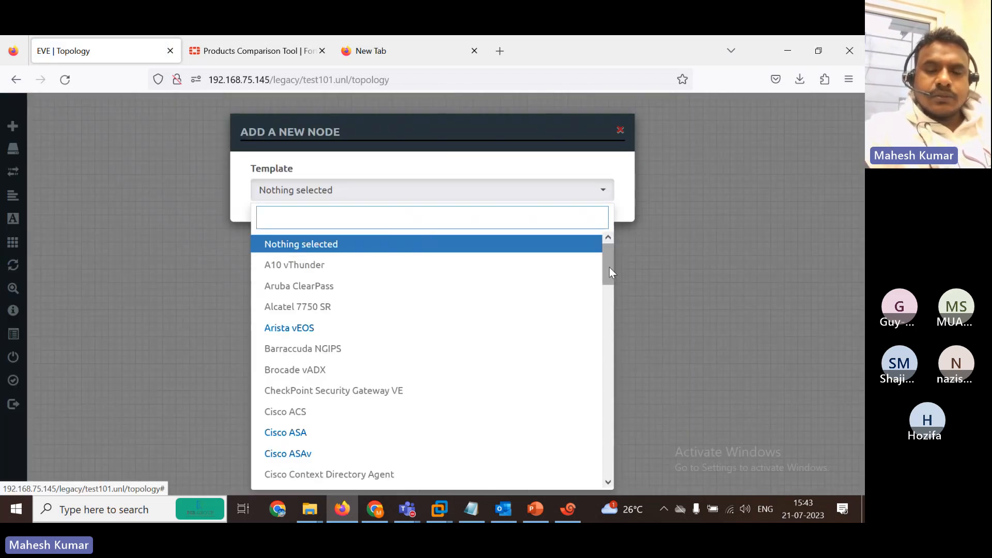
left_click_drag(609, 268, 608, 326)
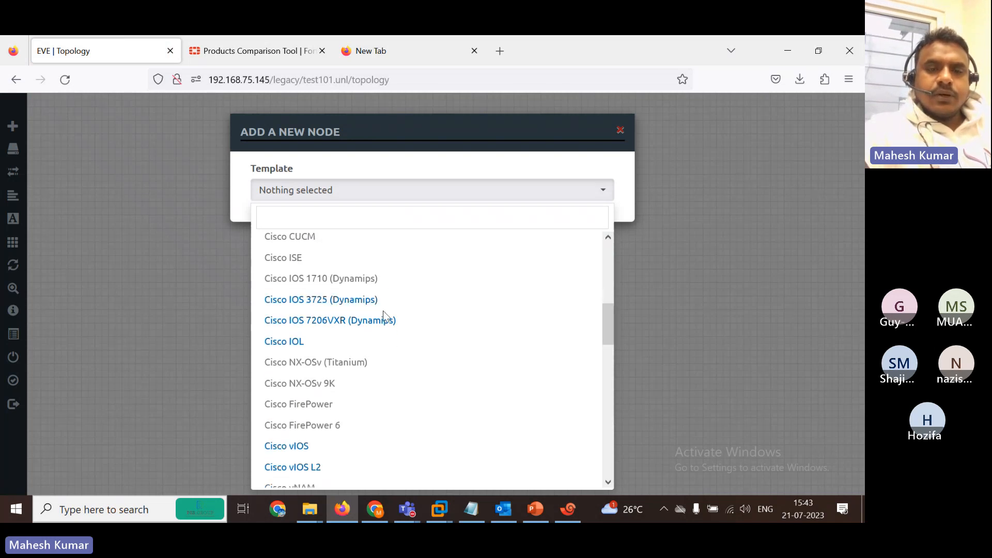
left_click(383, 313)
left_click(585, 195)
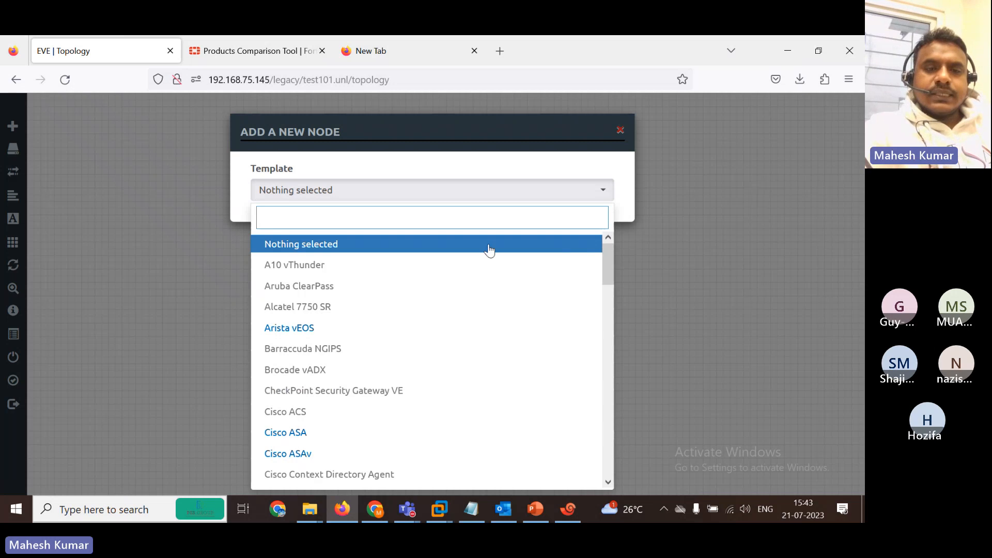
type("ci")
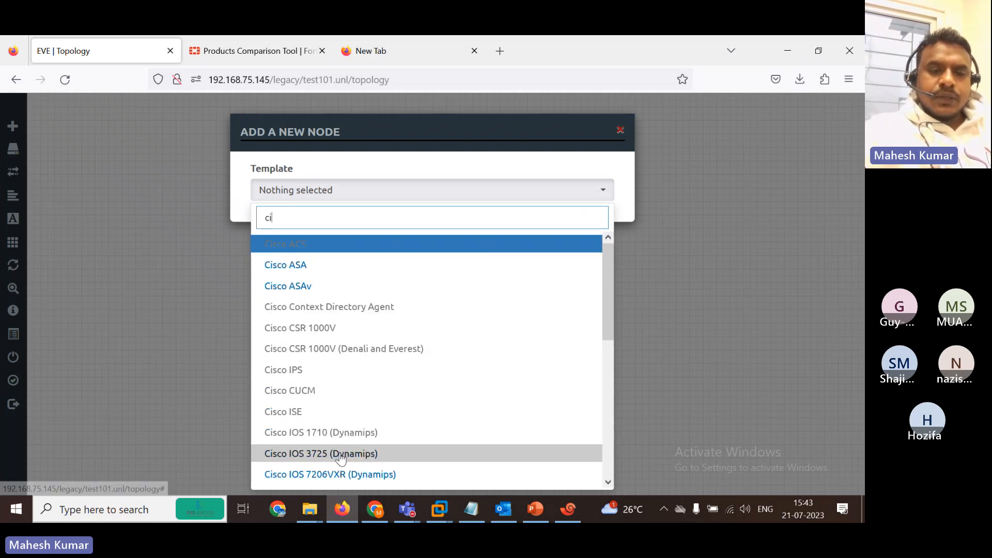
left_click(340, 457)
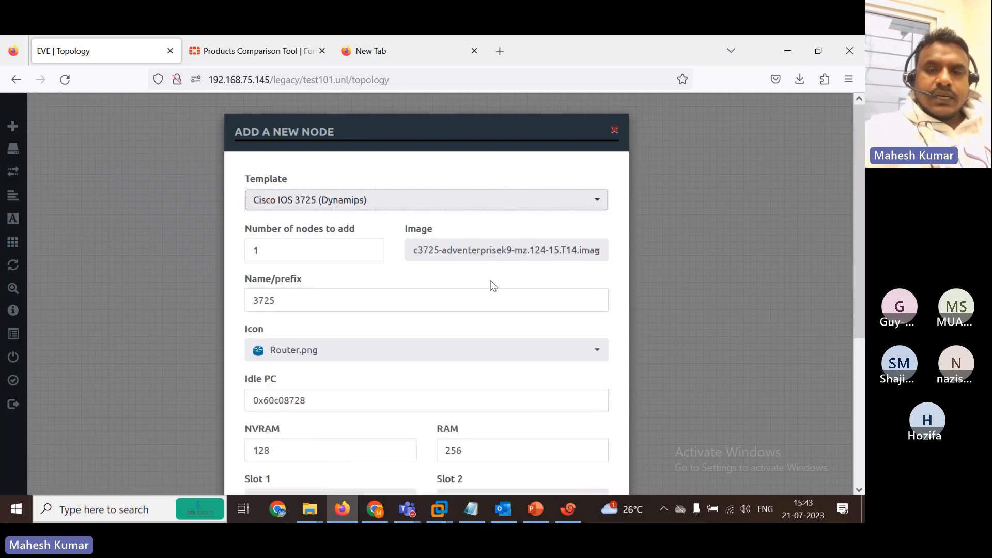
double_click(291, 304)
key("BackSpace")
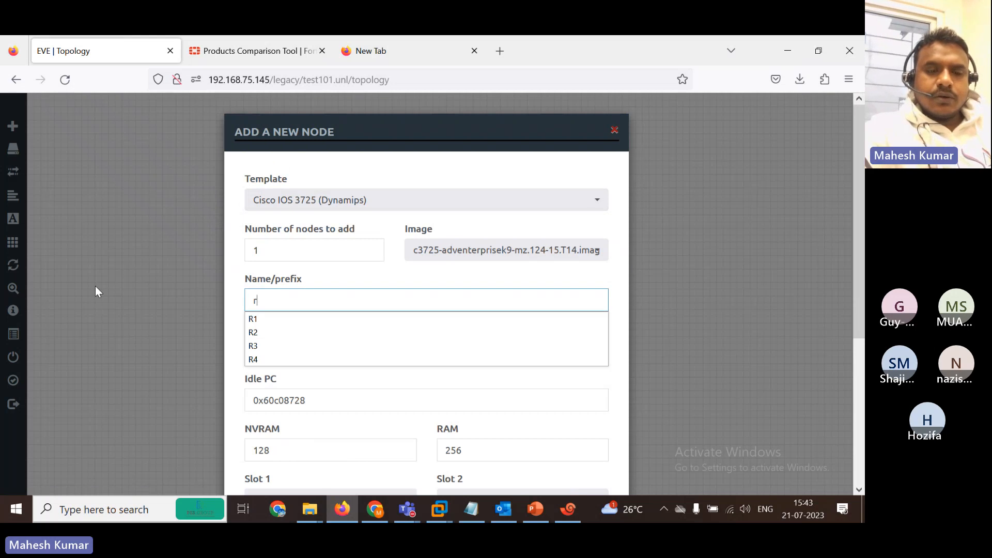
key("Escape")
type("R1")
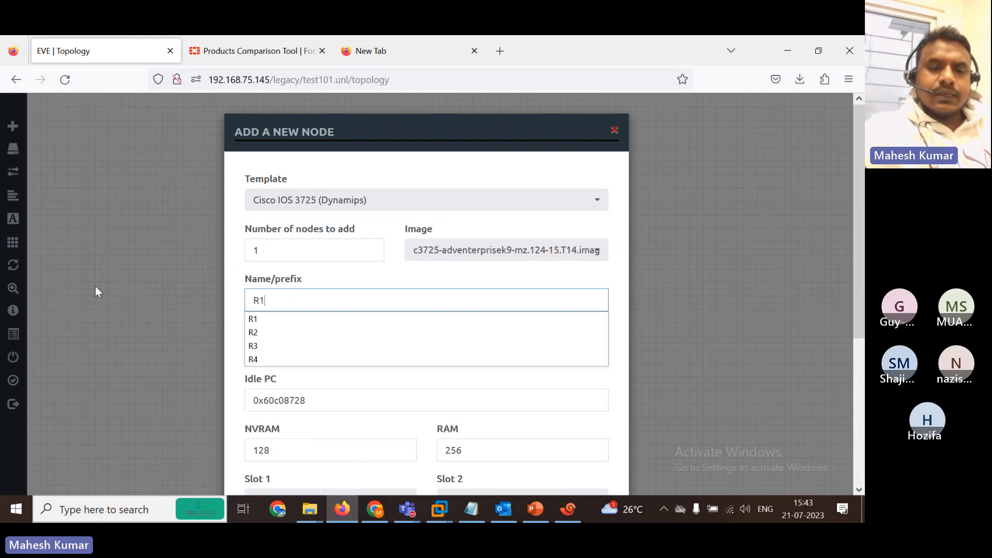
left_click(274, 318)
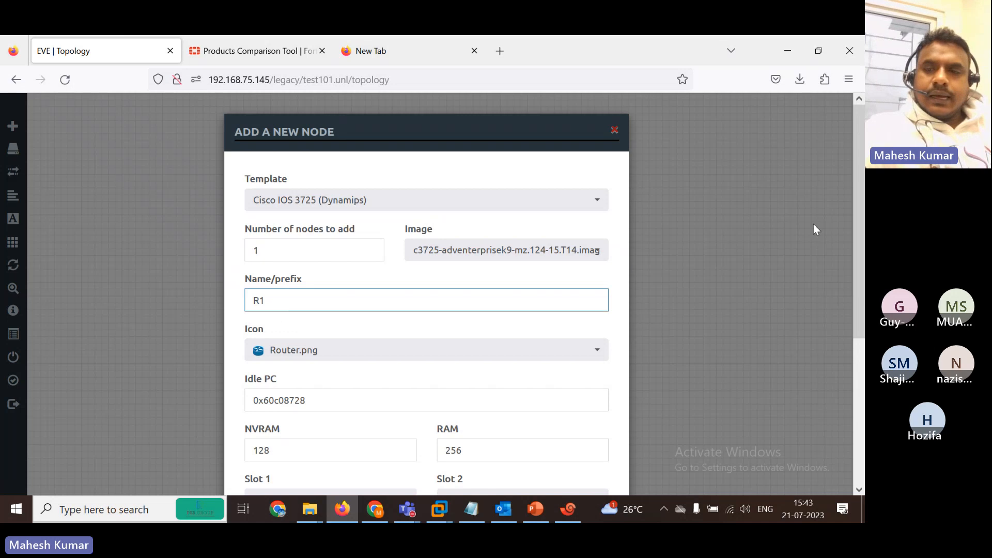
key("BackSpace")
type("4")
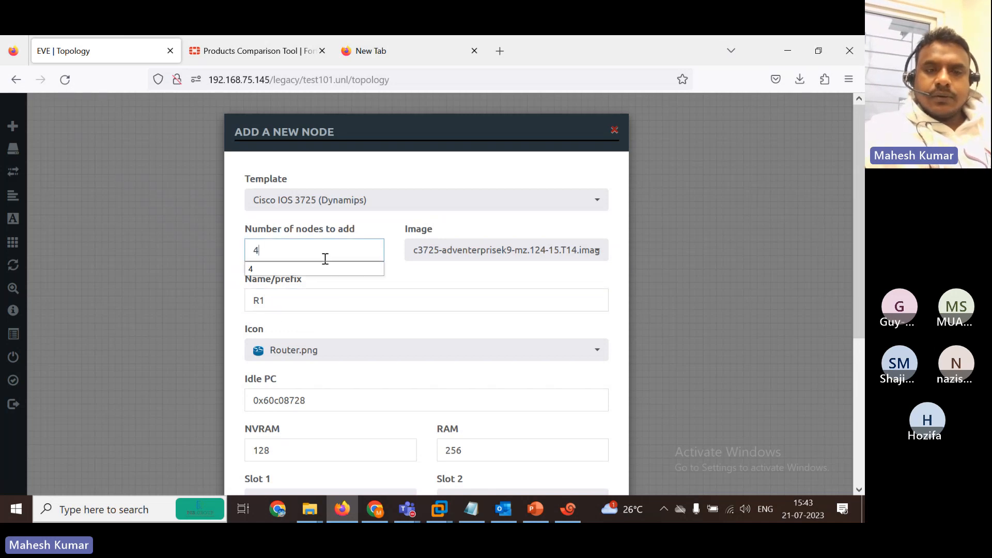
scroll(325, 258, "down", 4)
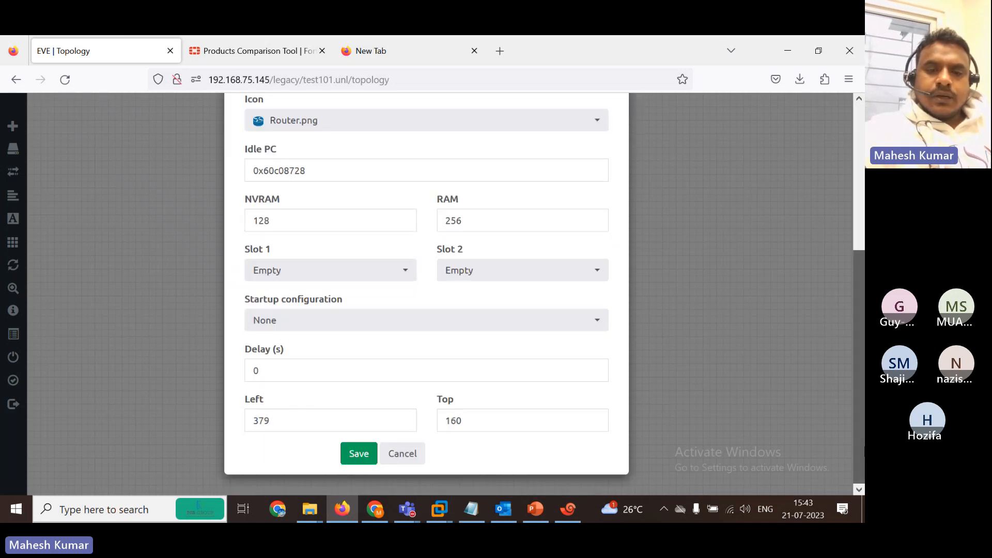
left_click(357, 465)
Spread the routers out: R11 left, R12 top, R13 right, R14 lower middle.
left_click_drag(296, 222, 85, 271)
left_click_drag(356, 217, 314, 129)
left_click_drag(423, 224, 283, 380)
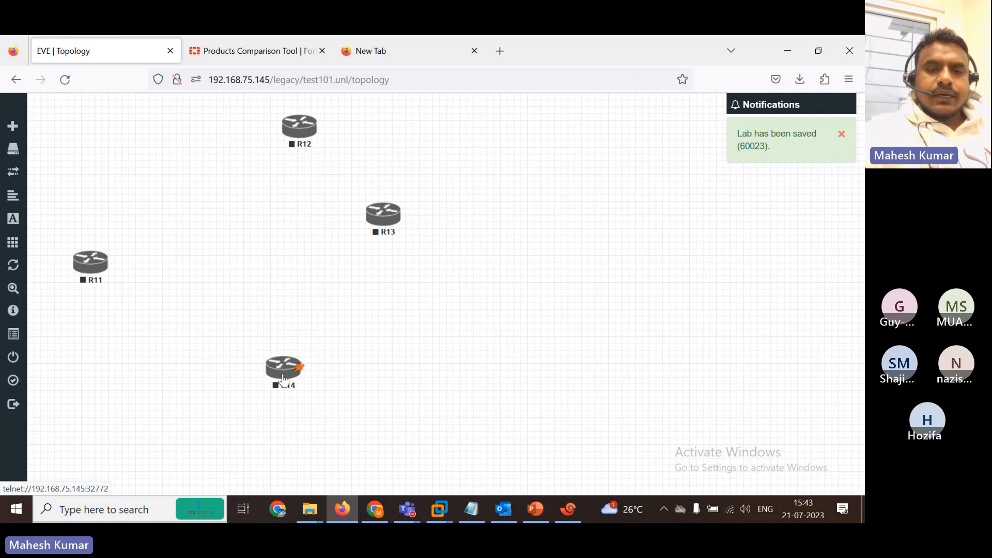
left_click_drag(391, 229, 508, 258)
left_click_drag(91, 264, 109, 257)
Add a Fortinet FortiGate node using the fortinet-7.0.8-stable image.
right_click(295, 227)
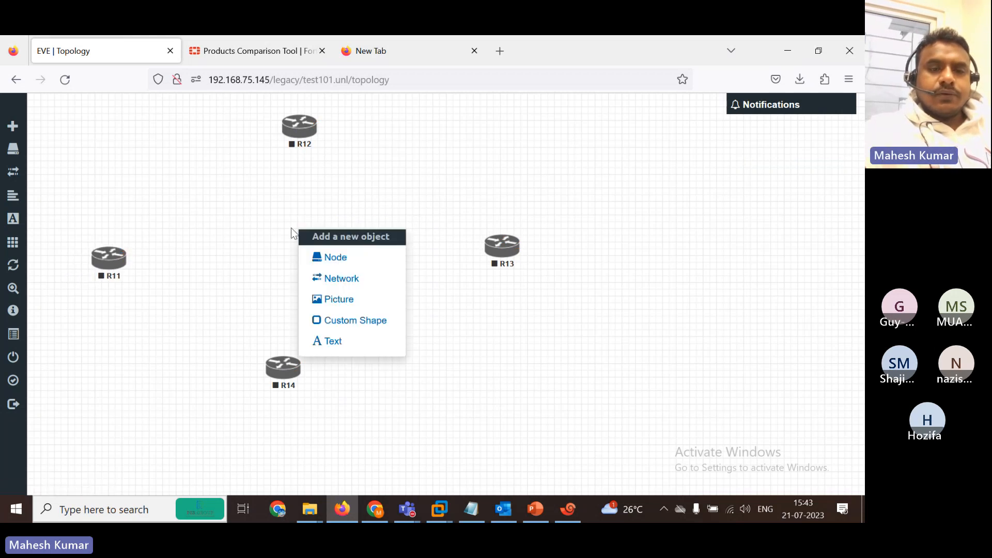
left_click(350, 258)
type("for")
key("Return")
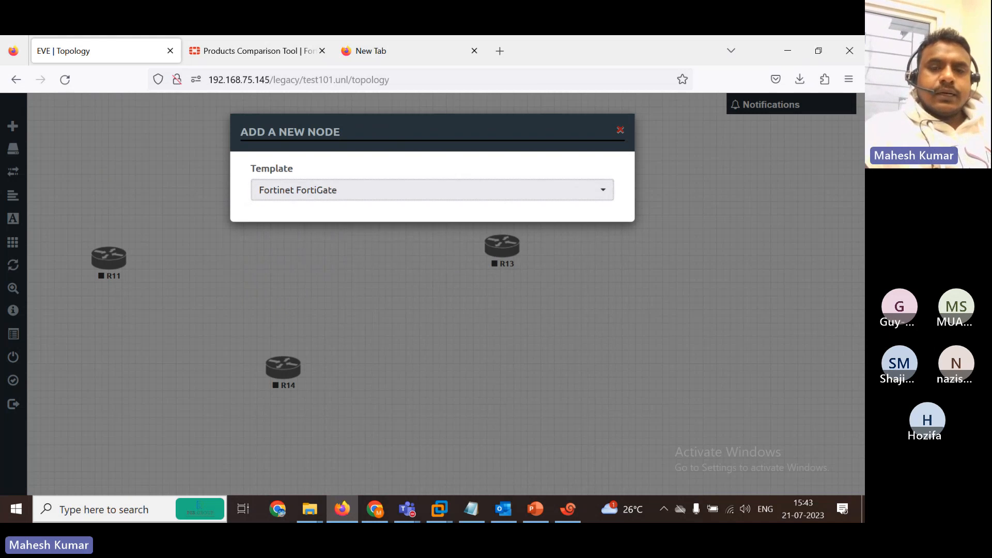
left_click(571, 254)
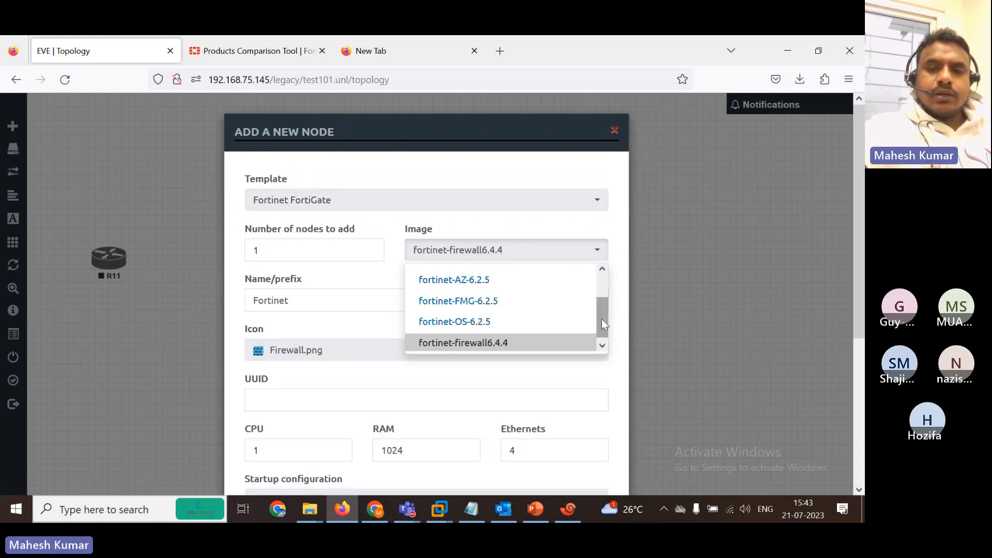
left_click_drag(602, 319, 605, 282)
left_click(499, 295)
left_click_drag(859, 269, 859, 418)
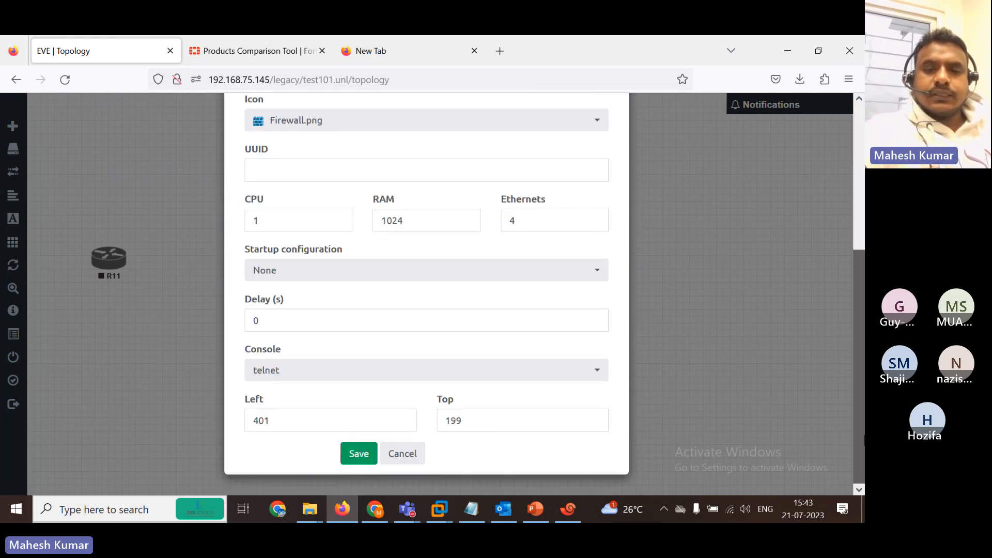
left_click(362, 454)
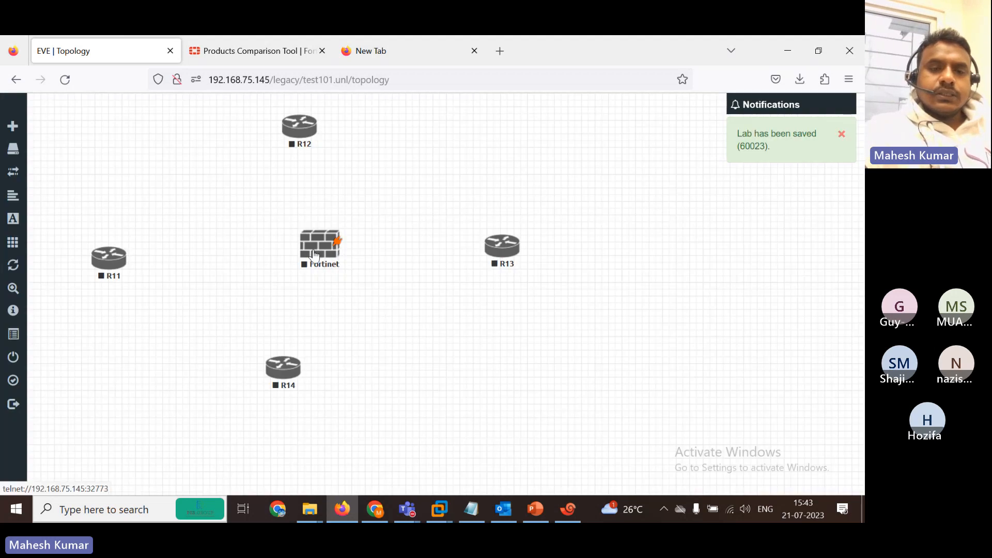
Nudge R14, R11 and the Fortinet node to tidy the layout.
left_click_drag(283, 368, 297, 368)
left_click_drag(101, 268, 89, 271)
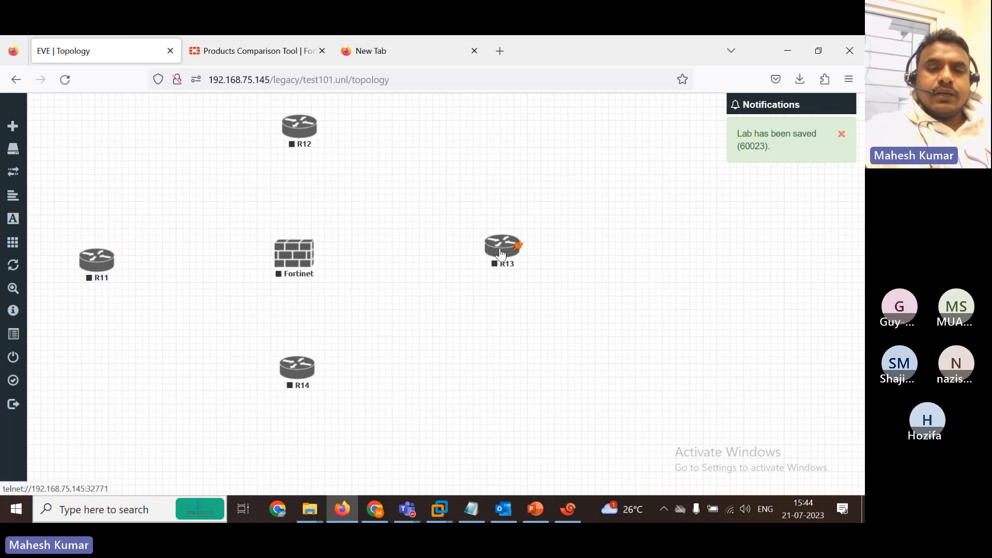
left_click_drag(296, 268, 299, 261)
Add a Cloud0 network named Net and link it to Fortinet port1.
right_click(82, 340)
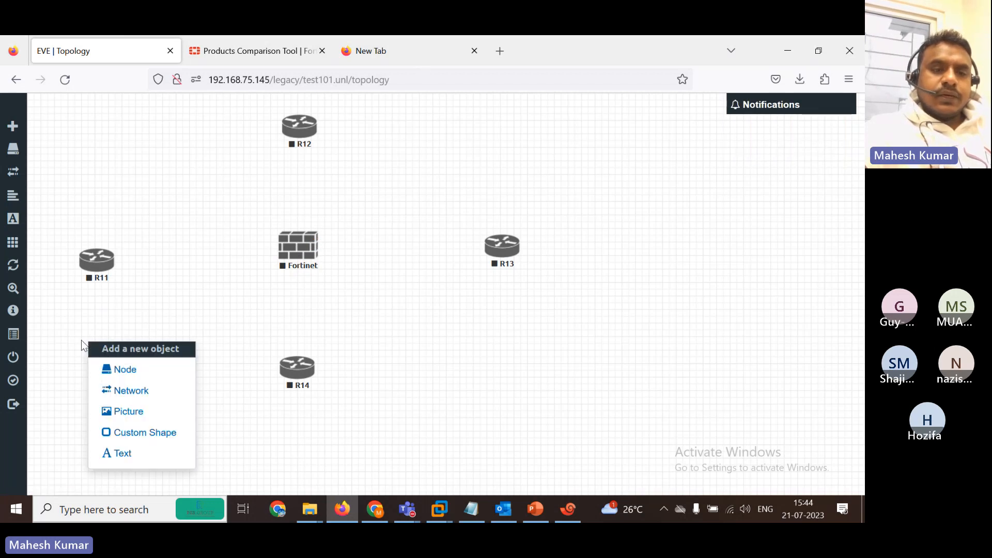
left_click(137, 390)
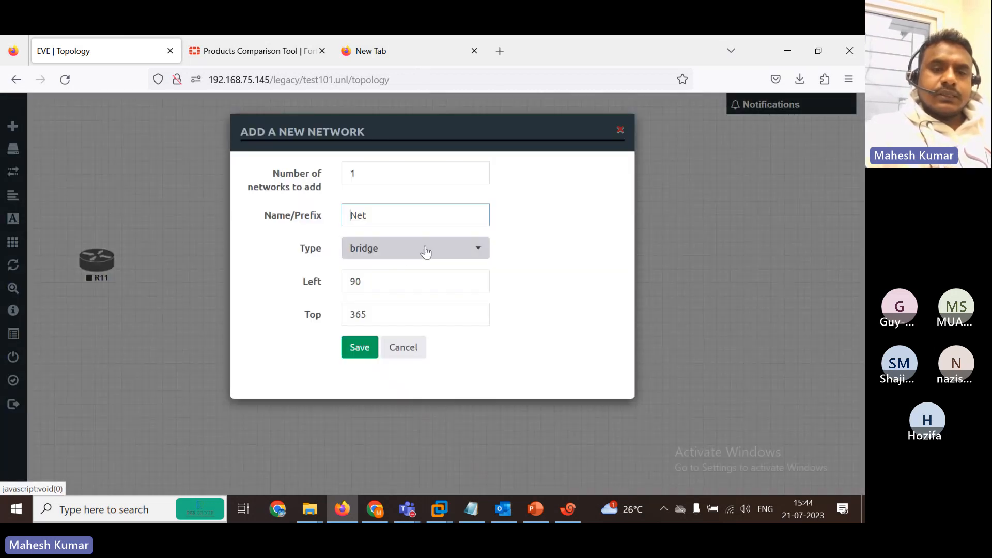
left_click(424, 250)
left_click(380, 320)
left_click(359, 348)
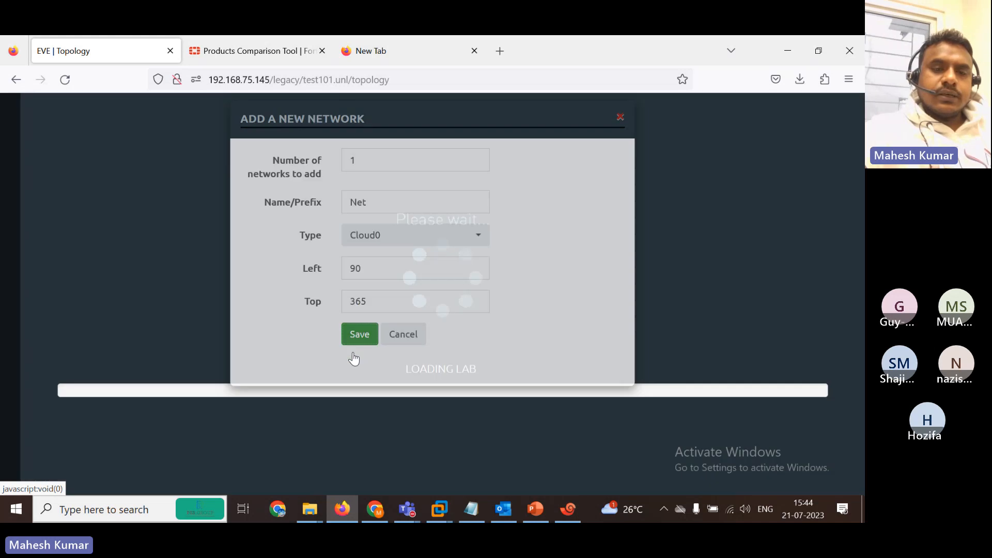
left_click_drag(124, 359, 290, 246)
left_click(460, 392)
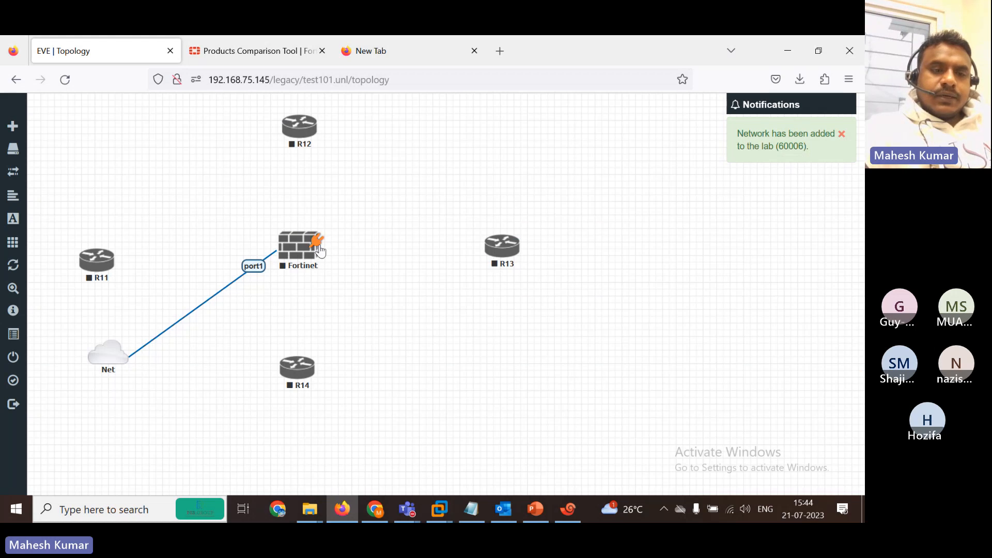
Link Fortinet port2, port3, port4 to fa0/0 on R11, R12, R13; abandon the R14 link.
left_click_drag(319, 253, 98, 259)
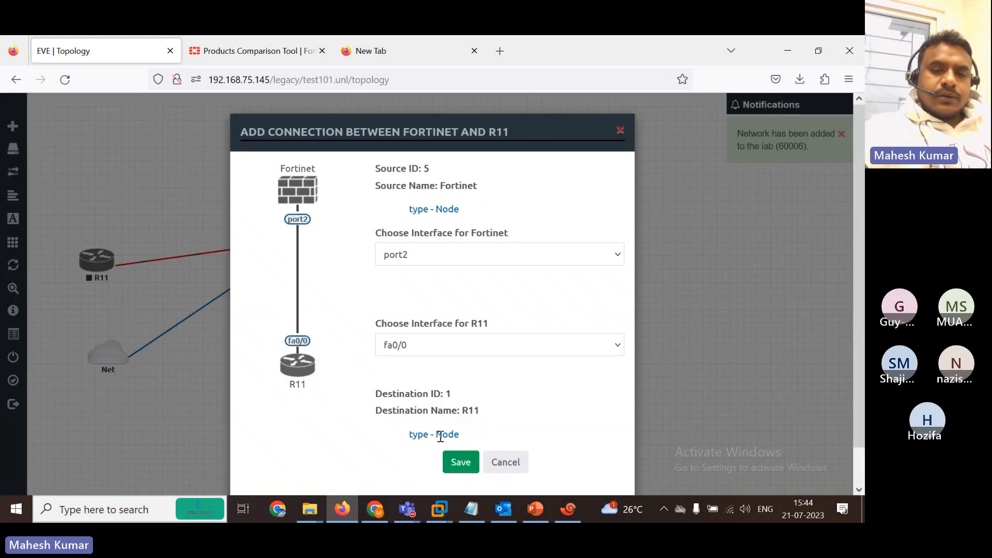
left_click(458, 462)
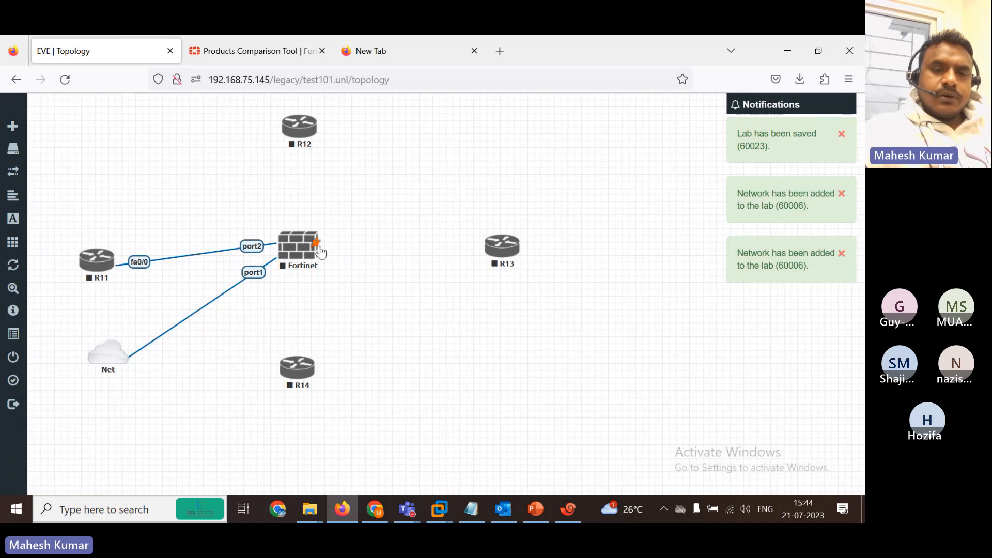
left_click_drag(318, 247, 298, 128)
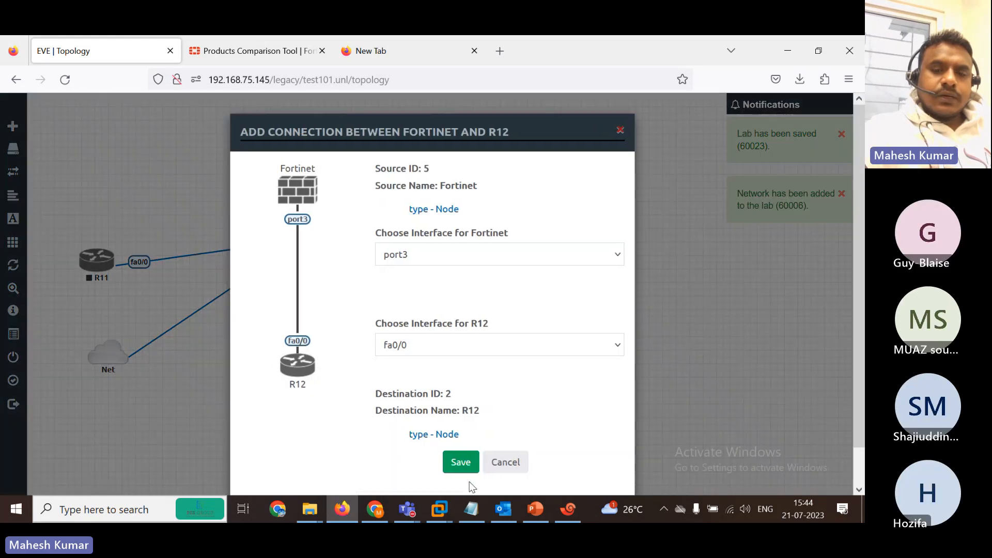
left_click(462, 467)
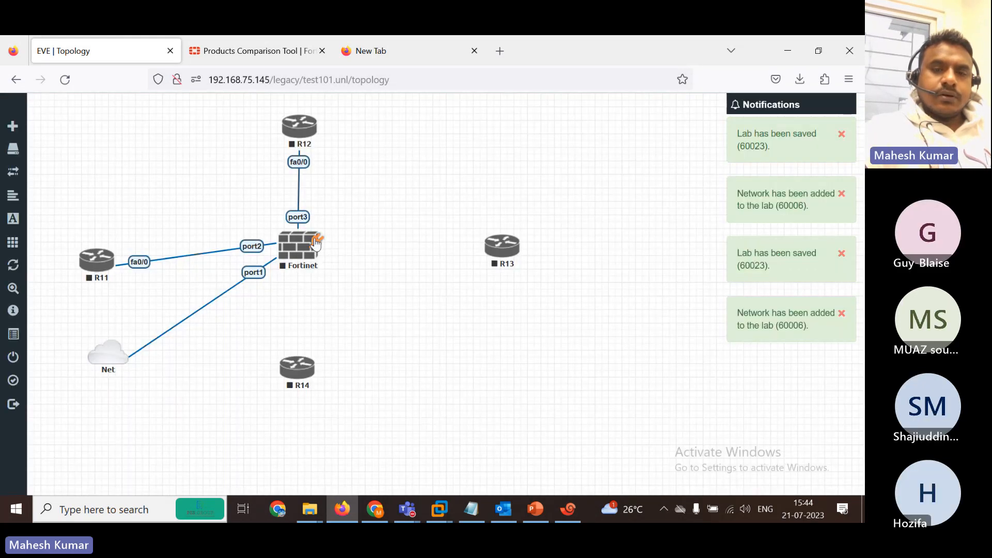
left_click_drag(317, 242, 498, 247)
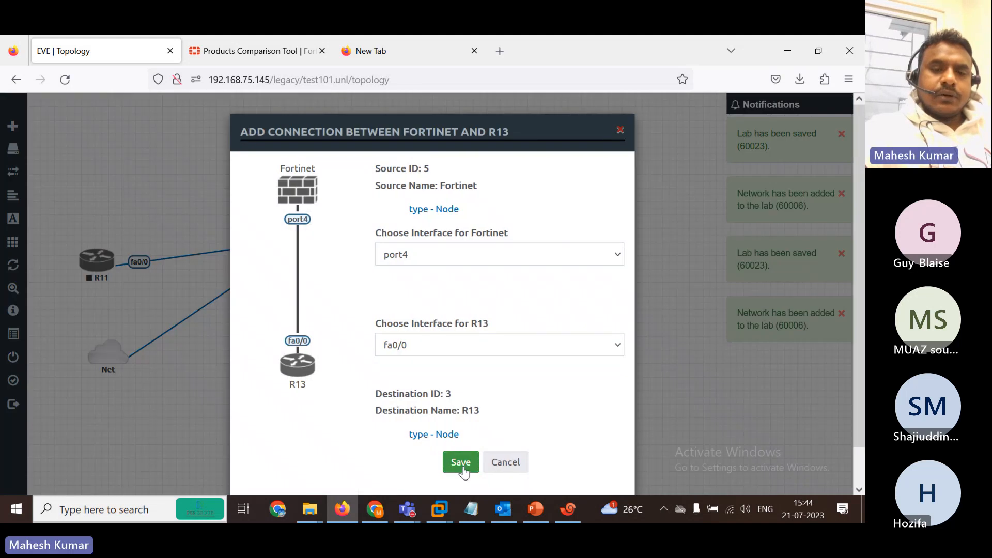
left_click(460, 463)
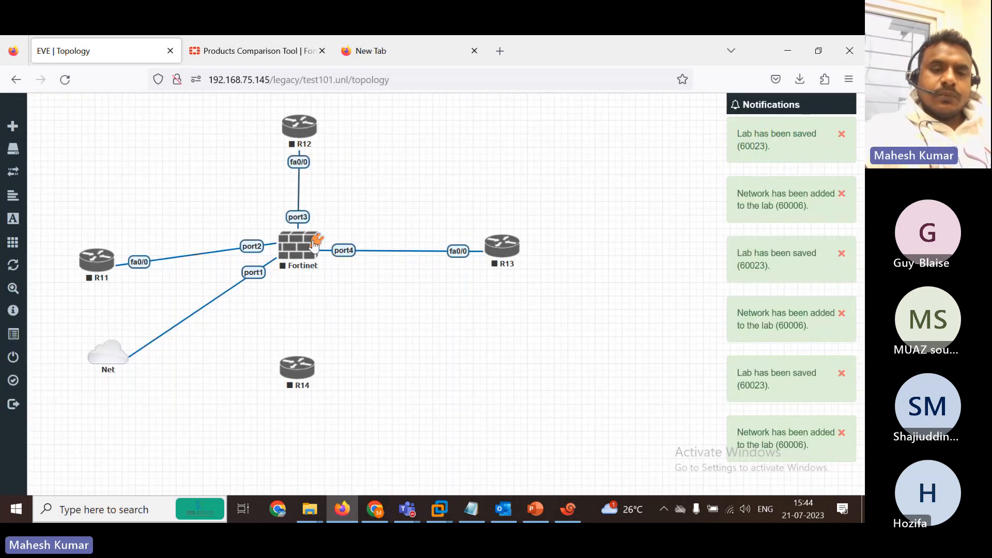
left_click_drag(316, 240, 300, 368)
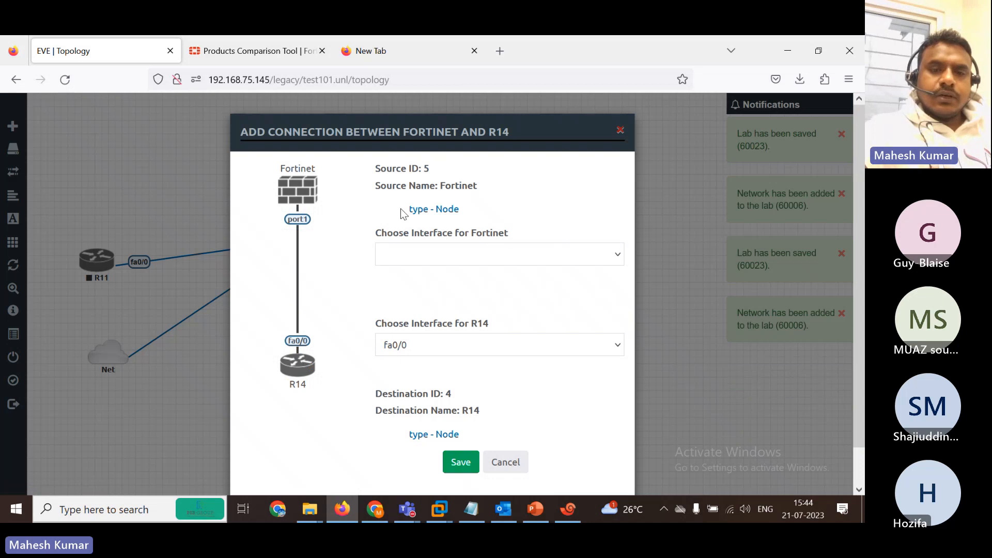
left_click(620, 130)
Edit the Fortinet node to have 6 Ethernet interfaces.
right_click(315, 243)
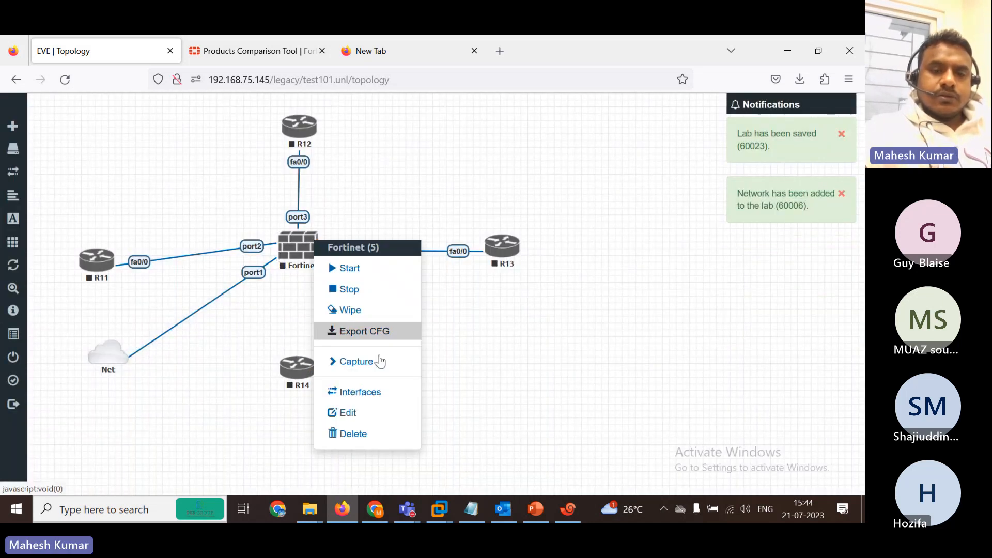
left_click(357, 413)
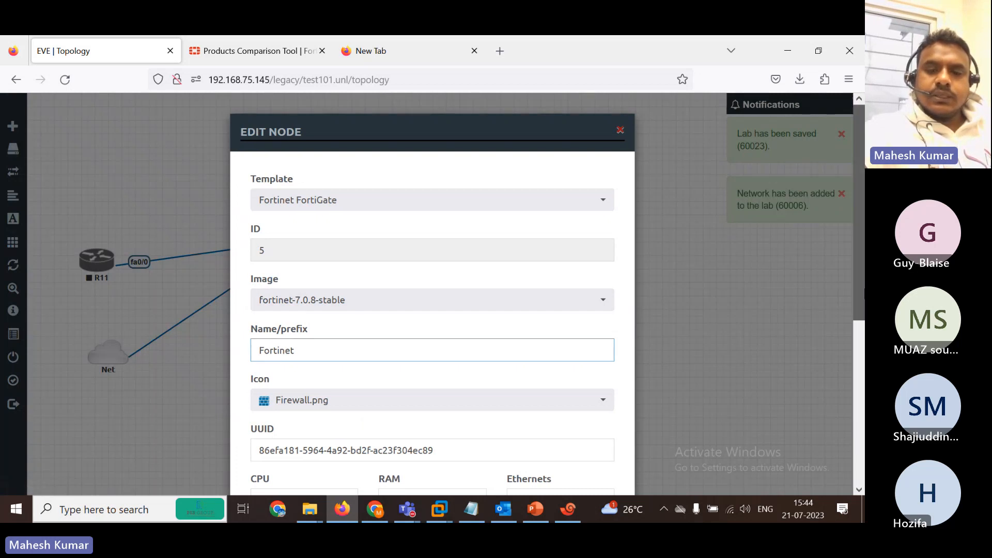
scroll(540, 274, "down", 4)
left_click(541, 274)
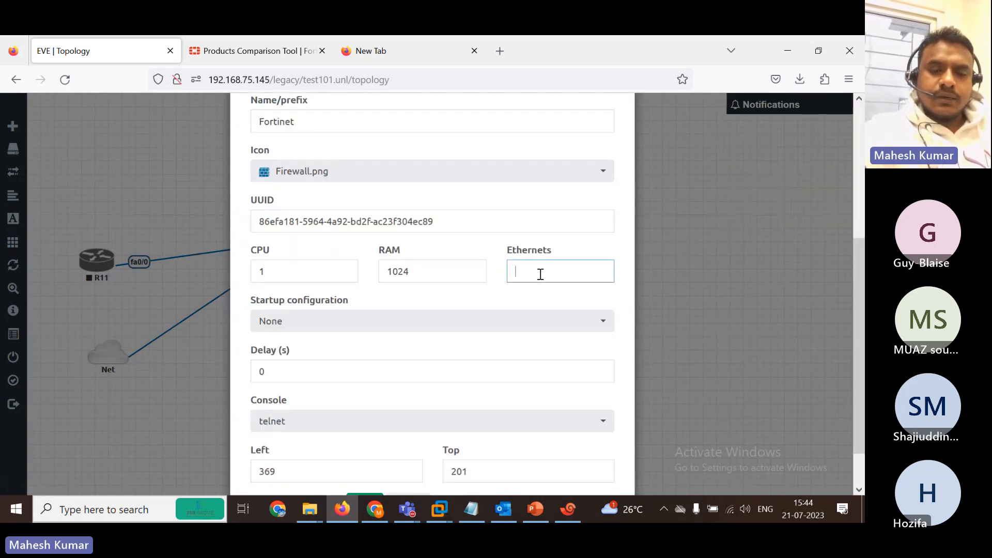
type("6")
scroll(595, 351, "down", 2)
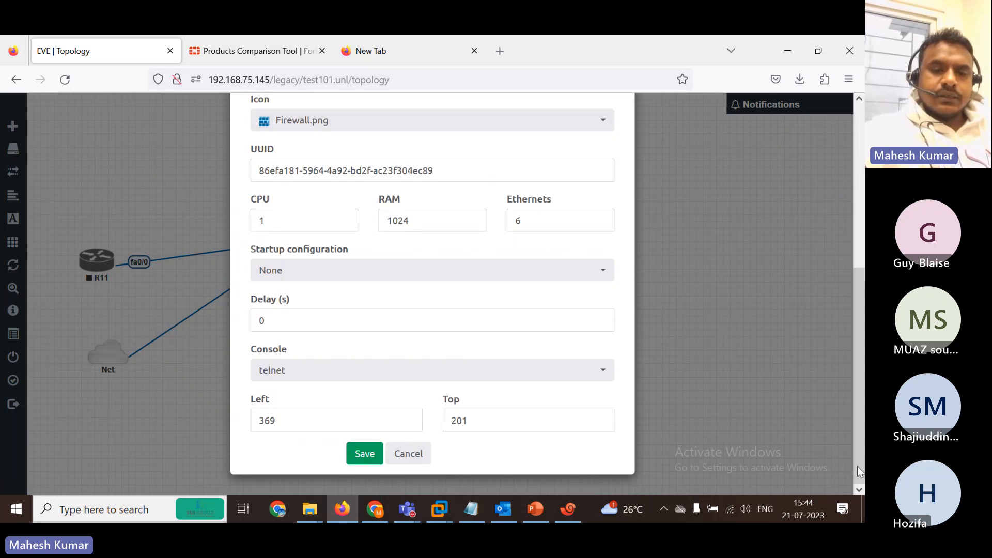
left_click(370, 451)
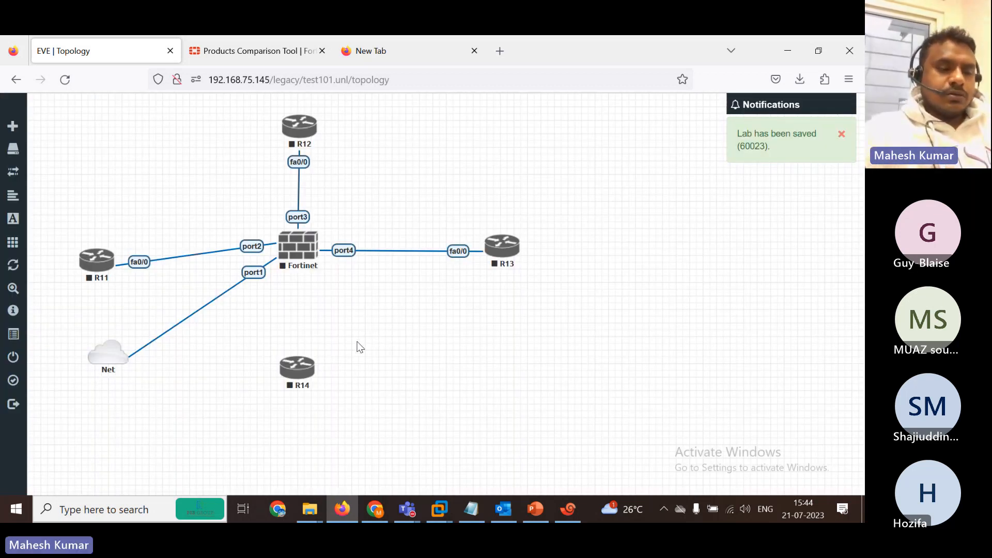
Link R14 fa0/0 to Fortinet port5 and shift R11 up and right.
mouse_move(310, 367)
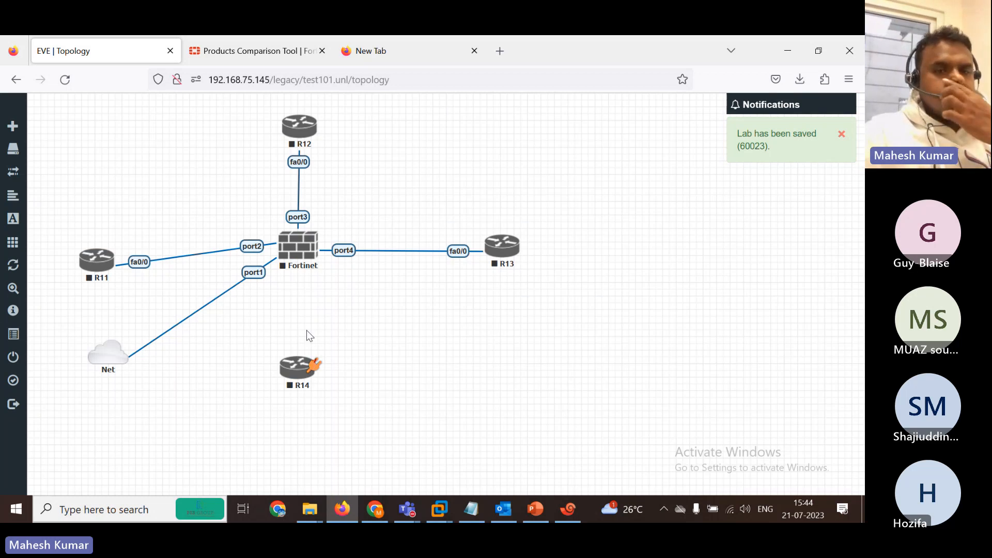
left_click_drag(314, 366, 300, 246)
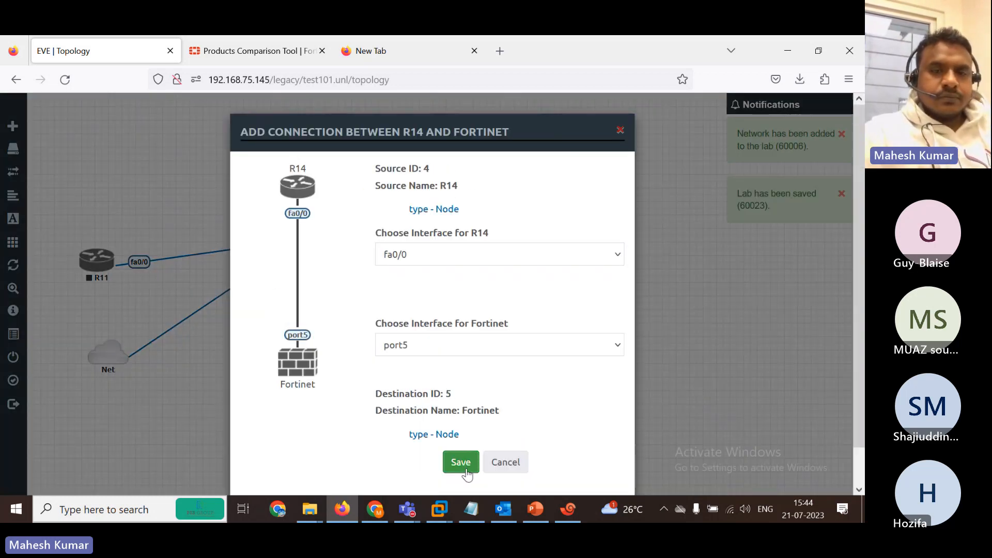
left_click(461, 463)
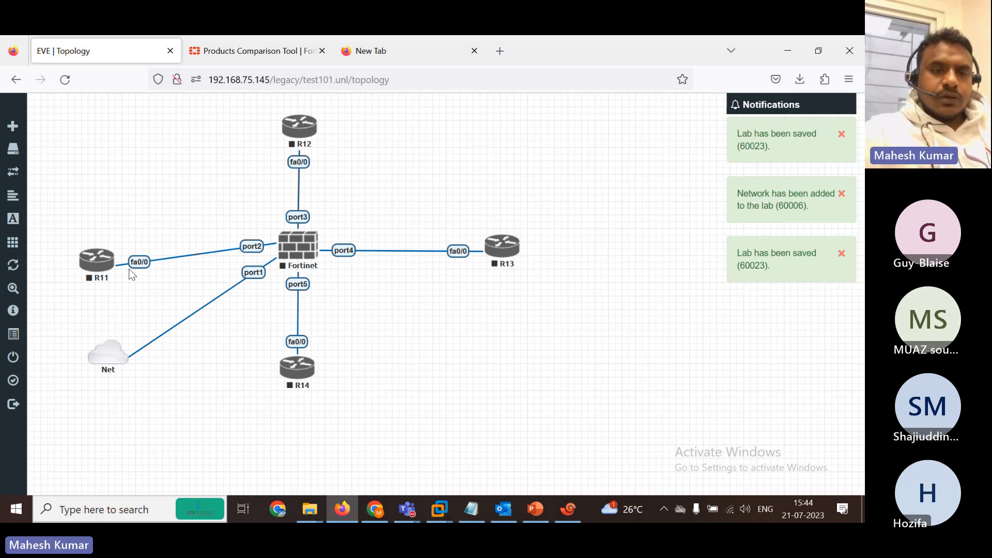
left_click_drag(132, 274, 150, 253)
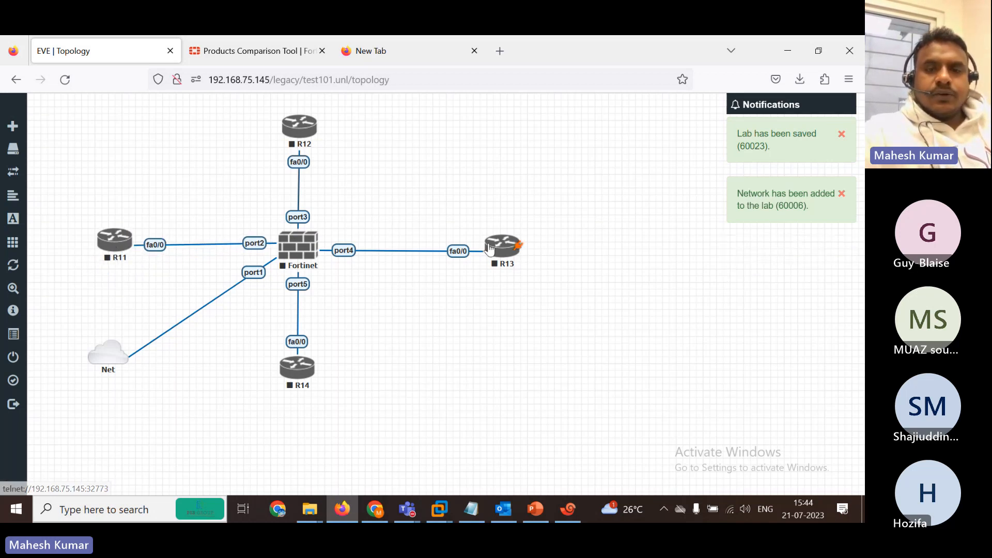
Tweak R13 and R12 positions and add an INSIDE LAN label beside the R14 link.
left_click_drag(489, 248, 454, 240)
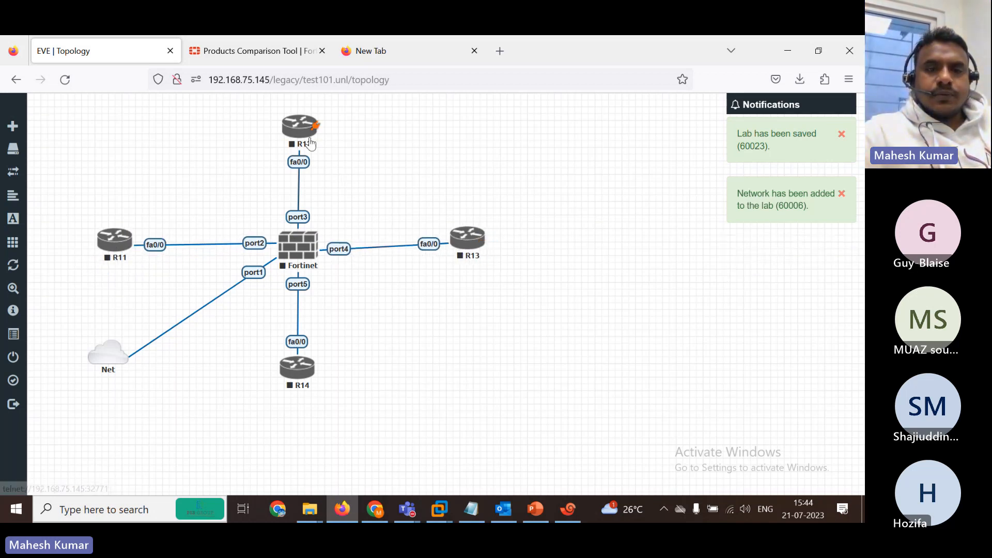
left_click_drag(303, 133, 301, 133)
right_click(208, 181)
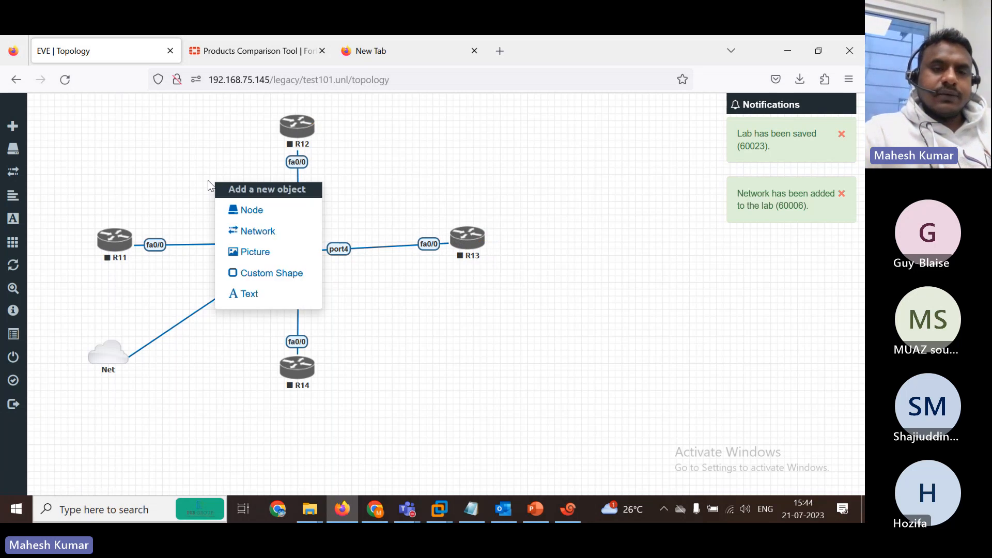
left_click(262, 298)
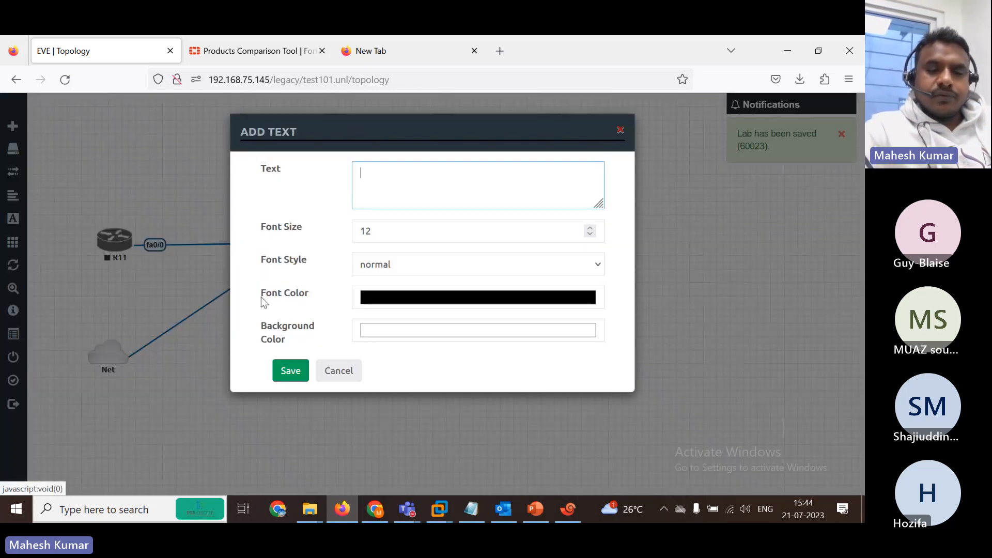
type("INSIDE LAN")
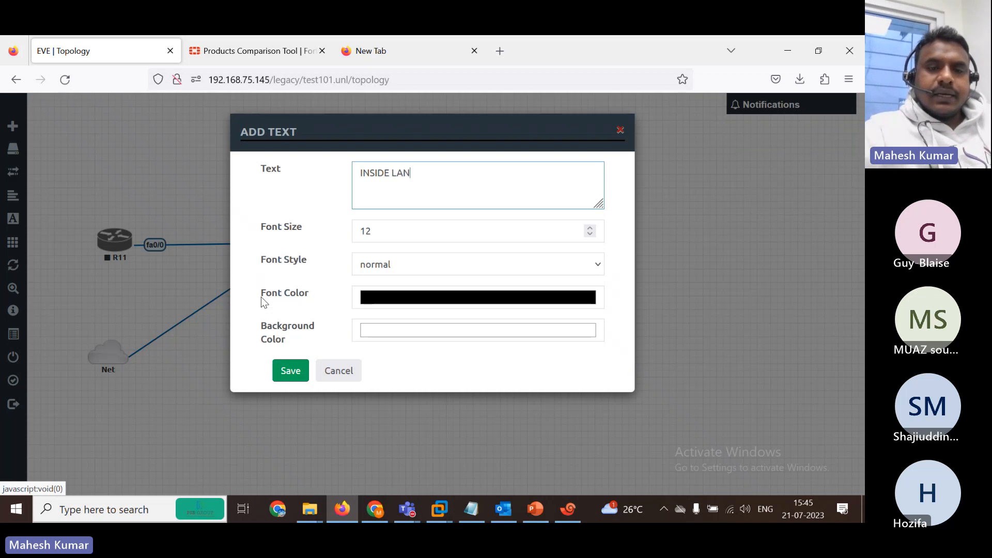
left_click(288, 370)
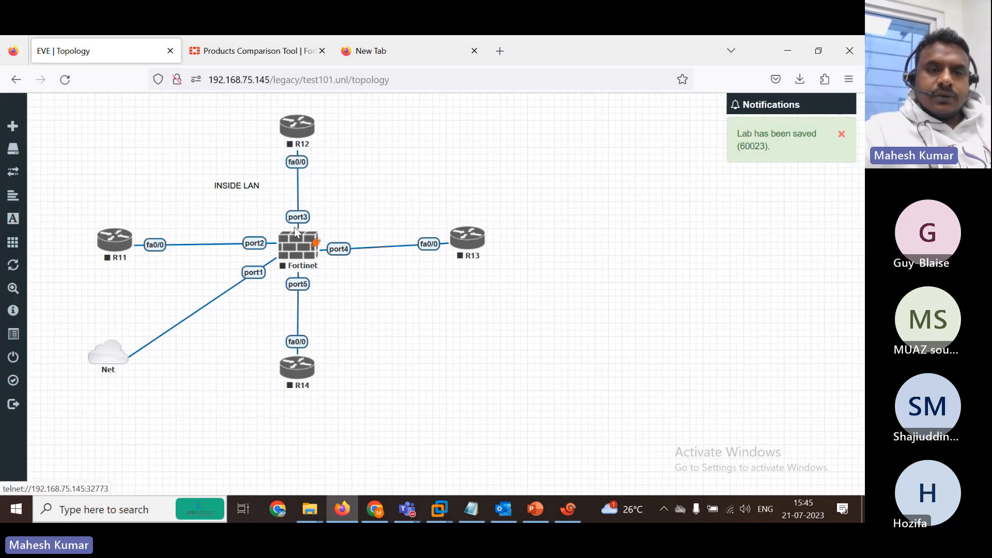
left_click_drag(227, 186, 318, 308)
Add an INSIDE 2 text label beside the R11 link.
right_click(211, 196)
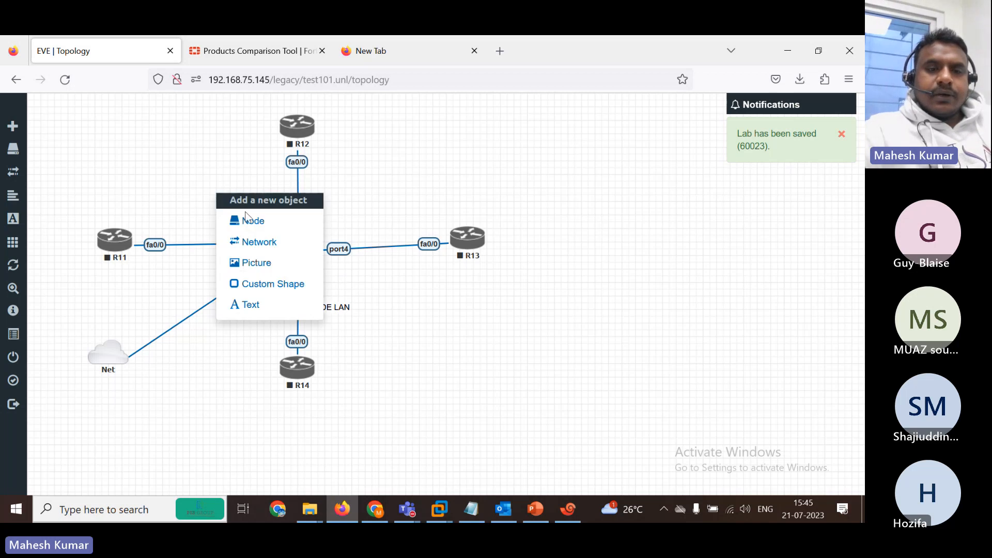
left_click(256, 302)
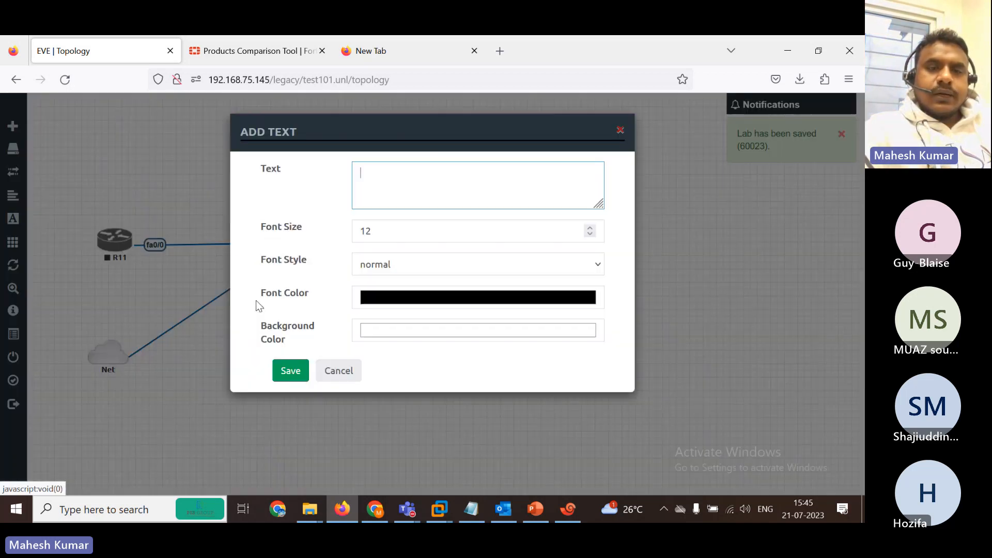
type("KA")
type("LAN 2")
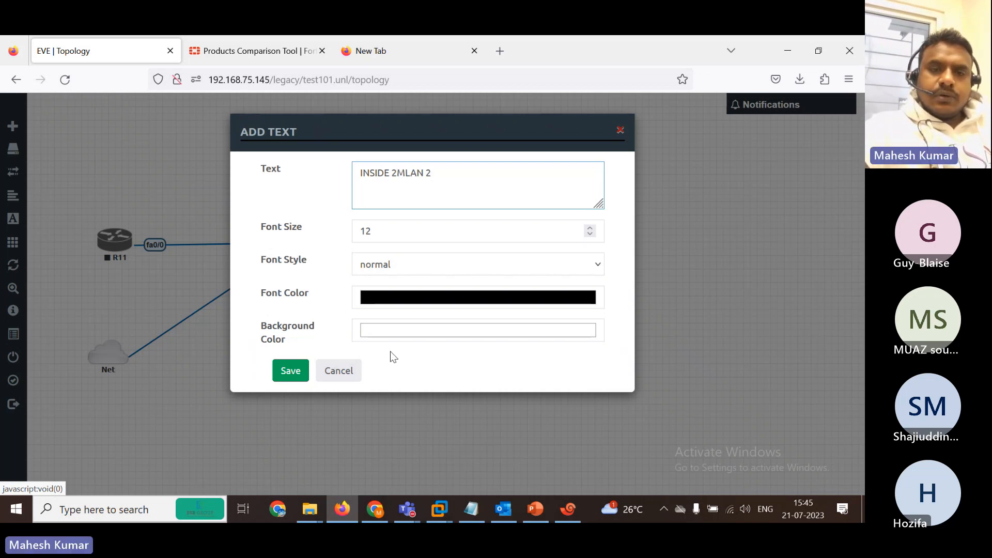
key("BackSpace")
key("BackSpace")
key("BackSpace")
key("BackSpace")
key("BackSpace")
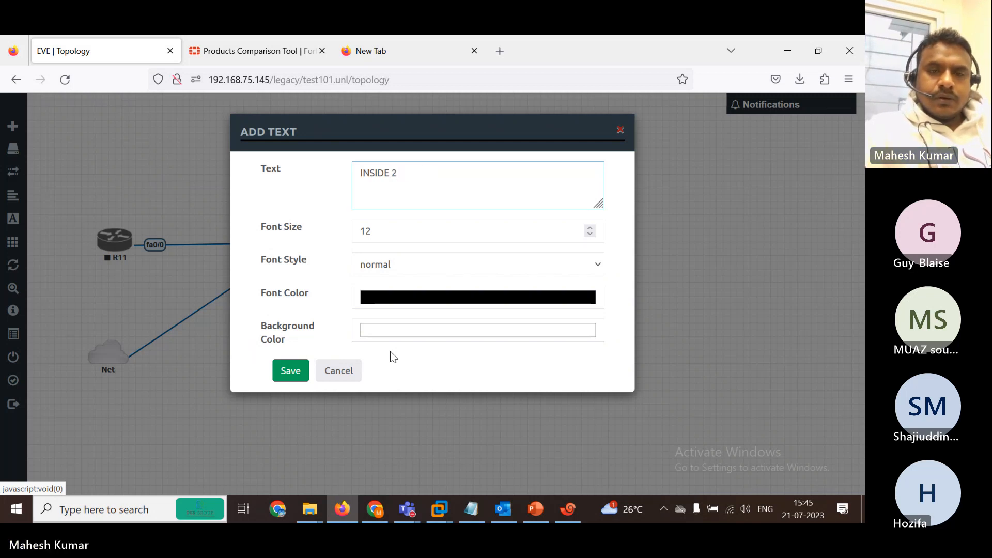
left_click(290, 372)
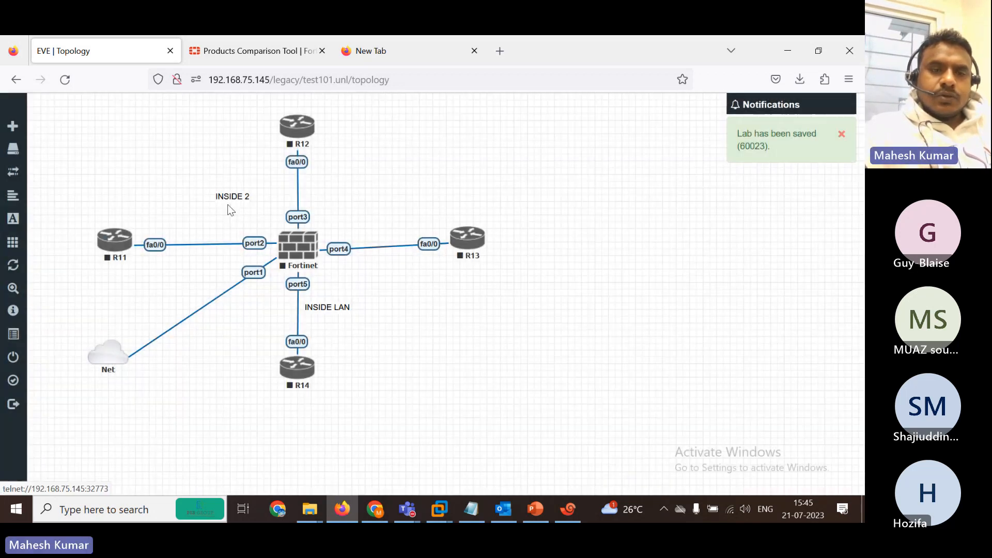
left_click_drag(218, 196, 181, 227)
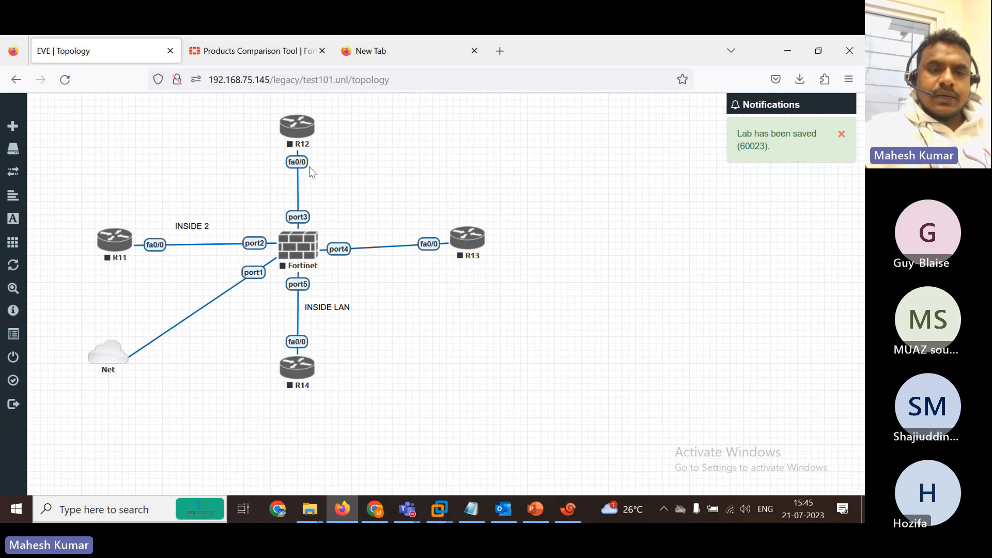
Add an INTERNET text label and place it above R13.
right_click(331, 171)
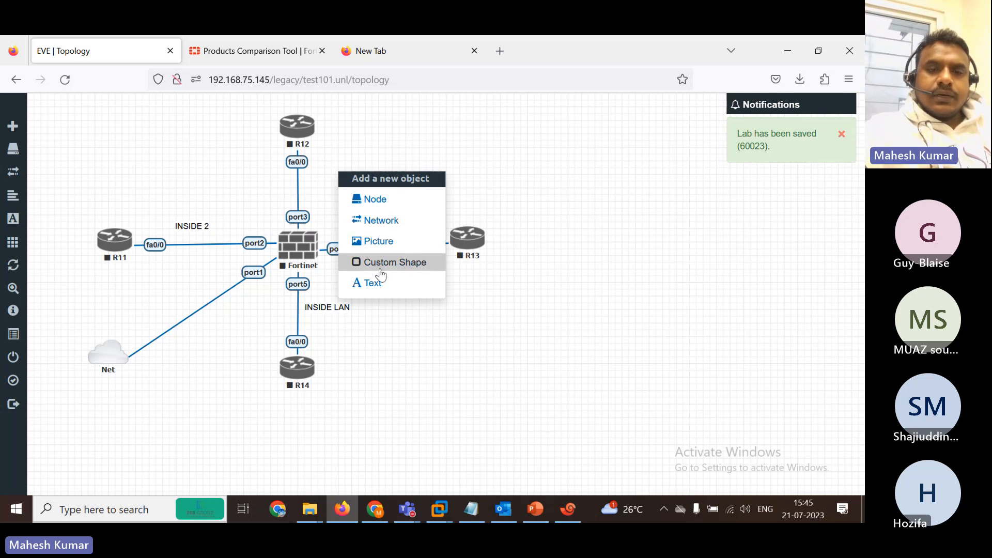
left_click(389, 288)
type("INTERNET")
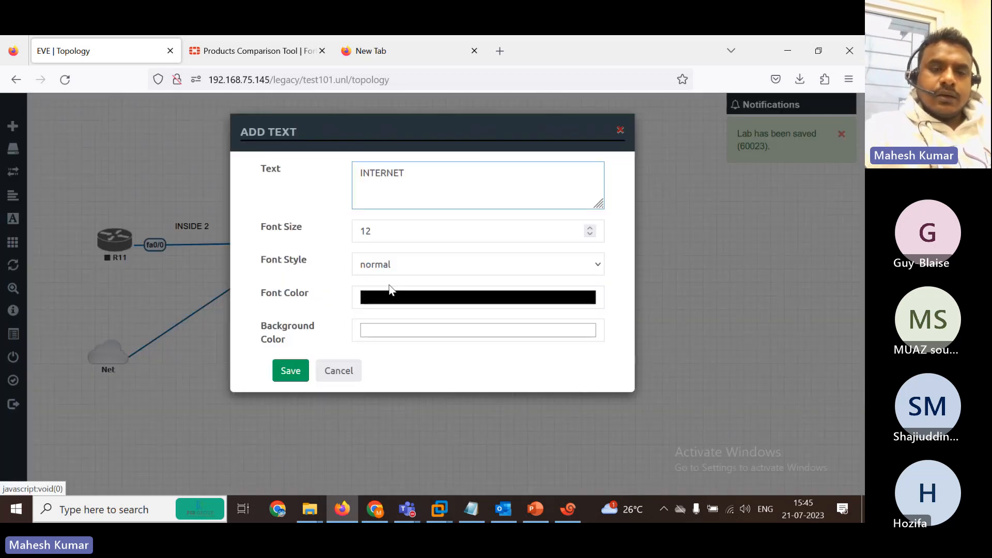
left_click(291, 371)
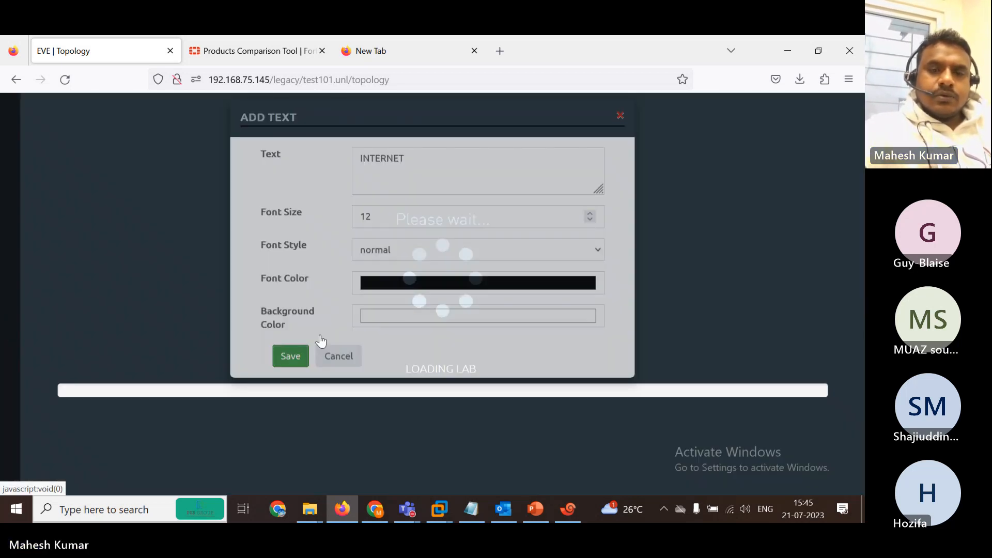
left_click_drag(347, 180, 414, 211)
Change R13's icon to Cloud.png and nudge it in line with its Fortinet link.
right_click(464, 240)
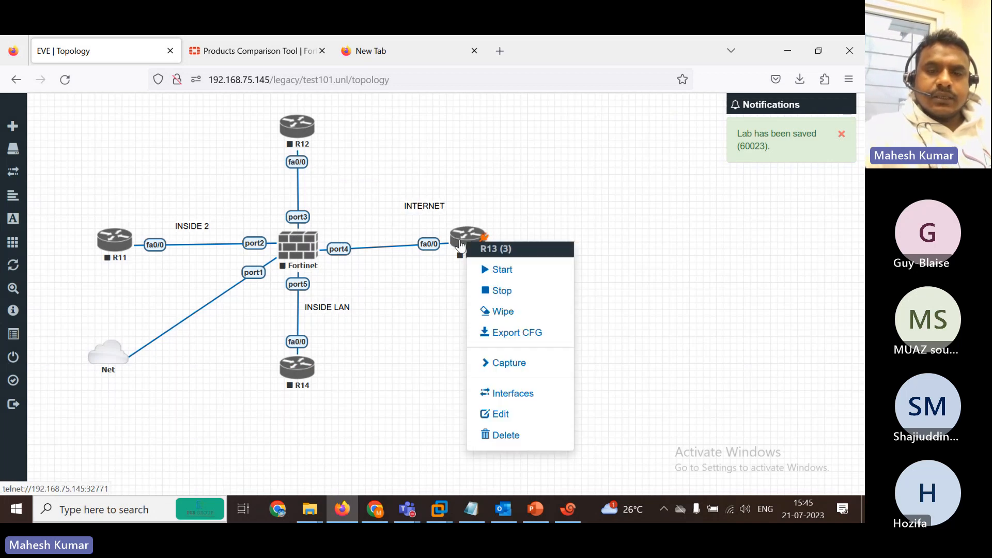
left_click(509, 415)
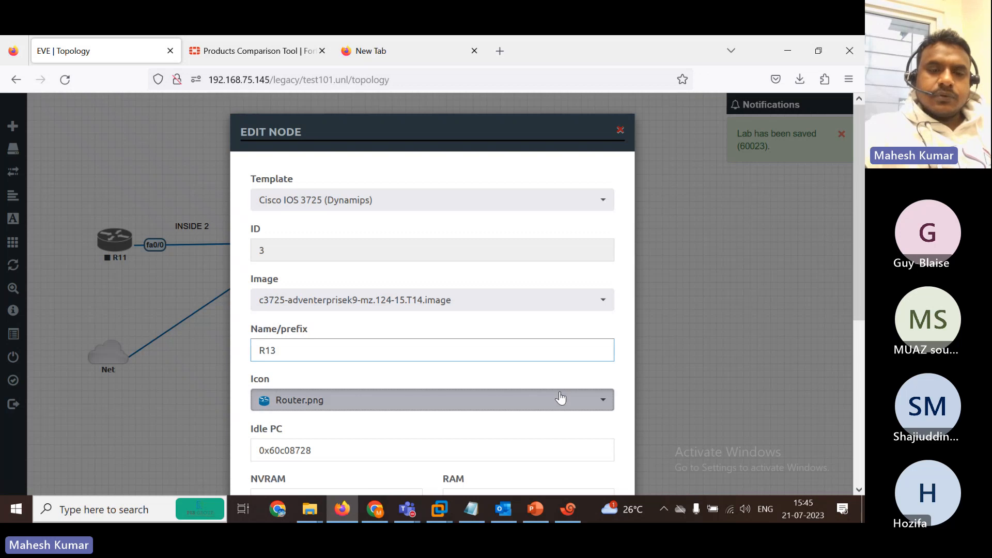
left_click(562, 399)
key("c")
key("c")
key("c")
key("c")
key("c")
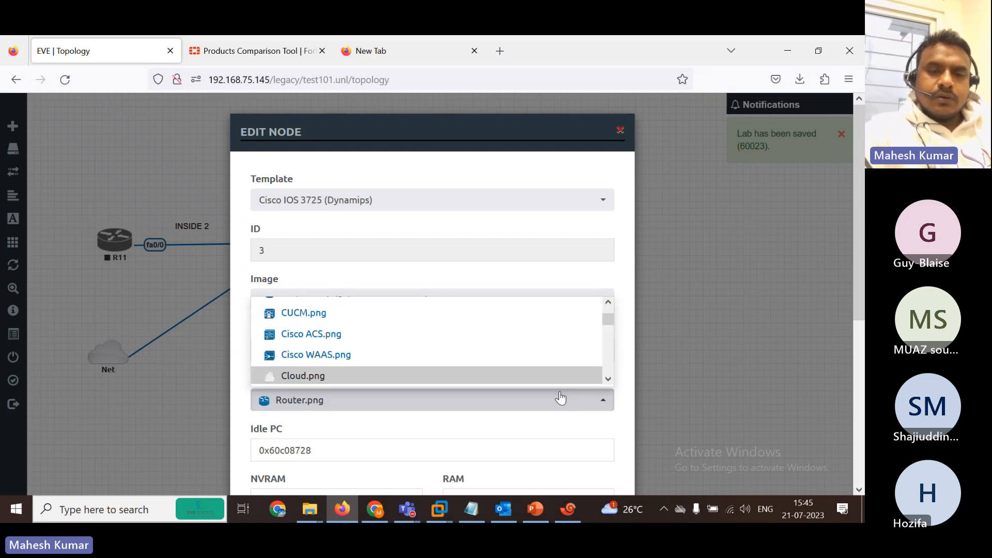
key("Return")
scroll(354, 427, "down", 5)
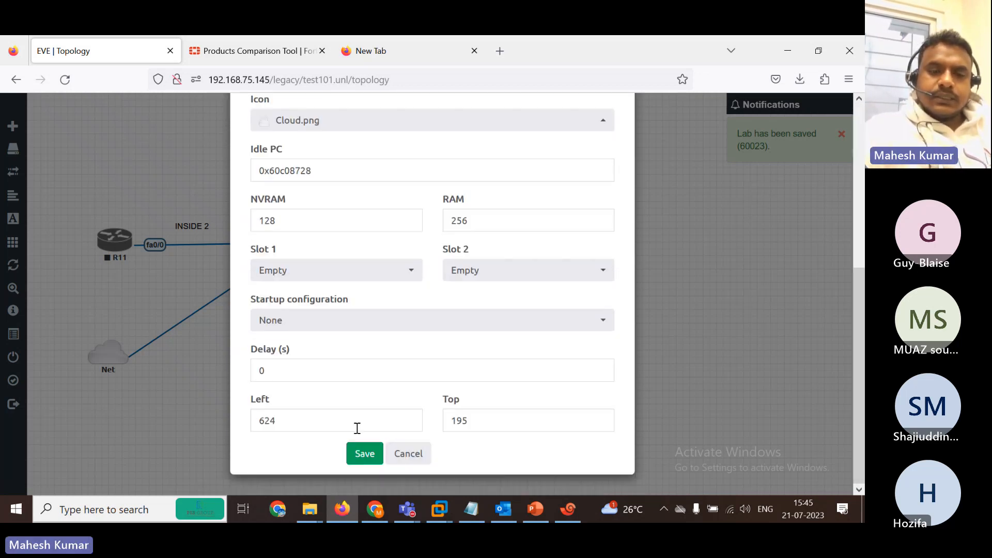
left_click(360, 454)
left_click_drag(461, 254, 457, 260)
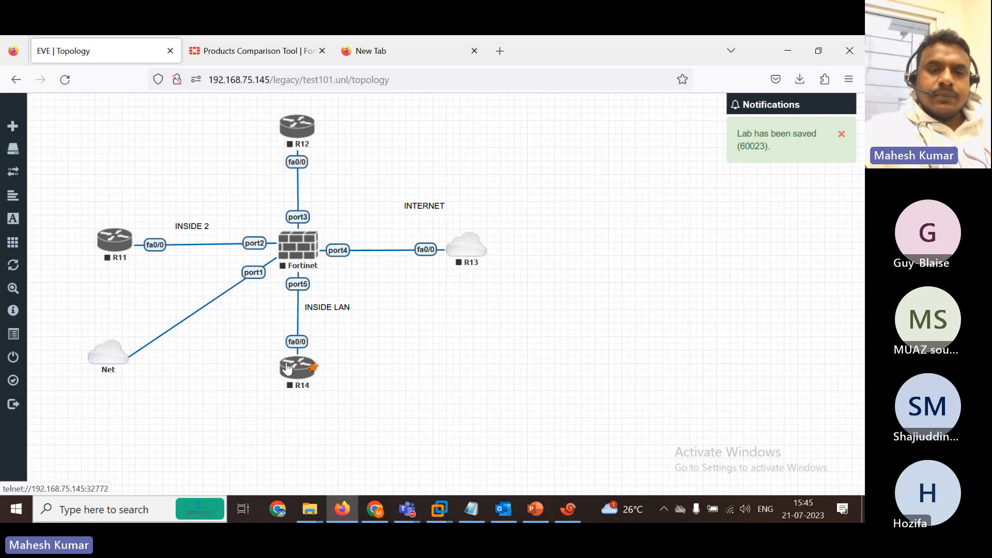
Add a DMZ text label to the topology.
right_click(260, 172)
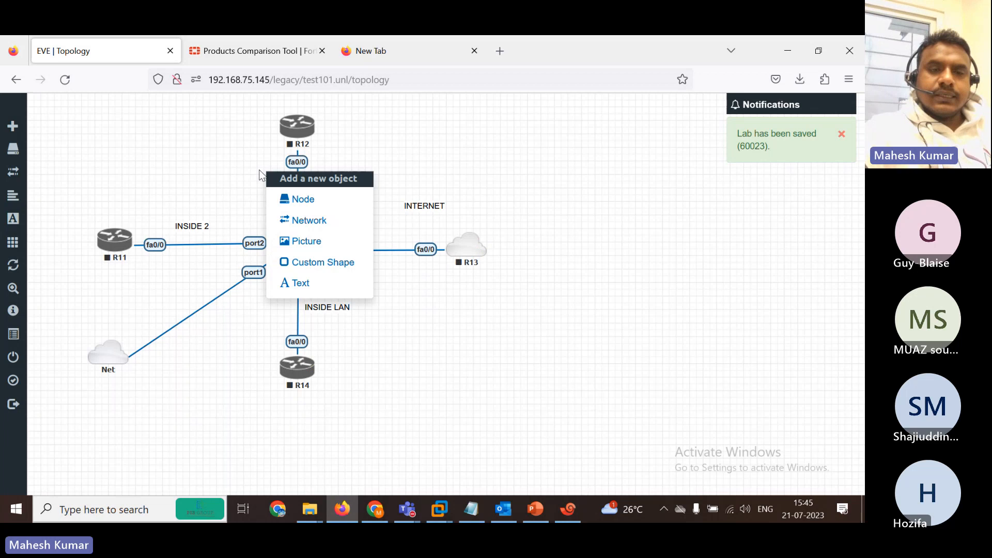
left_click(324, 285)
type("DMZ")
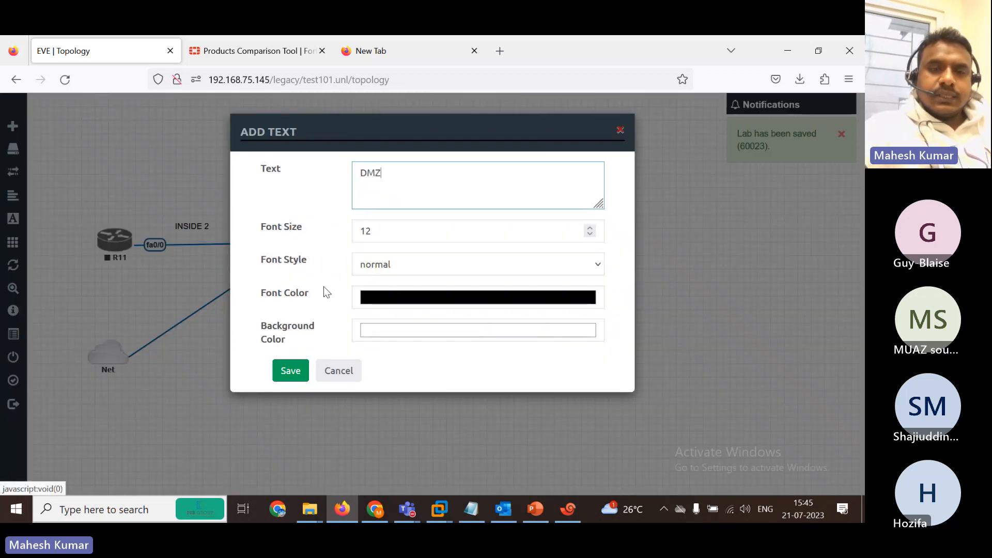
left_click(289, 370)
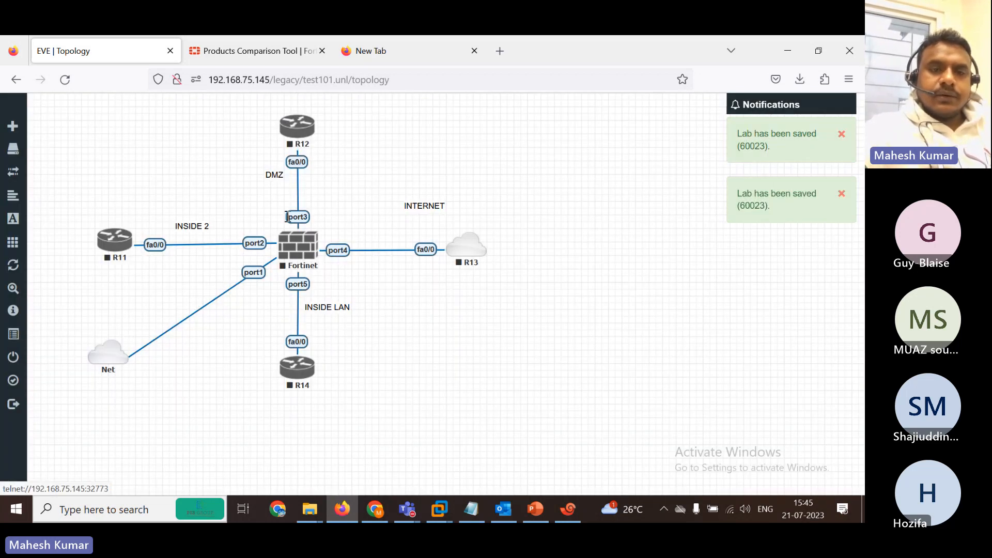
Add a 192.168.1.1/24 address label near Fortinet port2.
right_click(214, 196)
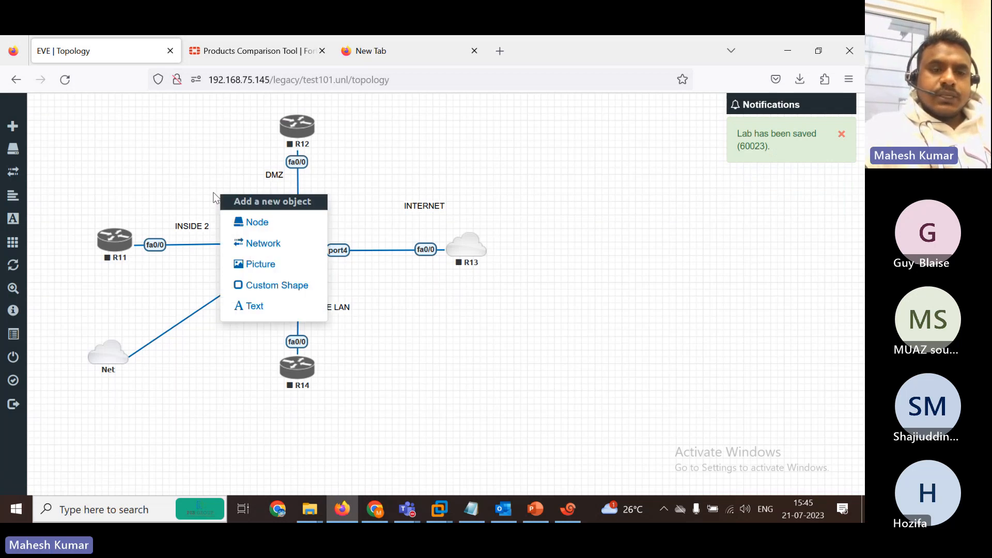
left_click(268, 306)
type("192.168.1")
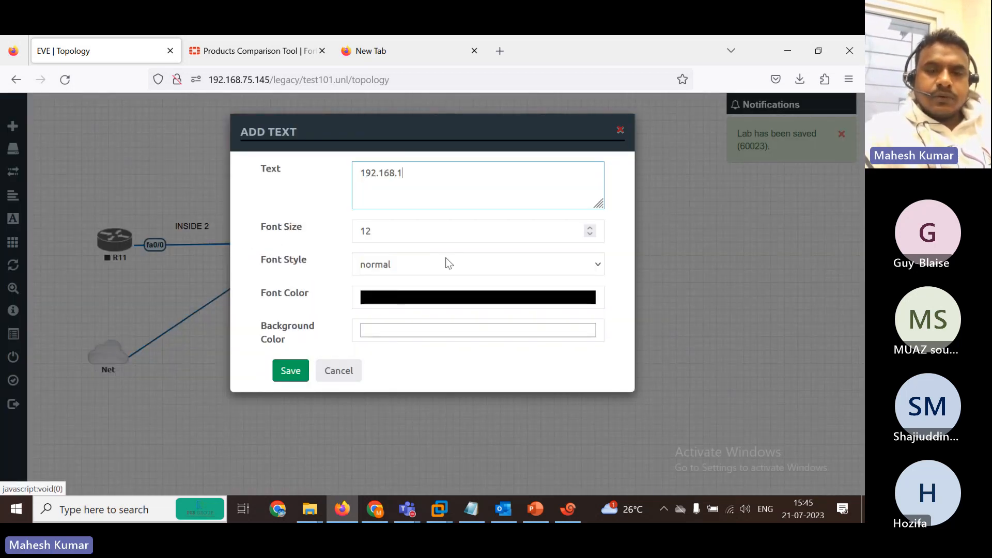
type(".1/24")
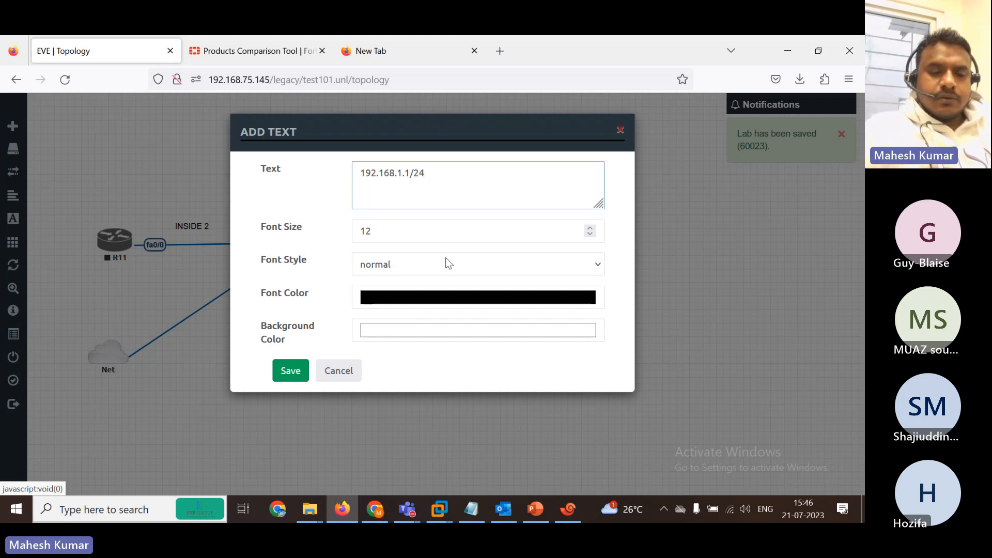
key("ctrl+a")
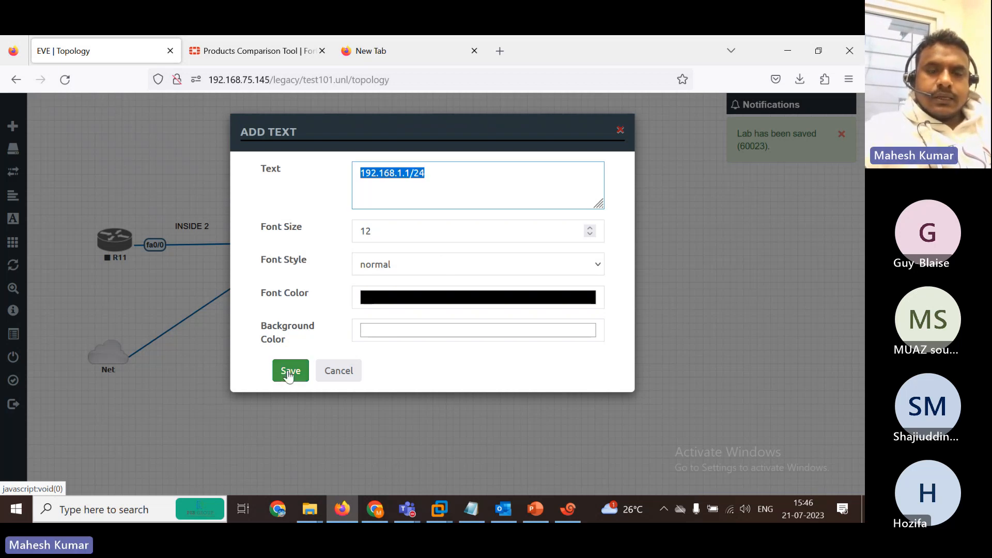
left_click(288, 370)
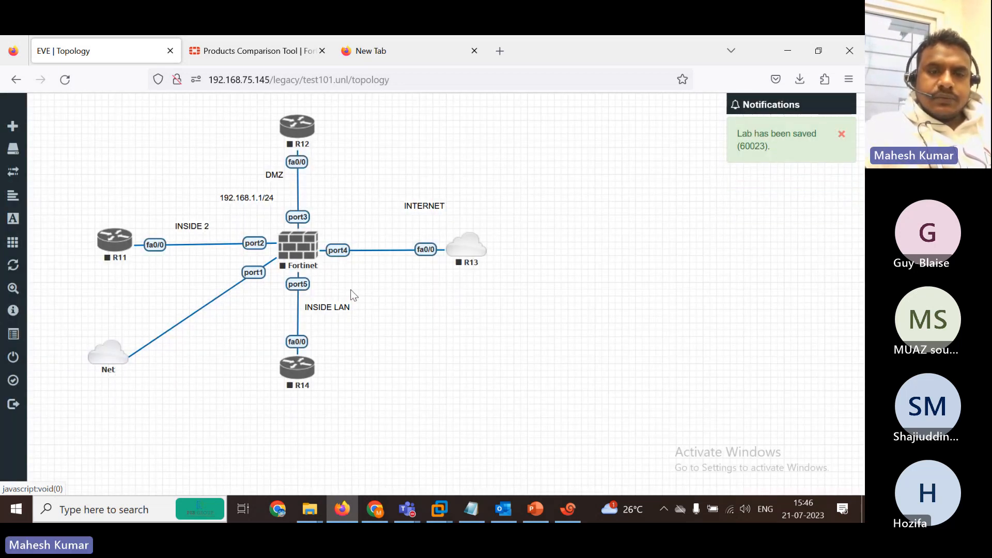
left_click_drag(237, 197, 227, 253)
Duplicate it as 192.168.1.2/24 below R11.
right_click(222, 253)
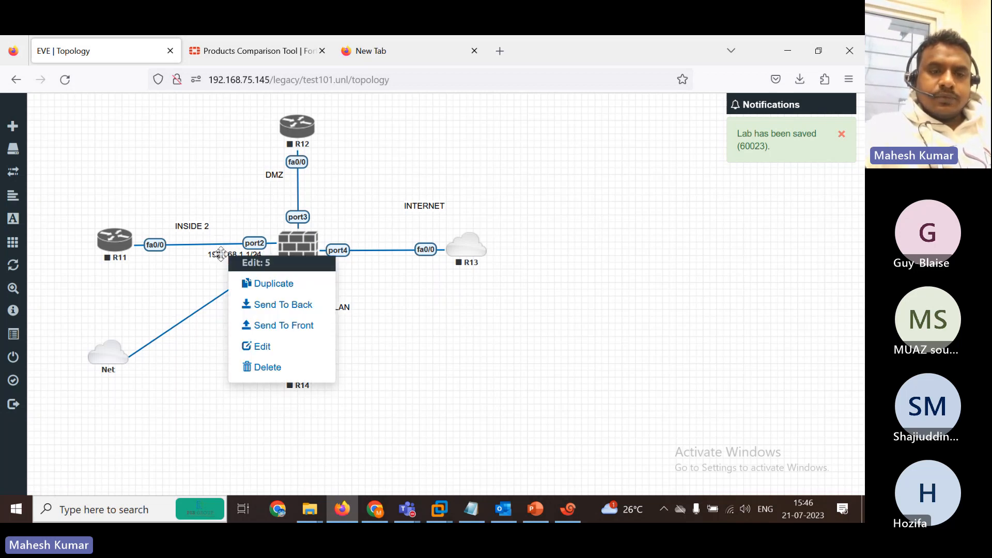
left_click(251, 282)
left_click_drag(235, 280, 102, 270)
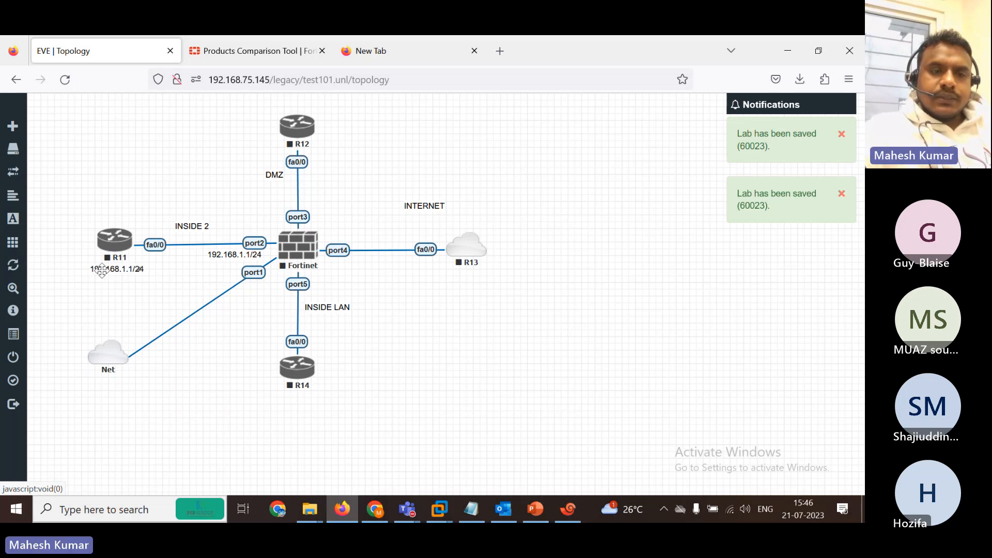
double_click(102, 270)
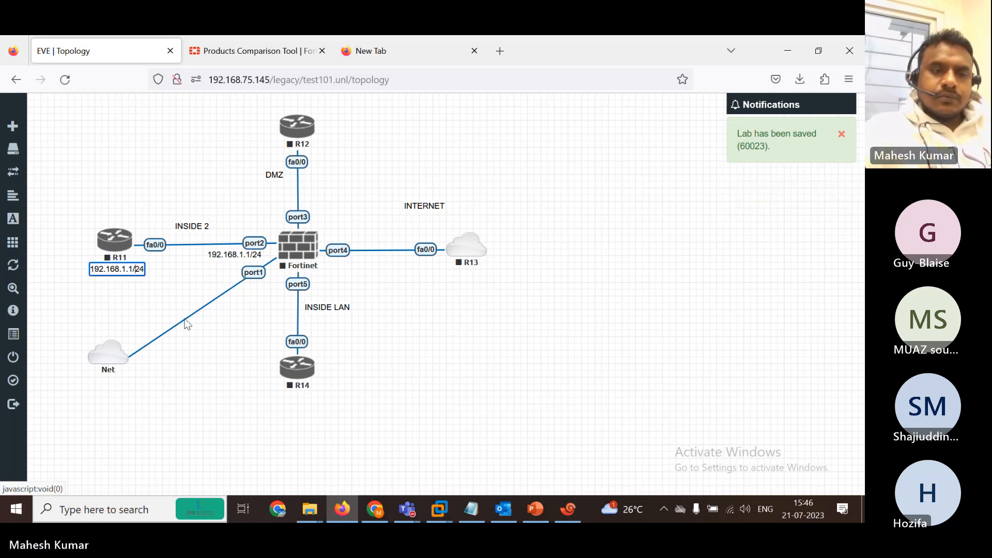
key("BackSpace")
type("2")
left_click(178, 295)
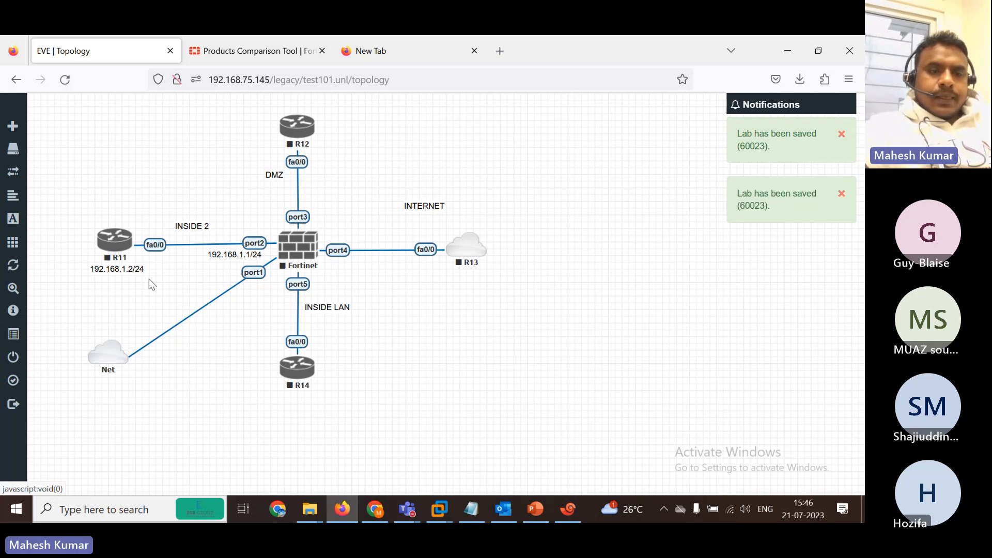
Duplicate the address label, edit it to 192.168.2.1/24 and place it beside port3.
right_click(116, 274)
left_click(153, 303)
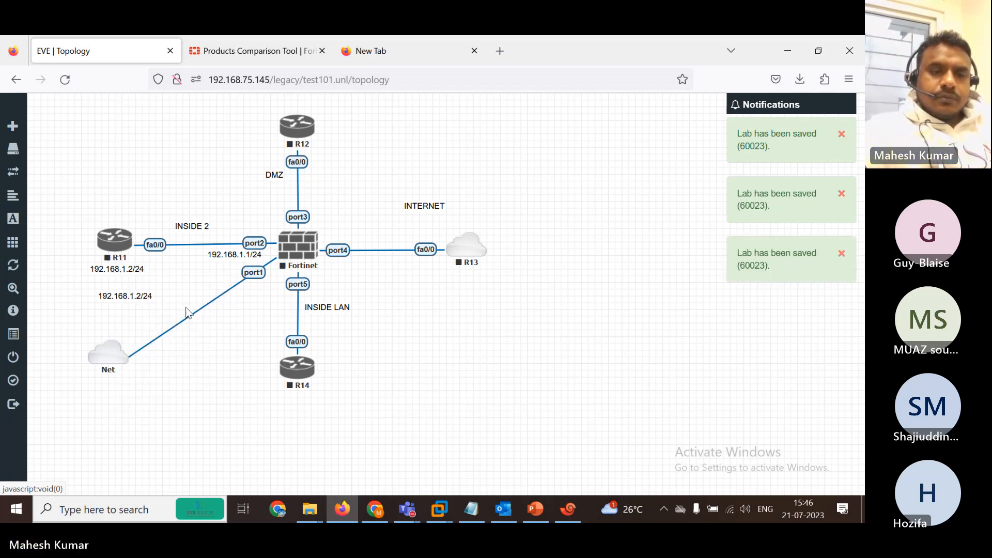
left_click_drag(141, 292, 353, 155)
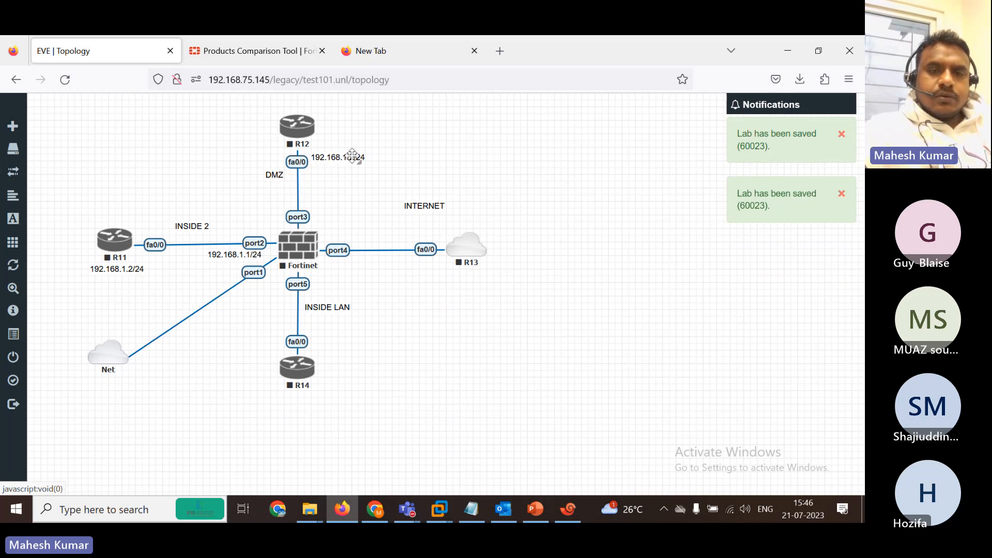
double_click(353, 156)
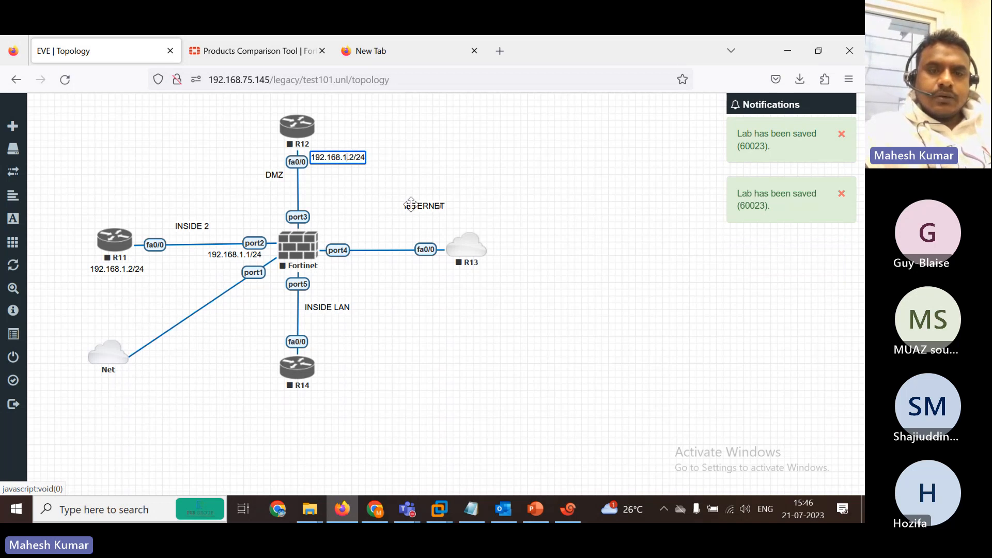
key("BackSpace")
type("2")
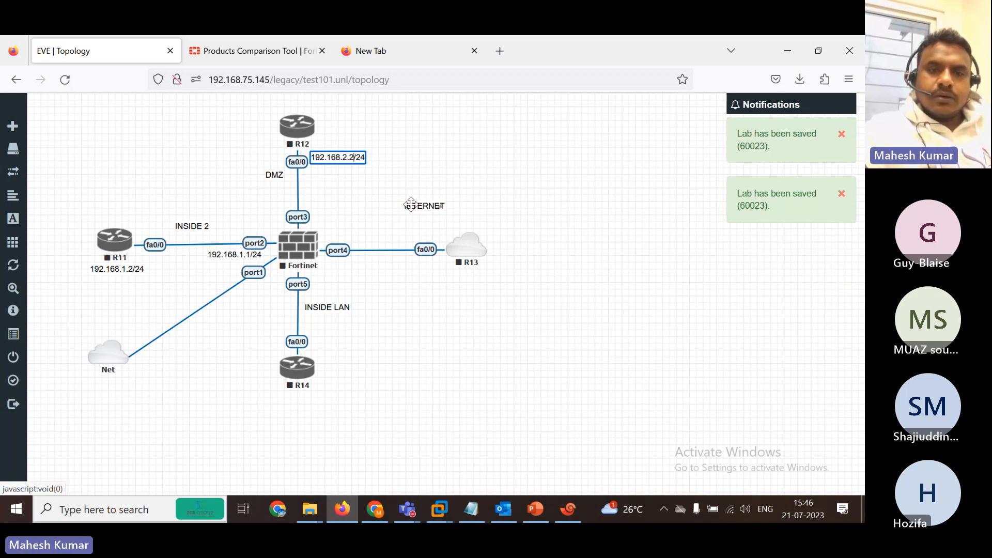
key("BackSpace")
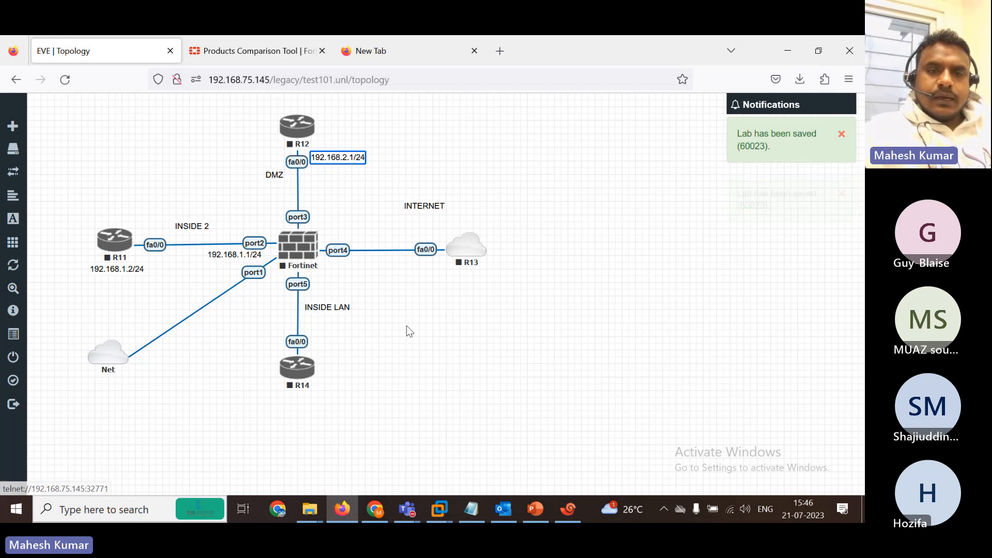
left_click(406, 327)
left_click_drag(332, 163, 327, 222)
Duplicate it as 192.168.2.2/24 next to R12's fa0/0.
right_click(328, 222)
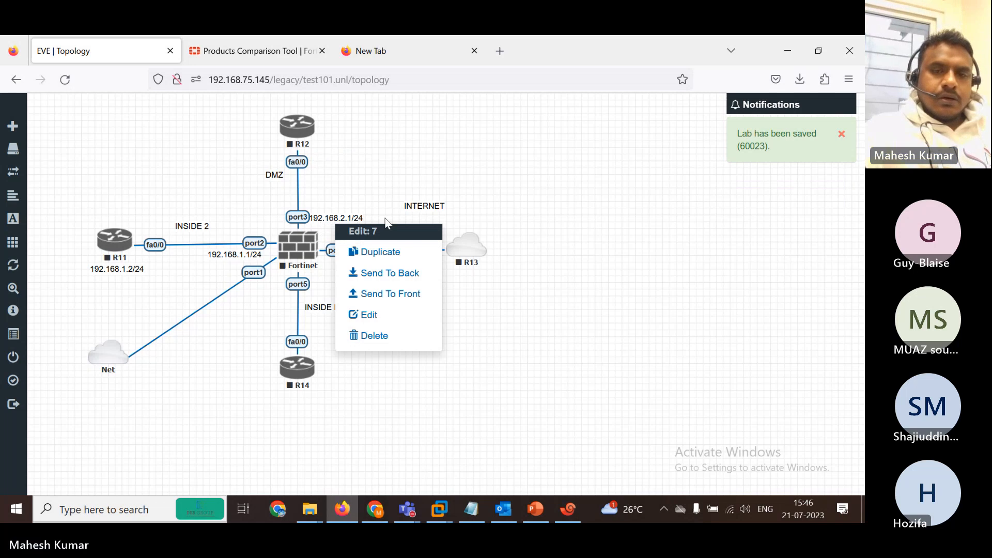
left_click(380, 254)
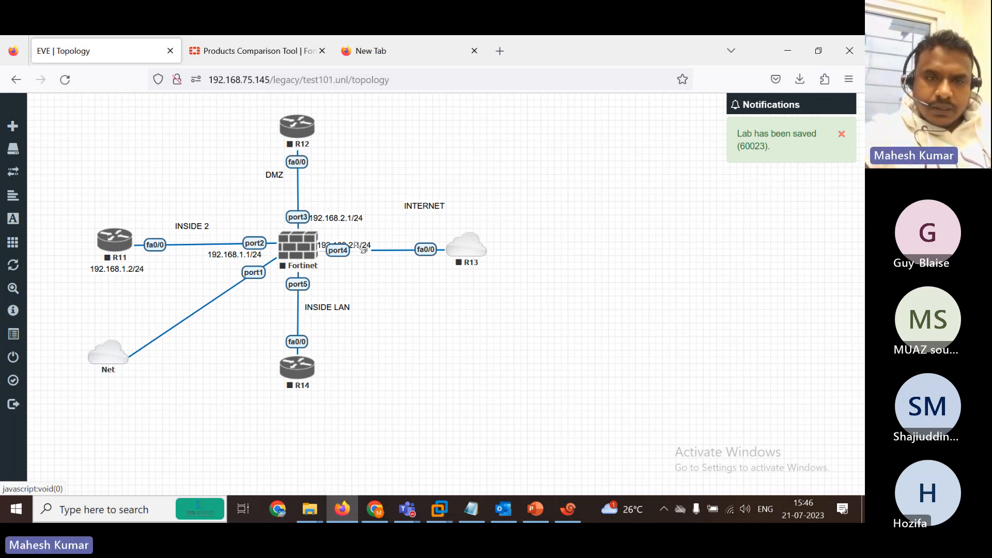
left_click_drag(357, 243, 353, 161)
key("Right")
key("Right")
key("Right")
key("Right")
key("Right")
key("Right")
key("Right")
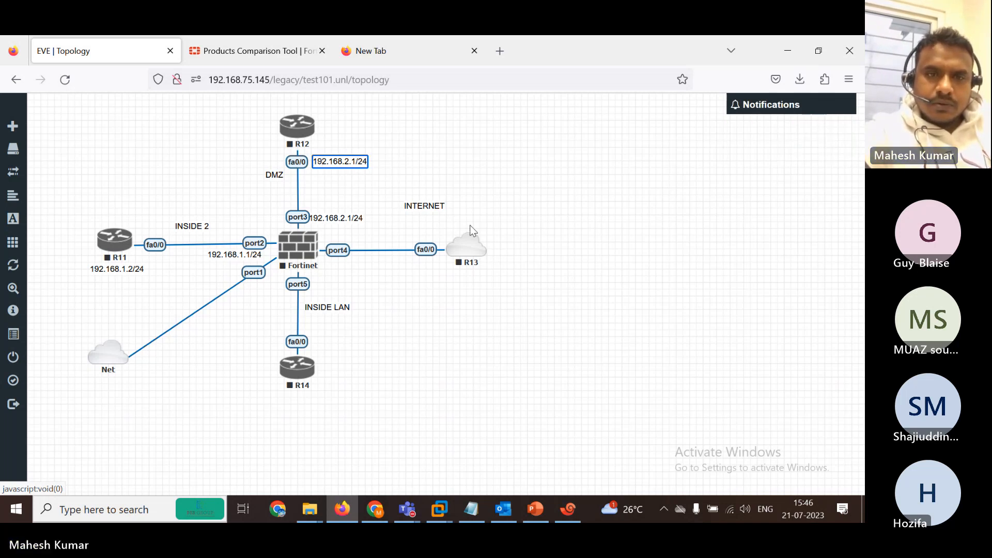
key("Delete")
type("2")
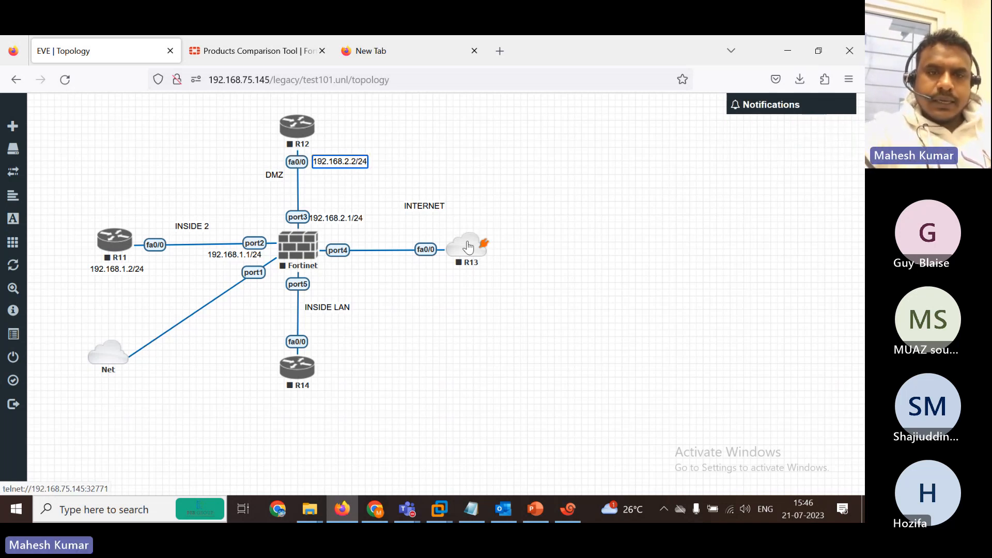
key("Return")
Admit the lobby guest from the Teams People list, then minimize the meeting.
mouse_move(407, 509)
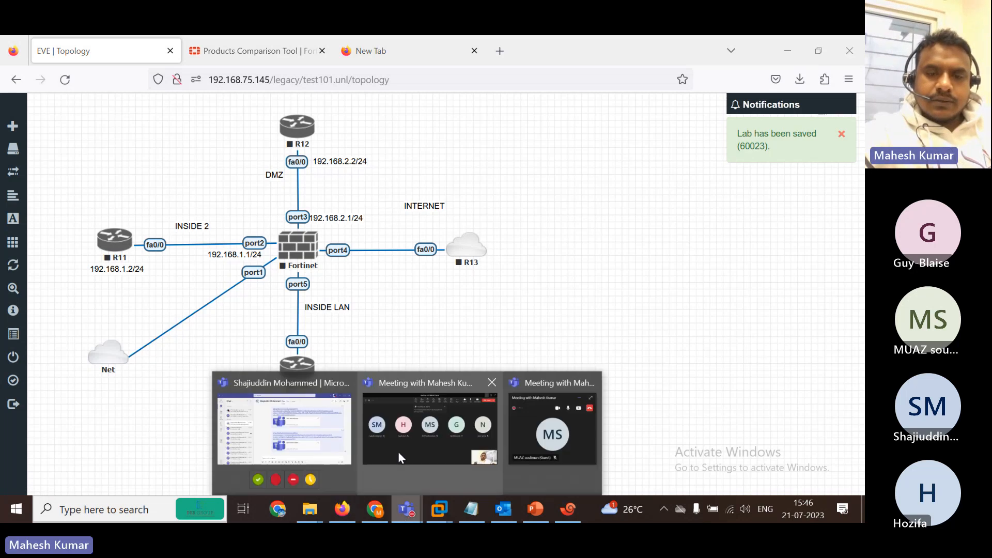
left_click(399, 455)
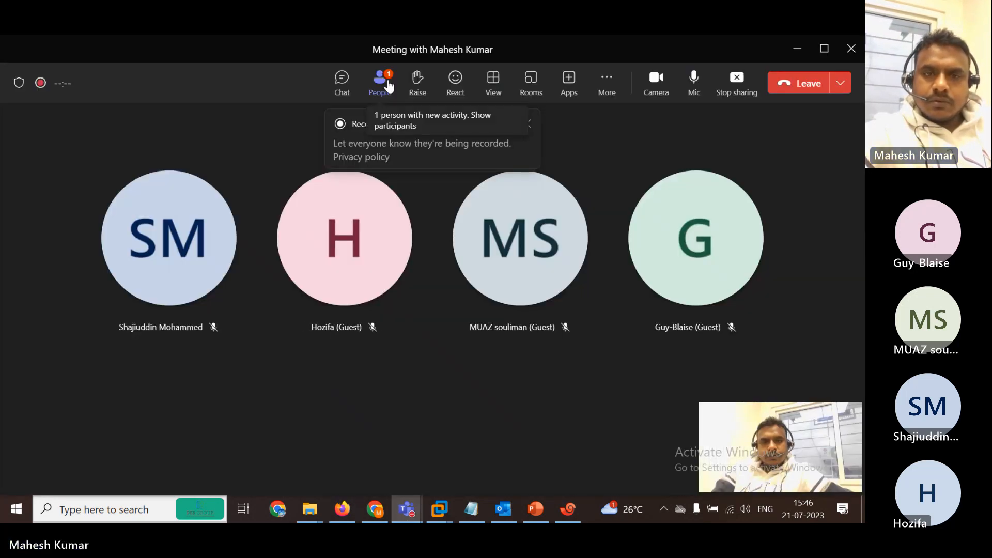
left_click(380, 83)
left_click(819, 251)
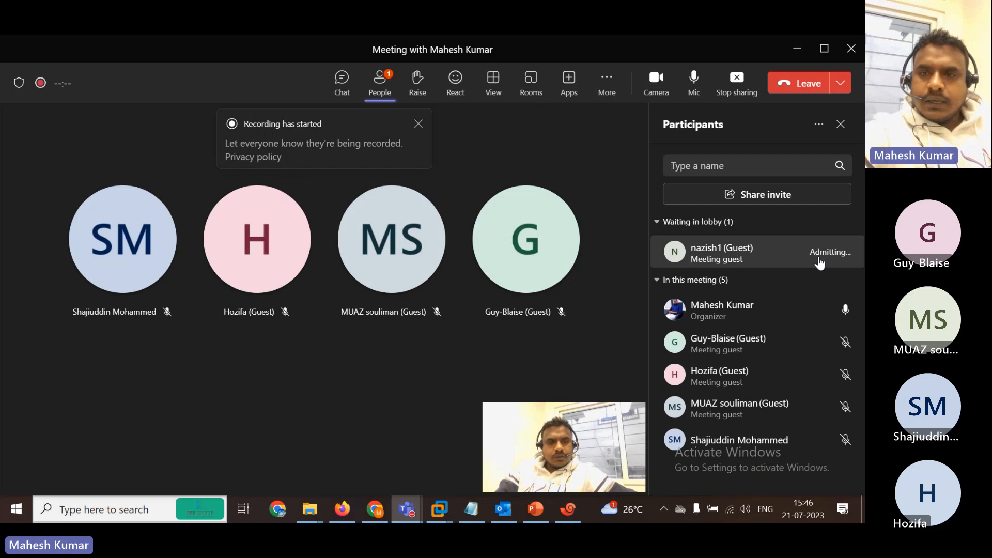
left_click(795, 49)
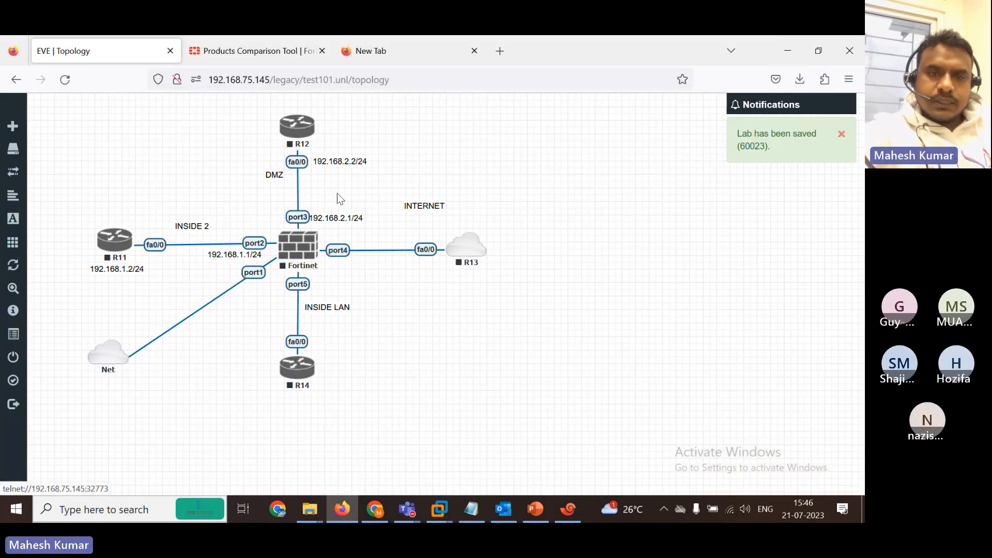
Add a text label 192.168.3.1/24 and place it beside port4.
right_click(371, 301)
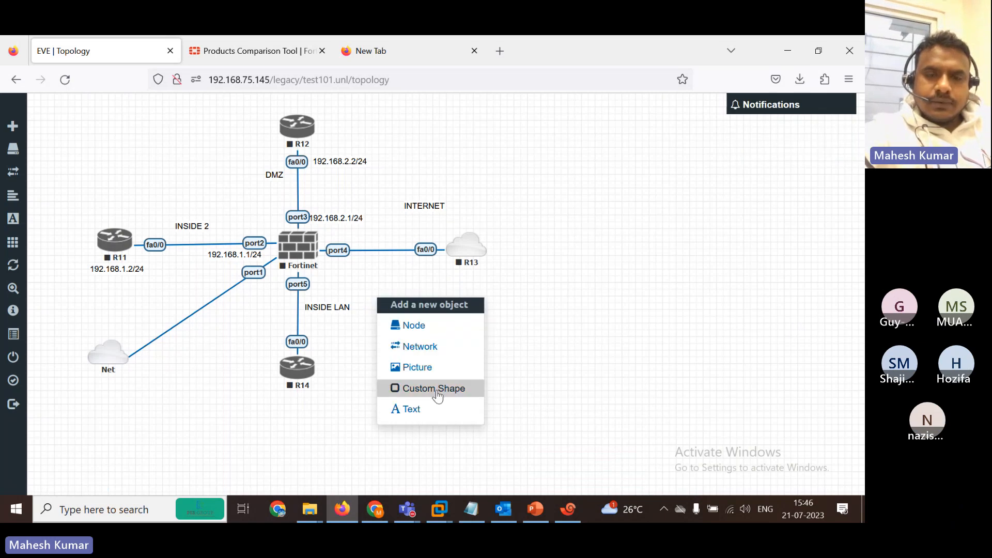
left_click(439, 412)
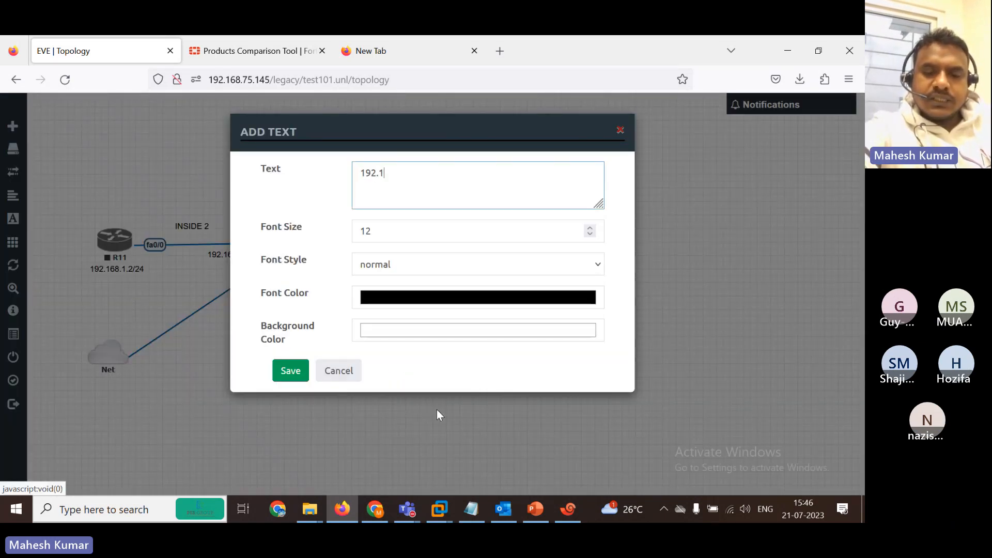
type("192.168.3.1/")
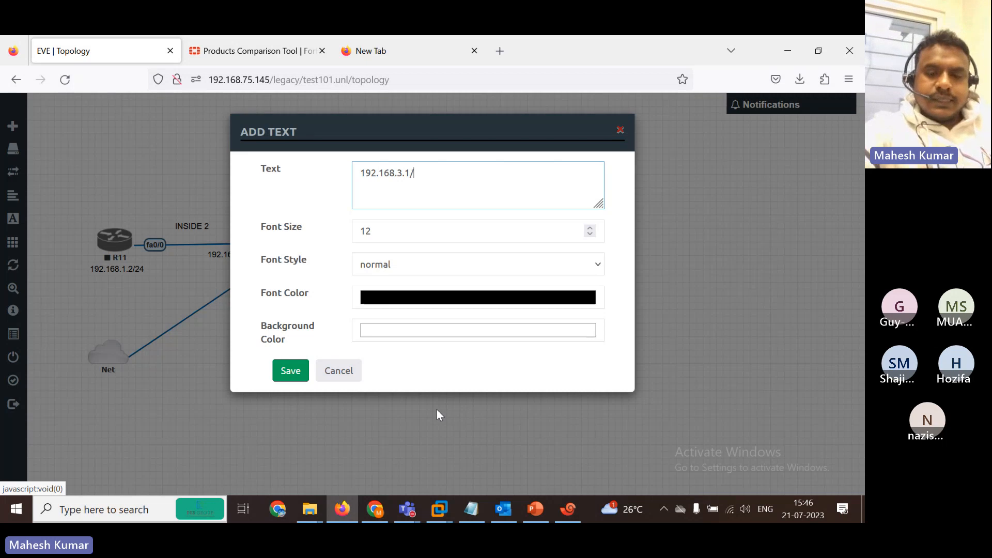
type("2")
type("4")
key("ctrl+a")
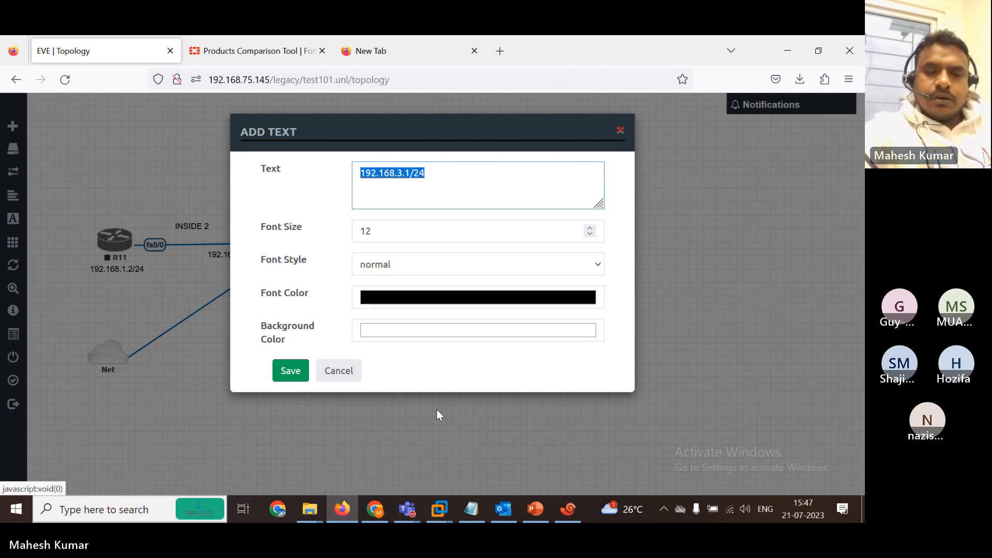
left_click(292, 375)
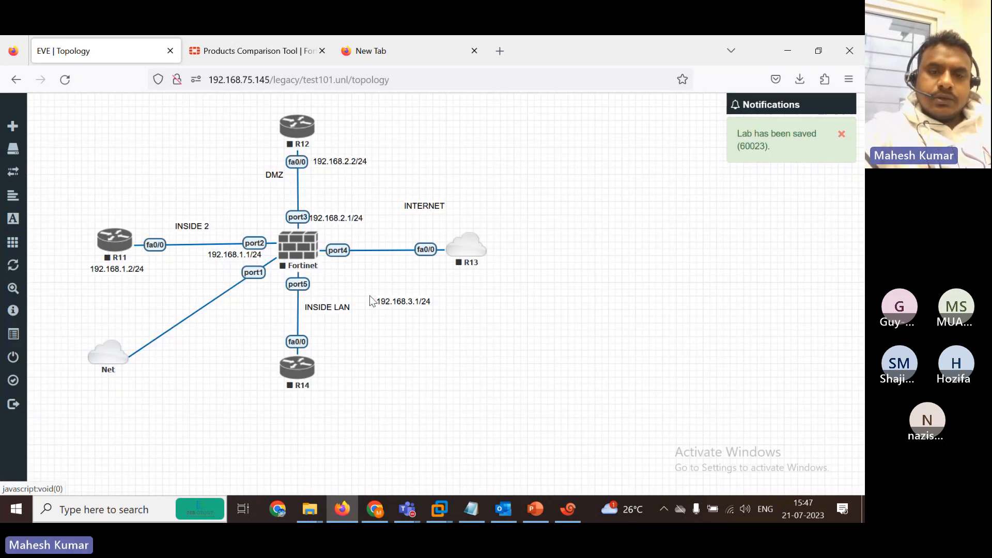
left_click_drag(398, 298, 343, 263)
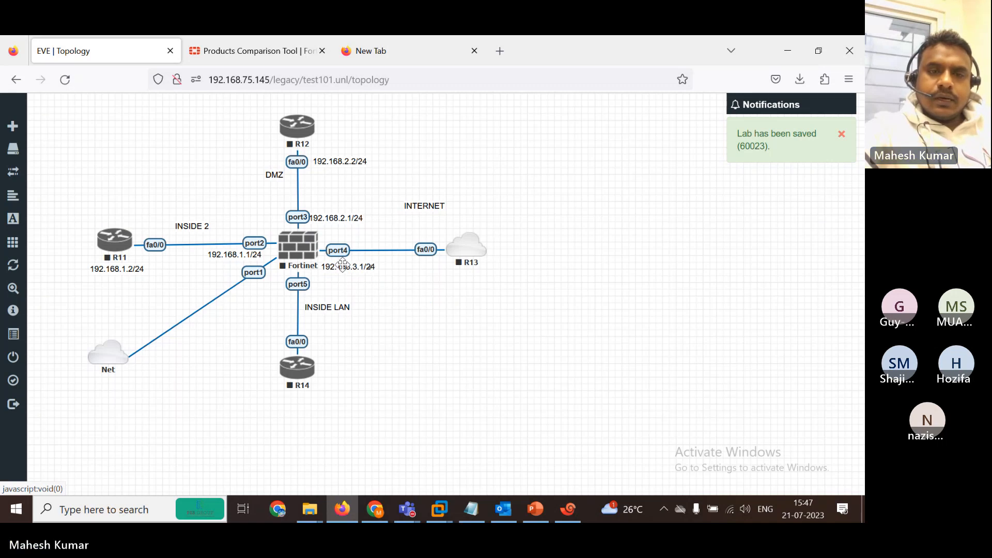
Duplicate that label as 192.168.3.2/24 next to R13's fa0/0.
right_click(362, 266)
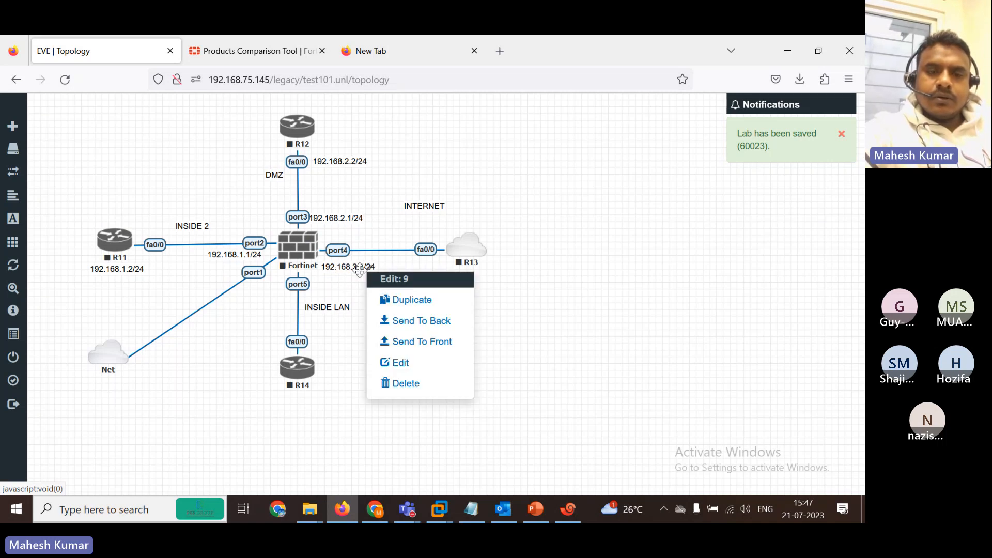
left_click(393, 300)
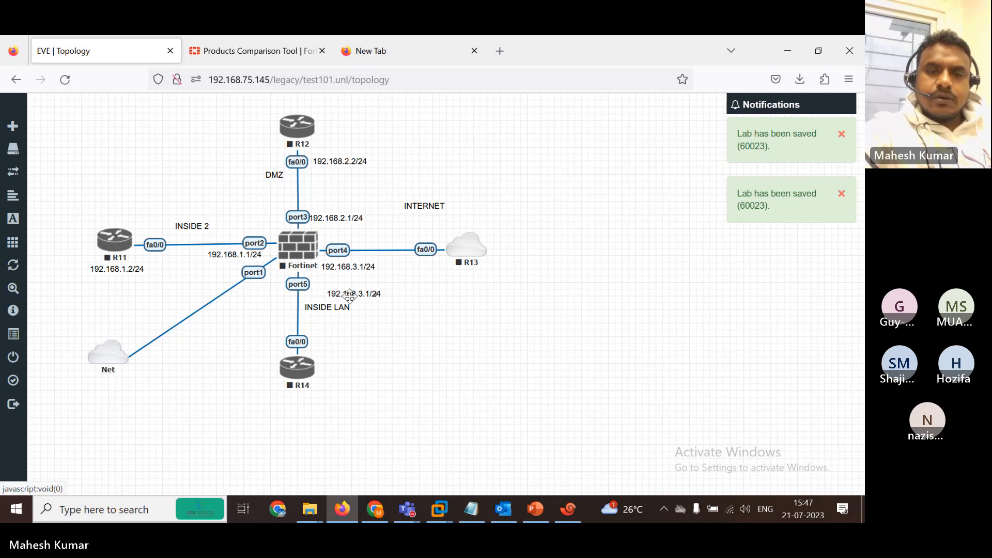
left_click_drag(349, 295, 415, 271)
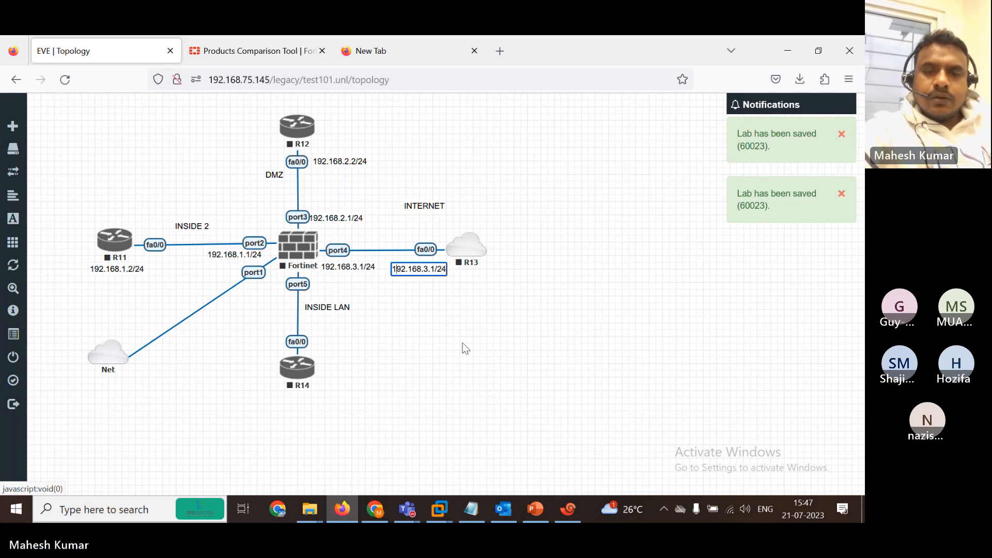
type("2")
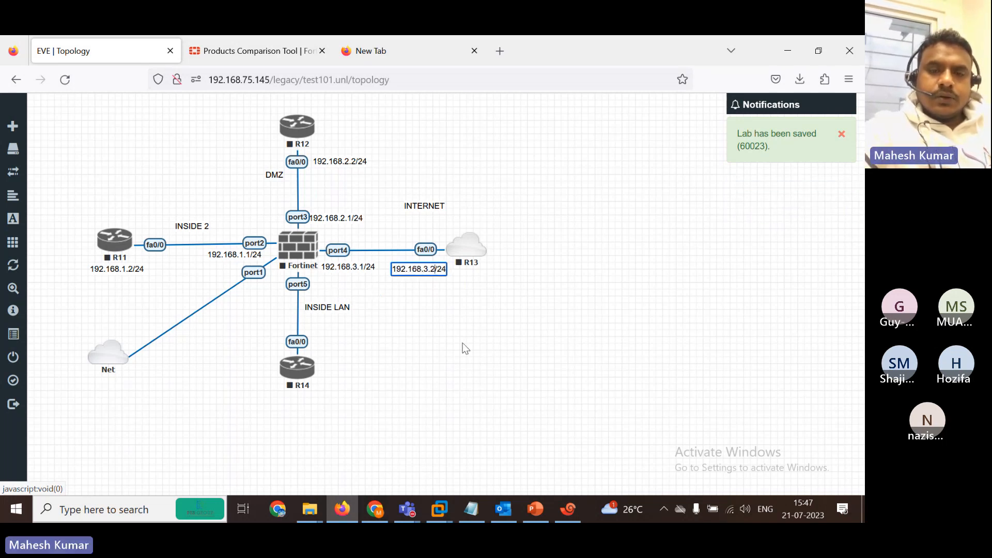
left_click(349, 366)
Add a text label 192.168.4.1/24 and place it near port1.
right_click(350, 366)
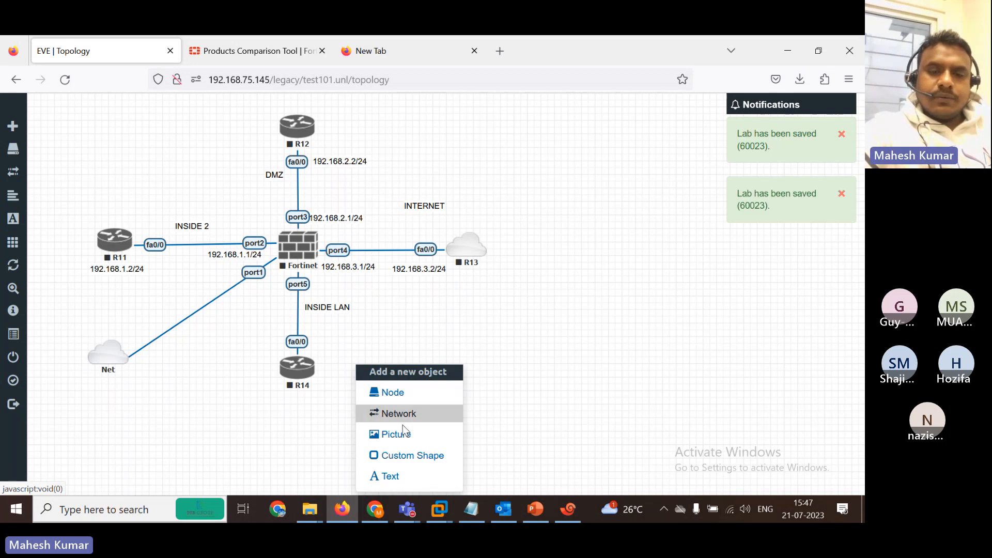
left_click(405, 477)
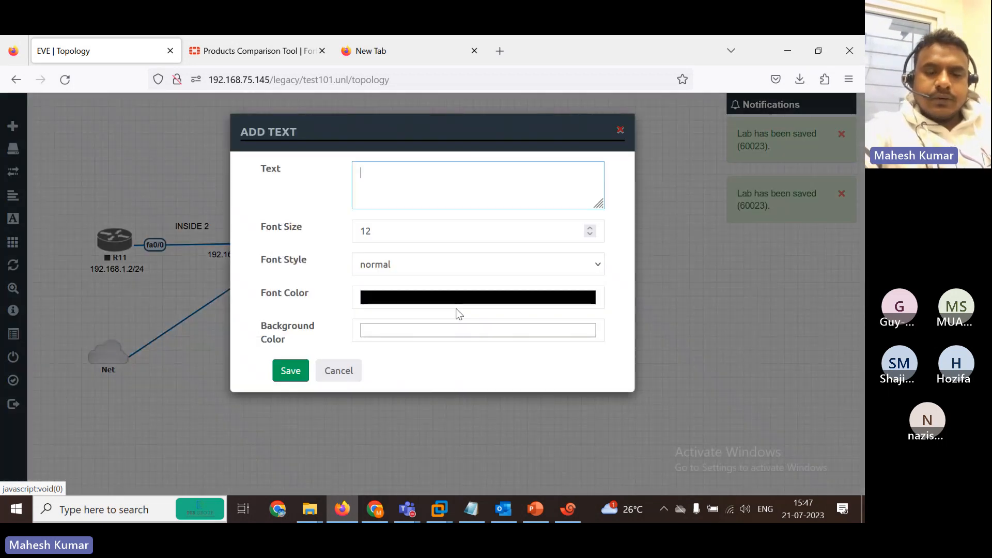
type("192.168.4")
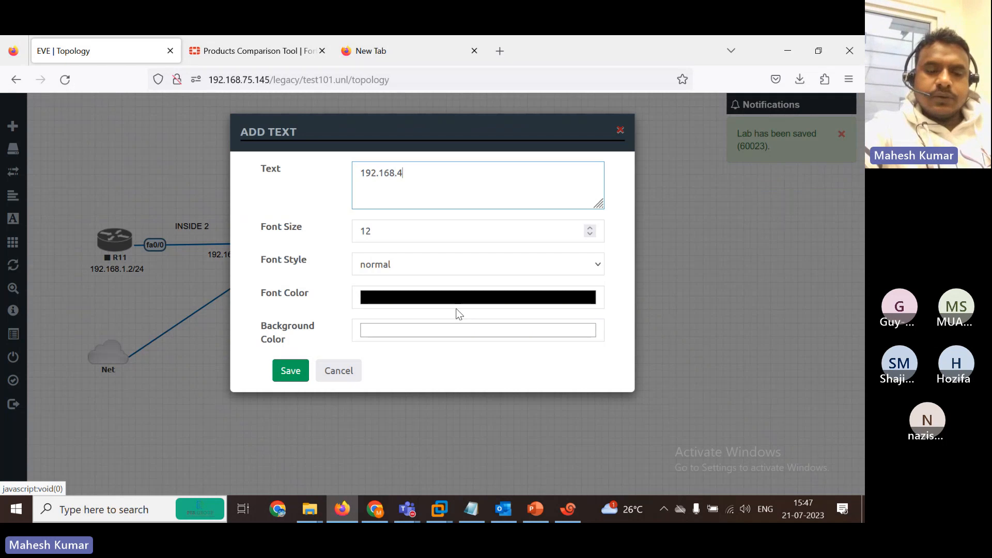
type(".1/24")
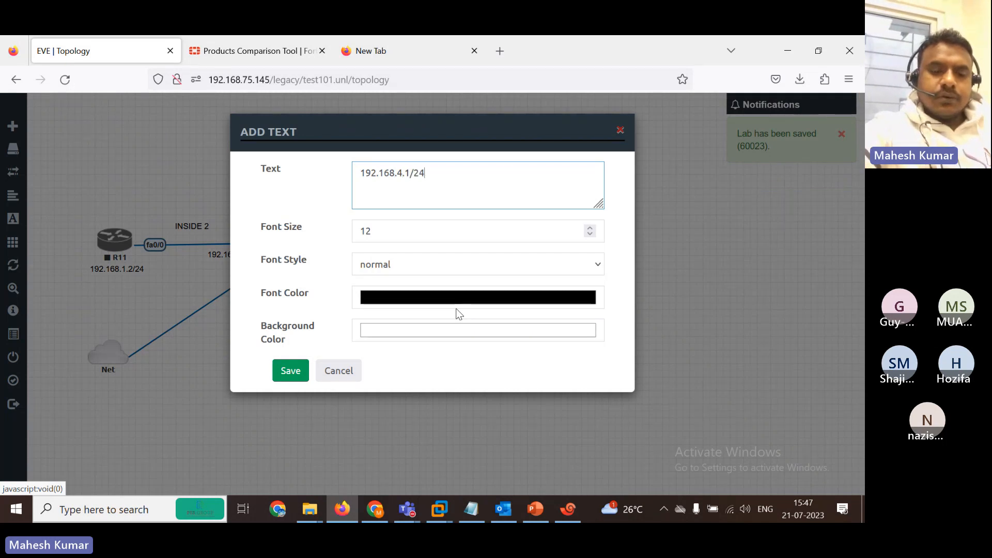
key("ctrl+a")
left_click(290, 370)
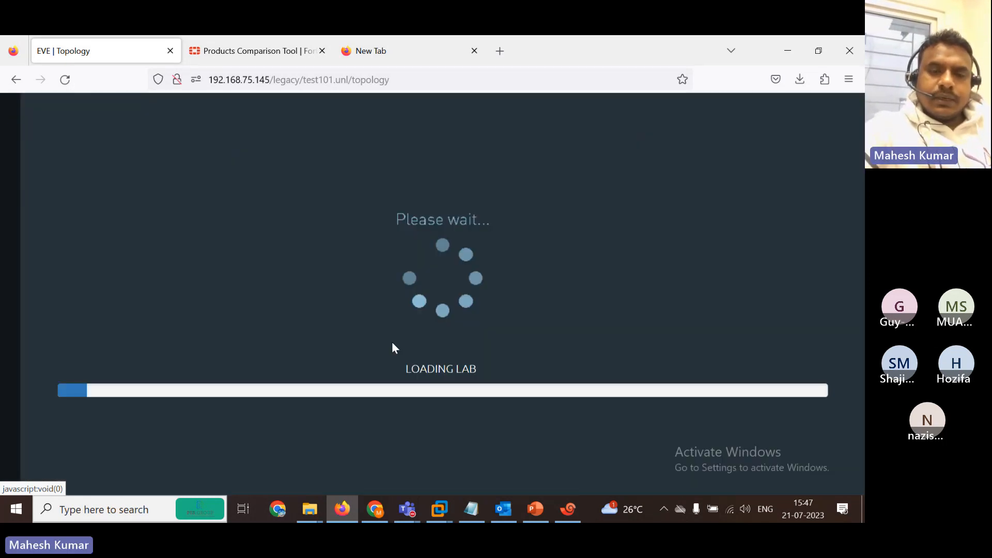
left_click_drag(386, 370, 265, 294)
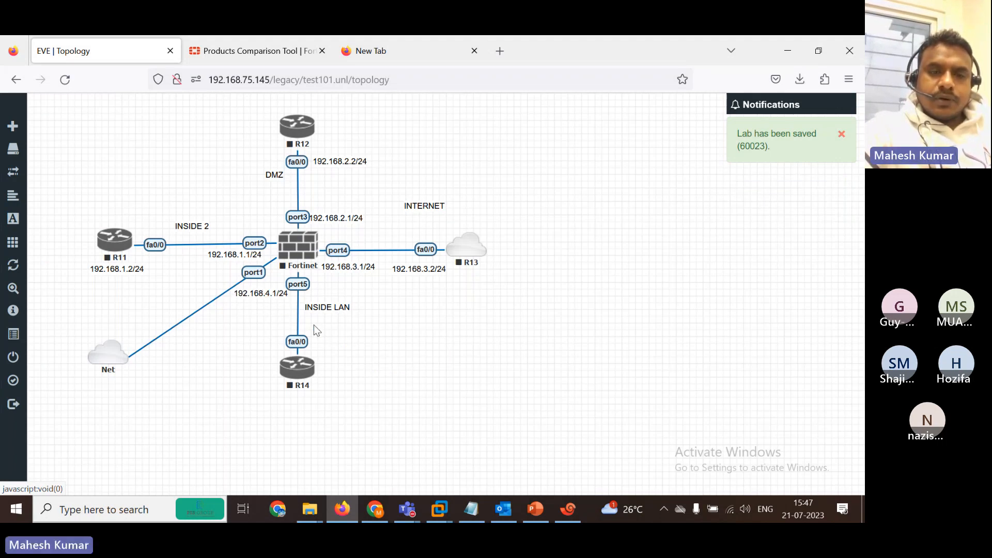
Duplicate the 192.168.4.1/24 label, edit it to 192.168.4.2/24, and place it right of R14's fa0/0.
right_click(340, 361)
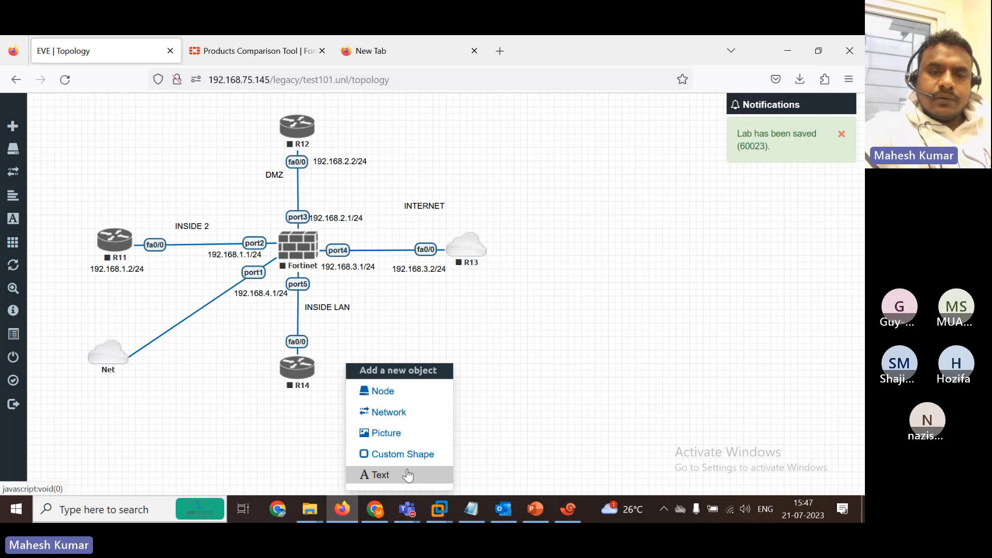
left_click(406, 473)
left_click(341, 373)
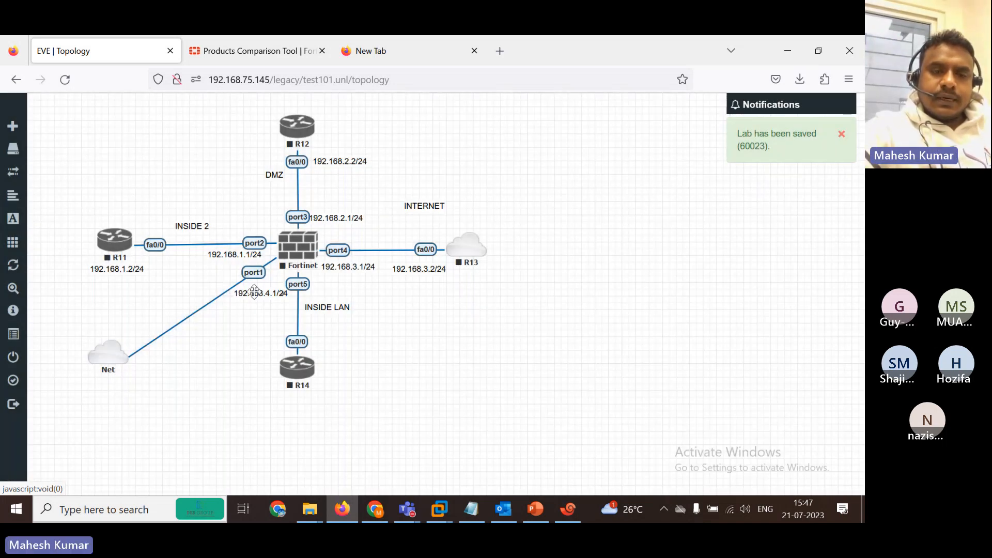
right_click(253, 292)
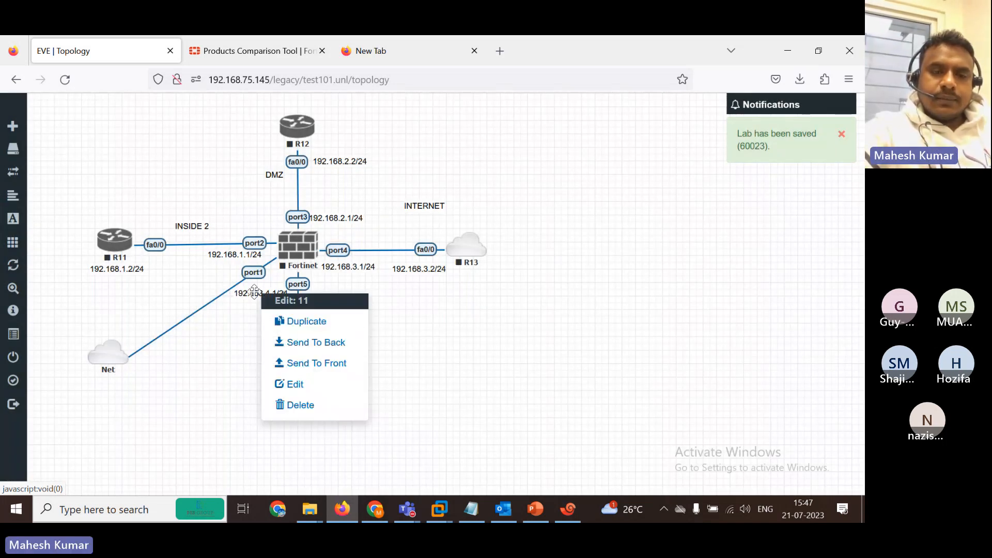
left_click(284, 320)
left_click_drag(262, 319, 247, 343)
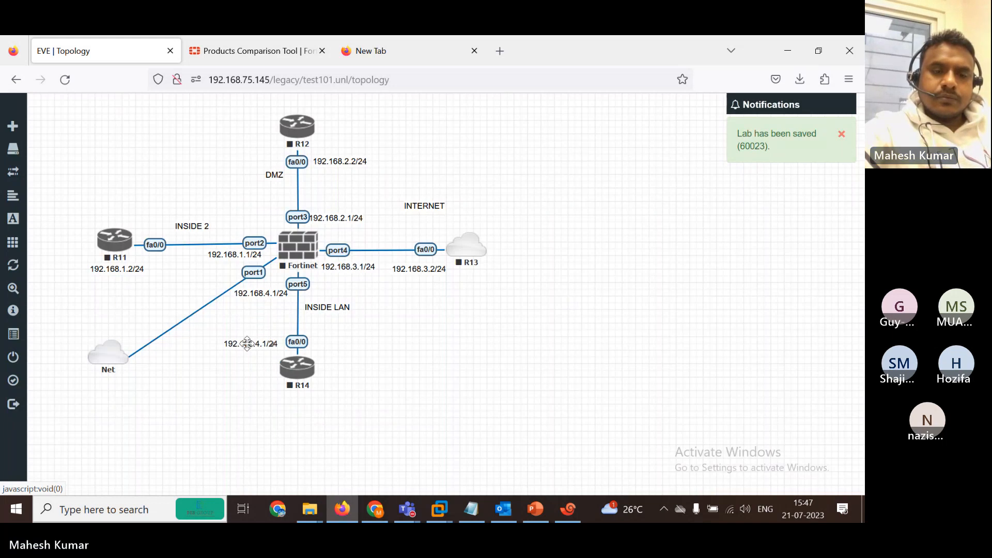
double_click(247, 344)
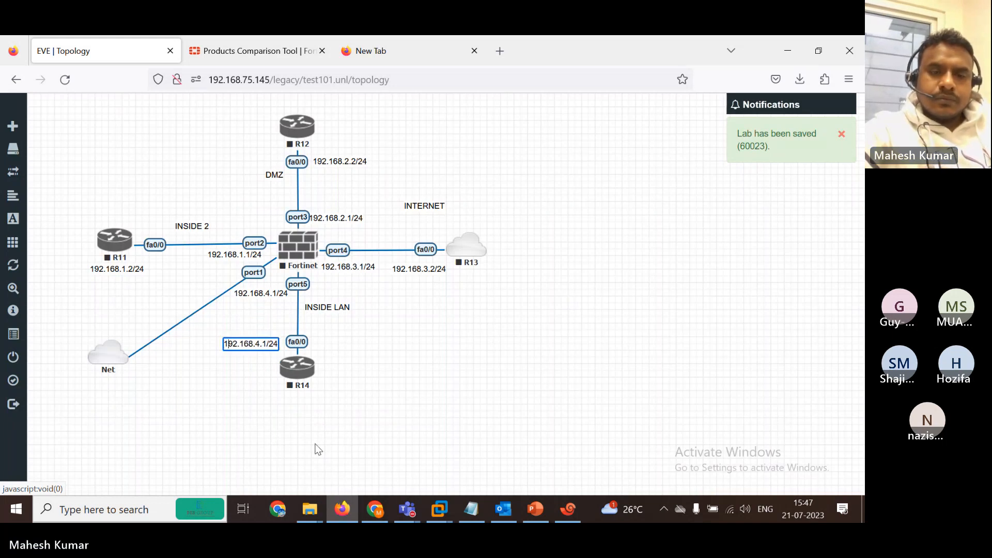
key("BackSpace")
type("2")
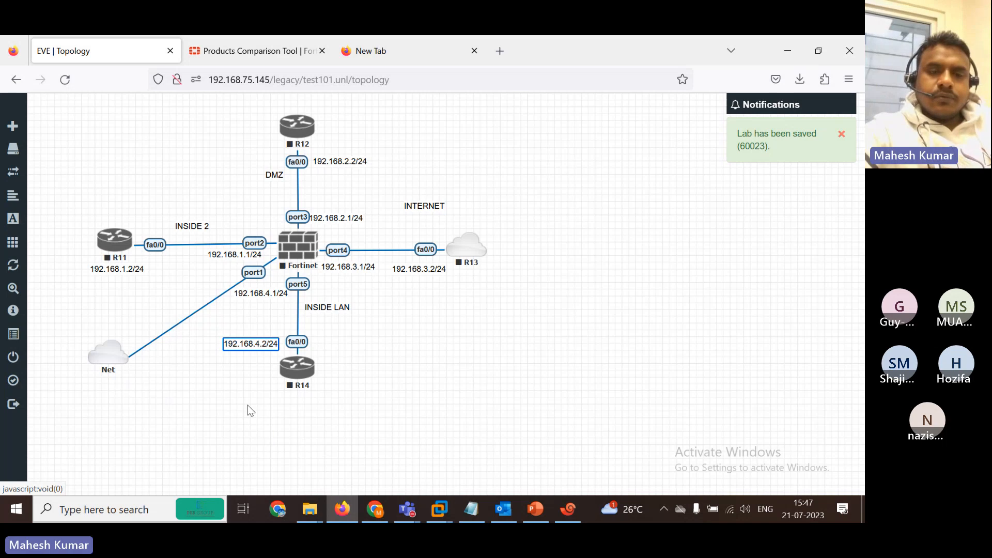
key("Return")
left_click_drag(237, 343, 323, 347)
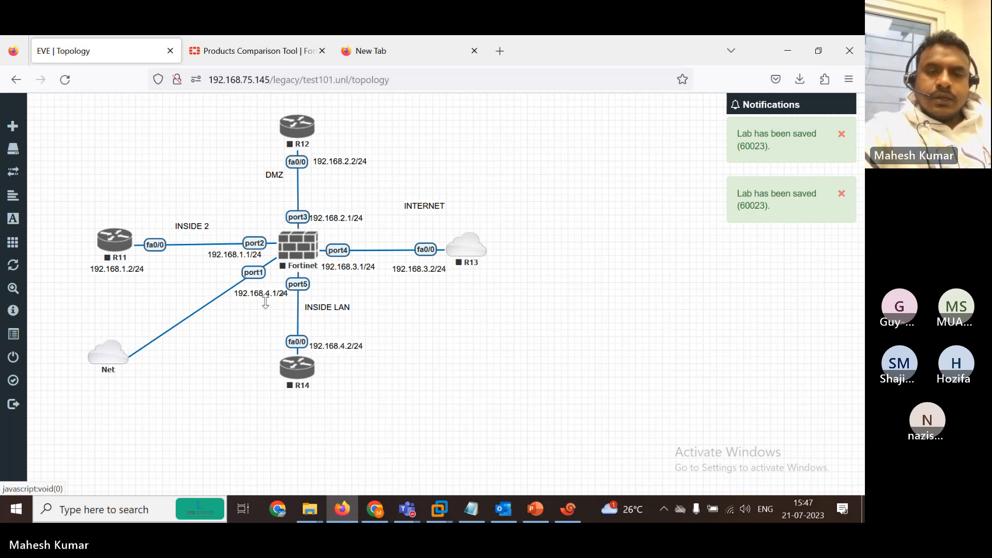
Start all nodes in the lab from the sidebar's More actions.
mouse_move(16, 245)
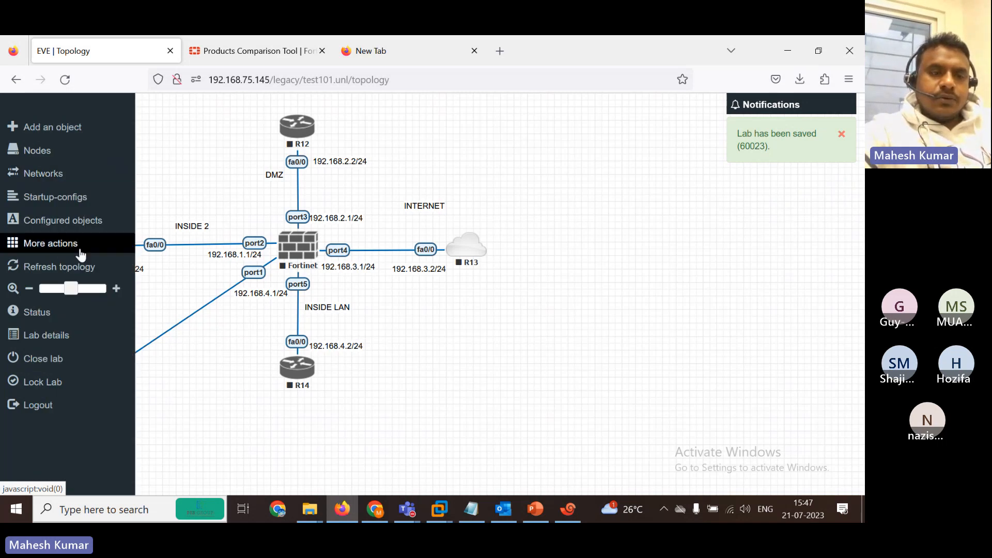
left_click(57, 251)
left_click(67, 262)
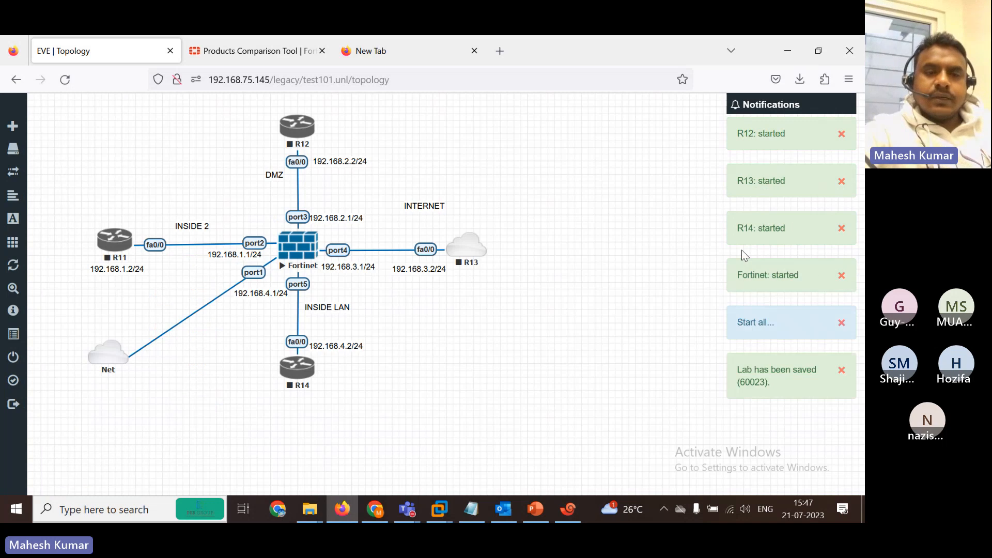
Close the terminal emulator window and dismiss the Xshell license reminder.
left_click(568, 509)
left_click(836, 44)
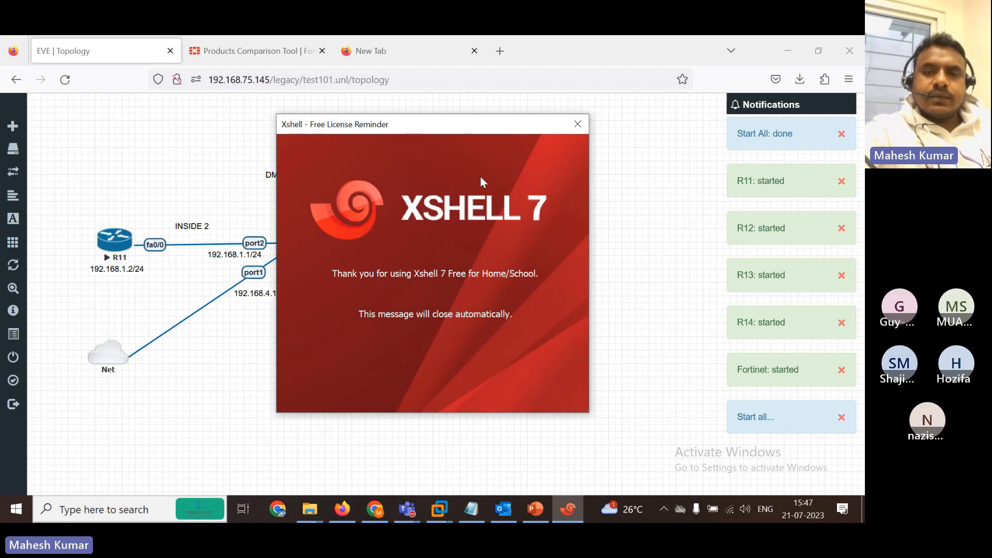
left_click(577, 123)
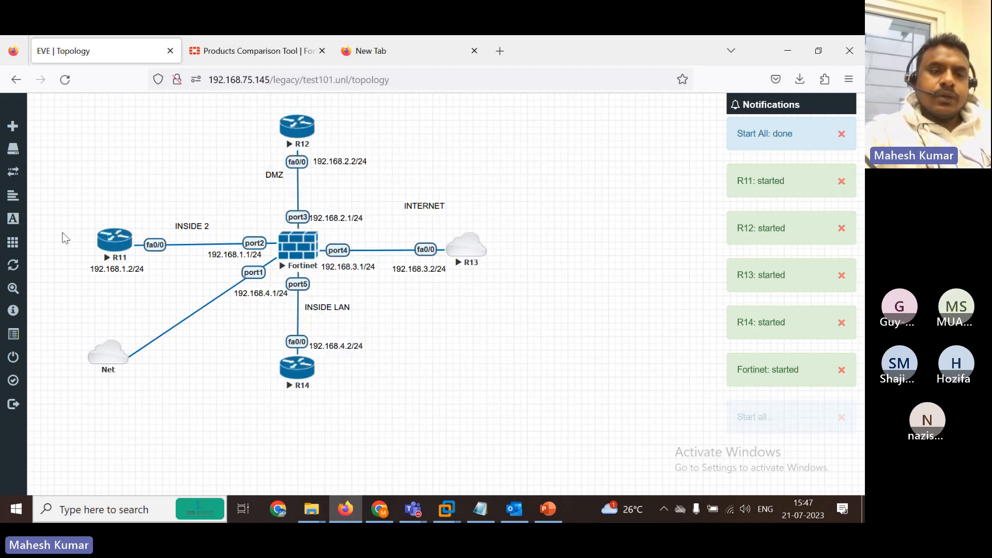
Open consoles to R11 and R12 and rename their tabs R1 and R2.
left_click(108, 253)
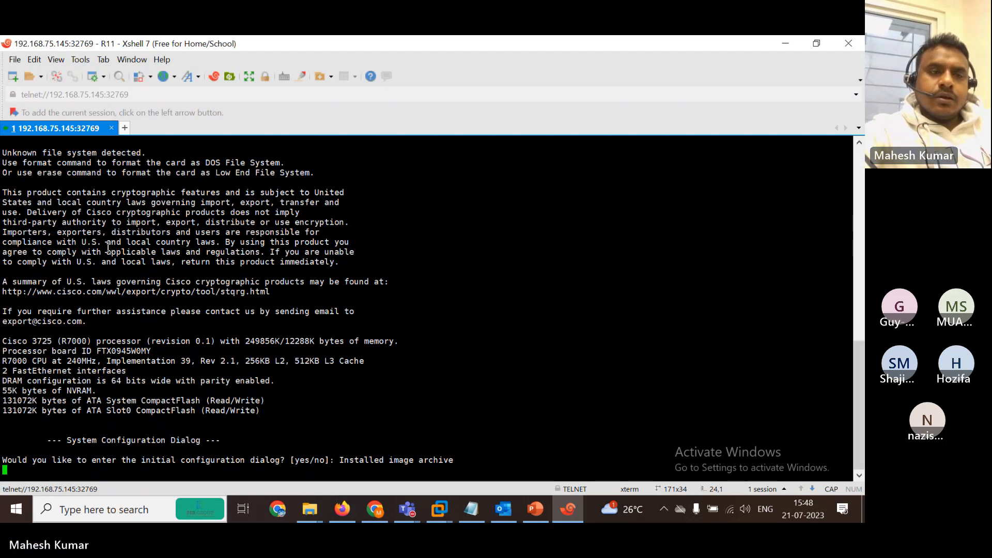
right_click(34, 129)
left_click(93, 347)
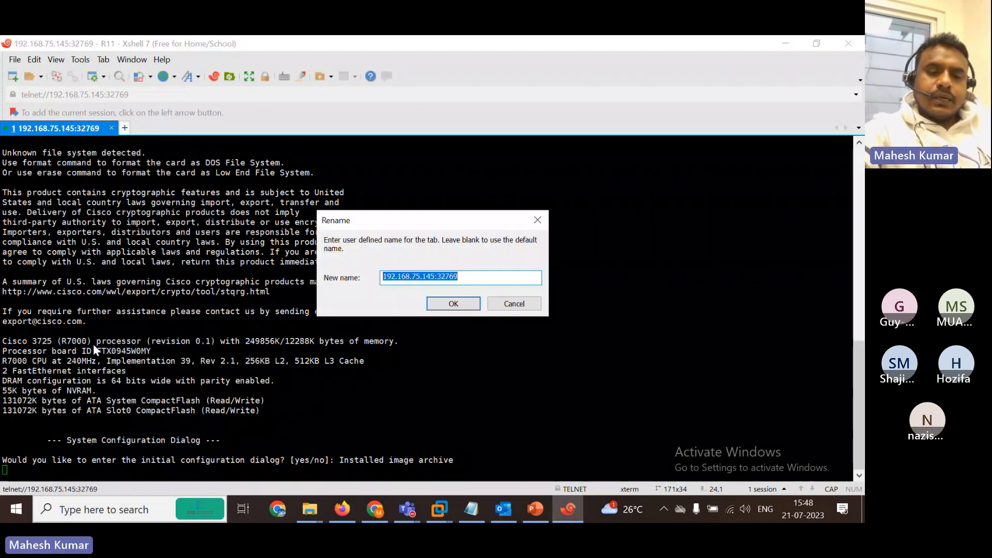
type("R1")
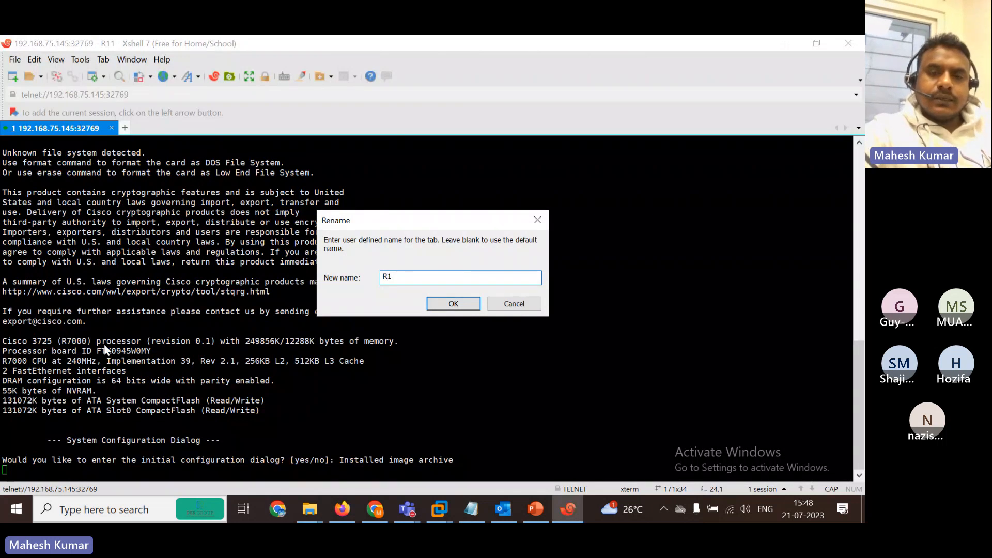
left_click(453, 303)
left_click(785, 44)
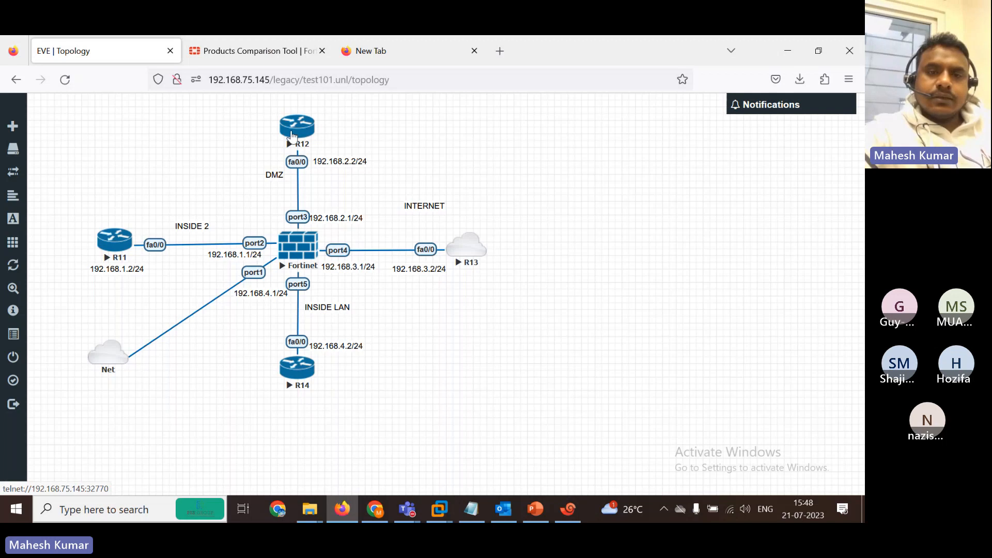
left_click(292, 134)
right_click(111, 130)
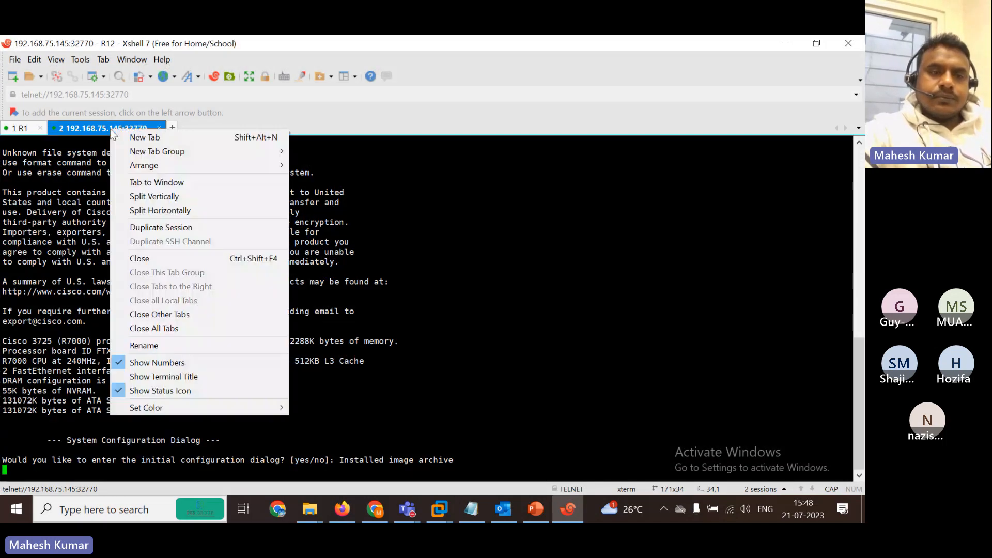
left_click(184, 344)
type("R2")
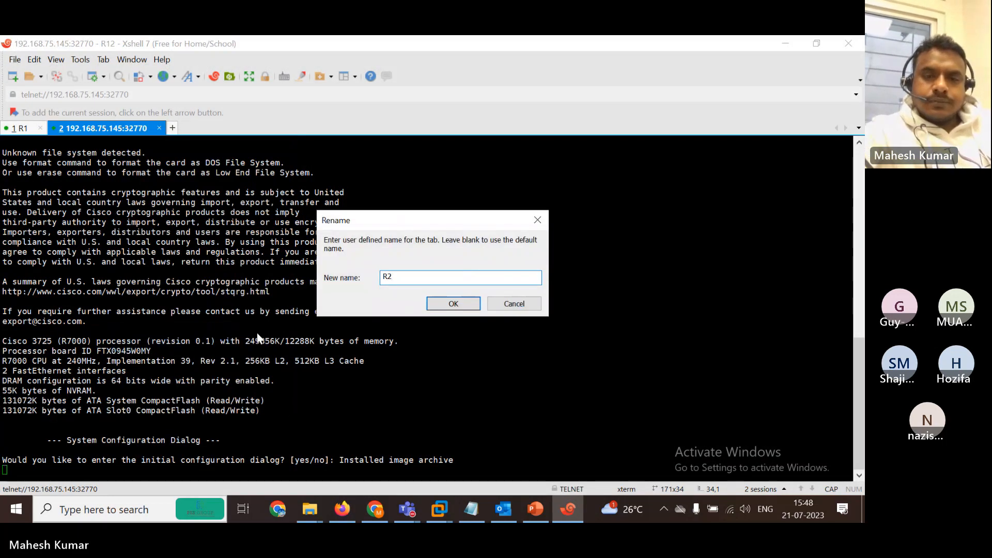
left_click(454, 303)
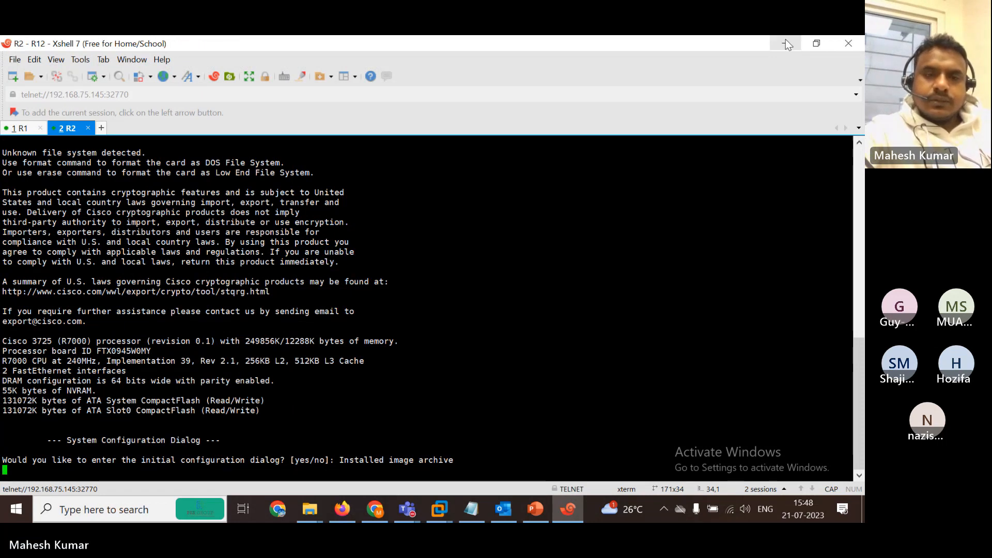
left_click(786, 41)
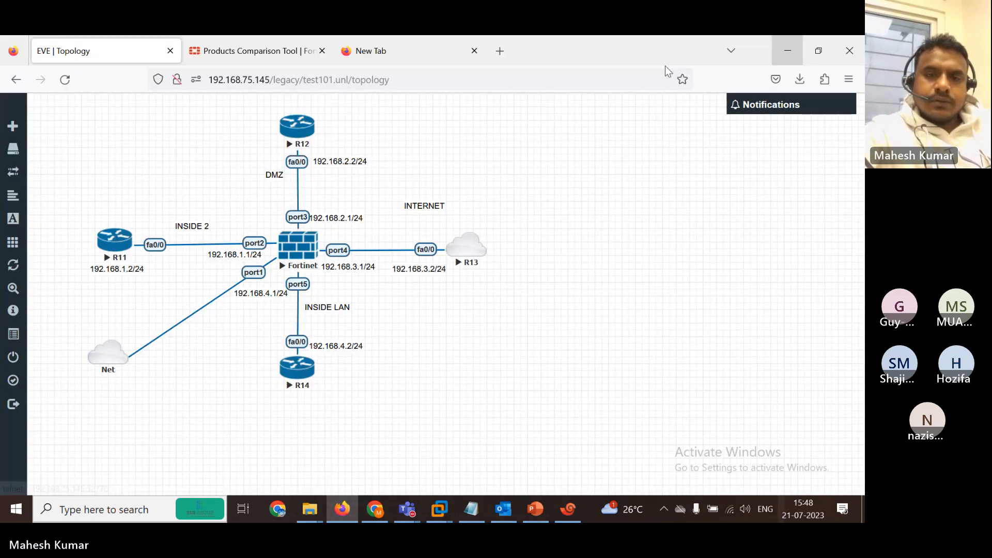
Open R13's console and rename the R13 and R14 tabs INTERNET and R4.
left_click(466, 256)
right_click(164, 131)
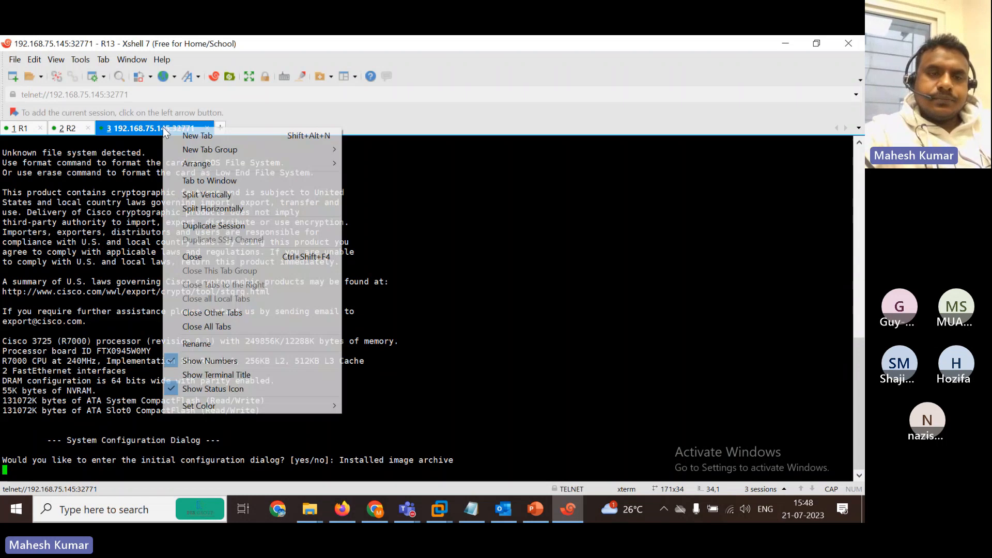
left_click(247, 344)
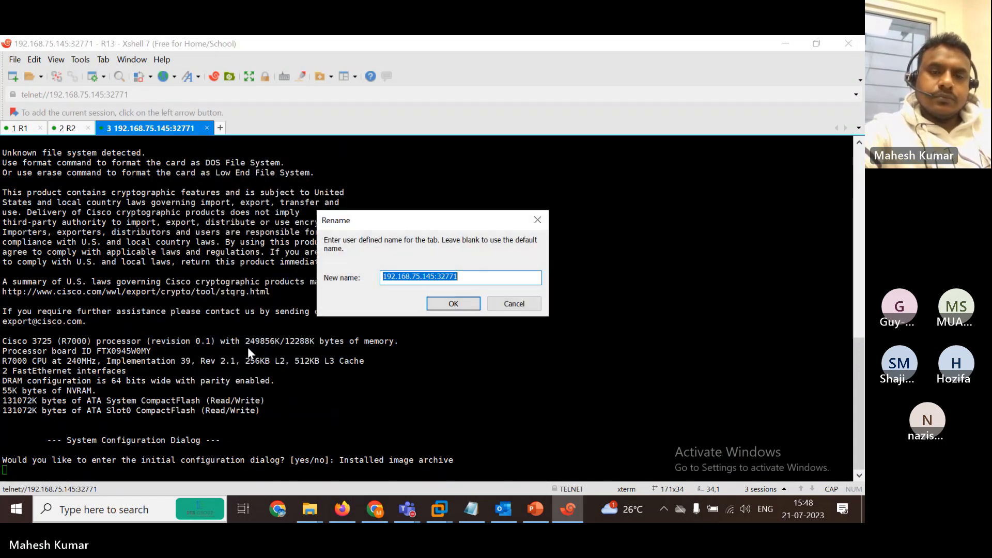
type("INTERNET")
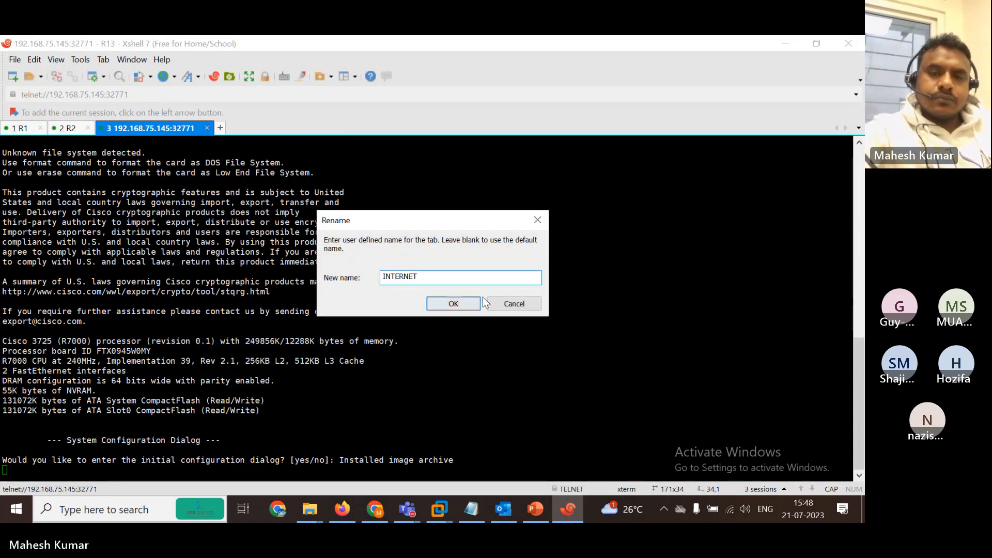
left_click(454, 304)
left_click(785, 42)
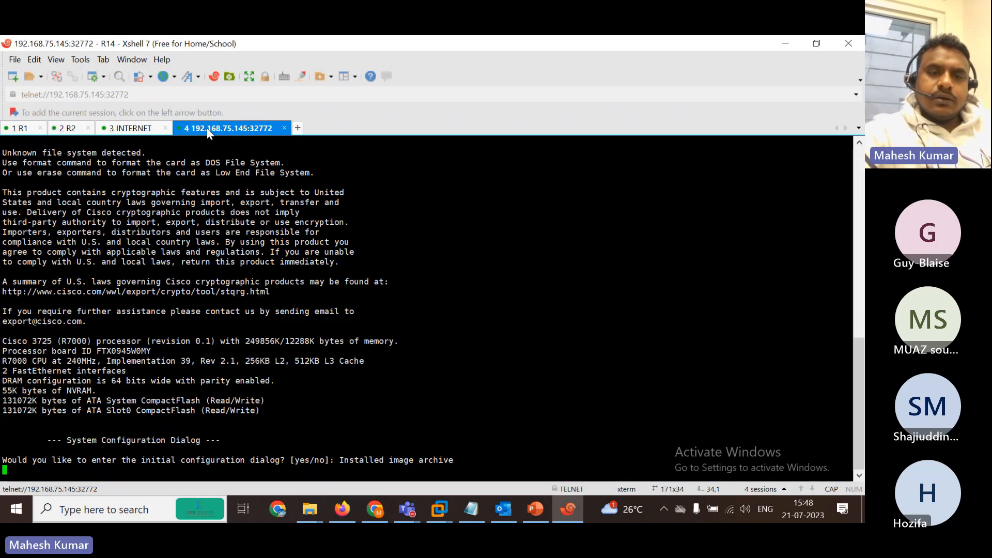
right_click(207, 128)
left_click(272, 346)
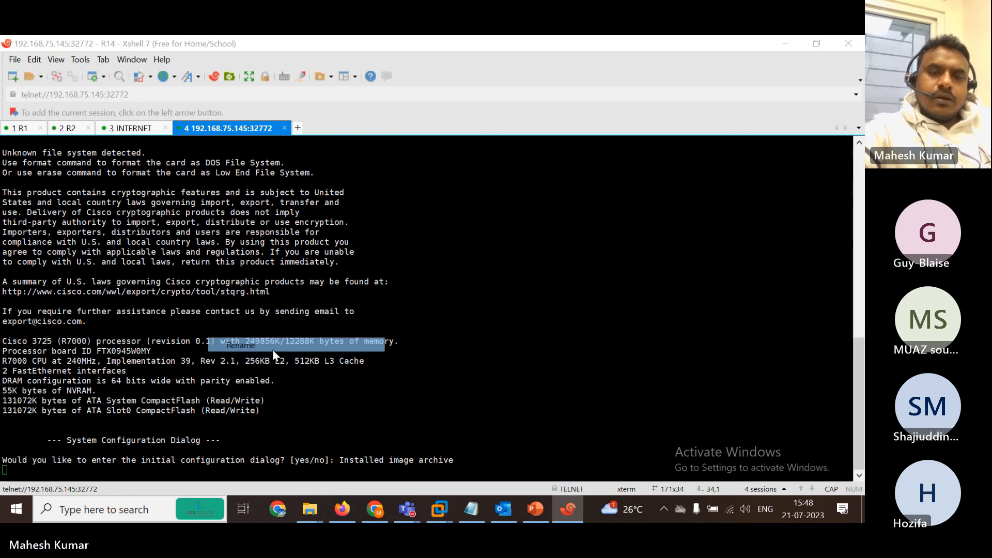
type("R4")
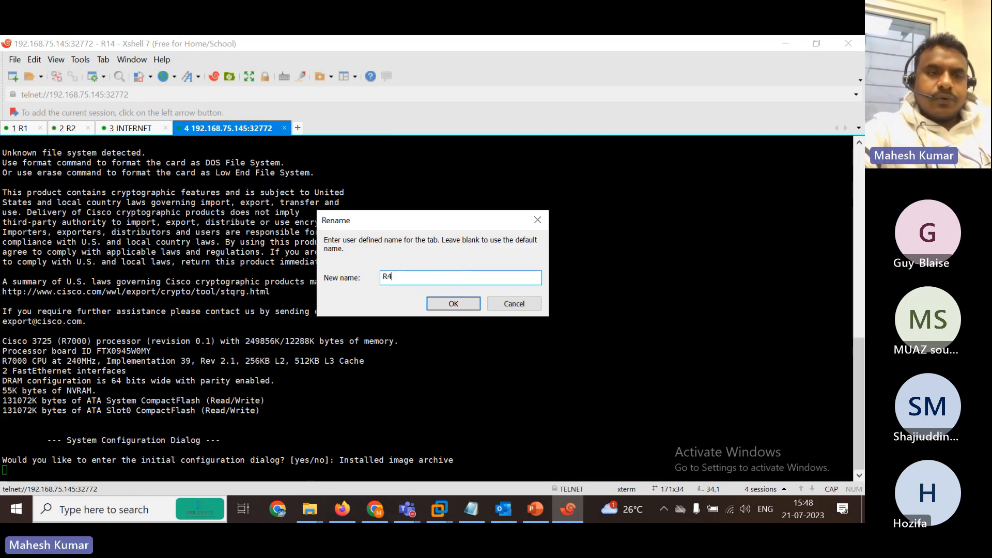
left_click(464, 305)
Decline the initial configuration dialog on R1 and R2 by answering N.
left_click(814, 43)
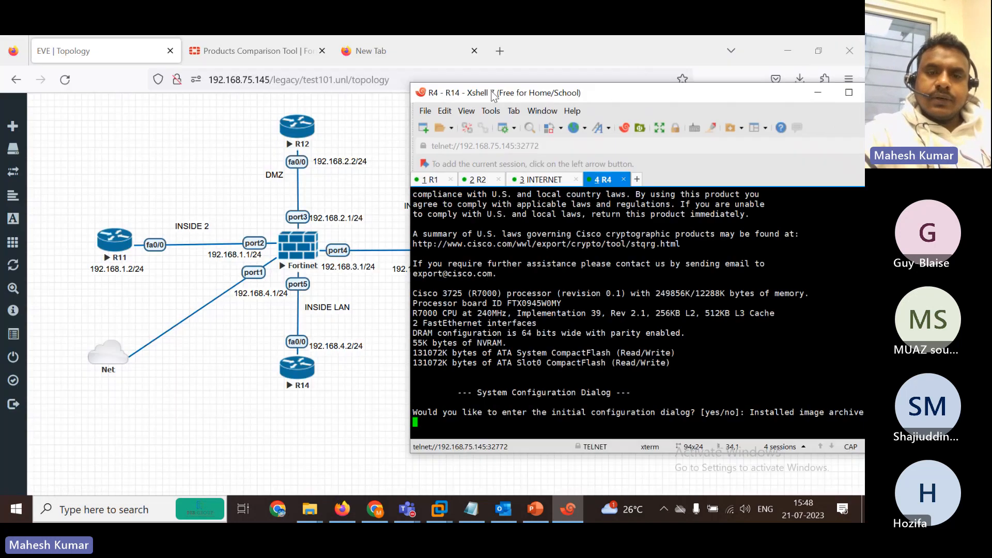
left_click(431, 181)
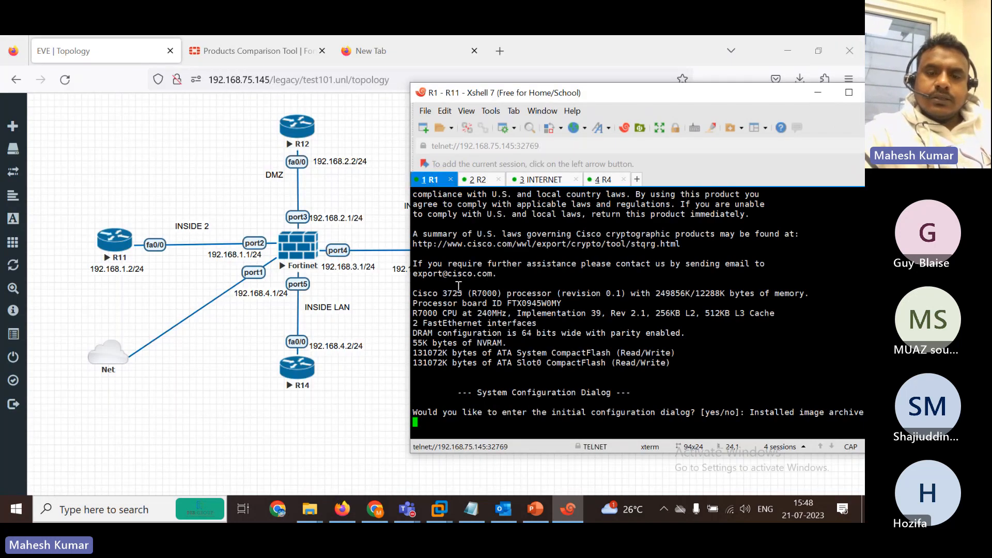
key("Return")
type("n")
key("Return")
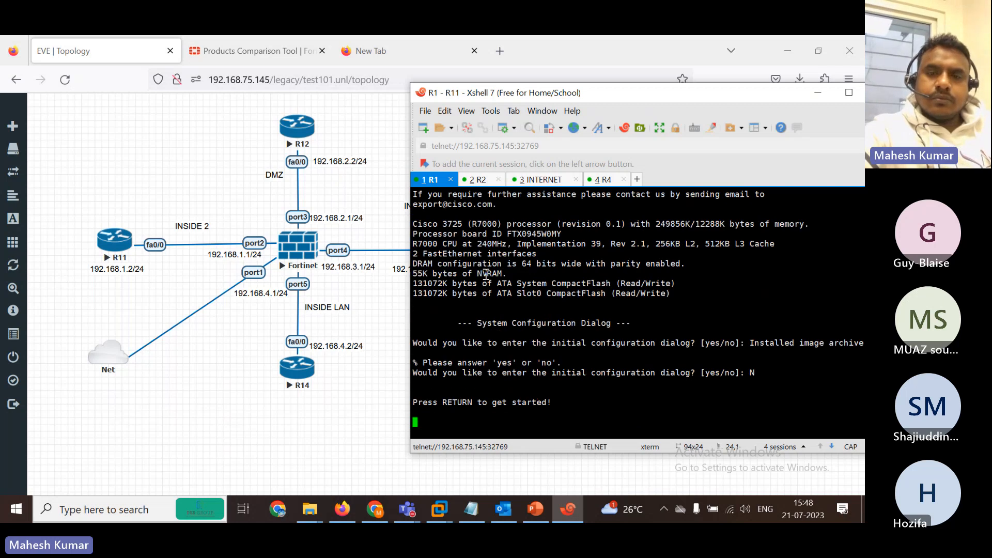
left_click(486, 180)
key("Return")
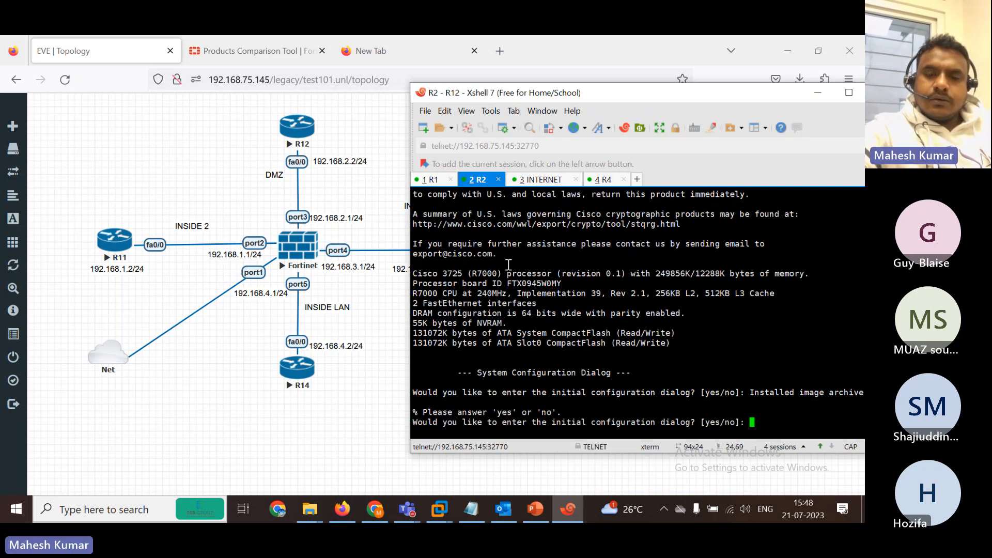
type("N")
key("Return")
Decline the initial configuration dialog on INTERNET and R4 by answering N.
left_click(542, 180)
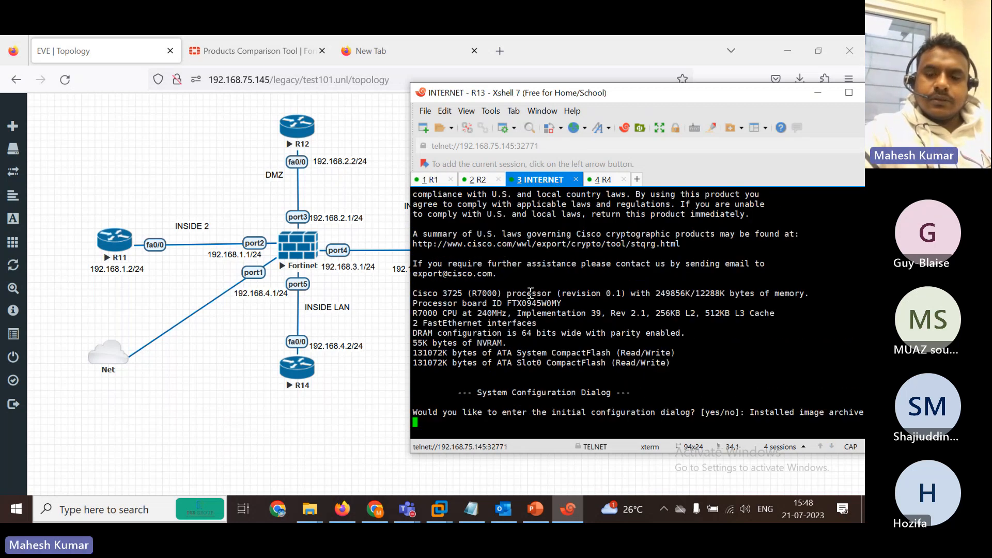
key("Return")
type("N")
key("Return")
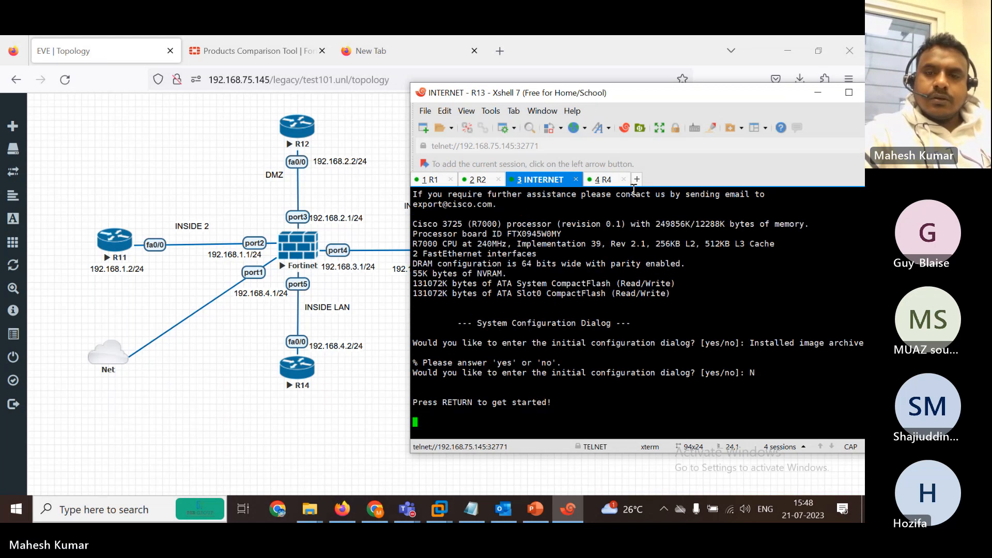
left_click(607, 181)
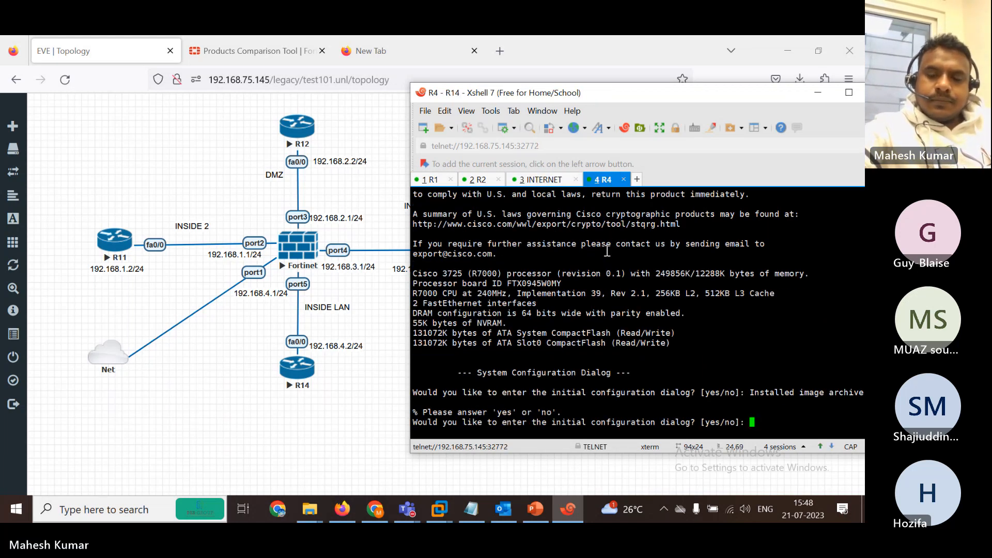
type("N")
key("Return")
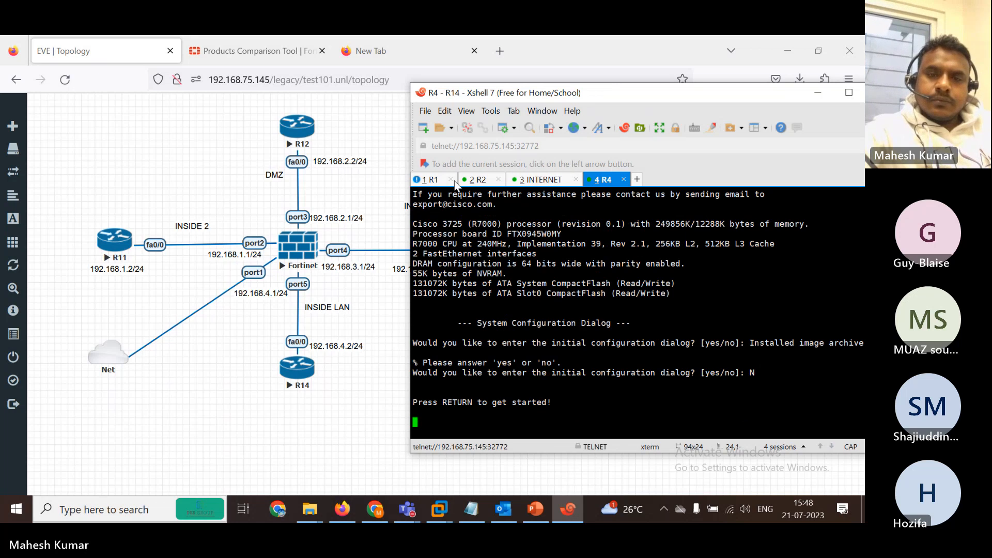
Open a console session to the Fortinet firewall and rename its tab FG.
left_click(444, 179)
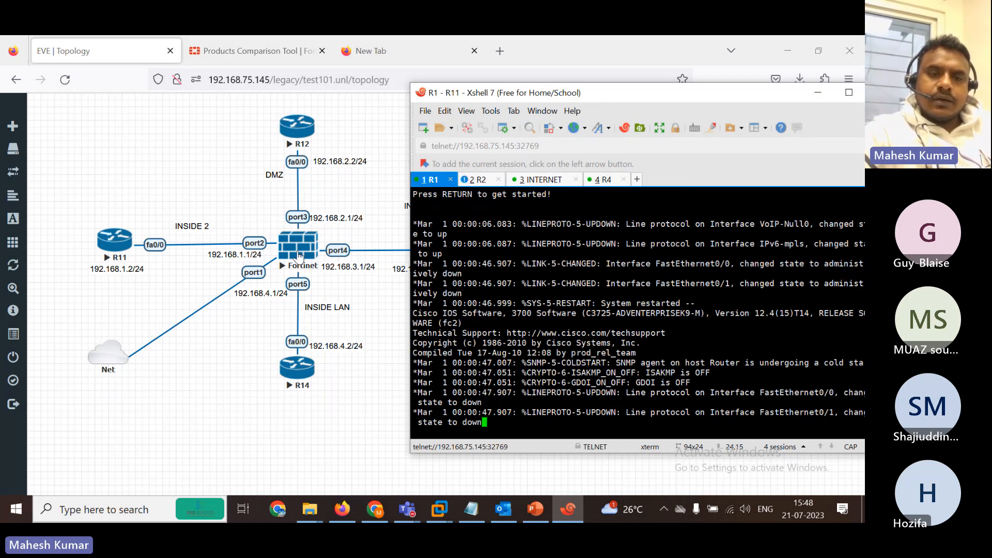
left_click(299, 255)
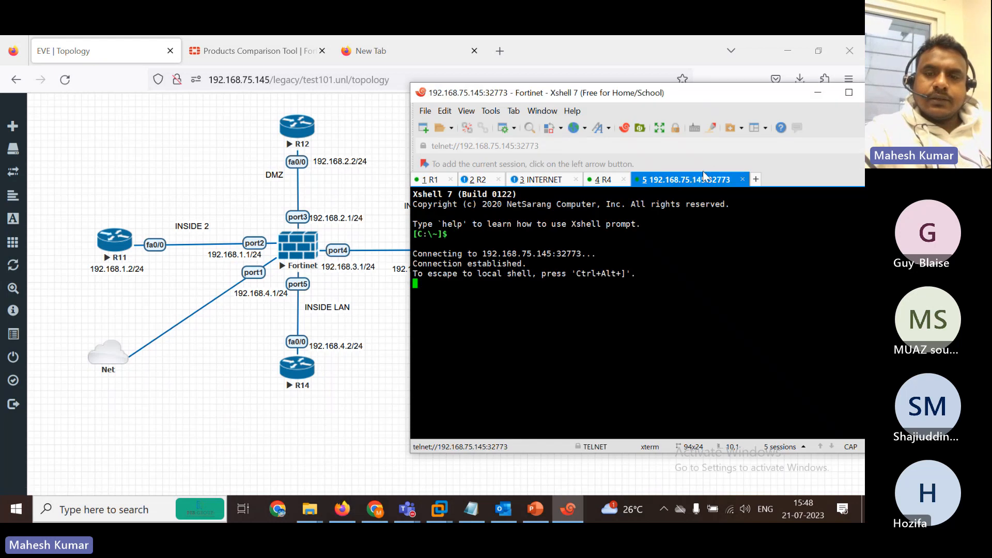
right_click(695, 182)
left_click(728, 390)
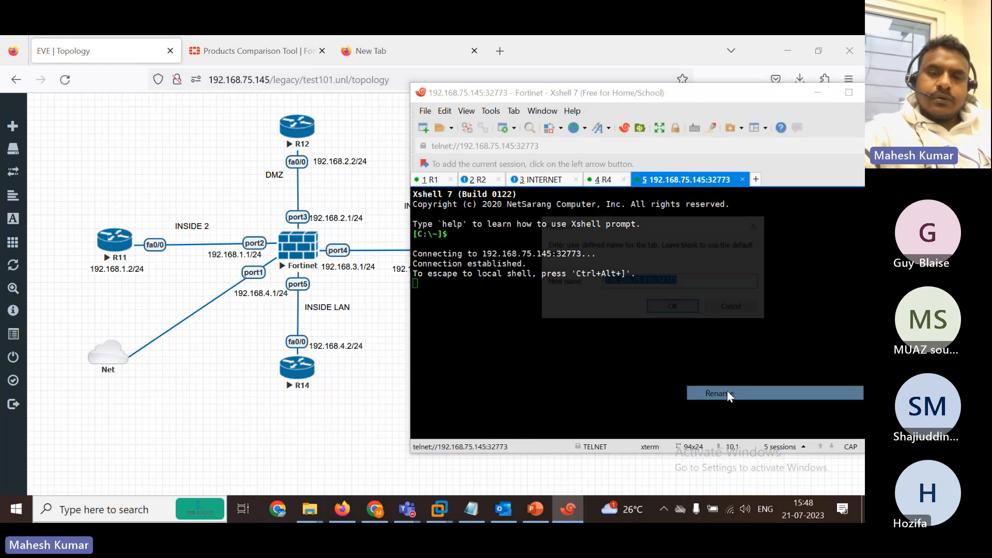
type("G")
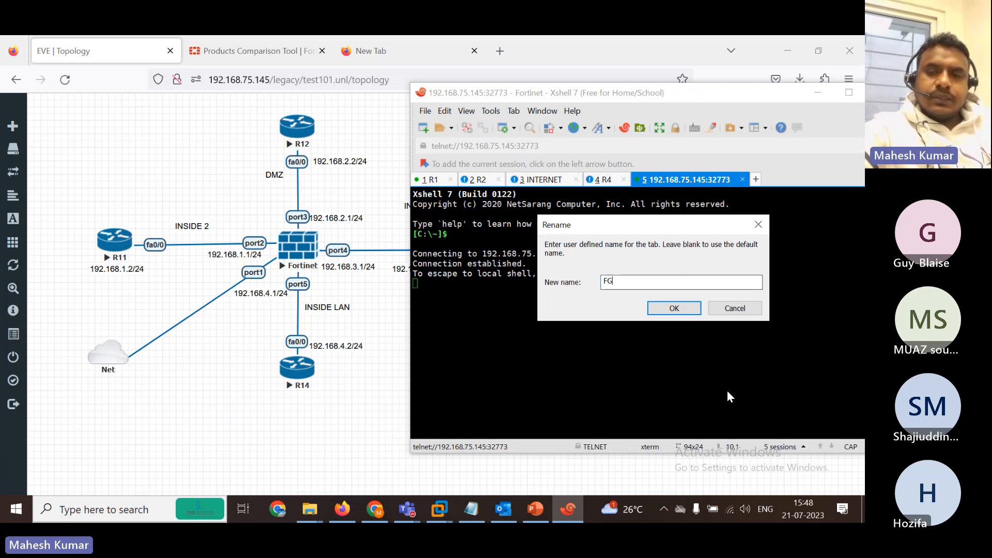
left_click(658, 311)
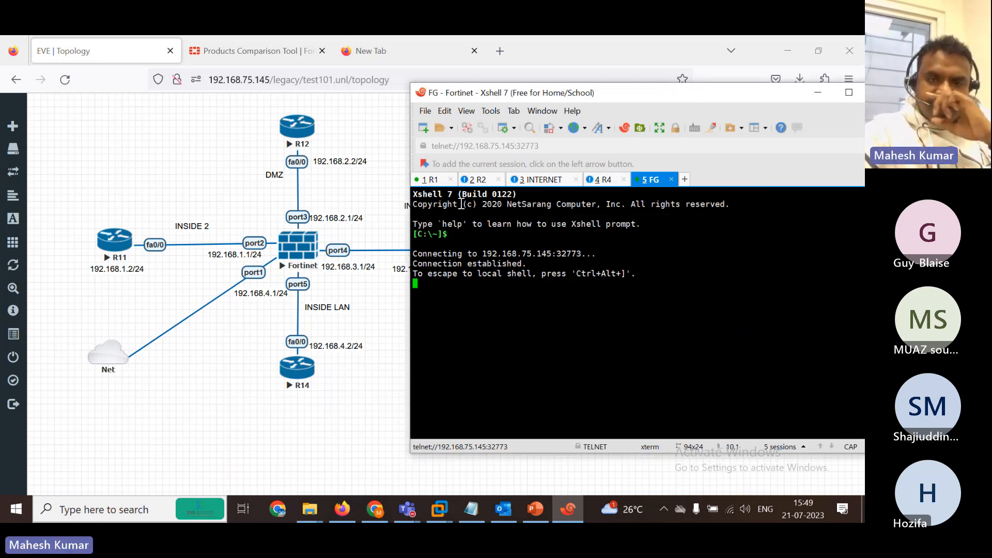
On R1, give FastEthernet0/0 the address 192.168.1.2 255.255.255.0 and bring it up.
left_click(431, 179)
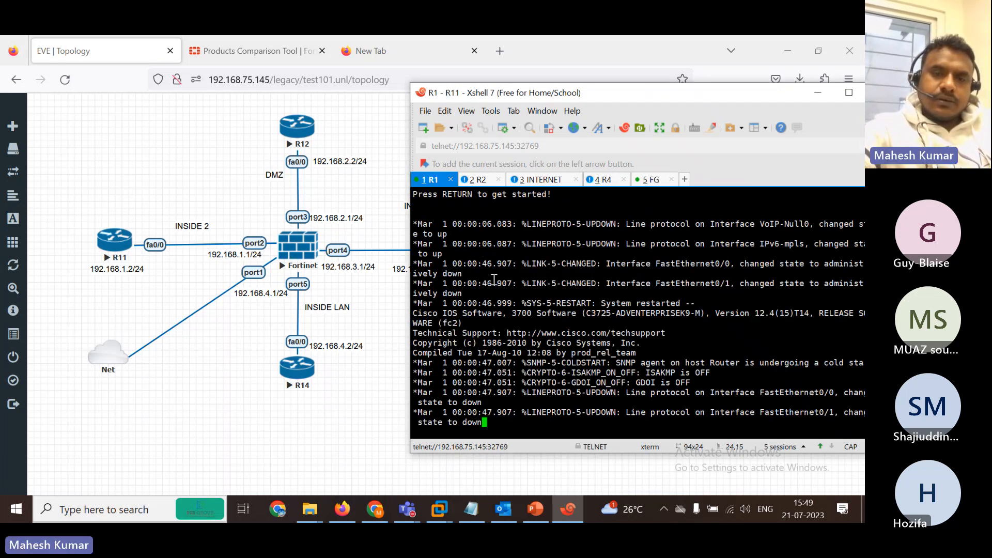
key("Return")
key("Return")
key("Return")
key("Return")
type("EN")
key("Return")
type("CO")
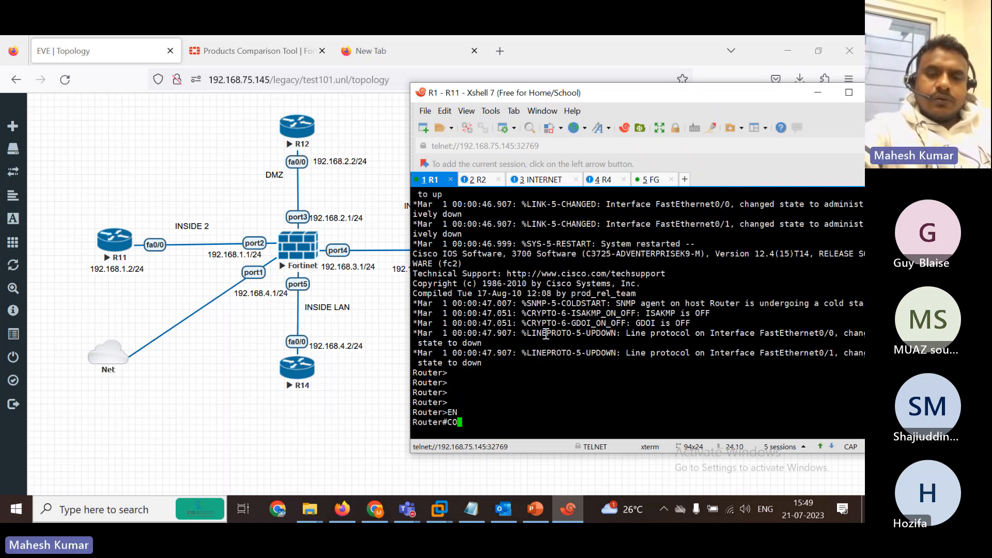
type("N")
key("Tab")
type("F")
key("Tab")
type("TER")
key("Tab")
key("Return")
type("IN")
key("Tab")
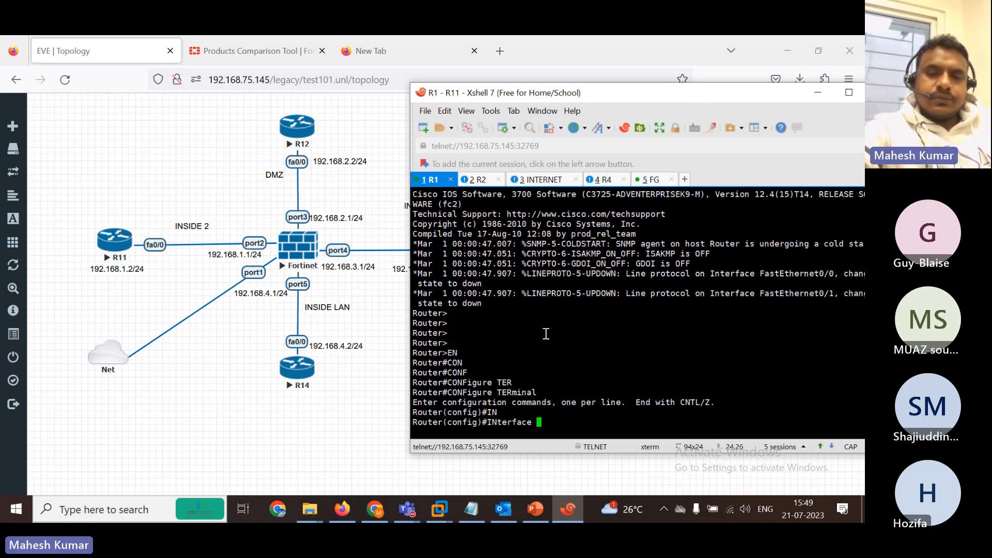
type("FAS")
key("Tab")
type("0/0")
key("Return")
type("IP ADD")
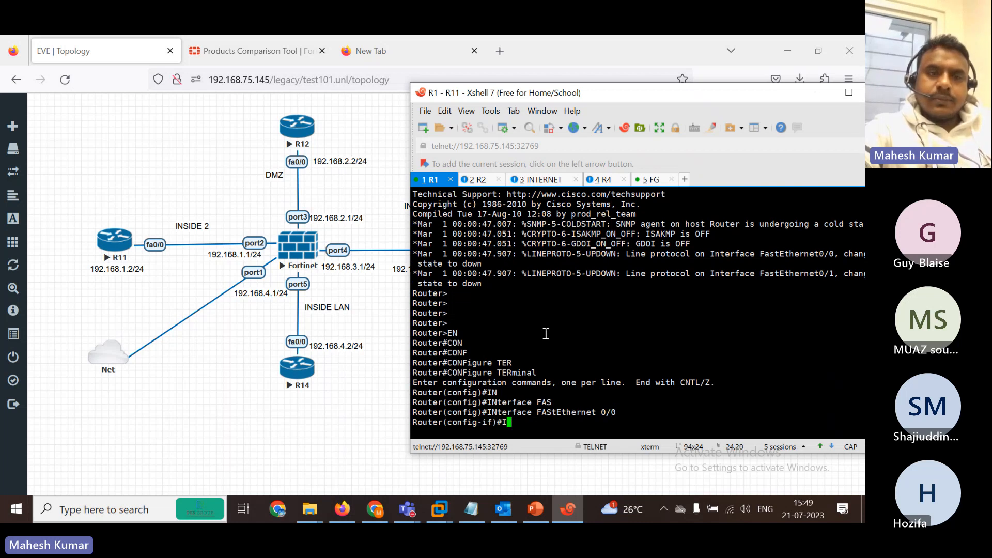
key("Tab")
type("192.168")
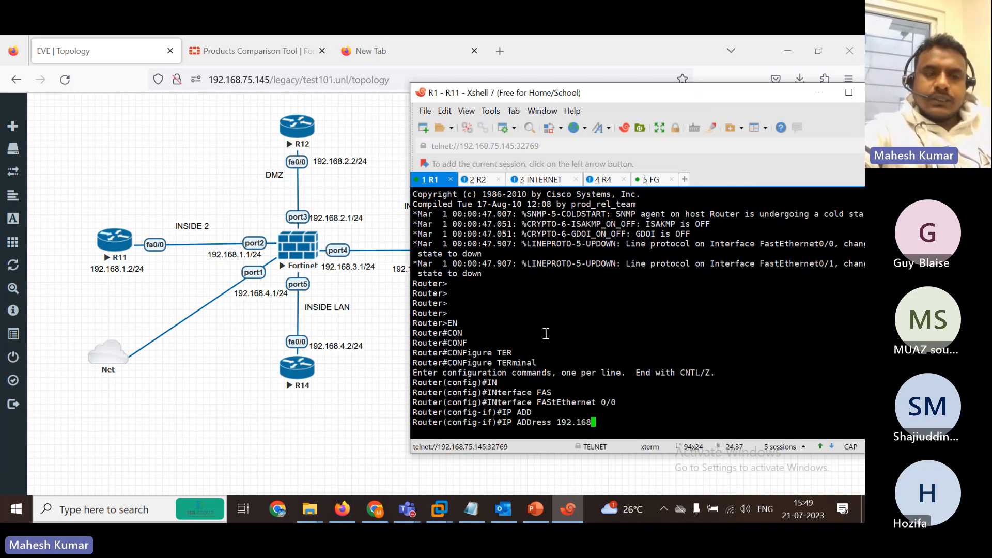
type(".1.2 255.255.255.0")
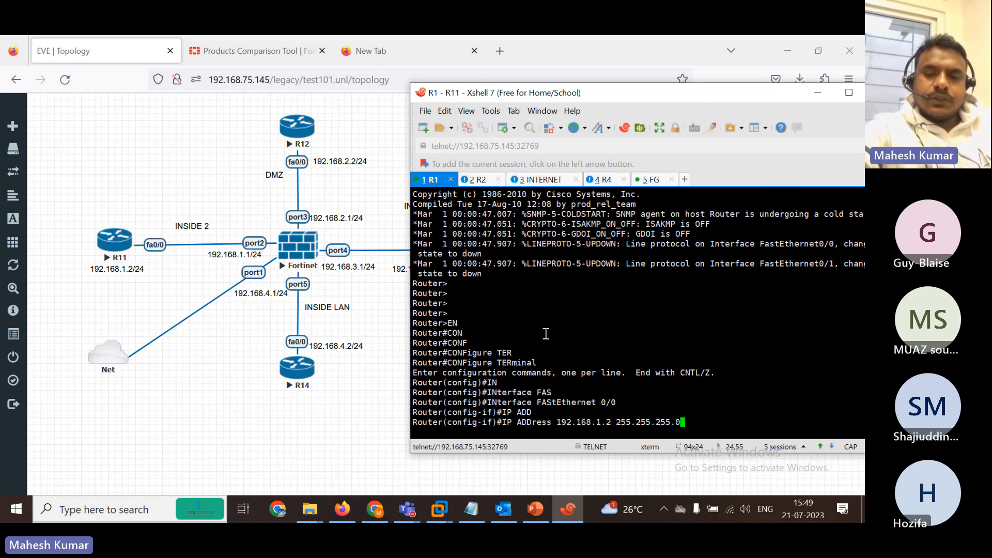
key("Return")
type("NO SH")
key("Tab")
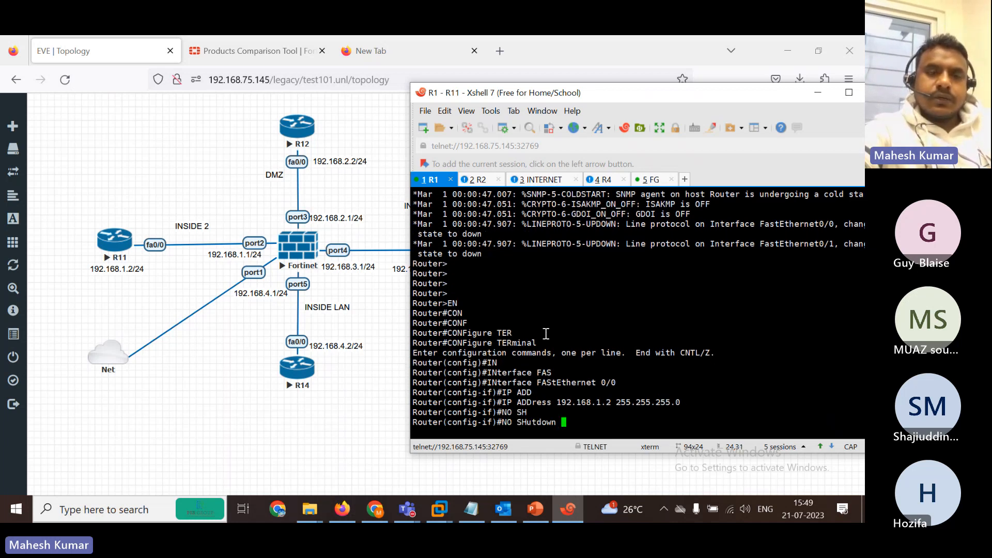
key("Return")
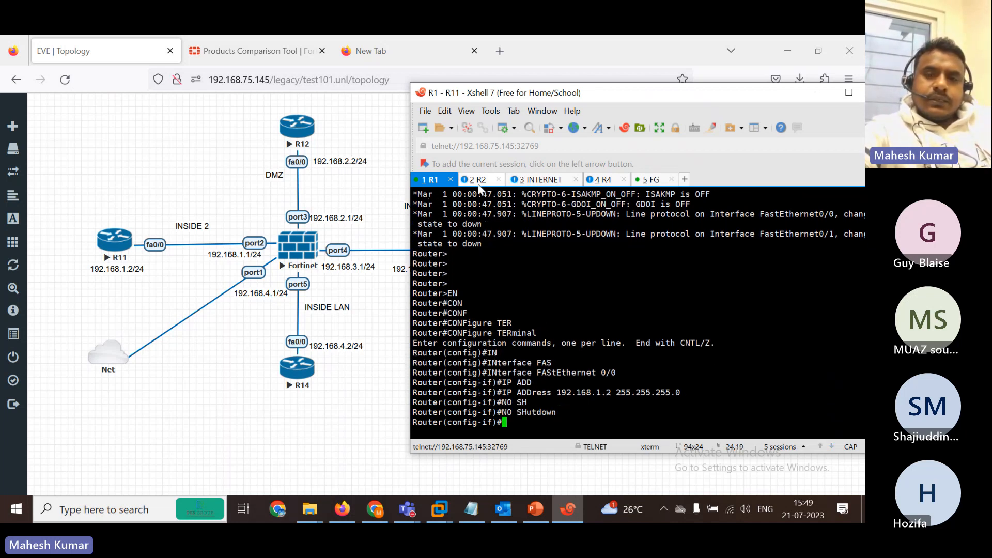
On R2, give FastEthernet0/0 the address 192.168.2.2 255.255.255.0 and bring it up.
left_click(477, 180)
key("Return")
key("Return")
key("Return")
key("Return")
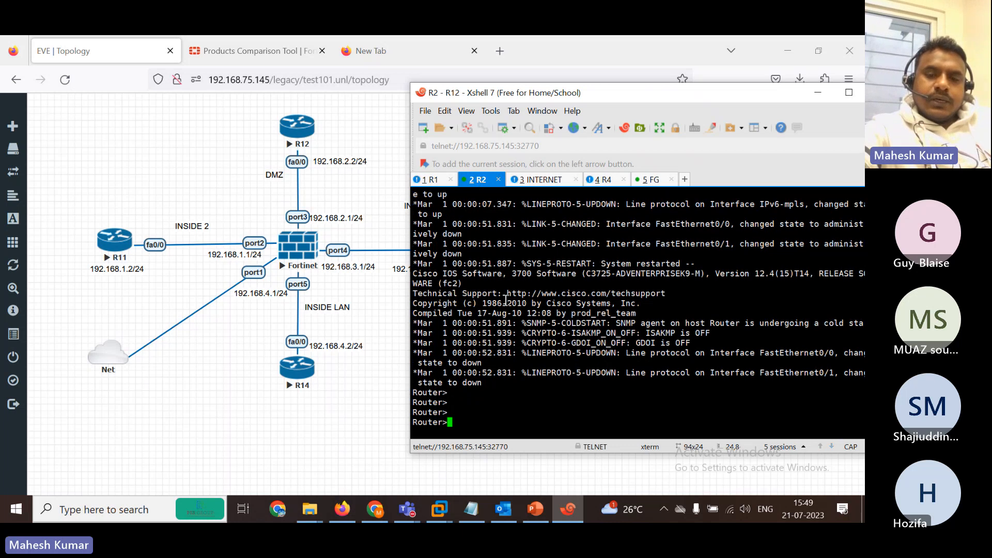
type("EN")
key("Return")
type("CON")
key("Tab")
type("F")
key("Tab")
type("TER")
key("Return")
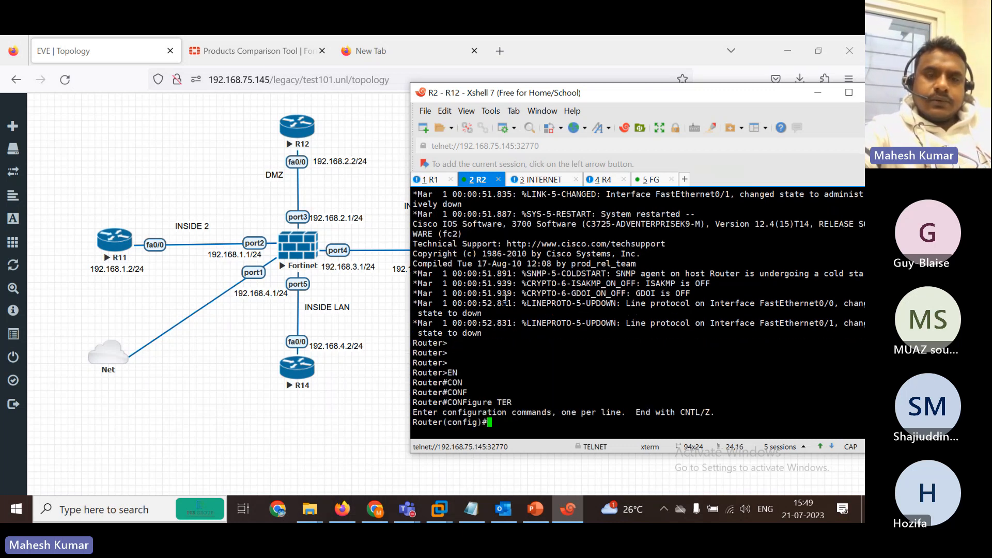
type("IN")
key("Tab")
type("FAS")
key("Tab")
type("0/0")
key("Return")
type("IP ADD")
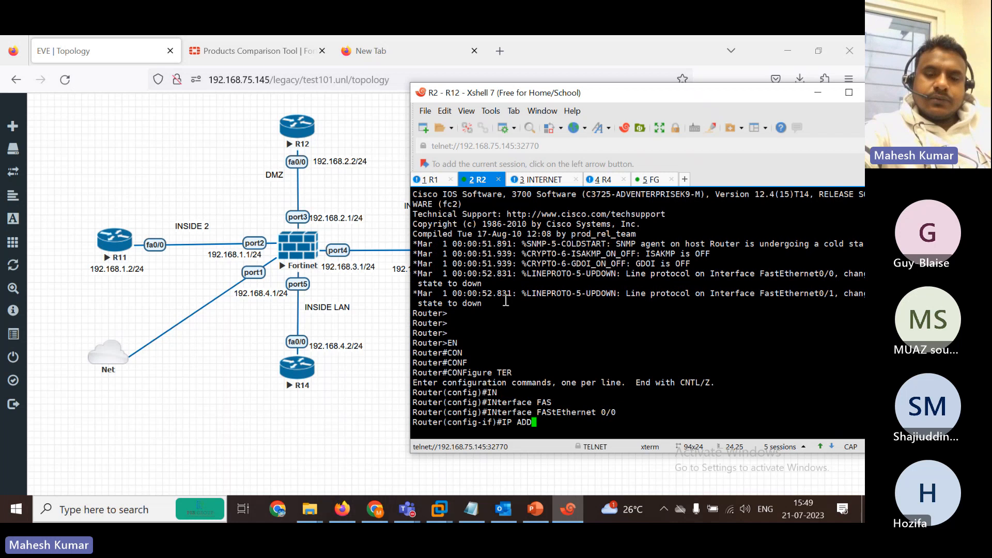
key("Tab")
type("19")
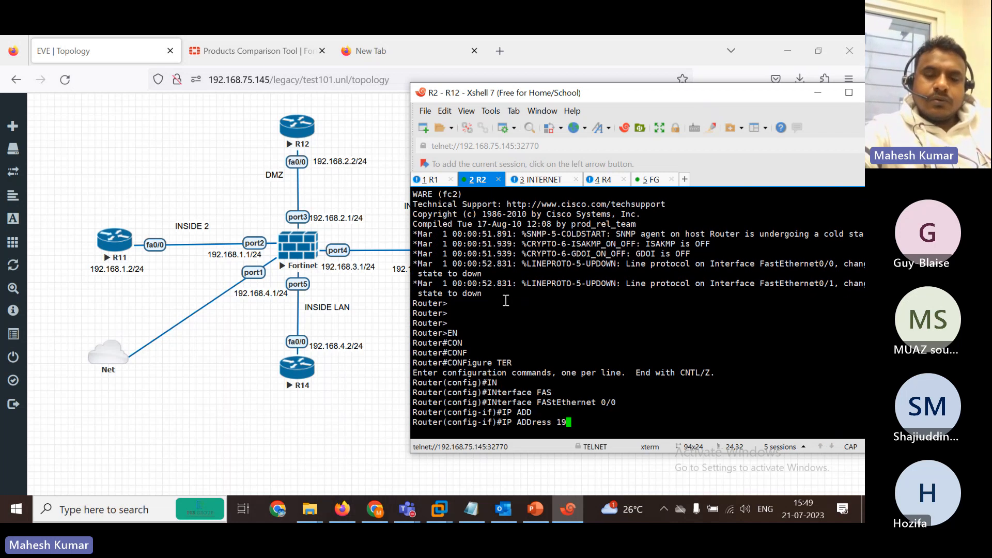
type("2.168.2")
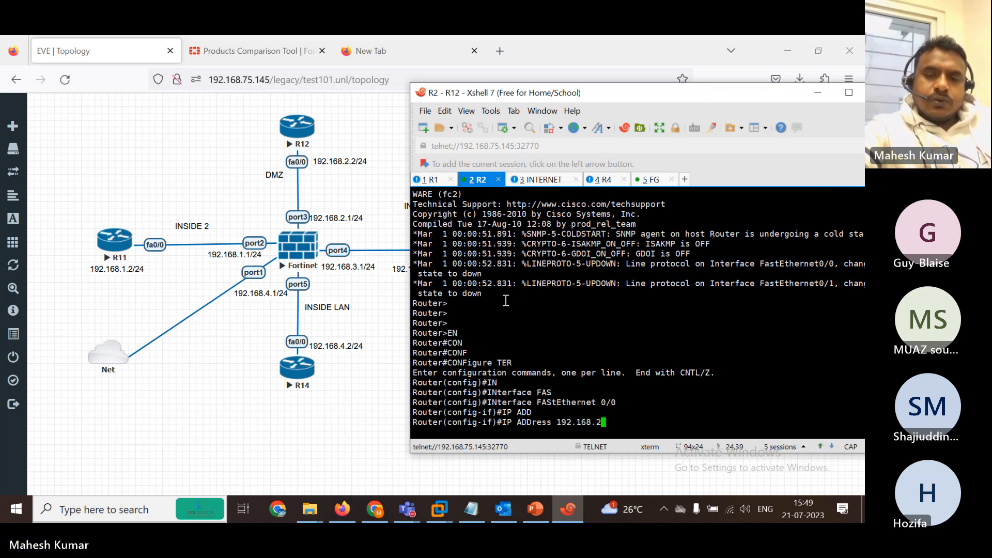
type(".2 255.255.255.0")
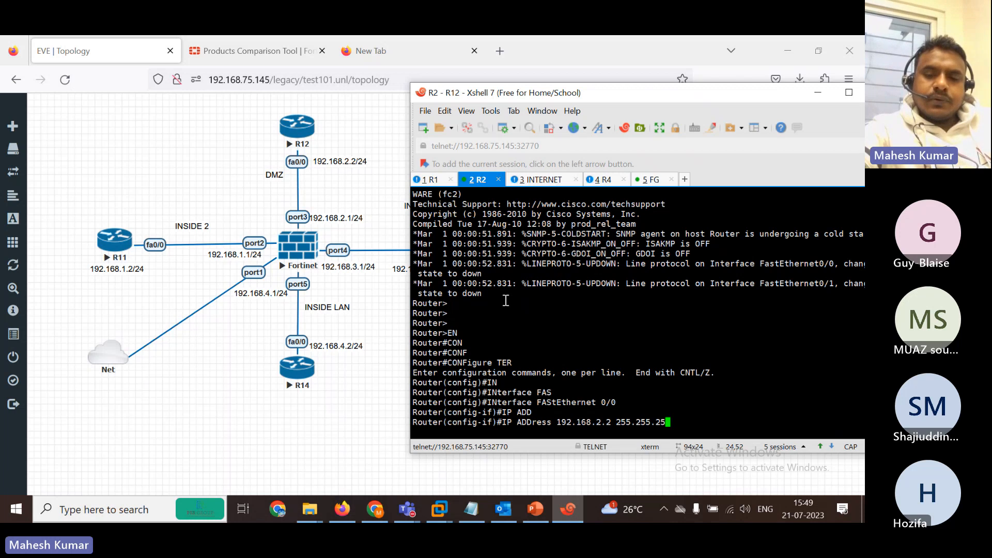
key("Return")
type("NO SH")
key("Tab")
key("Return")
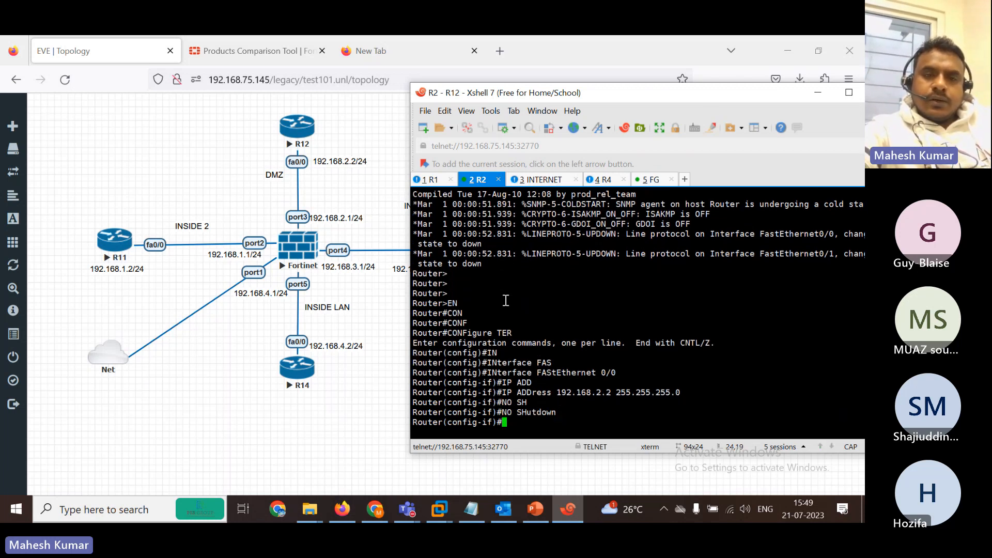
On the INTERNET router (R13), address FastEthernet0/0 as 192.168.3.2 255.255.255.0 and enable it.
left_click(534, 181)
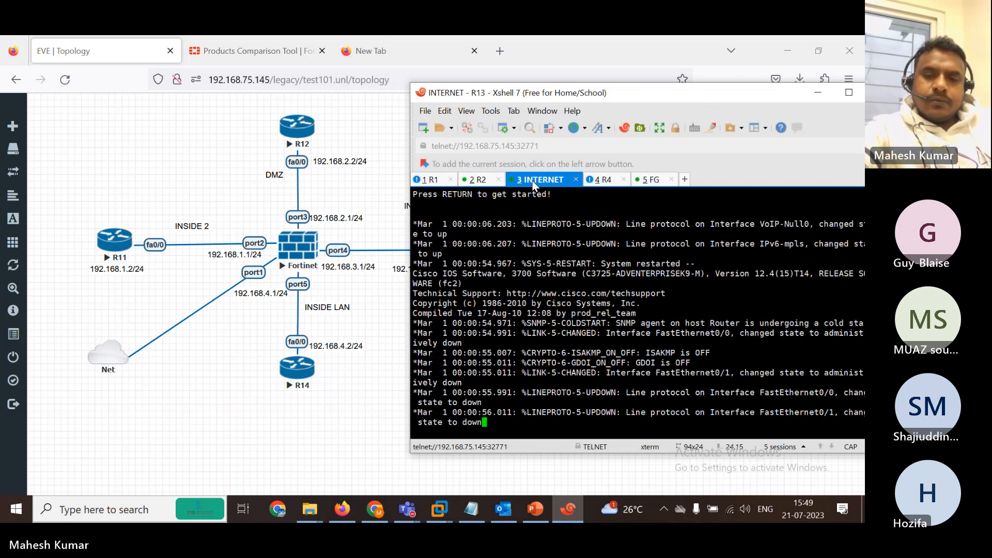
key("Return")
key("Return")
key("Return")
key("Return")
key("Return")
key("Return")
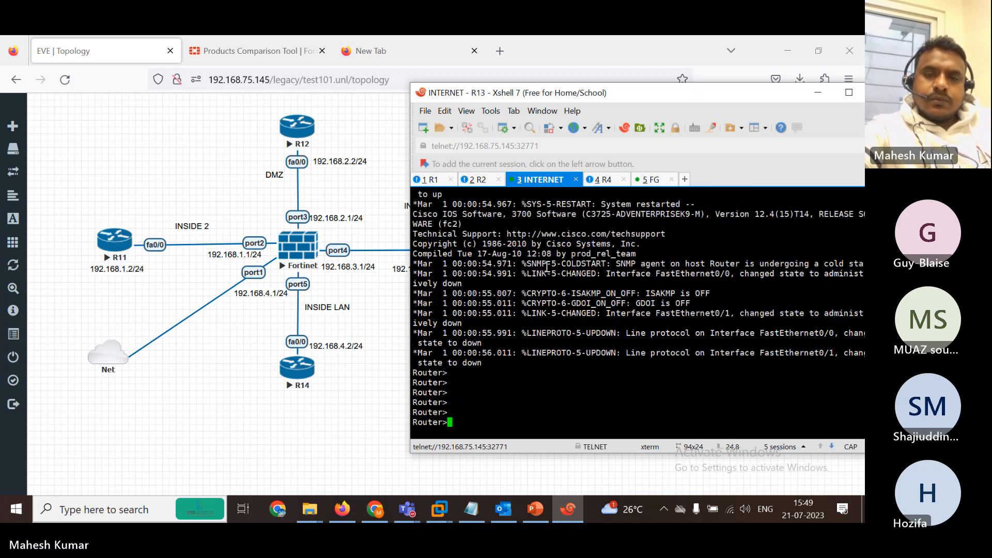
type("EN")
key("Return")
type("CON")
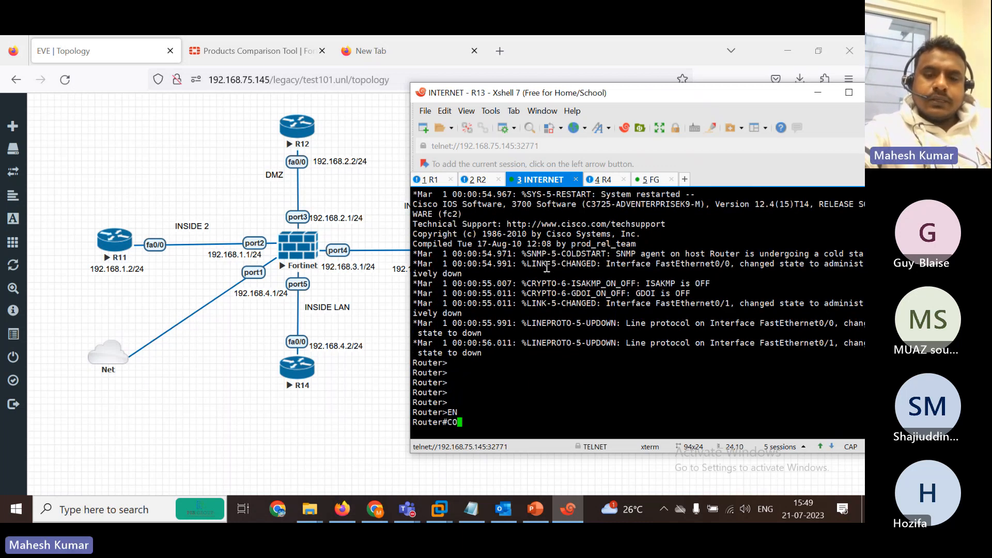
key("Tab")
type("F")
key("Tab")
type("TER")
key("Tab")
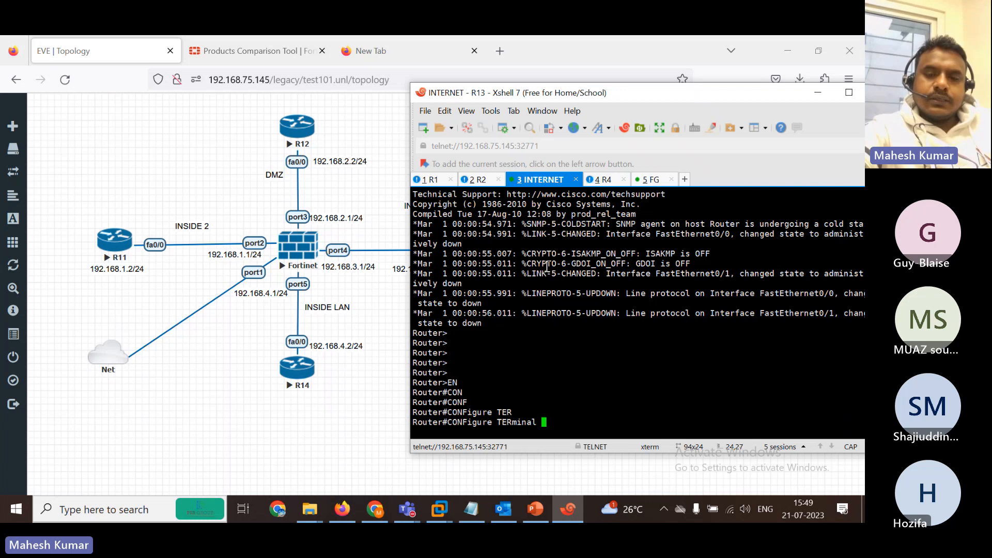
key("Return")
type("IN")
key("Tab")
type("FAS")
key("Tab")
type("0")
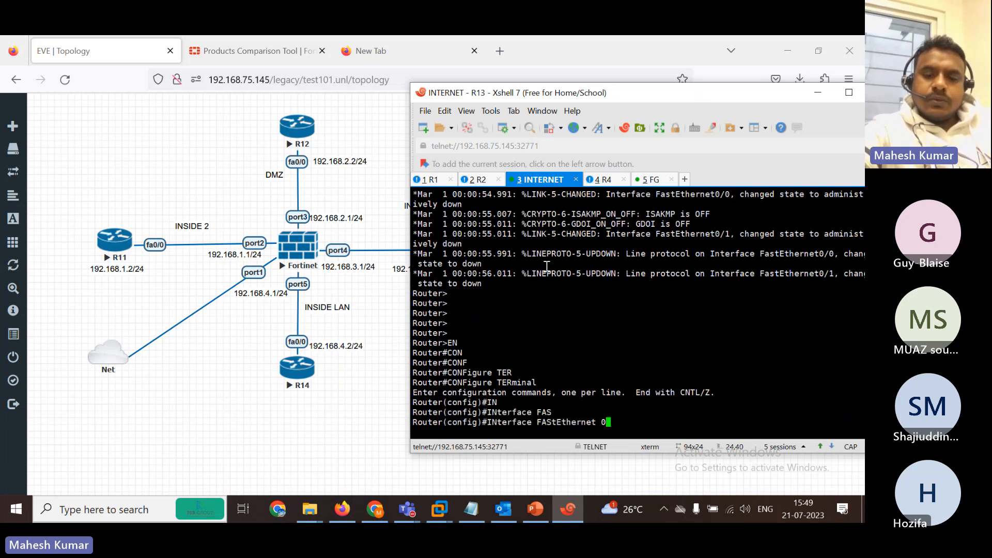
type("/0")
key("Return")
type("IP ADD")
key("Tab")
type("19")
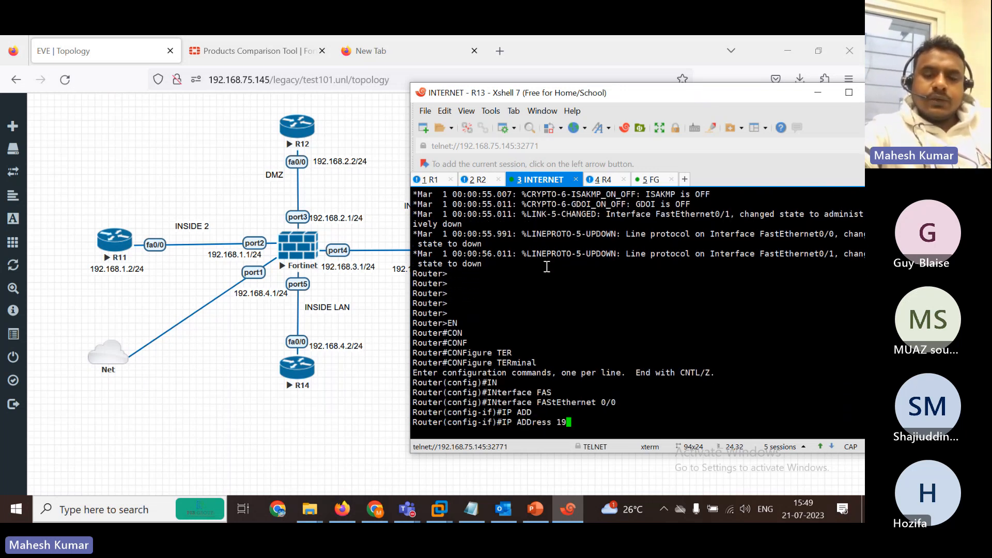
type("2.168.3.")
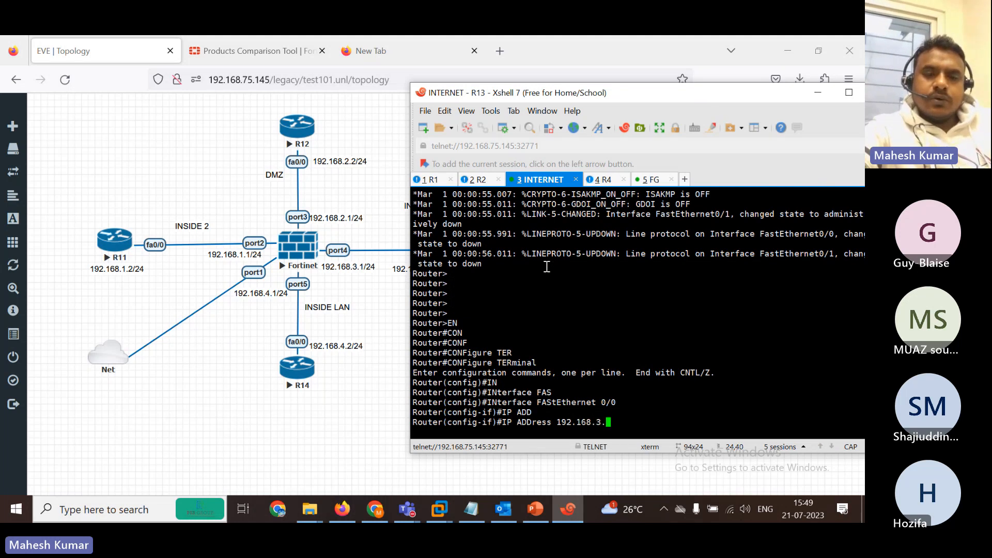
type("2 255.25")
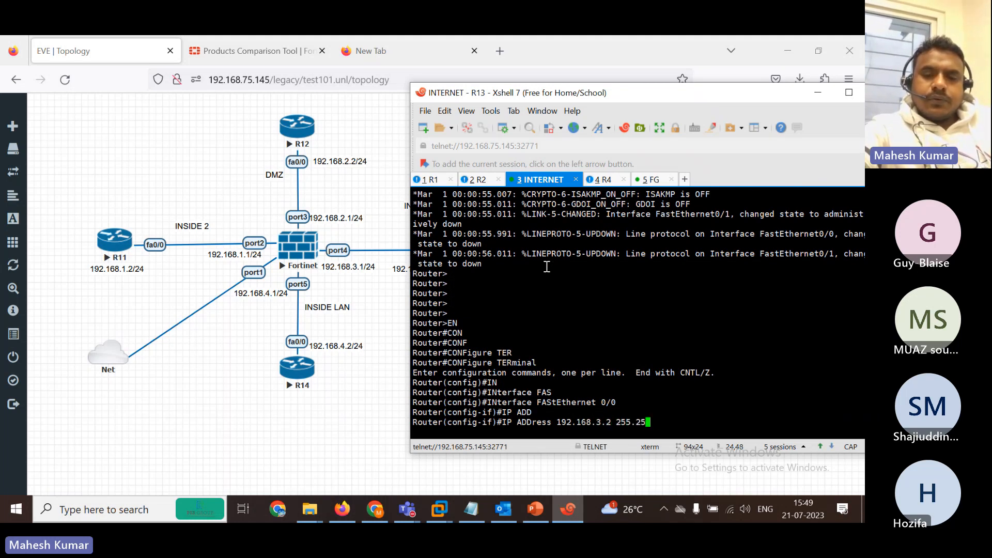
type("5.255.0")
key("Return")
type("NO SH")
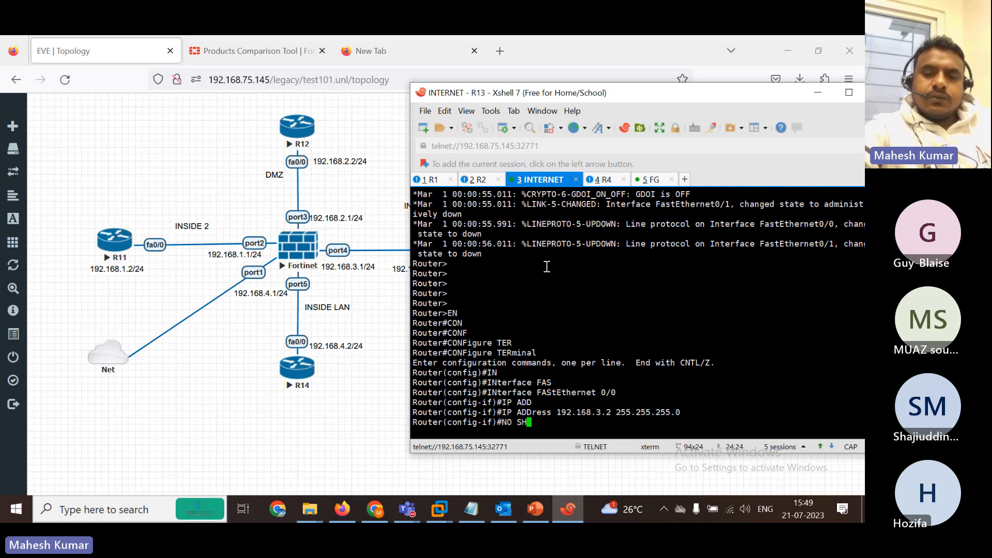
key("Tab")
key("Return")
On R14, address FastEthernet0/0 as 192.168.4.2 255.255.255.0 and enable it.
left_click(601, 180)
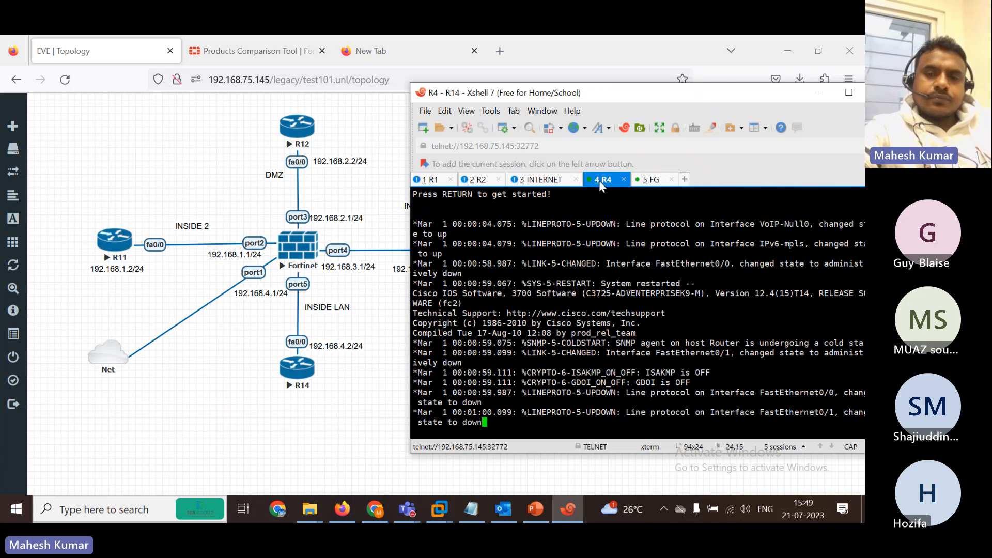
key("Return")
key("Return")
key("Return")
key("Return")
key("Return")
key("Return")
type("EN")
key("Return")
type("CON")
key("Tab")
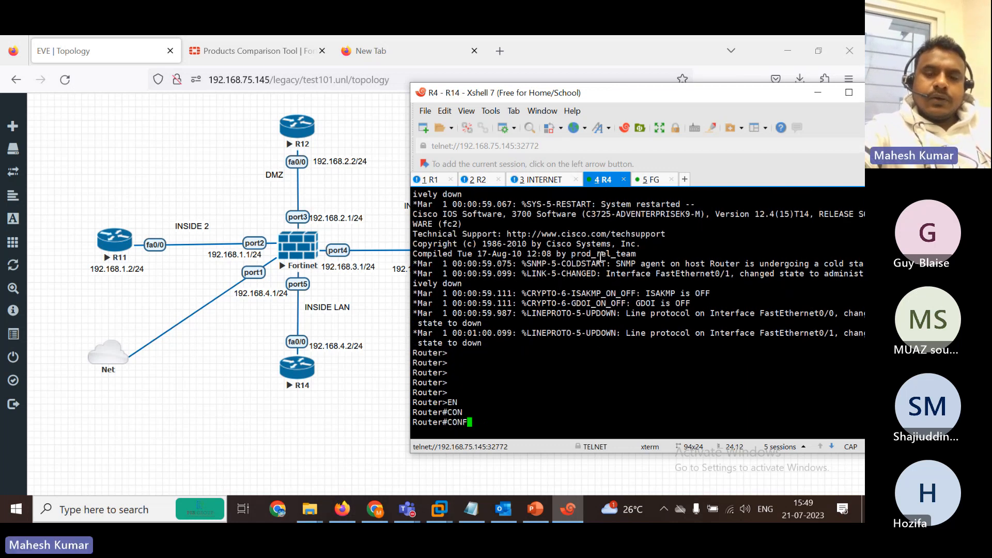
type("F")
key("Tab")
type("TER")
key("Tab")
key("Return")
type("IN")
key("Tab")
type("FAS")
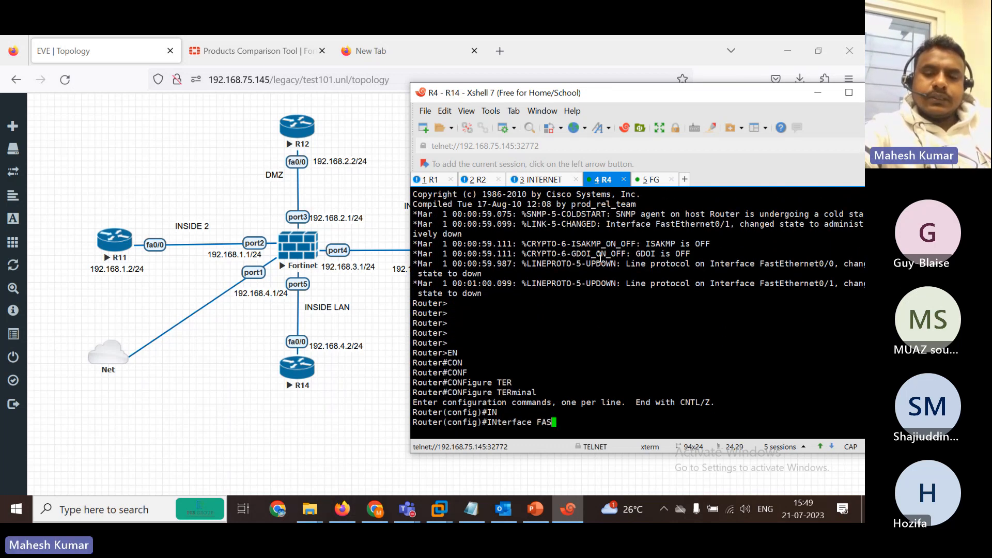
key("Tab")
type("0/0")
key("Return")
type("IP ADD")
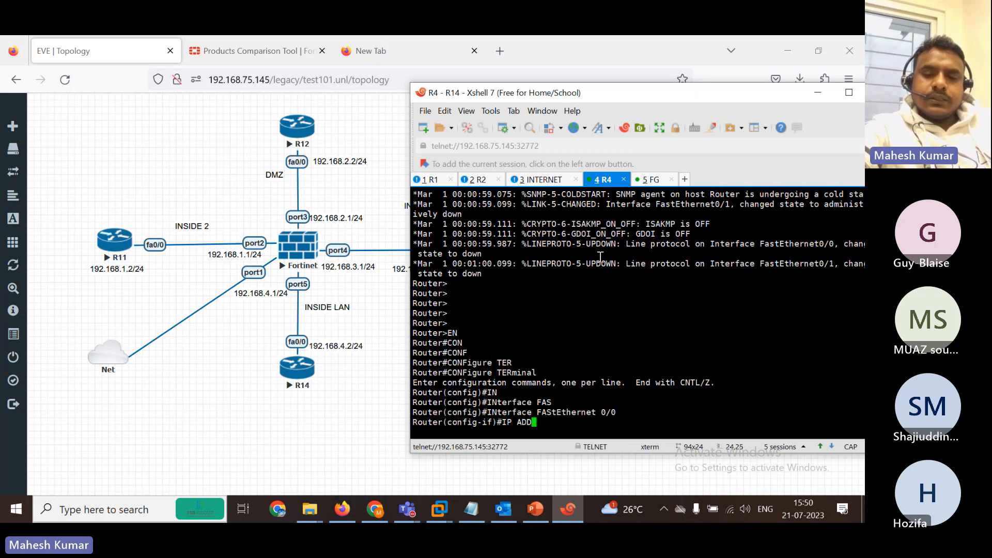
key("Tab")
type("19")
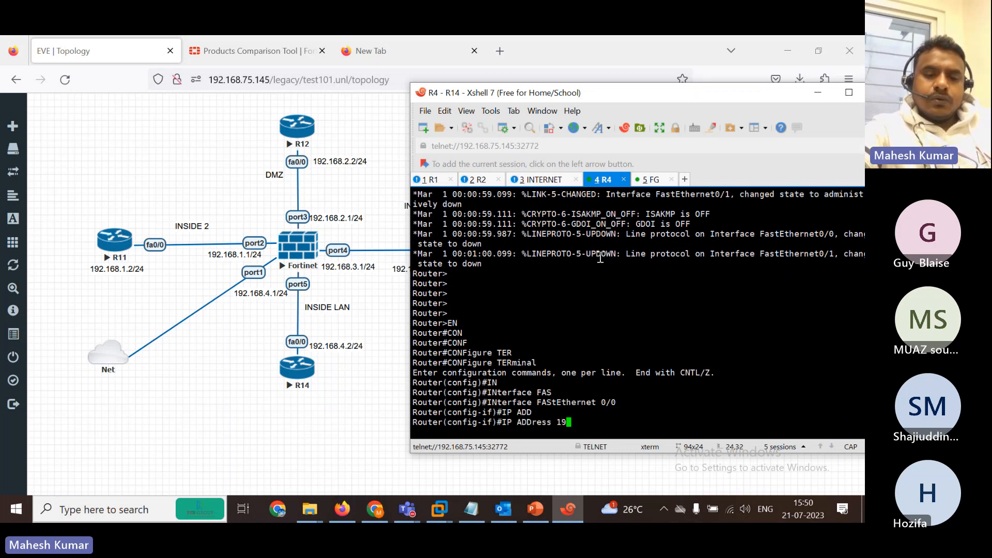
type("2.168.")
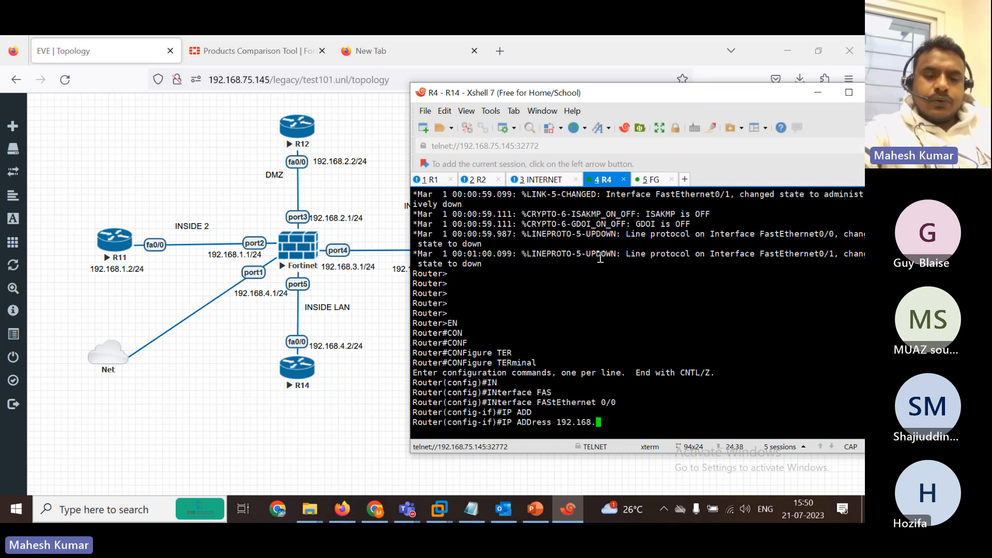
type("4.2 255.255")
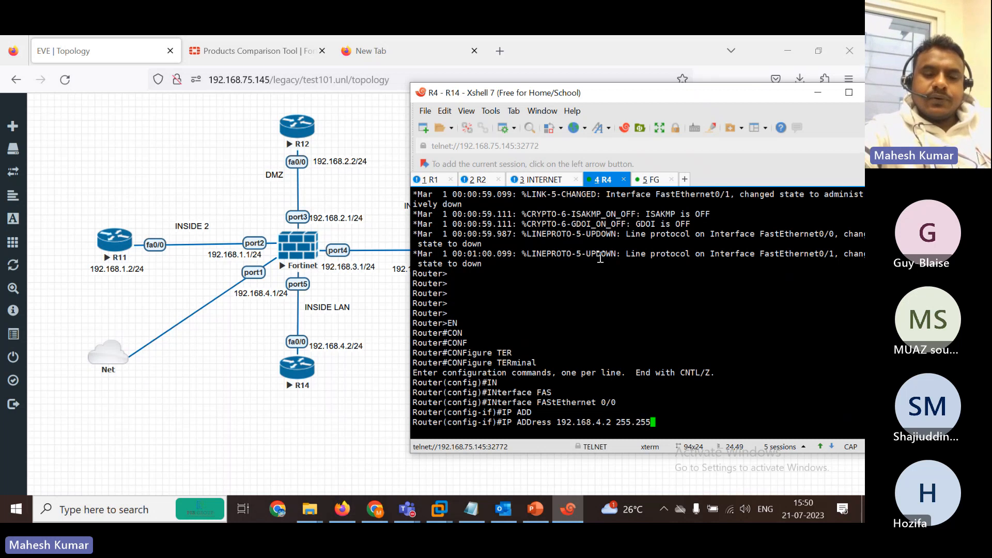
type(".255.0")
key("Return")
type("NO SH")
key("Tab")
key("Return")
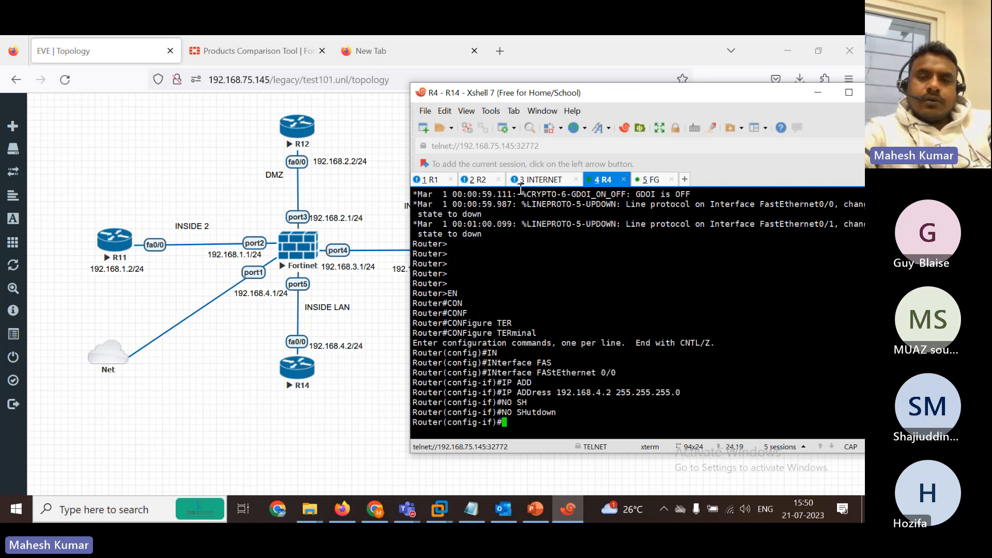
Return to the router terminal and switch to the FortiGate (5 FG) console session.
left_click(358, 413)
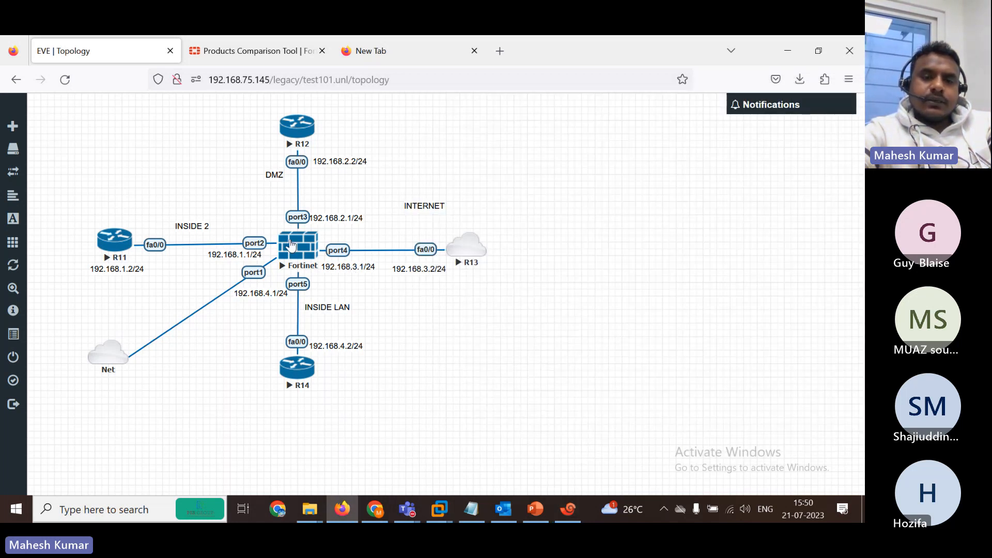
left_click(568, 509)
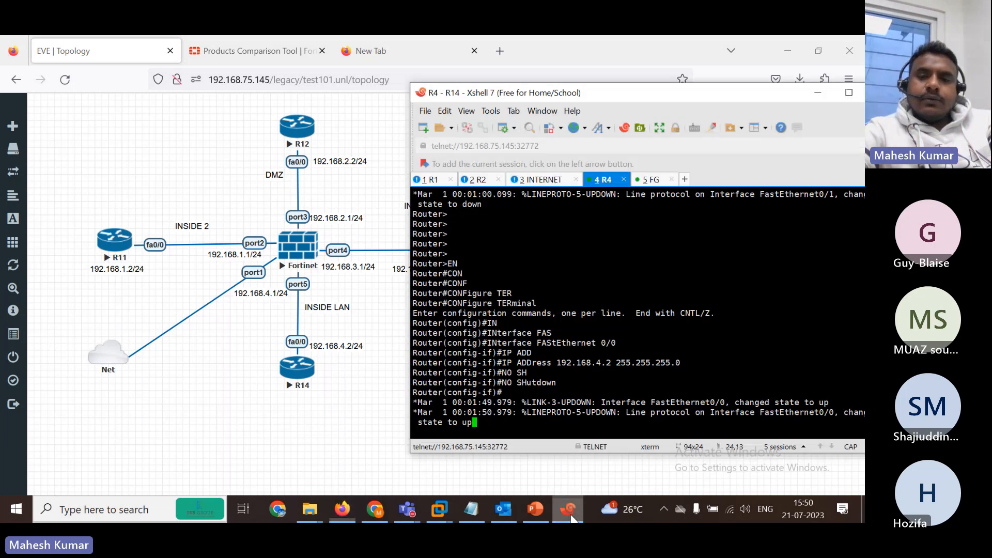
left_click(649, 180)
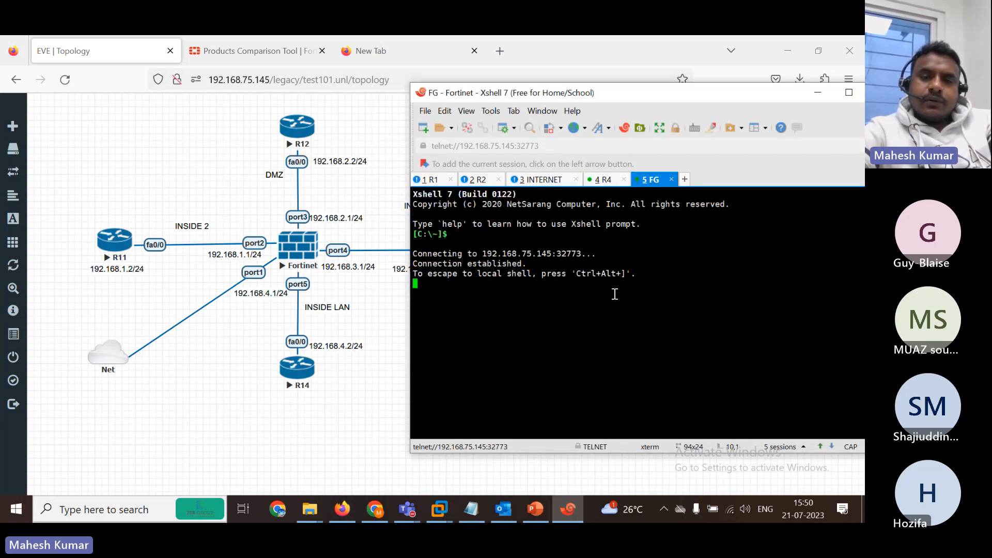
Log in to the FortiGate as admin, set a new administrator password, then query 'show system interface ?'.
key("Return")
key("Return")
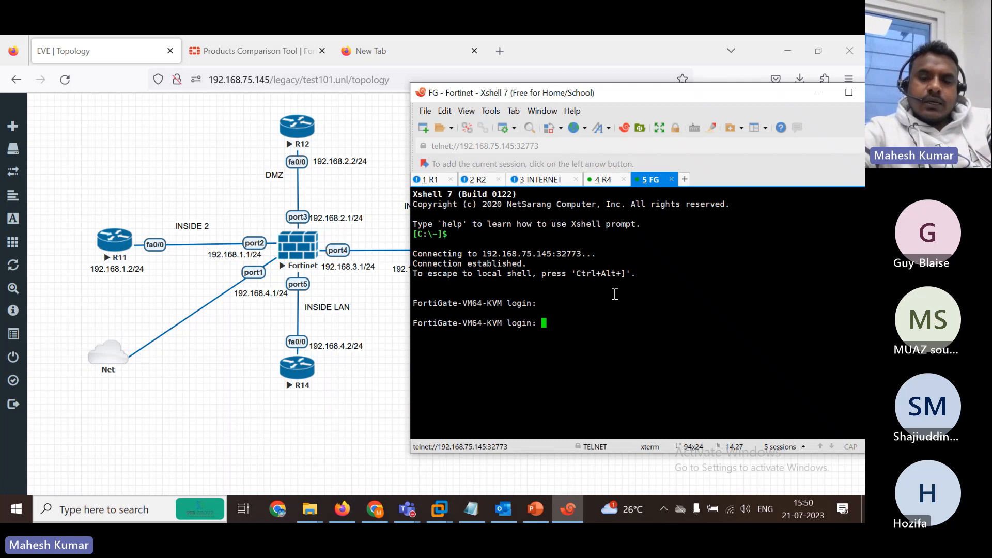
type("admin")
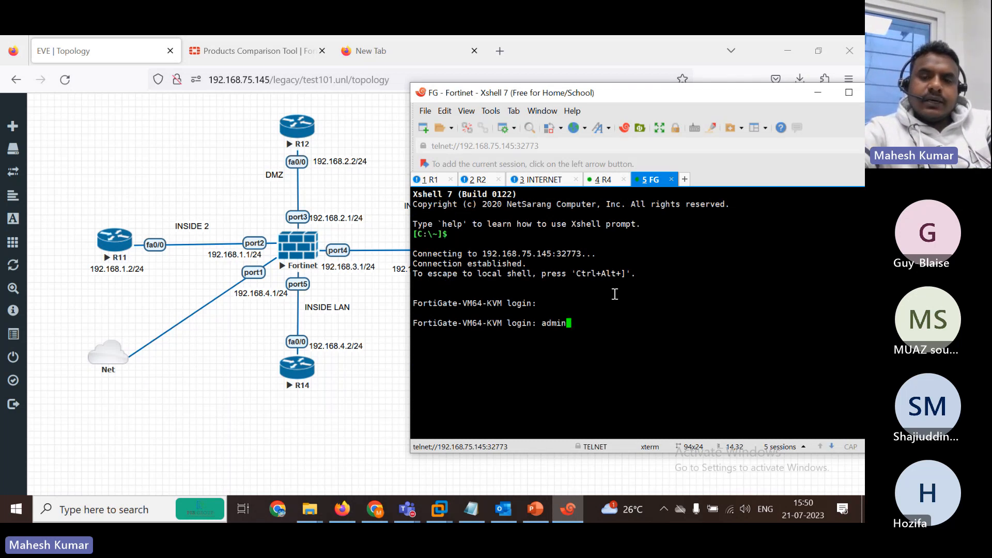
key("Return")
key("Return")
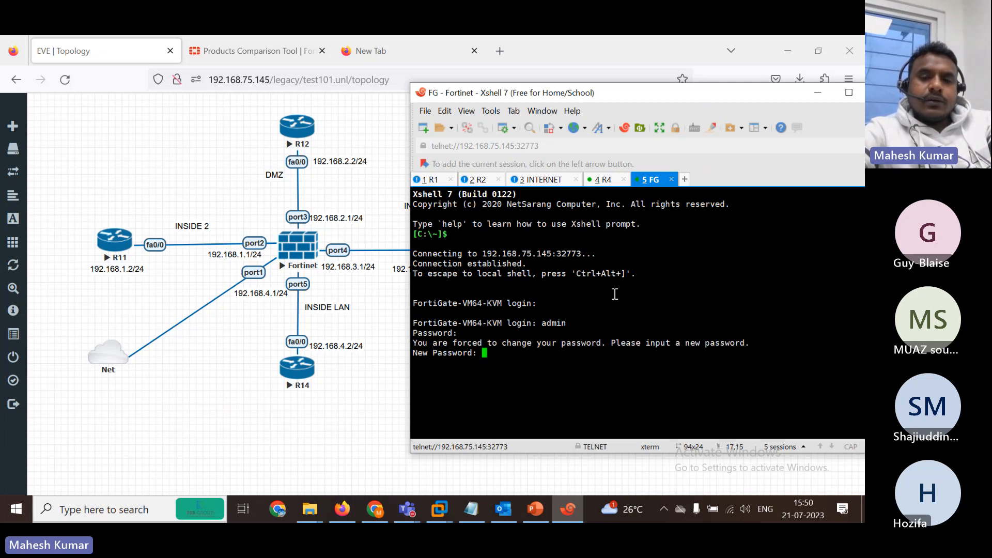
key("Return")
type("ad")
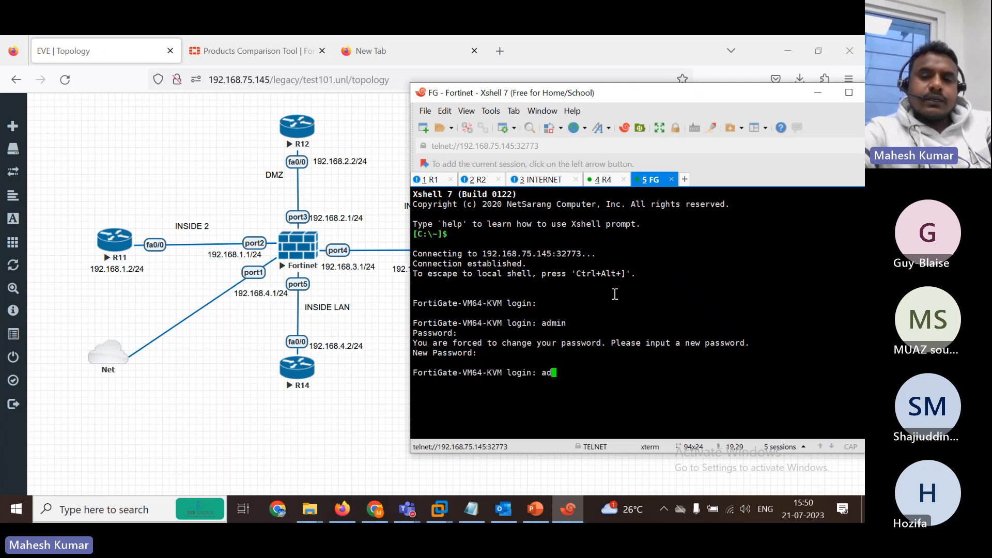
type("min")
key("Return")
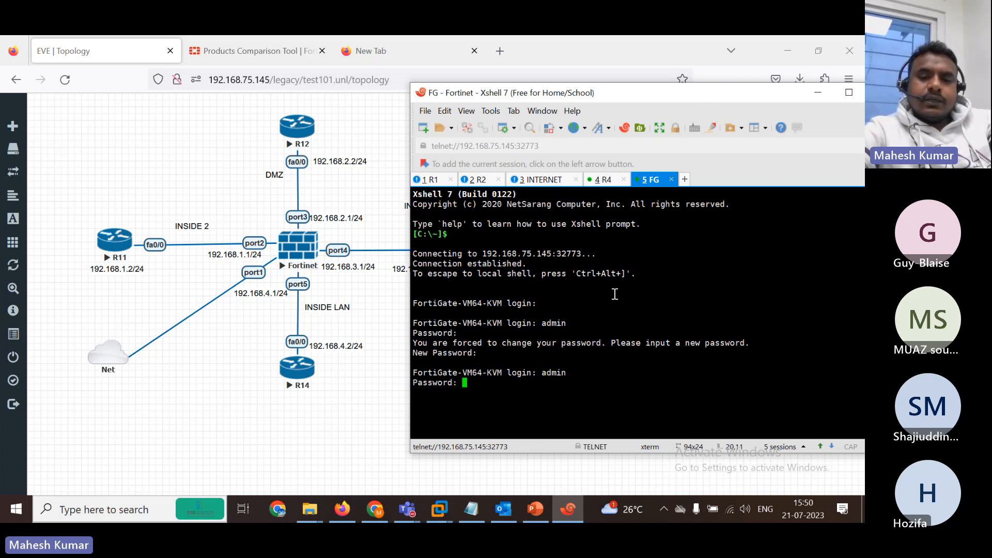
key("Return")
key("Return")
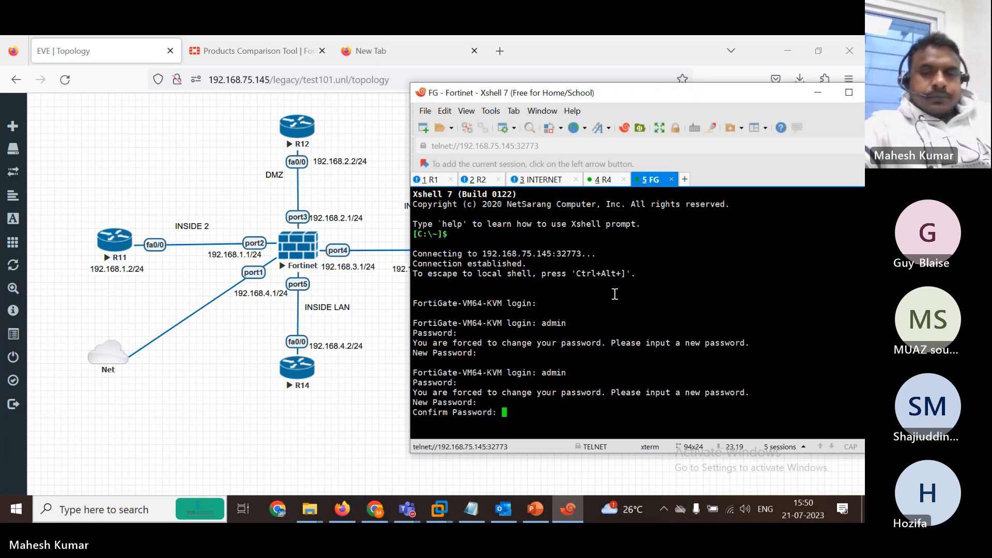
key("Return")
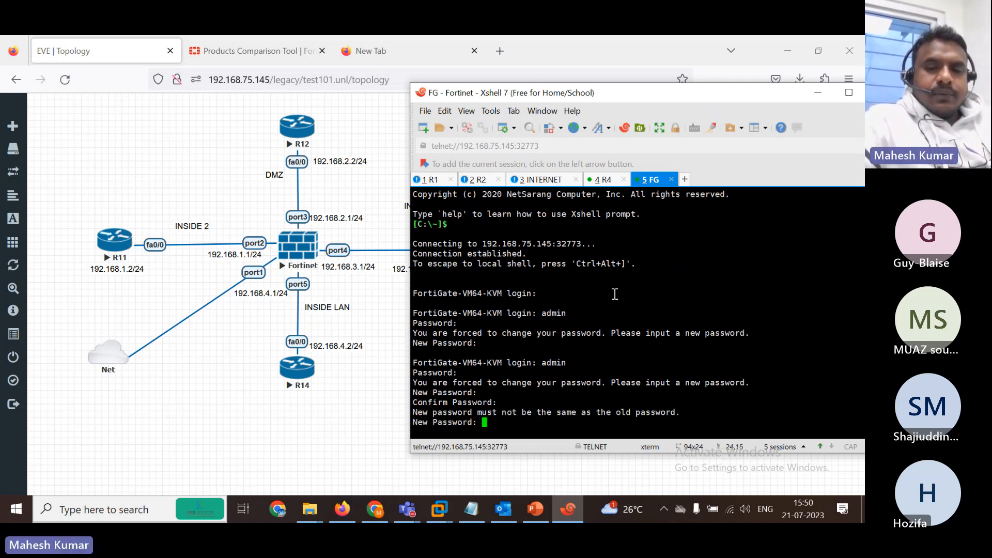
key("Return")
key("Return")
type("show system interface ")
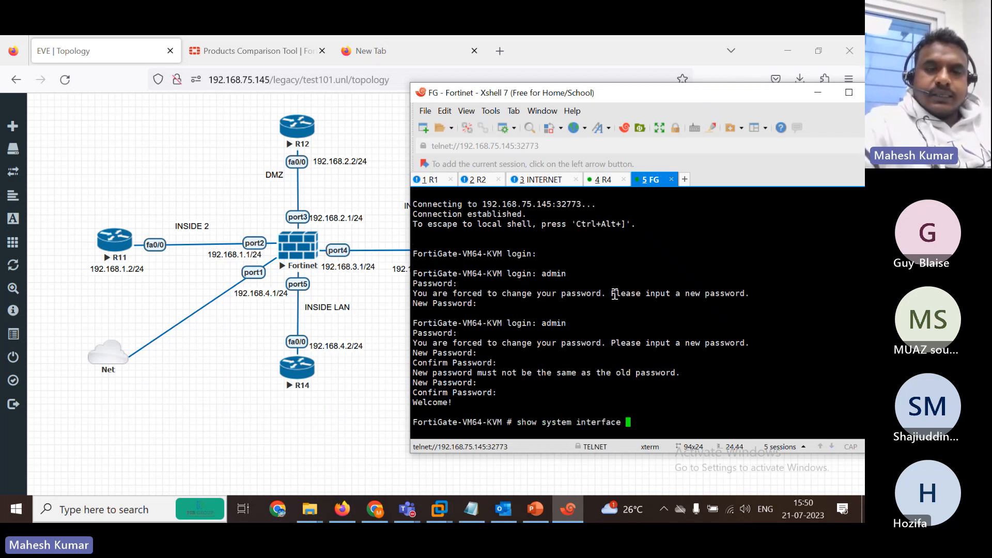
type("?")
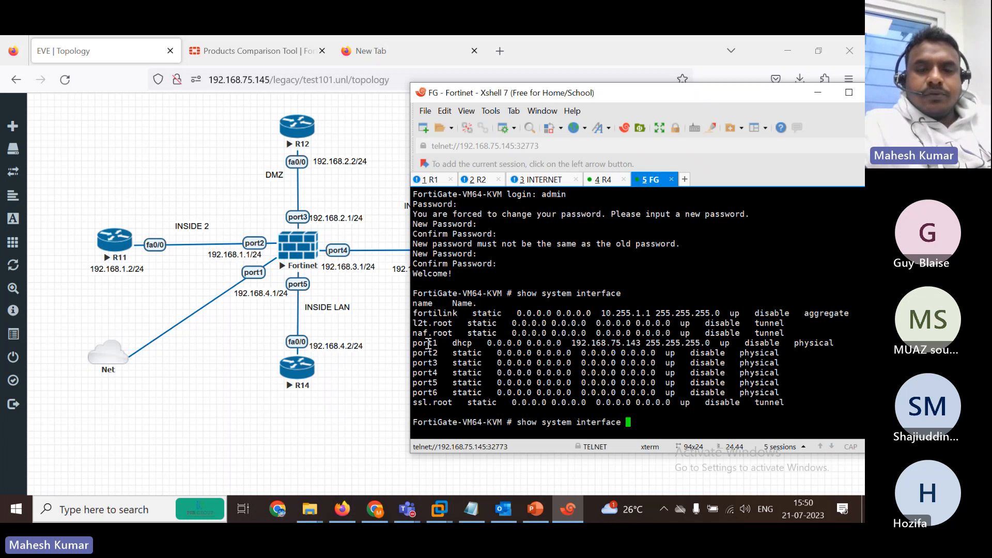
Bring up the Teams meeting, admit the waiting lobby guest, and minimize the meeting window.
left_click(407, 509)
left_click(436, 457)
mouse_move(742, 246)
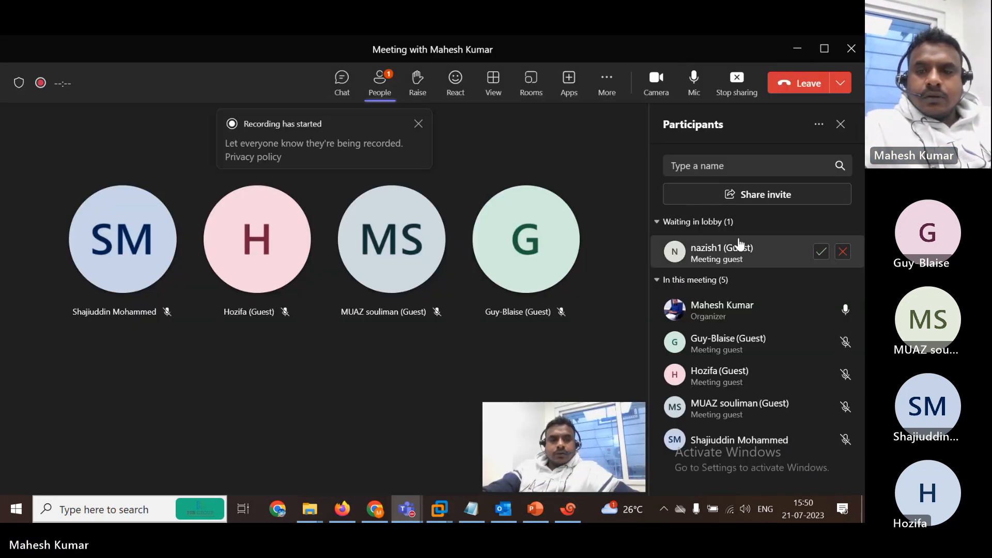
left_click(823, 255)
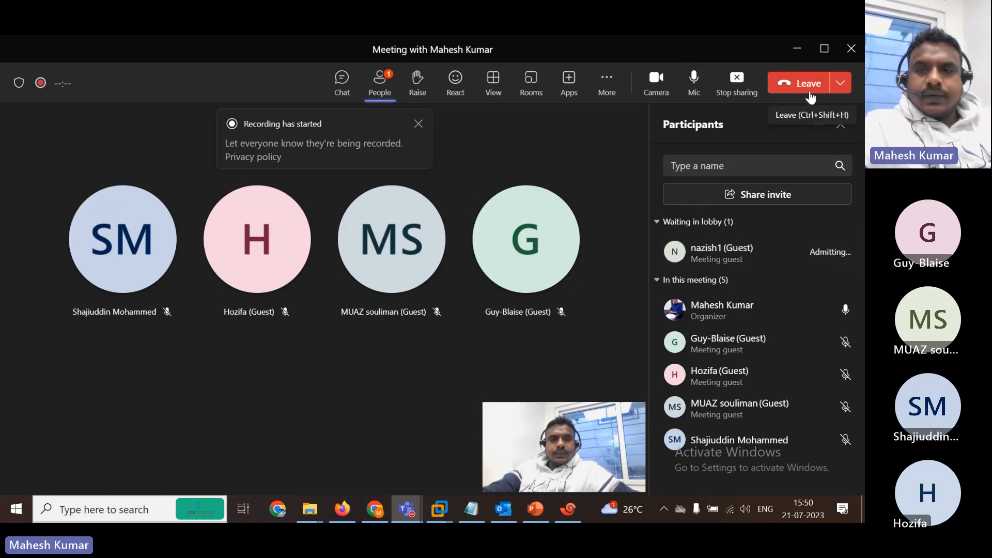
left_click(795, 49)
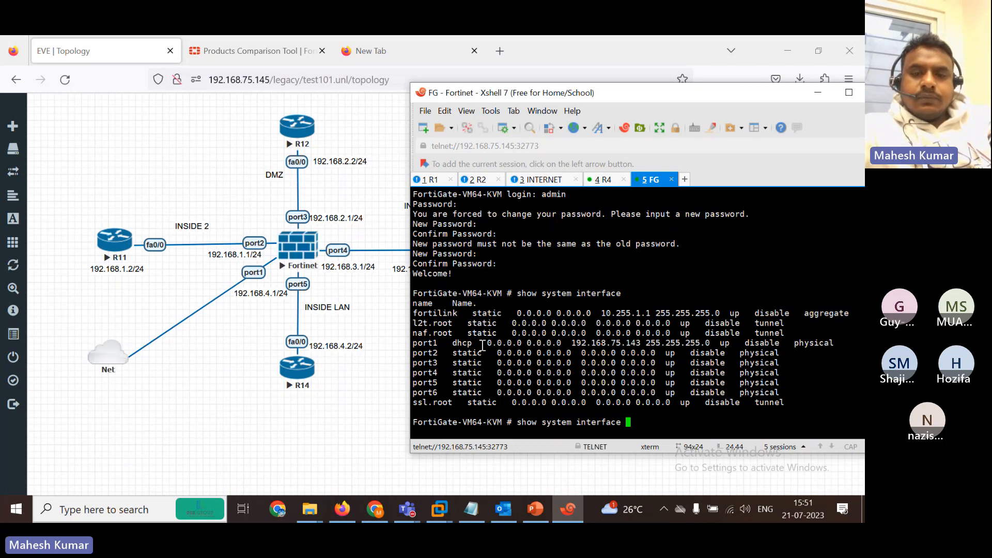
Highlight port1's DHCP mode and address 192.168.75.143, plus the port4–port6 rows.
left_click_drag(482, 345, 448, 343)
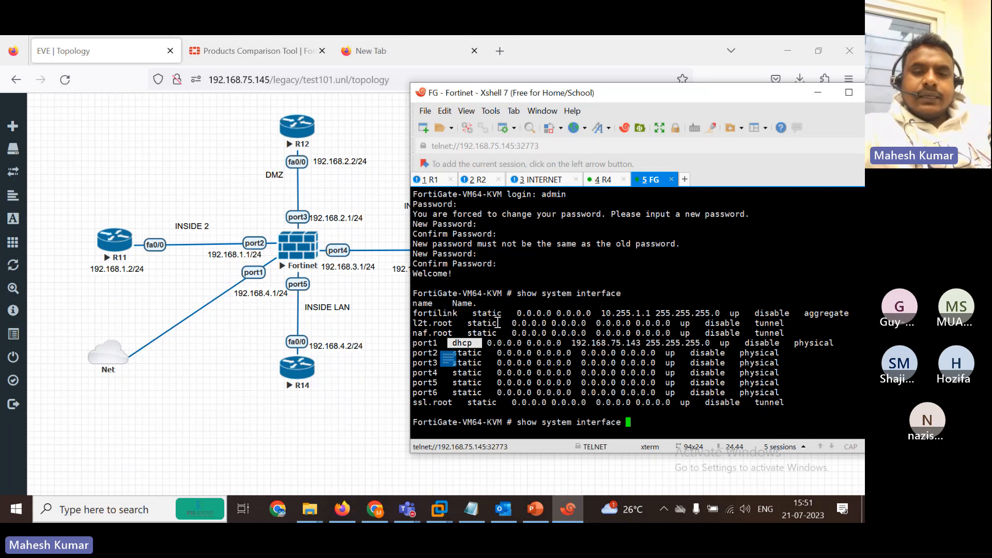
left_click_drag(457, 372, 514, 398)
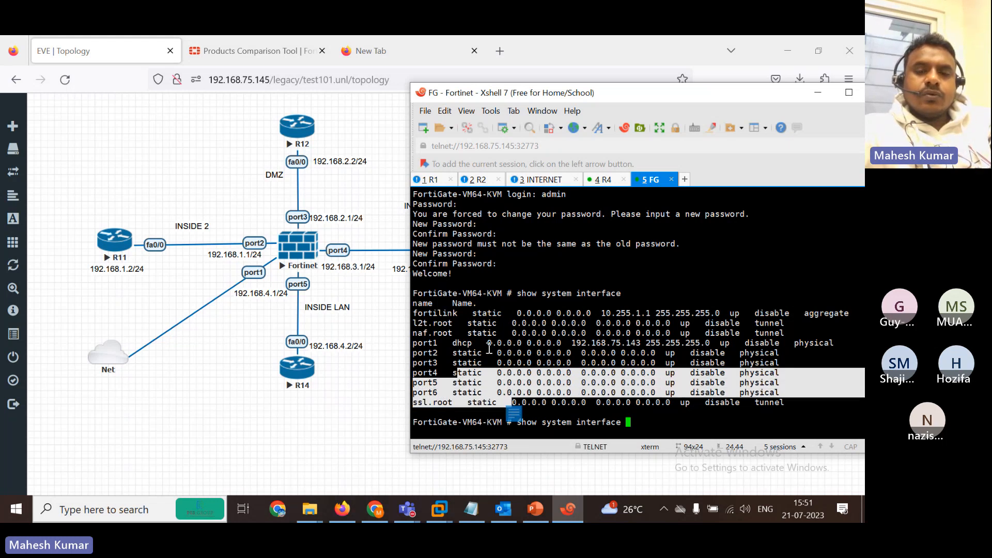
left_click_drag(472, 342, 419, 344)
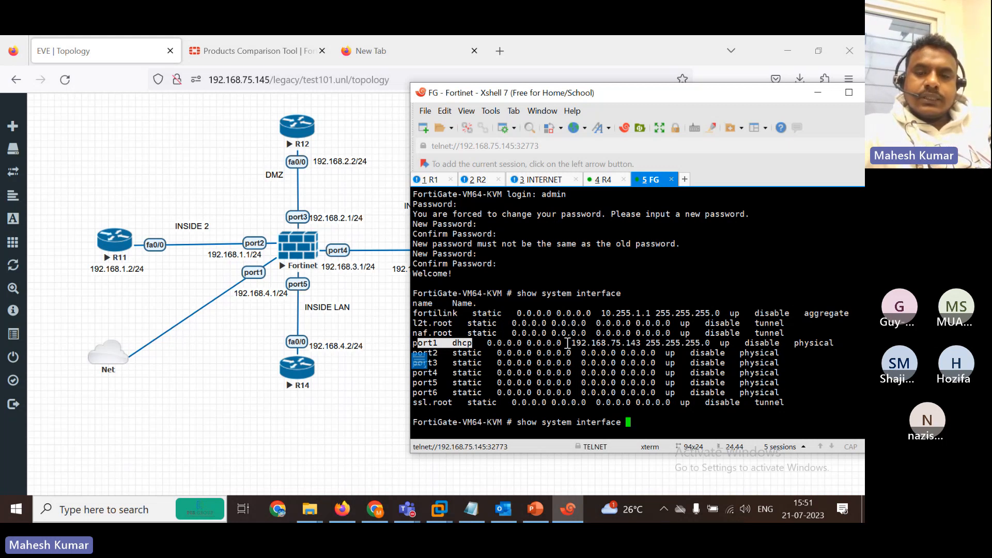
left_click_drag(572, 343, 642, 344)
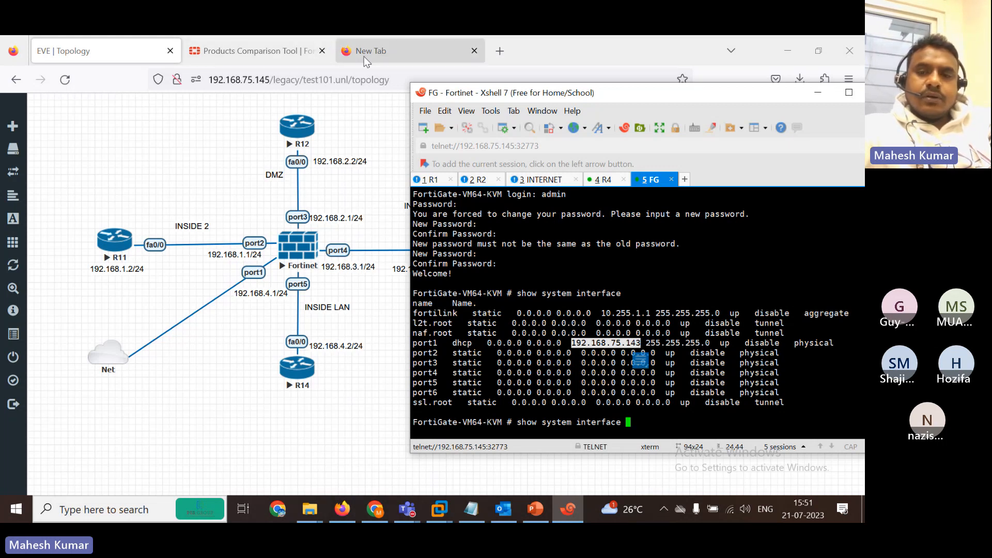
Edit the command to 'show system interface port1', select port1's line, then remove the port1 argument.
key("BackSpace")
key("BackSpace")
key("BackSpace")
key("BackSpace")
key("BackSpace")
key("BackSpace")
key("BackSpace")
key("BackSpace")
key("BackSpace")
key("BackSpace")
key("BackSpace")
key("BackSpace")
key("BackSpace")
key("BackSpace")
key("BackSpace")
key("BackSpace")
key("BackSpace")
key("BackSpace")
key("BackSpace")
key("BackSpace")
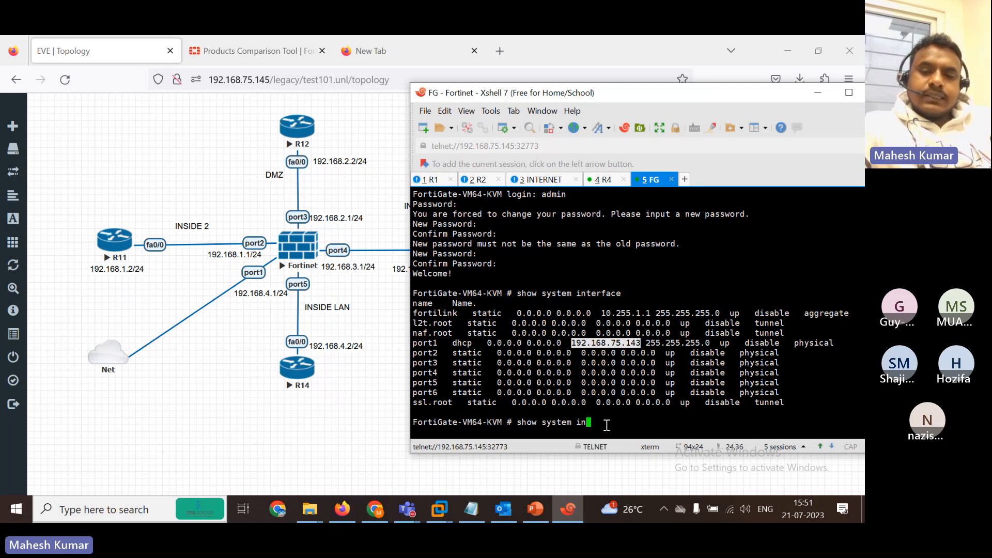
type("osh")
key("BackSpace")
key("BackSpace")
key("BackSpace")
type("show system interface ")
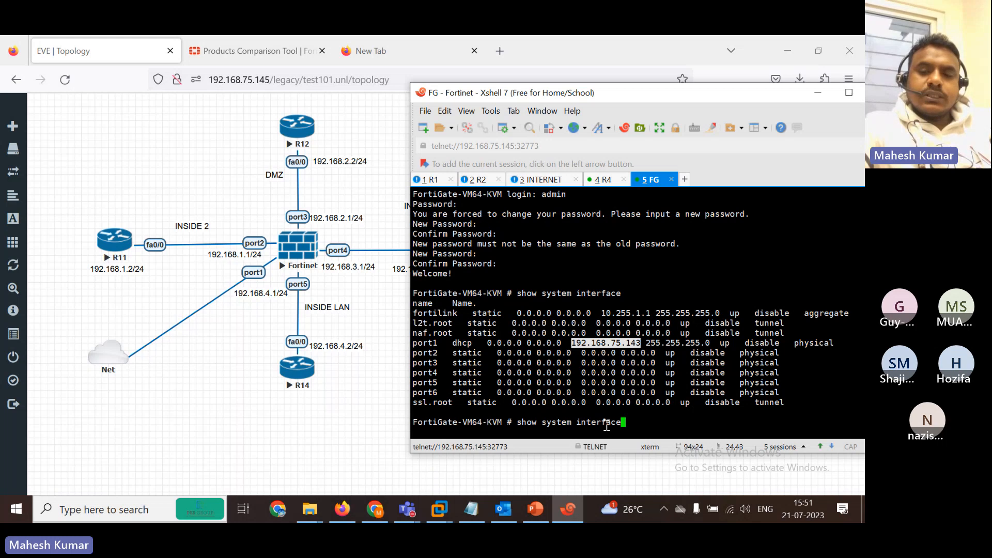
type("port1")
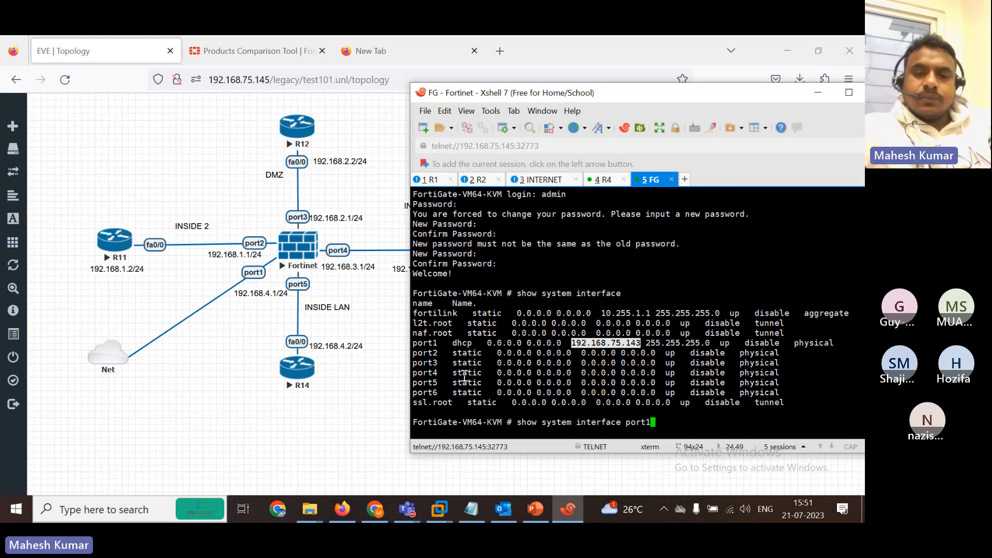
left_click_drag(438, 353, 421, 342)
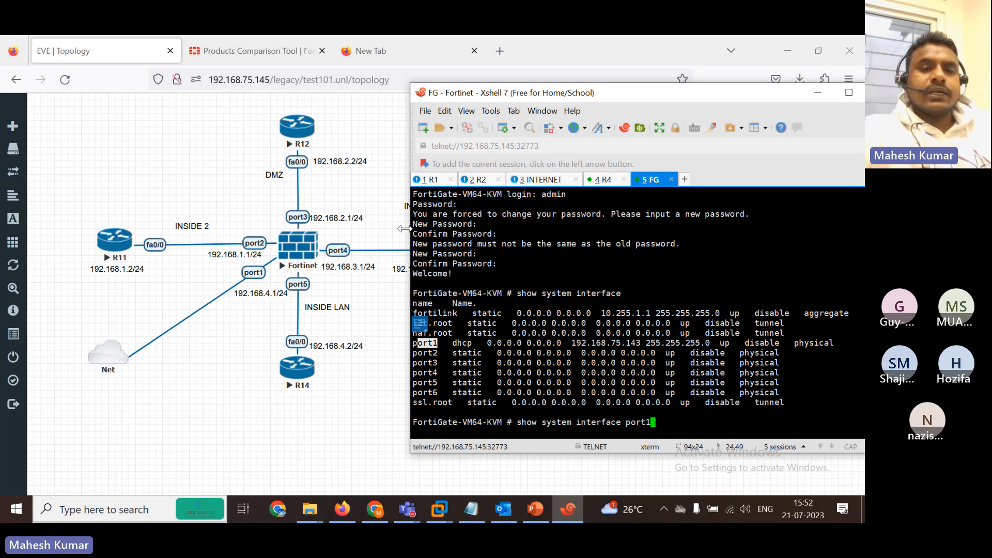
key("BackSpace")
key("BackSpace")
key("BackSpace")
key("BackSpace")
key("BackSpace")
key("BackSpace")
key("BackSpace")
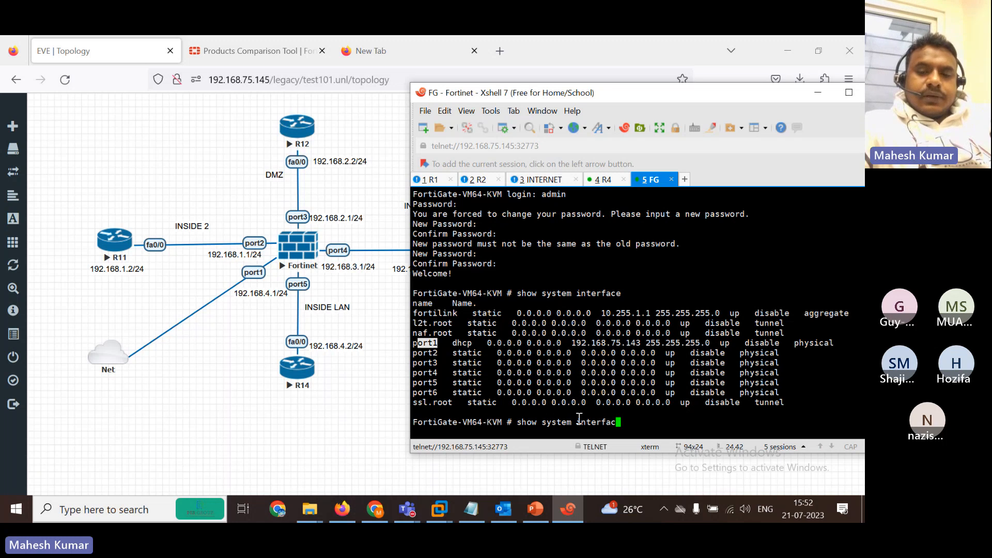
Run show system interface and highlight port1's allowed protocols in the configuration listing.
key("Return")
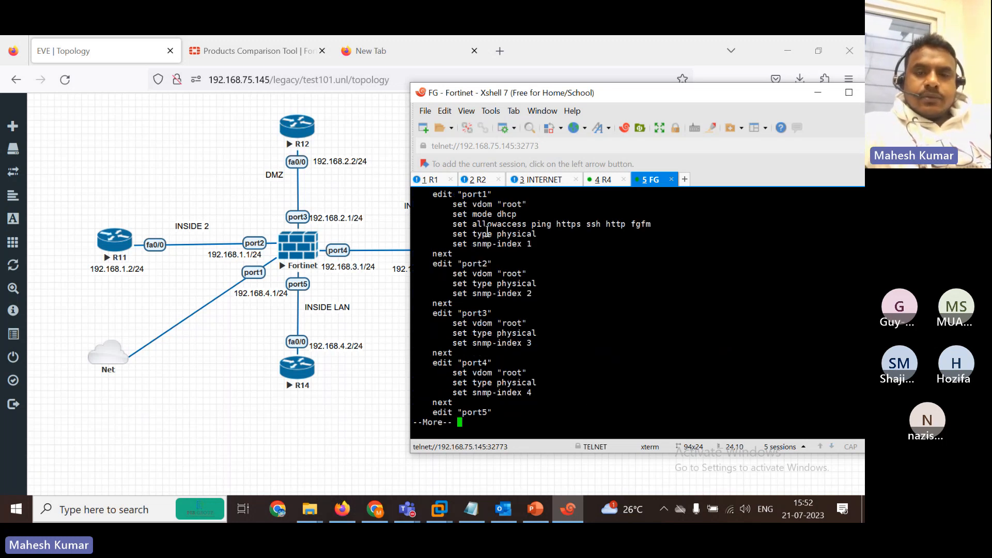
left_click_drag(462, 198, 490, 197)
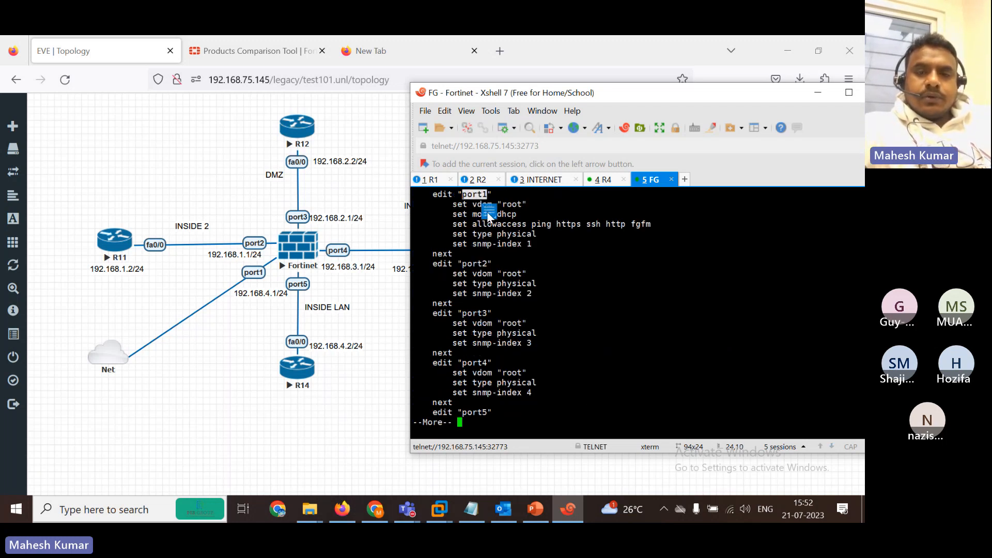
left_click_drag(458, 225, 502, 226)
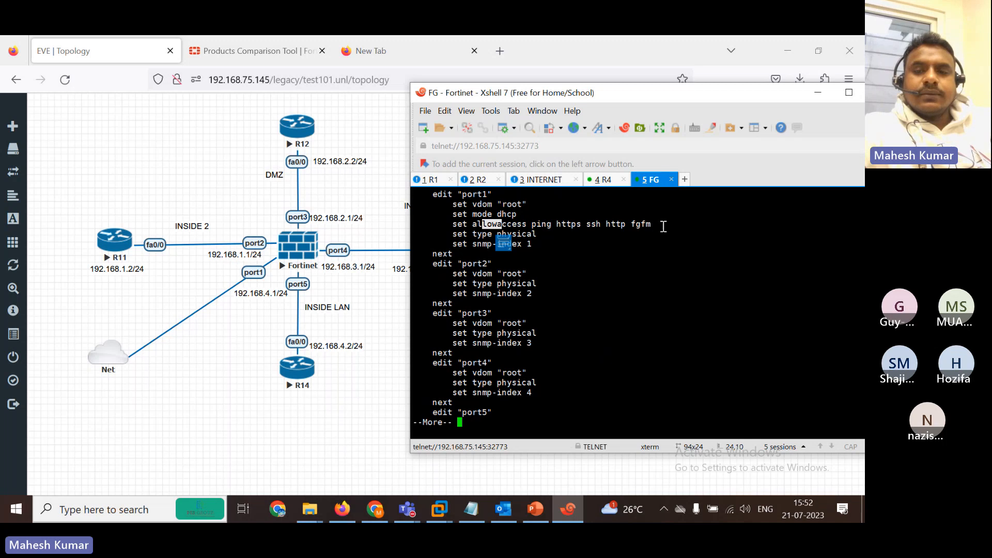
left_click_drag(537, 223, 700, 221)
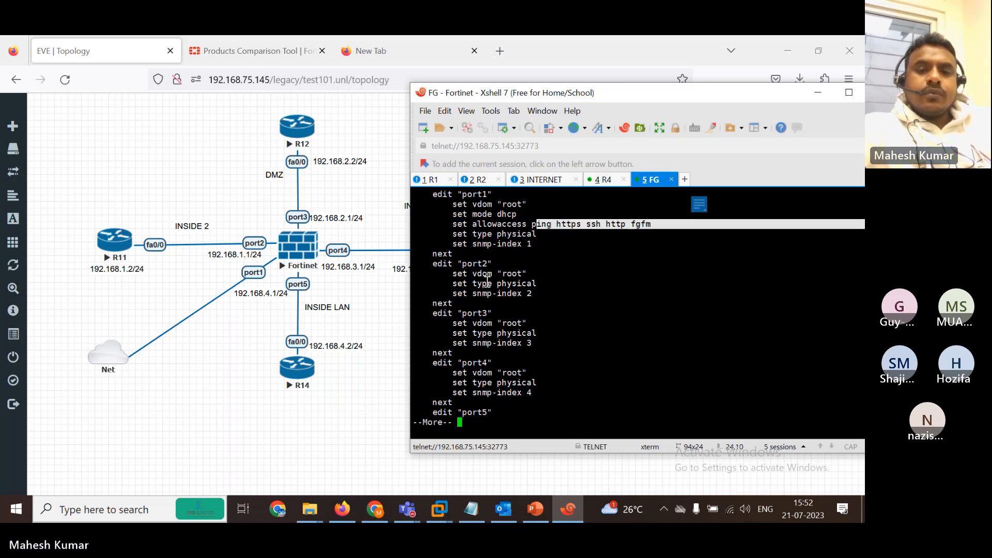
Highlight port2 and port3 settings, then page through the listing to the prompt.
left_click_drag(446, 275, 533, 274)
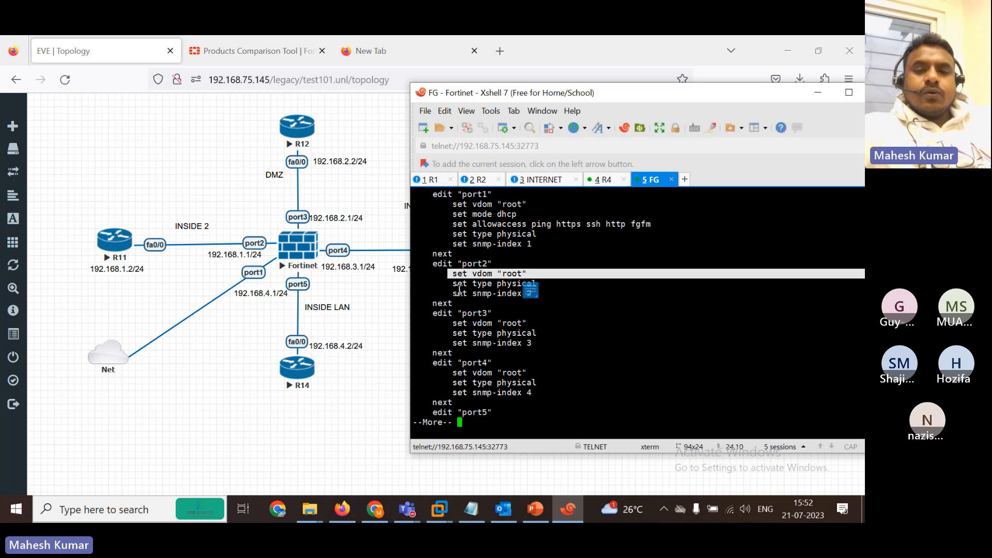
left_click_drag(439, 293, 547, 295)
left_click_drag(442, 326, 530, 329)
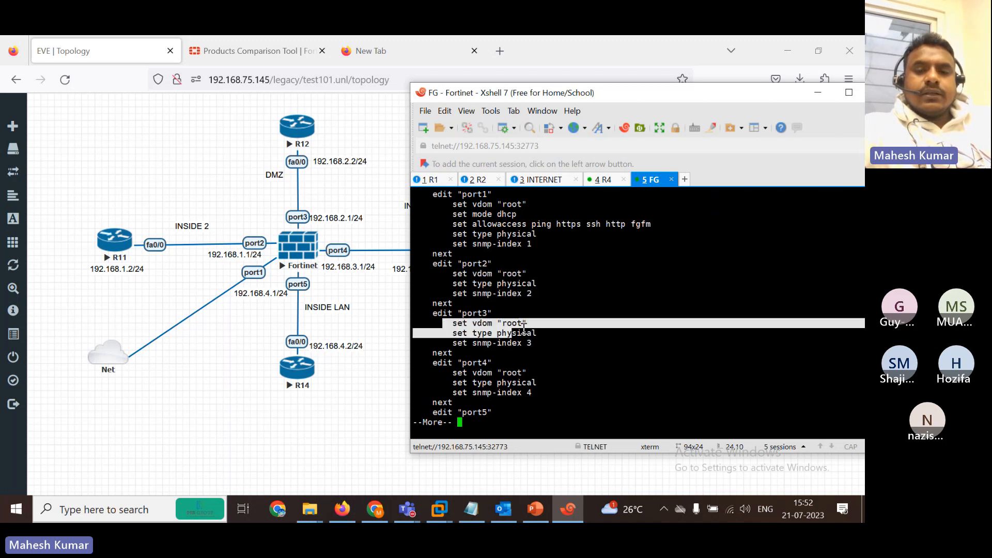
left_click_drag(468, 314, 534, 304)
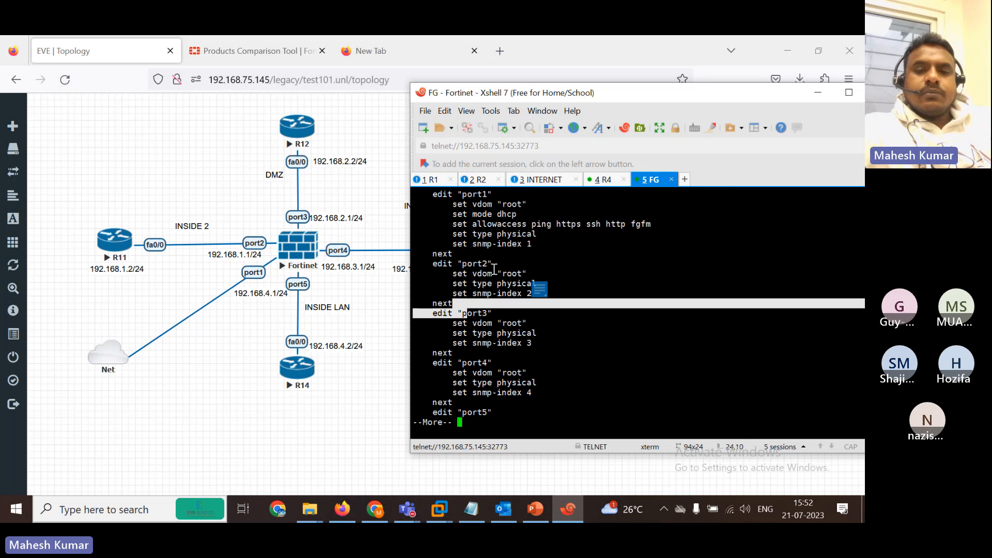
left_click_drag(465, 266, 560, 279)
left_click_drag(486, 294, 558, 298)
key("space")
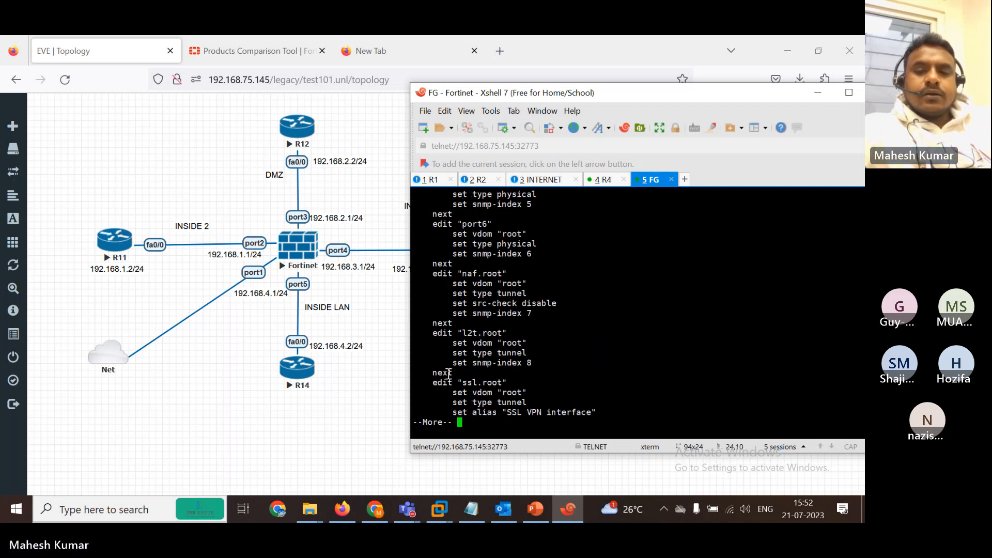
key("space")
Retype 'show system interface' followed by ? to list the interface summary.
key("BackSpace")
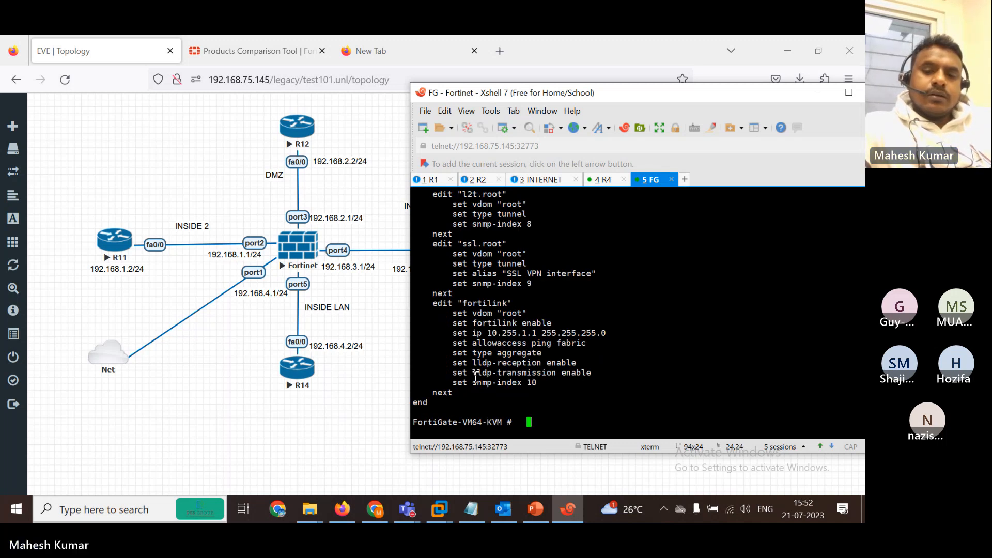
type("show system ")
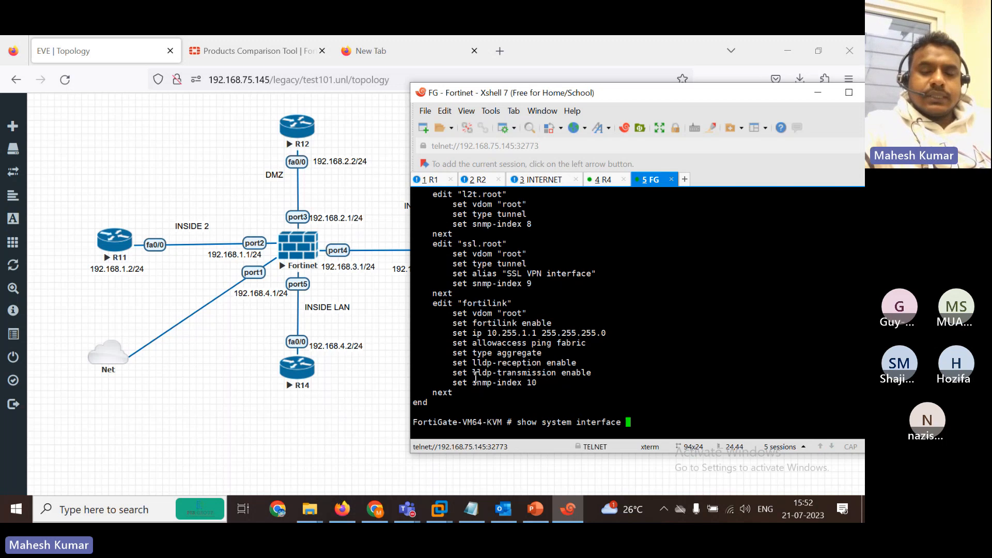
type("interface")
key("question")
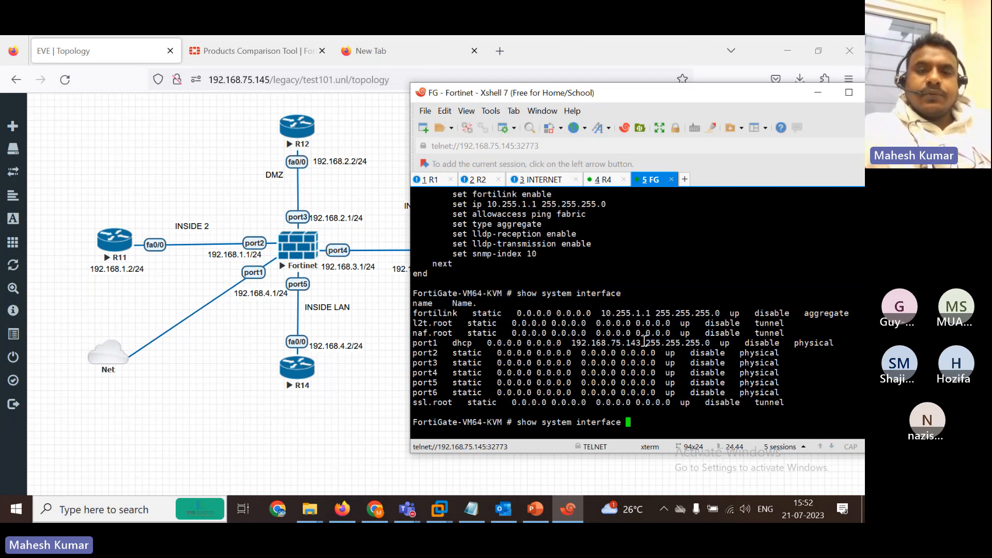
Load 192.168.75.143 in the new Firefox tab and sign in as admin with the account password.
left_click(408, 52)
type("192.168")
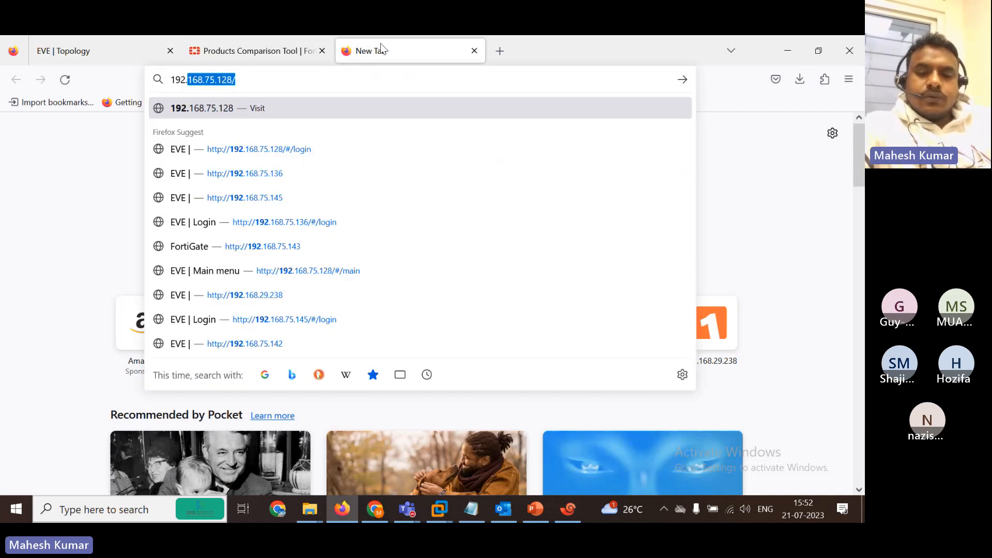
type(".7")
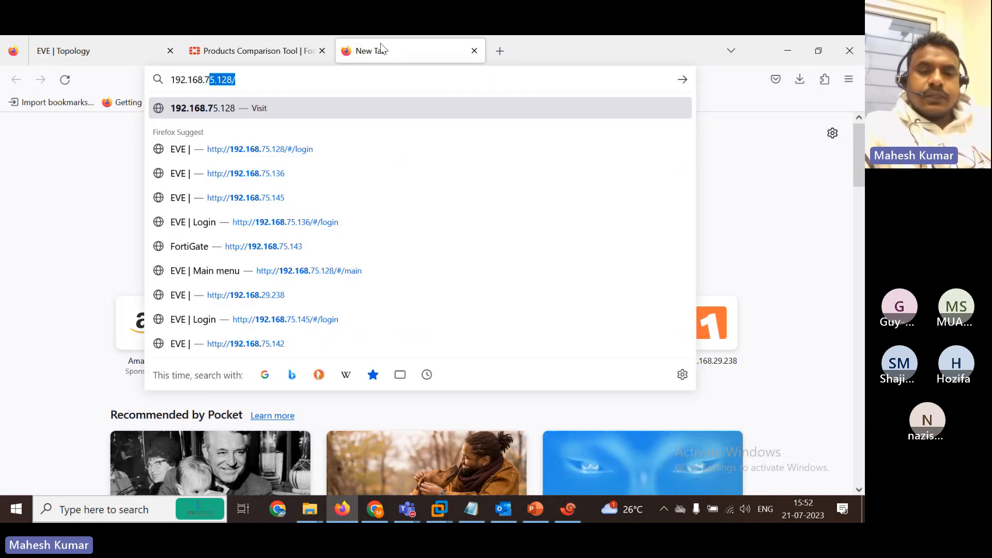
type("5.143")
key("Return")
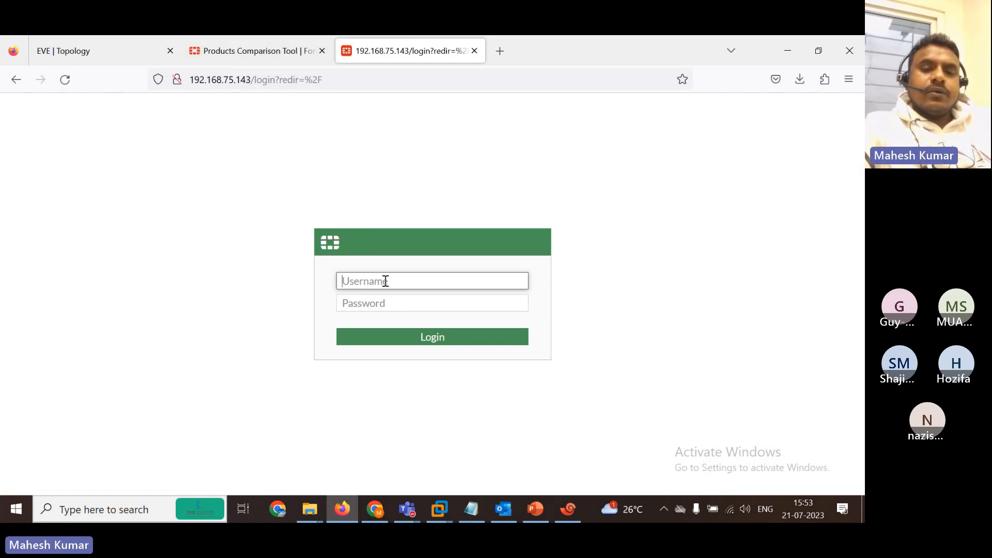
key("Tab")
type("•••••")
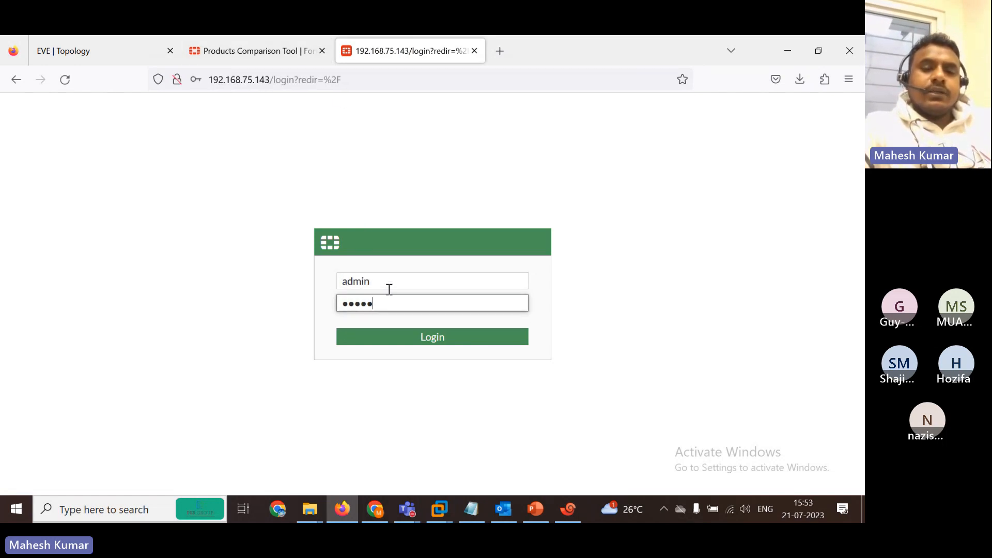
key("Return")
left_click(371, 258)
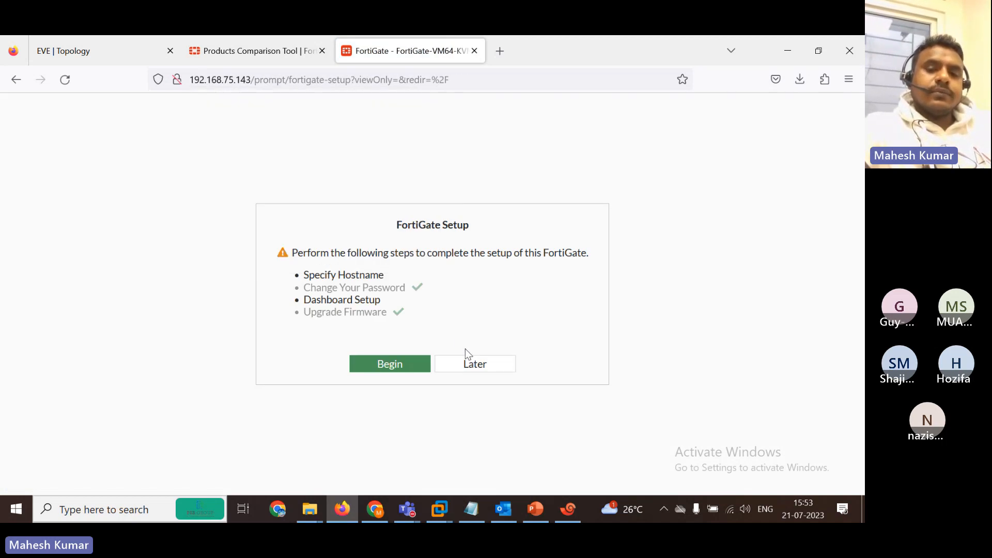
Postpone FortiGate Setup, close the Products Comparison tab, dismiss the FortiOS 7.0.0 overview, and review the dashboard.
left_click(465, 357)
left_click(321, 50)
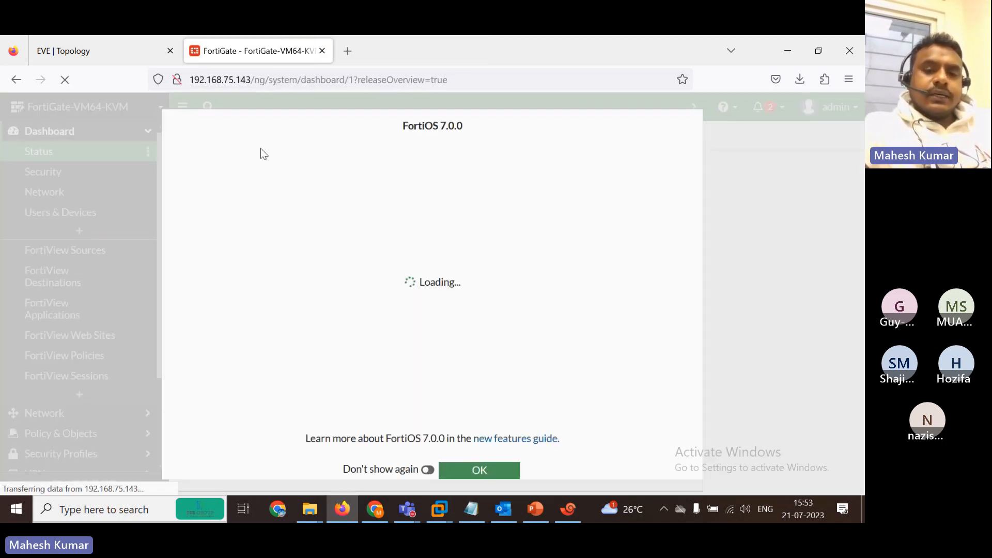
left_click(471, 480)
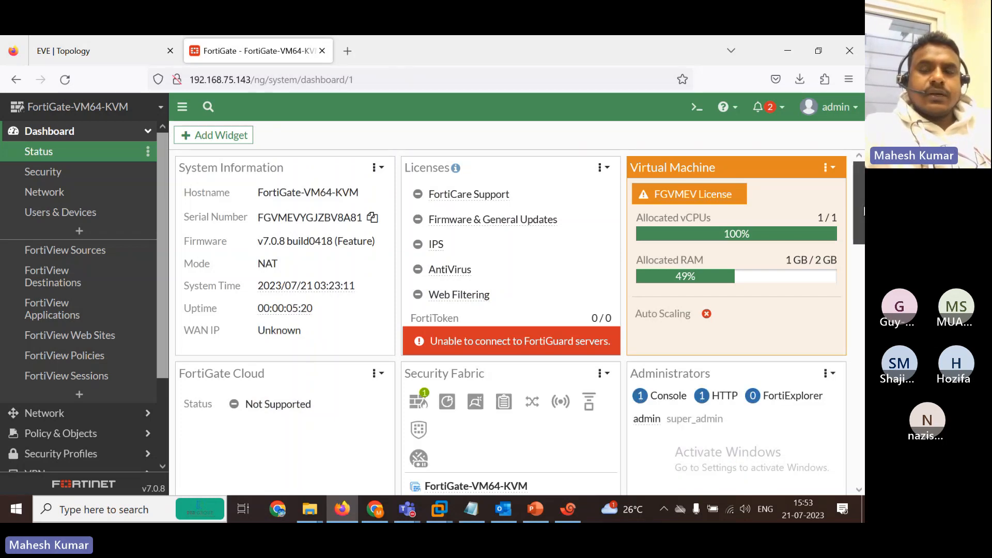
scroll(423, 433, "down", 4)
scroll(523, 160, "up", 4)
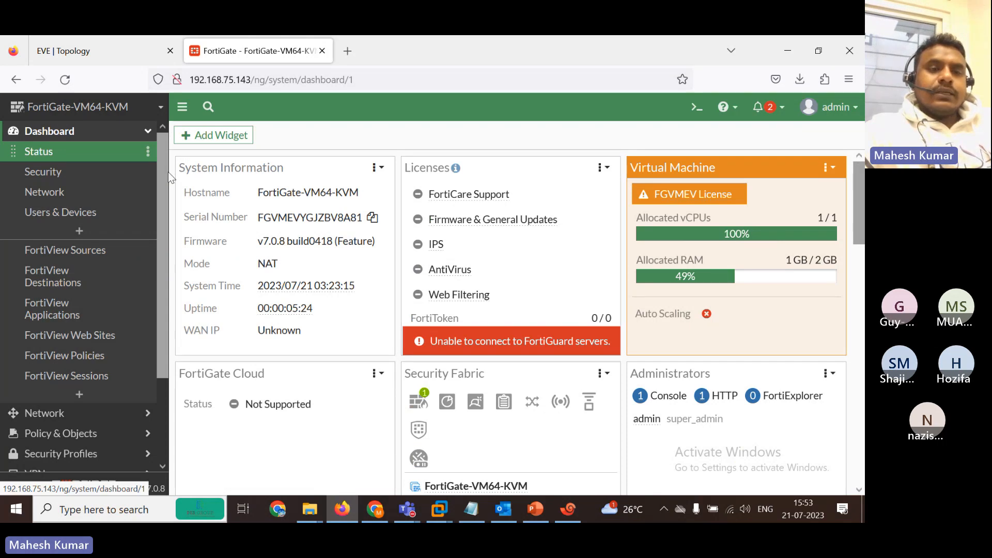
scroll(162, 361, "down", 3)
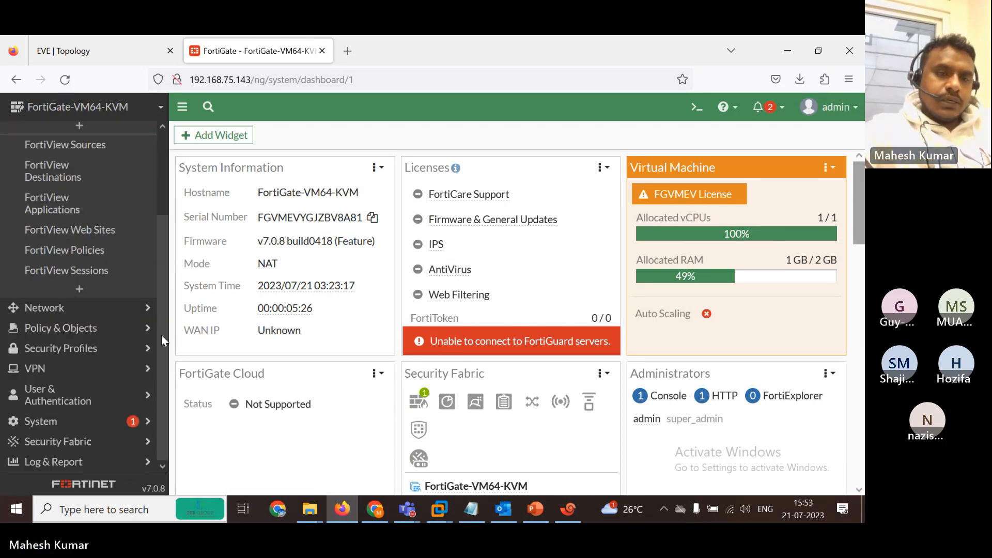
scroll(161, 335, "up", 3)
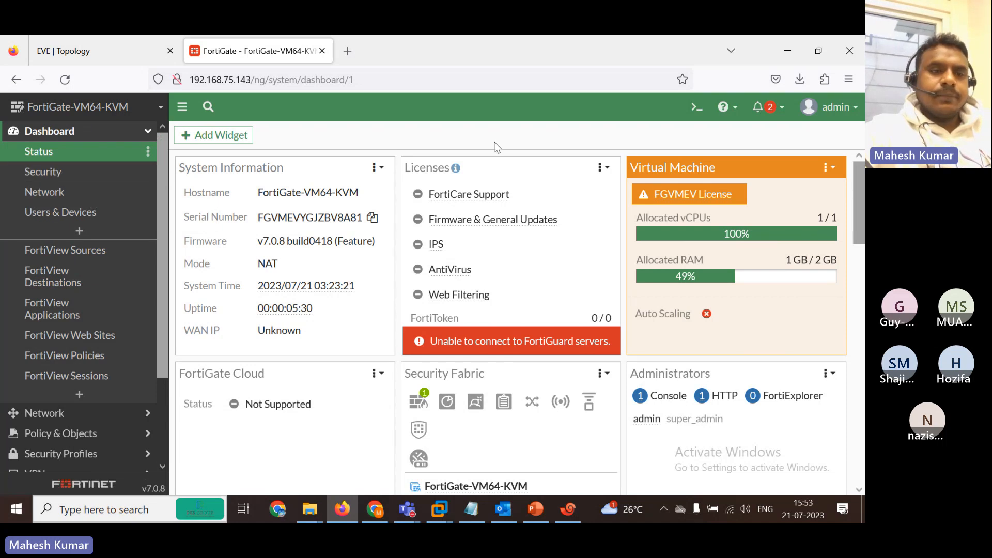
View the Security, Network and Users & Devices dashboards.
left_click(57, 176)
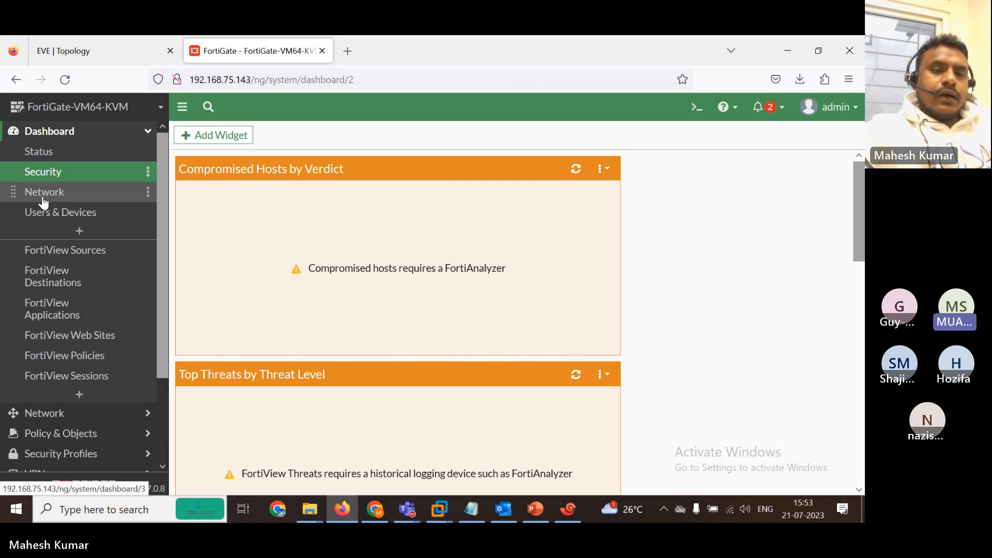
left_click(44, 194)
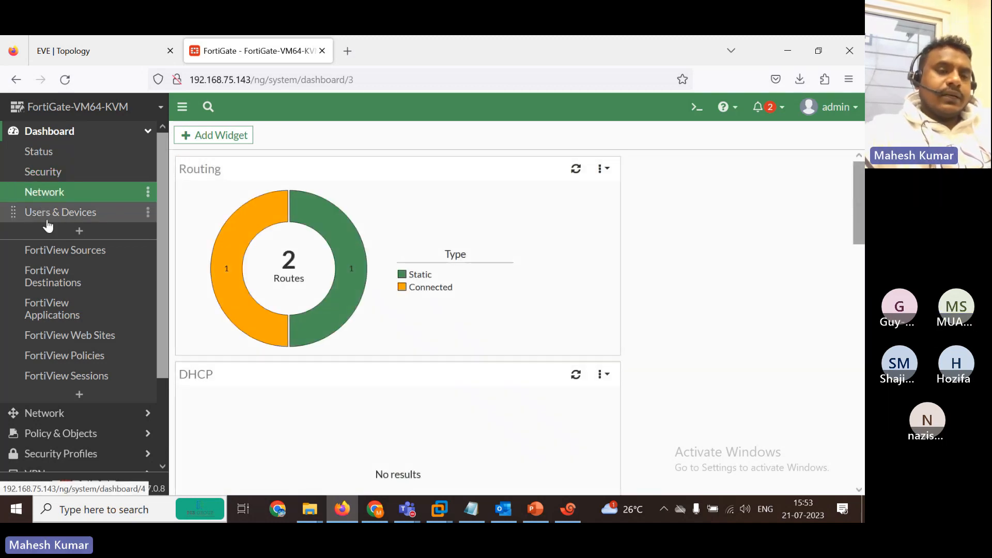
left_click(44, 220)
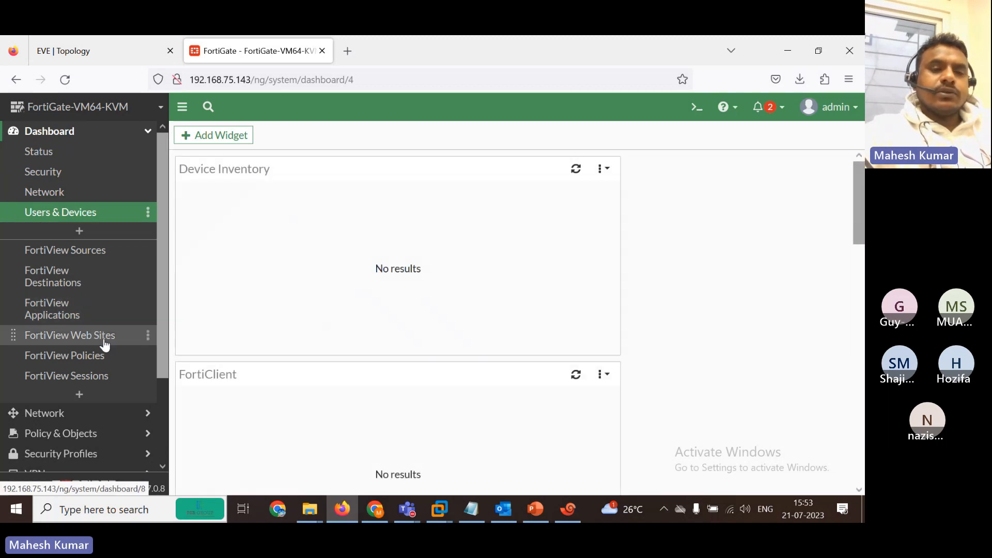
Browse the FortiView Sources, Destinations, Applications and Web Sites dashboards, ending on Applications.
mouse_move(368, 259)
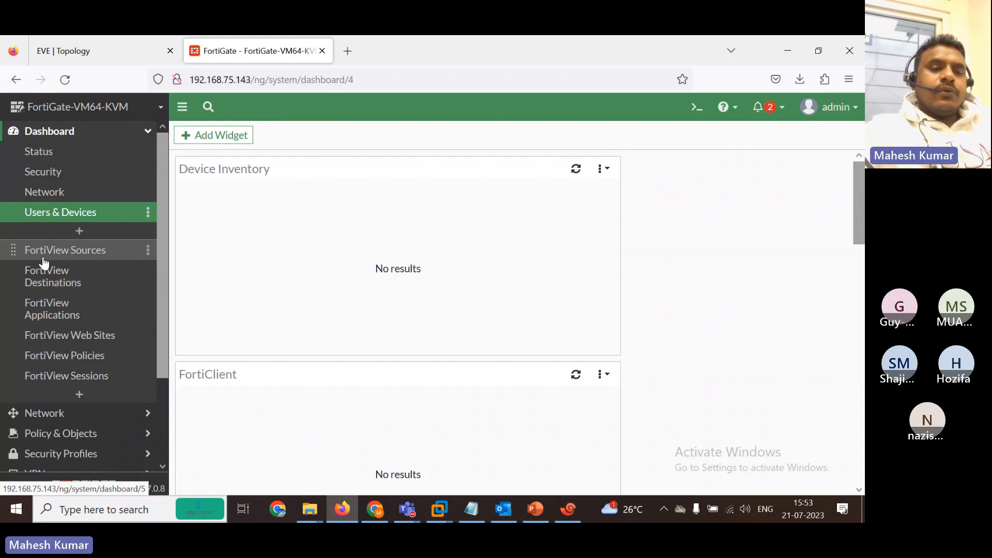
left_click(21, 252)
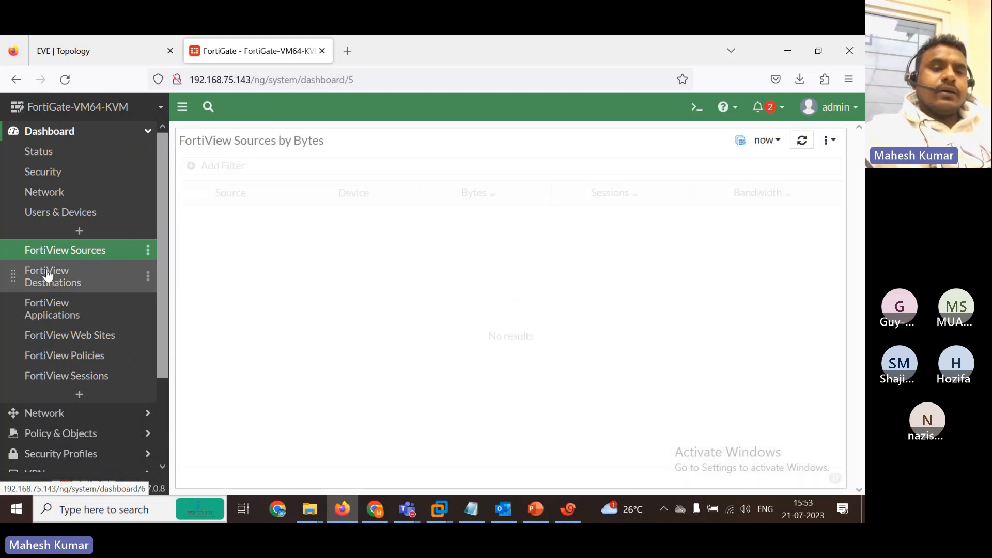
left_click(57, 283)
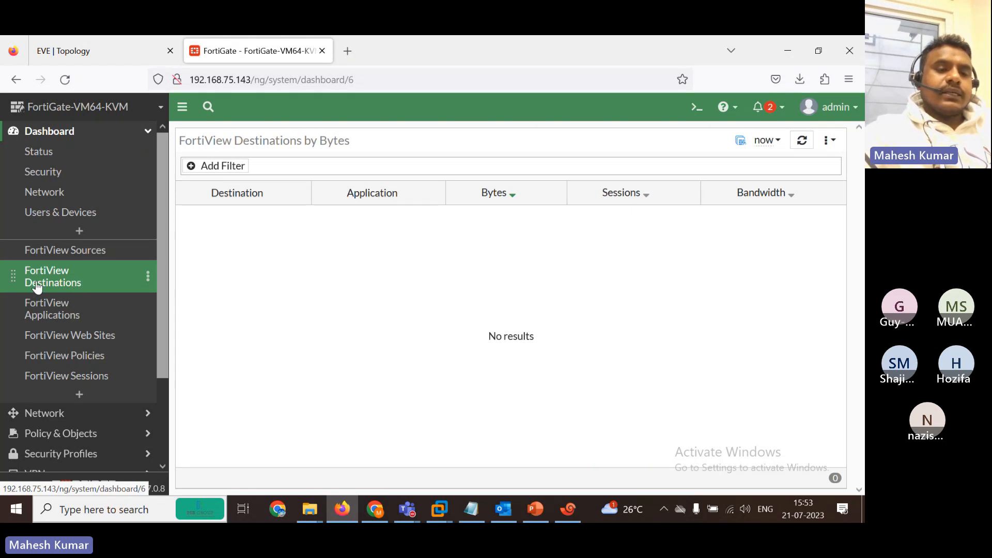
left_click(77, 311)
left_click(61, 344)
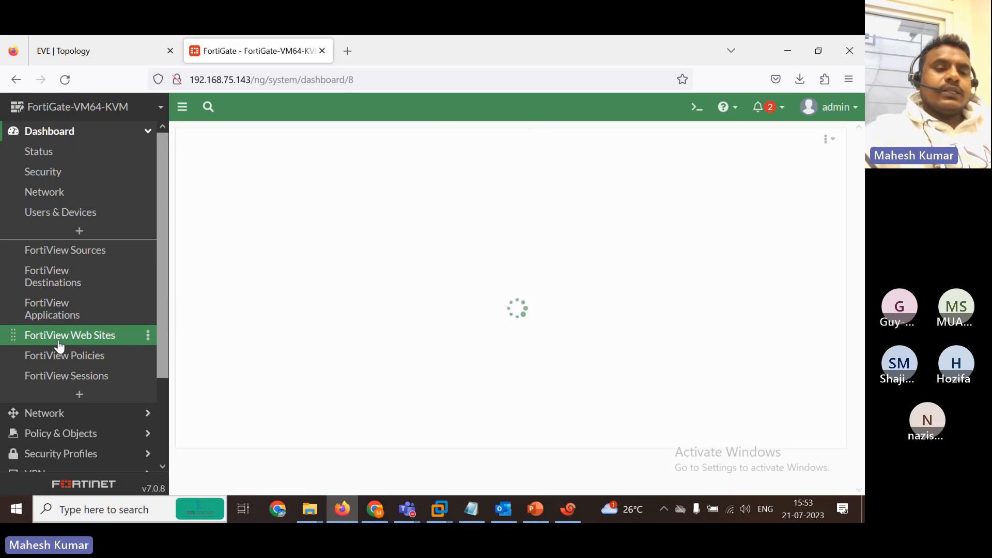
left_click(48, 314)
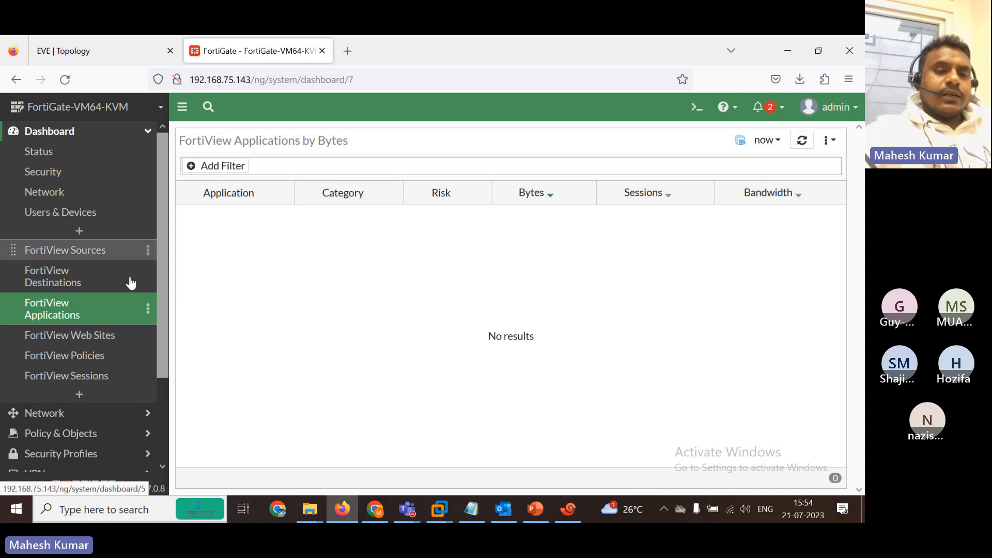
left_click_drag(158, 269, 169, 221)
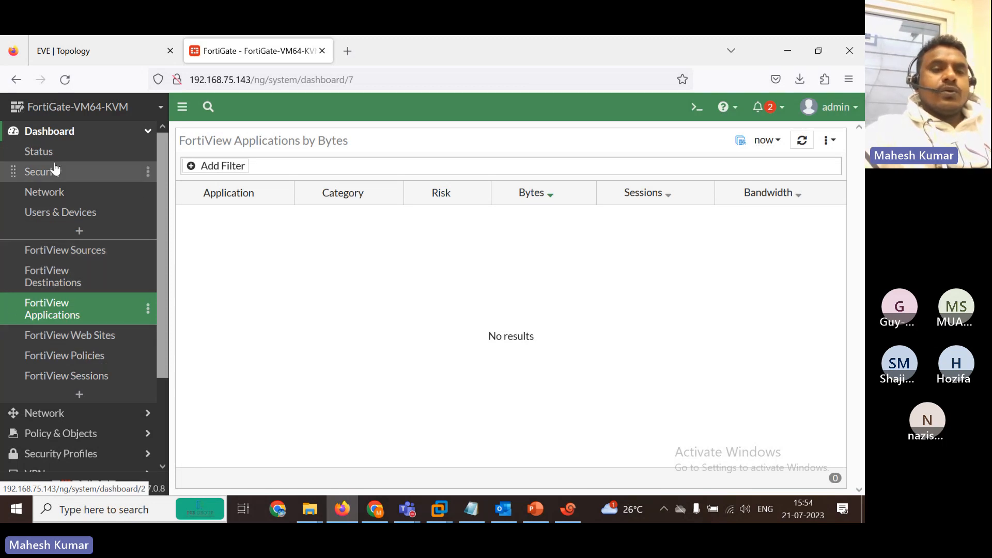
On the Status dashboard, search widgets for 'ipse' and add the IPsec widget.
left_click(35, 155)
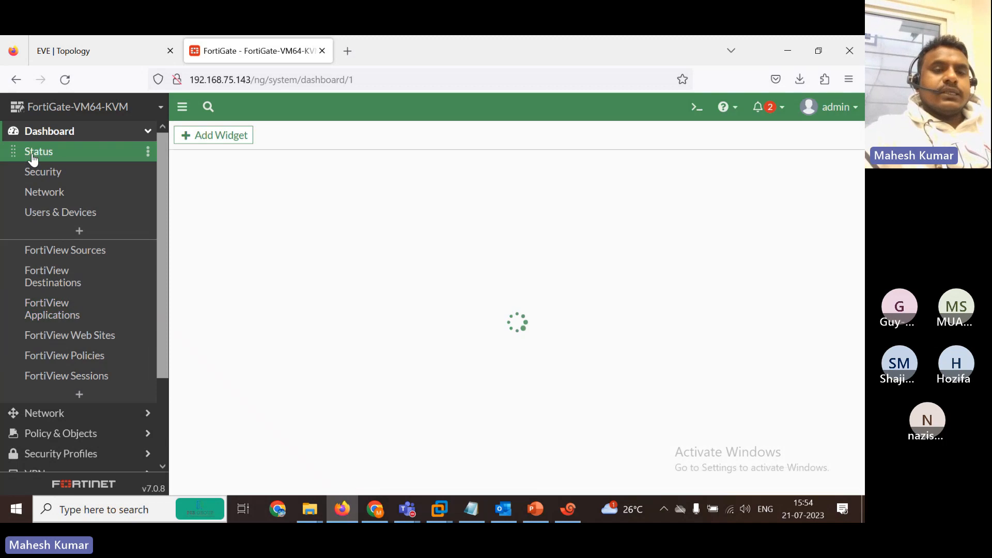
left_click(203, 138)
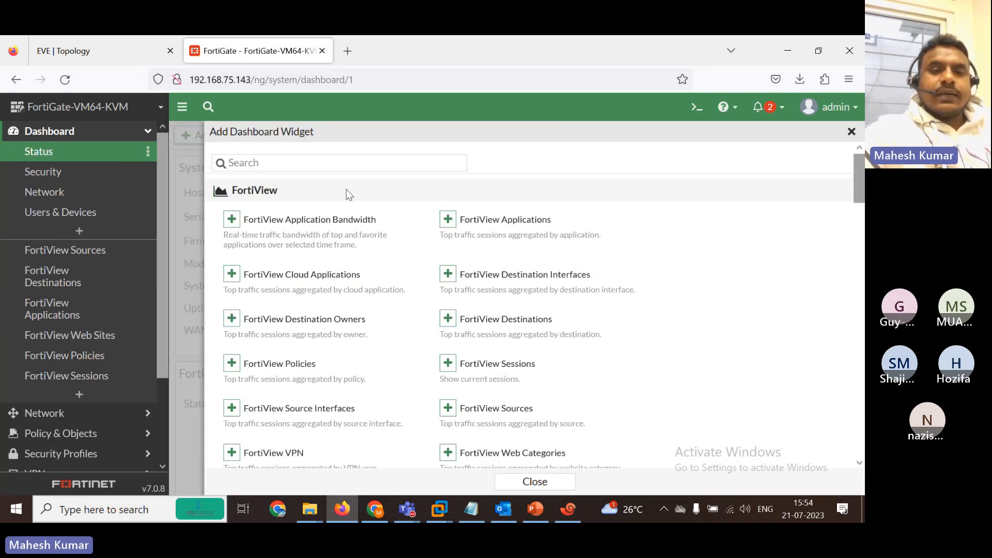
left_click(326, 162)
type("ipse")
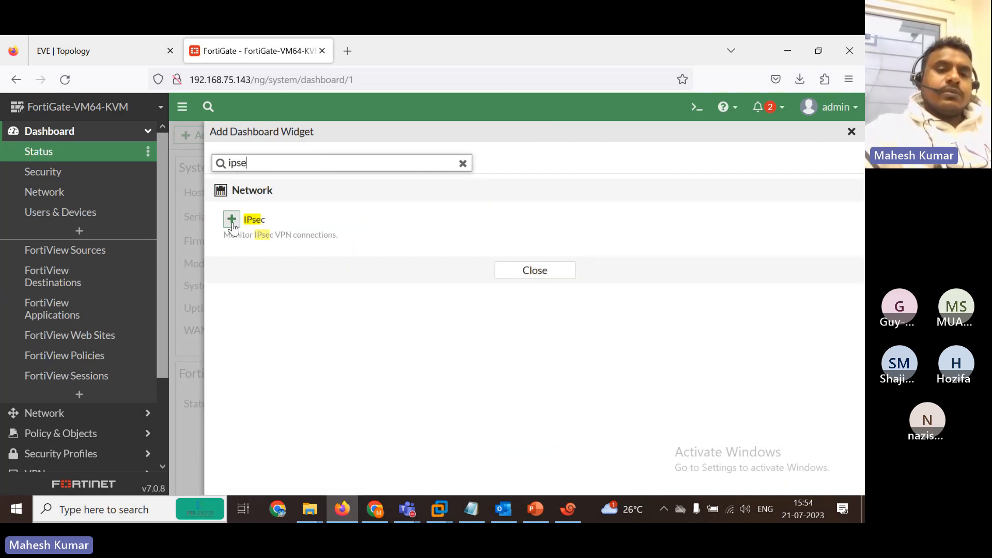
left_click(232, 219)
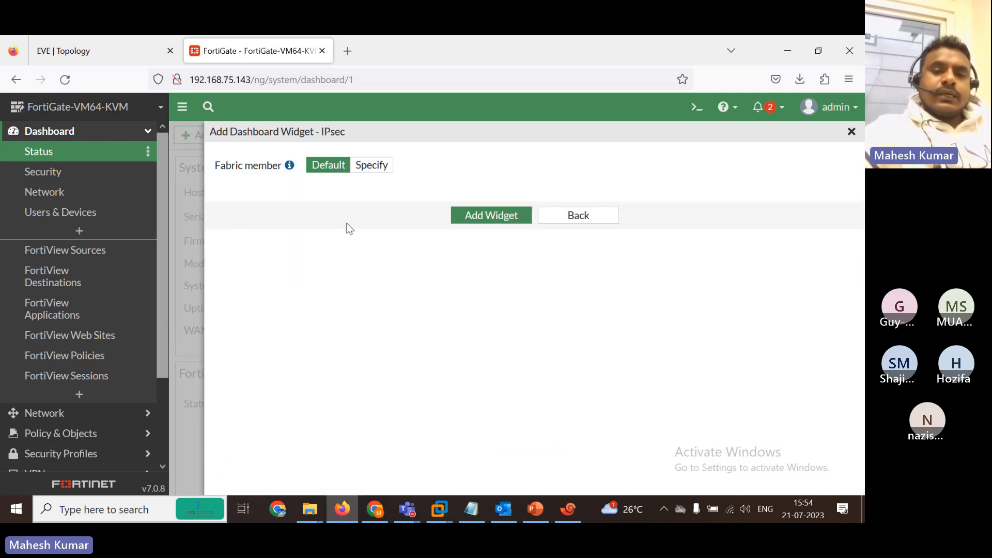
left_click(485, 220)
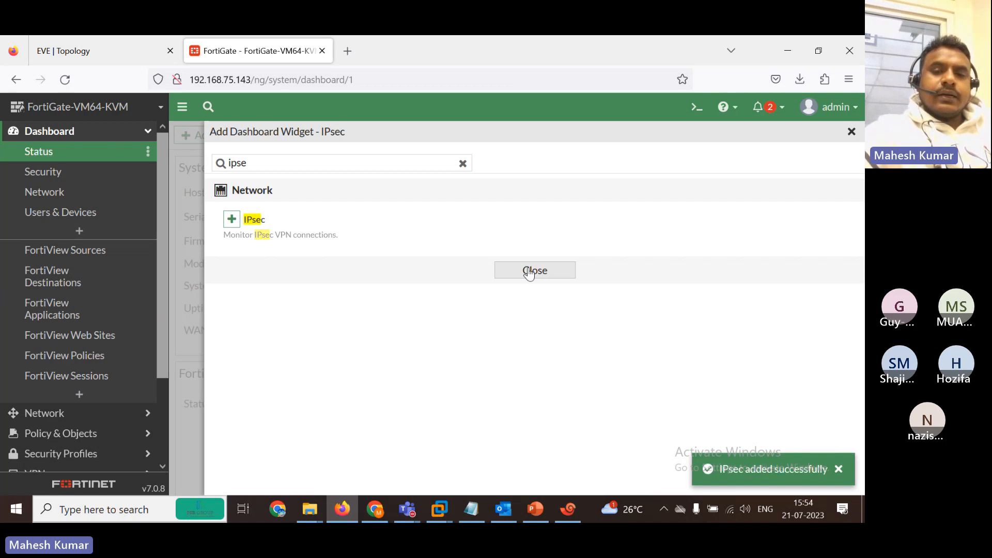
Add the IPsec widget once more, close the widget picker, and reload the dashboard.
left_click(231, 220)
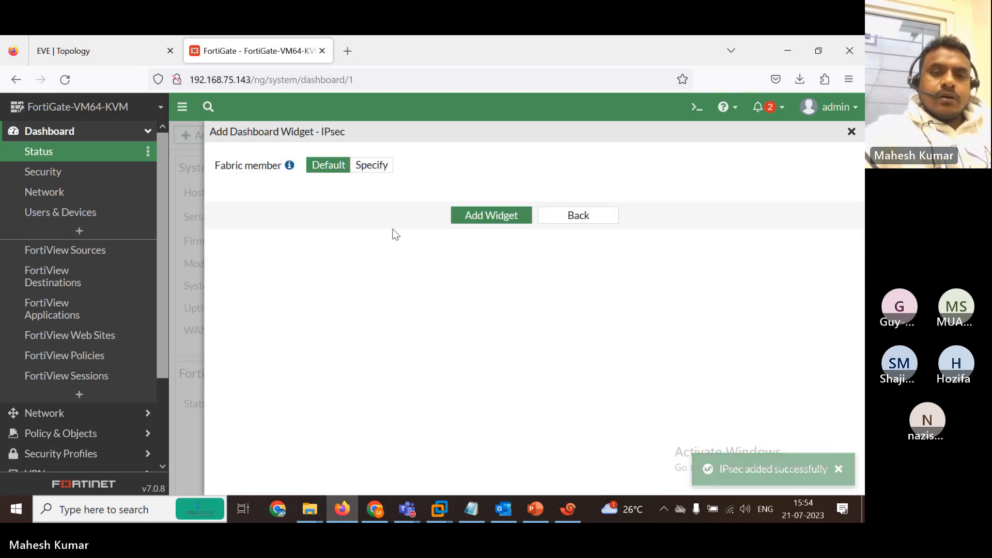
left_click(487, 222)
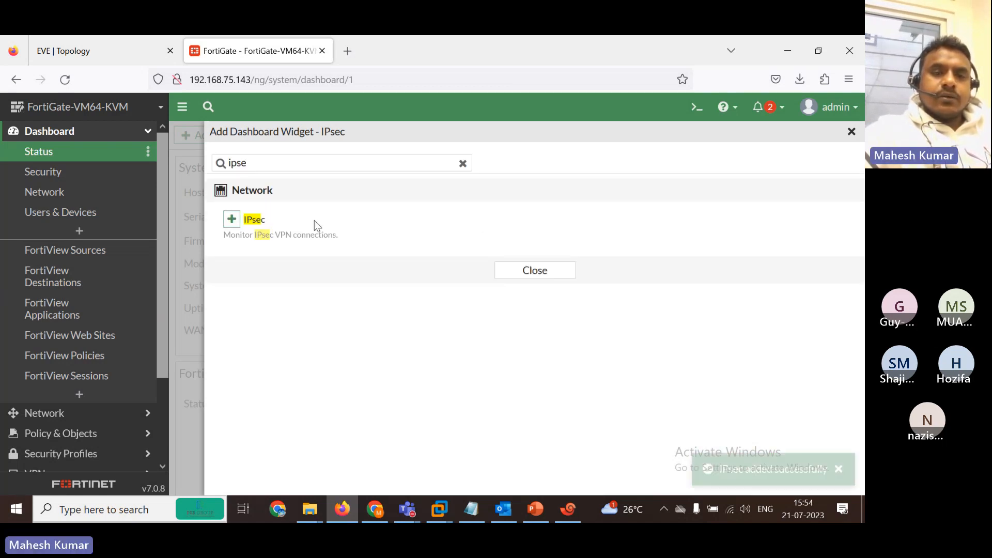
left_click(229, 222)
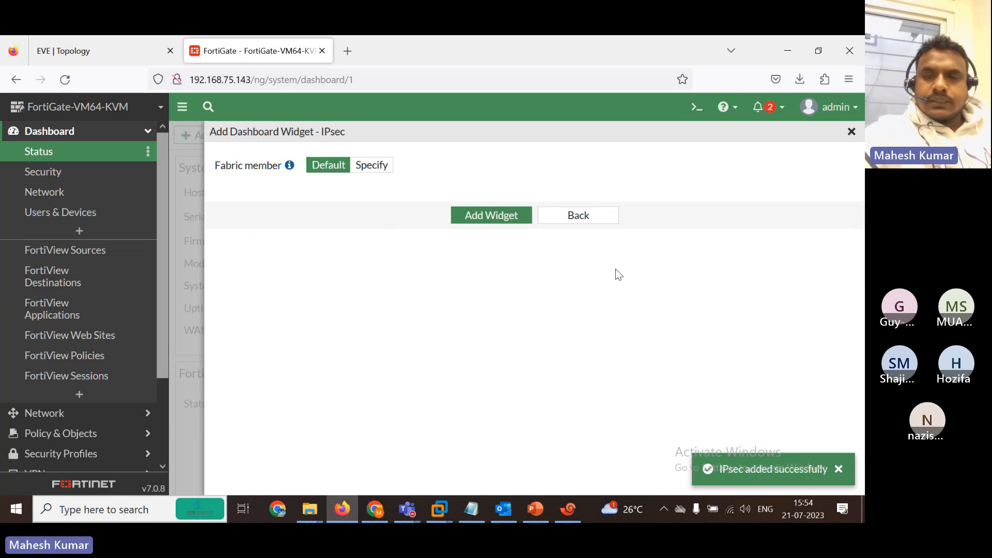
left_click(579, 215)
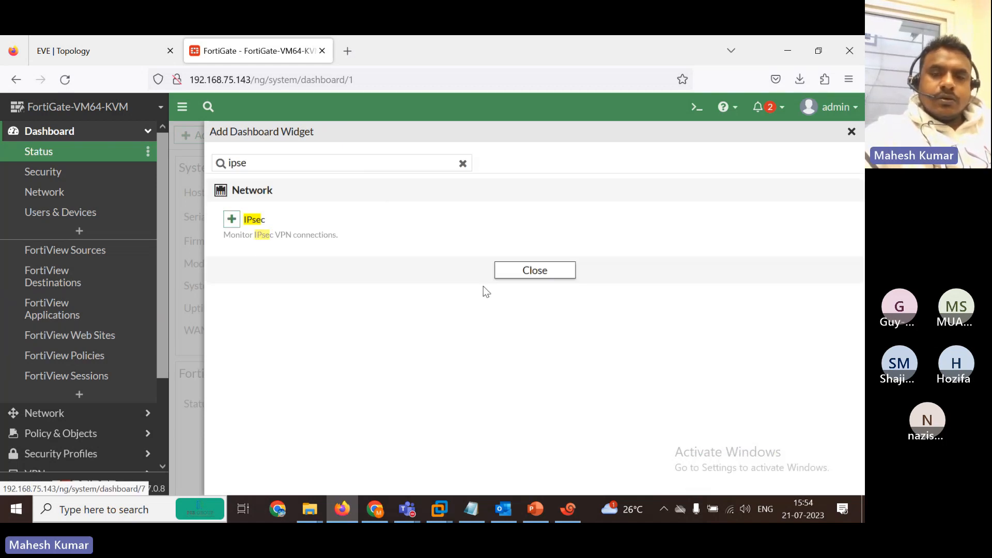
left_click(516, 274)
left_click(69, 79)
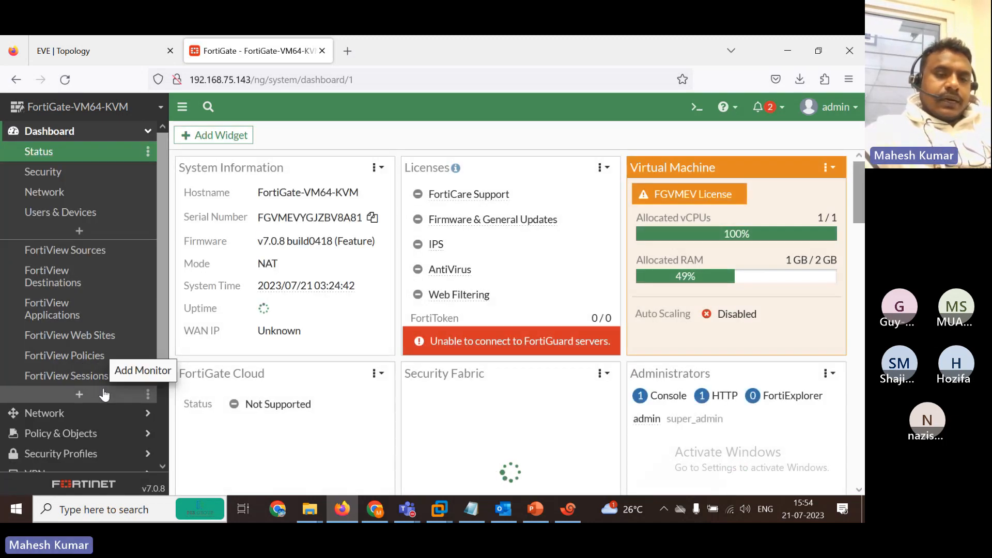
Create an IPsec Monitor dashboard from the 'ipse' search and open it, leaving other monitors unadded.
left_click(80, 395)
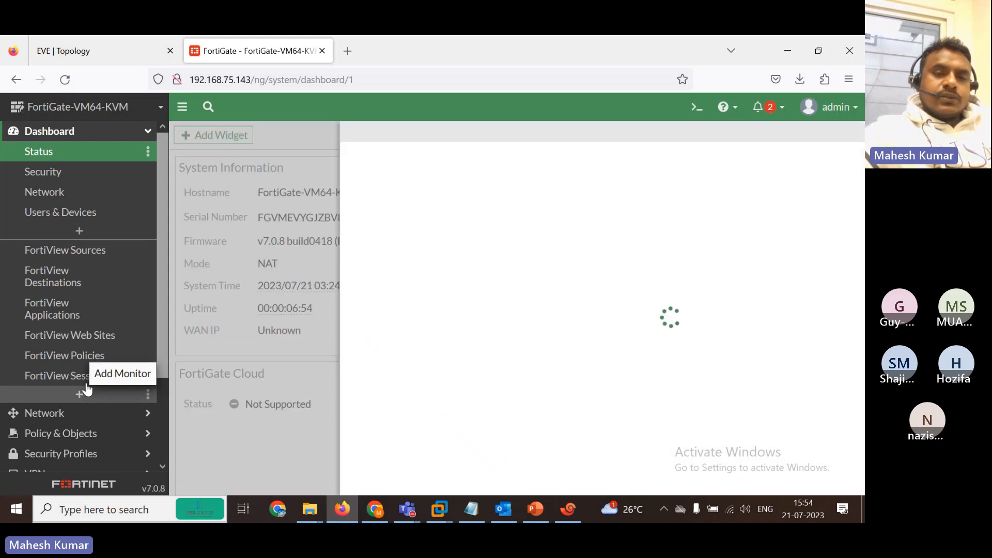
type("ipse")
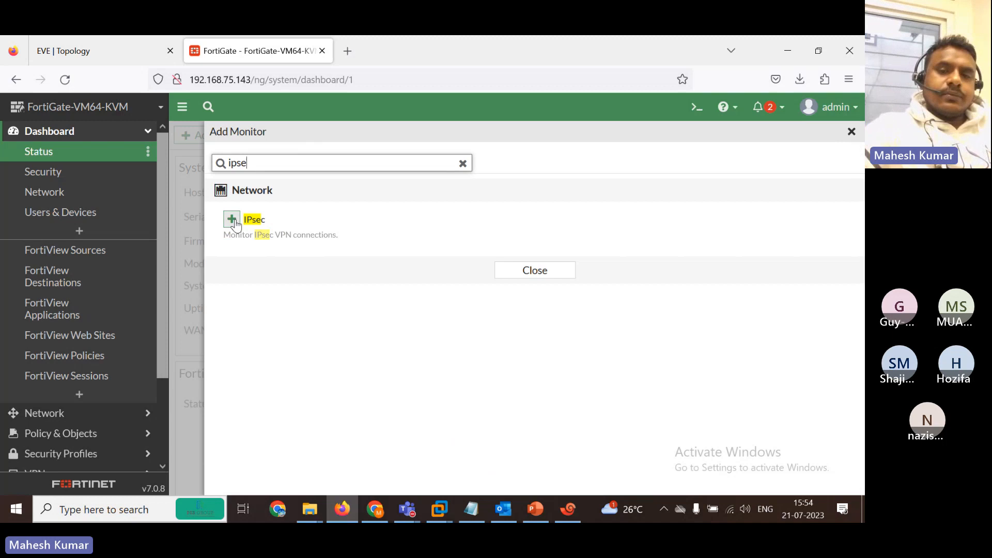
left_click(232, 220)
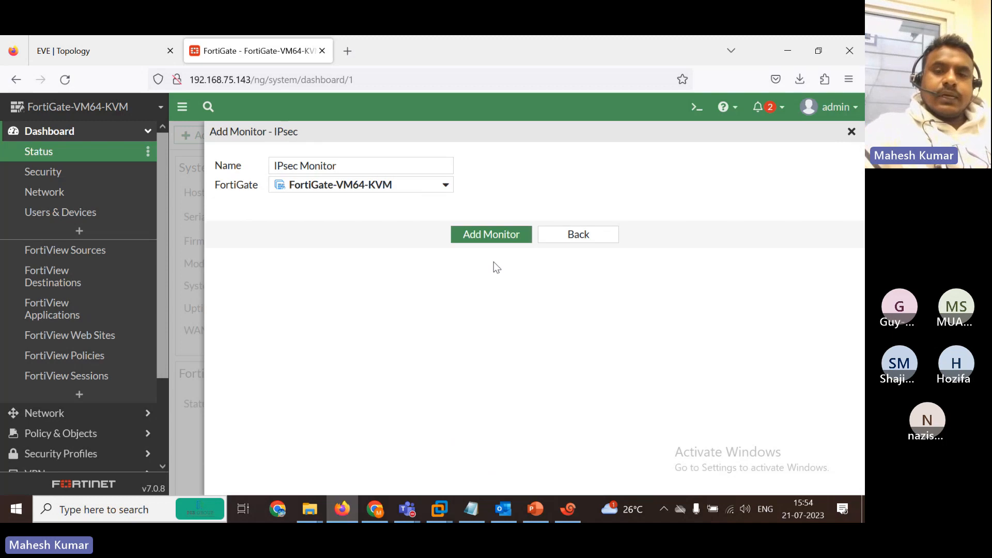
left_click(479, 240)
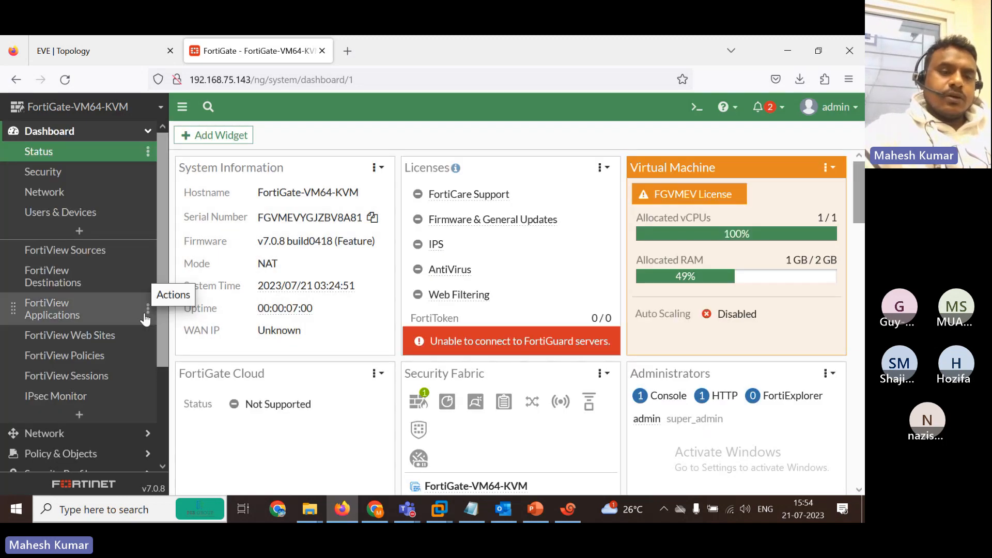
left_click(72, 395)
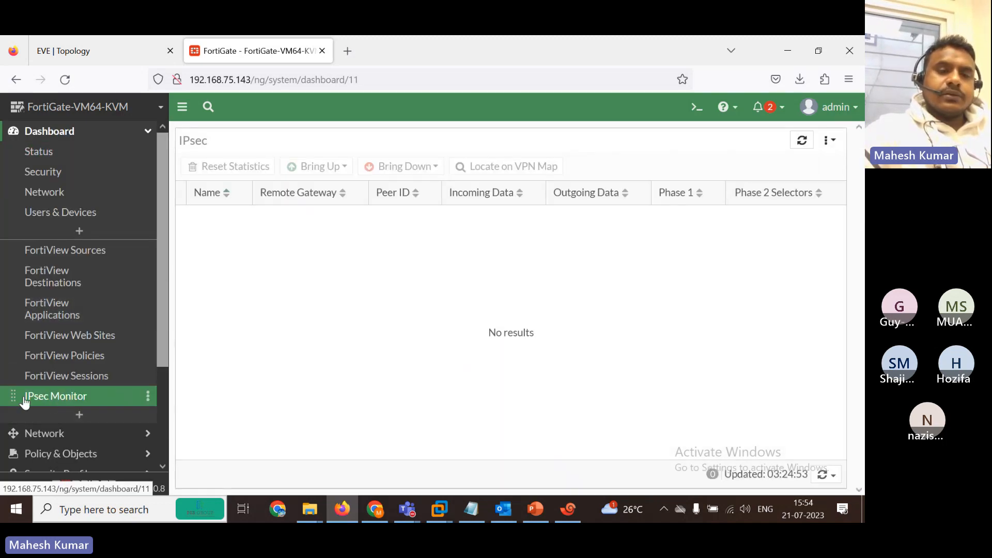
left_click(81, 415)
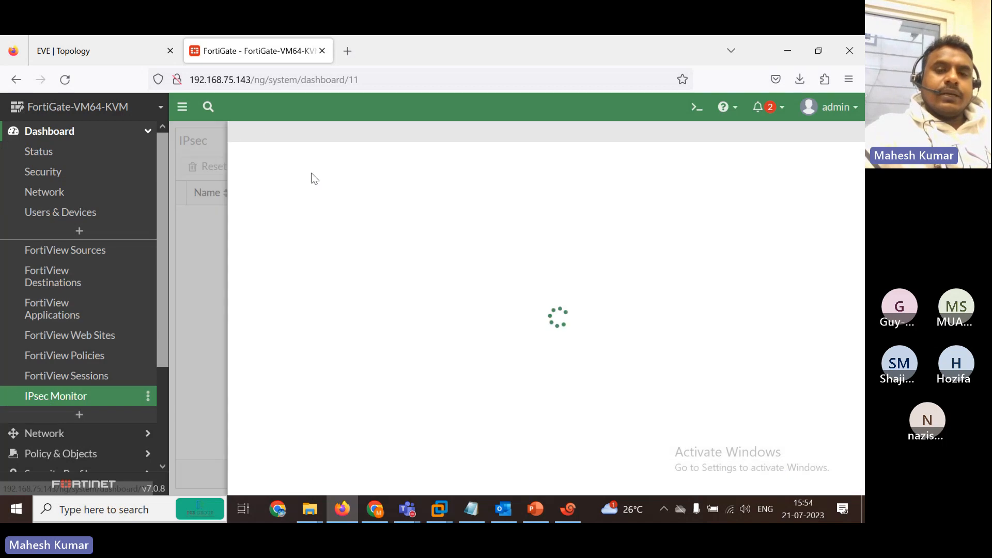
left_click_drag(861, 199, 862, 155)
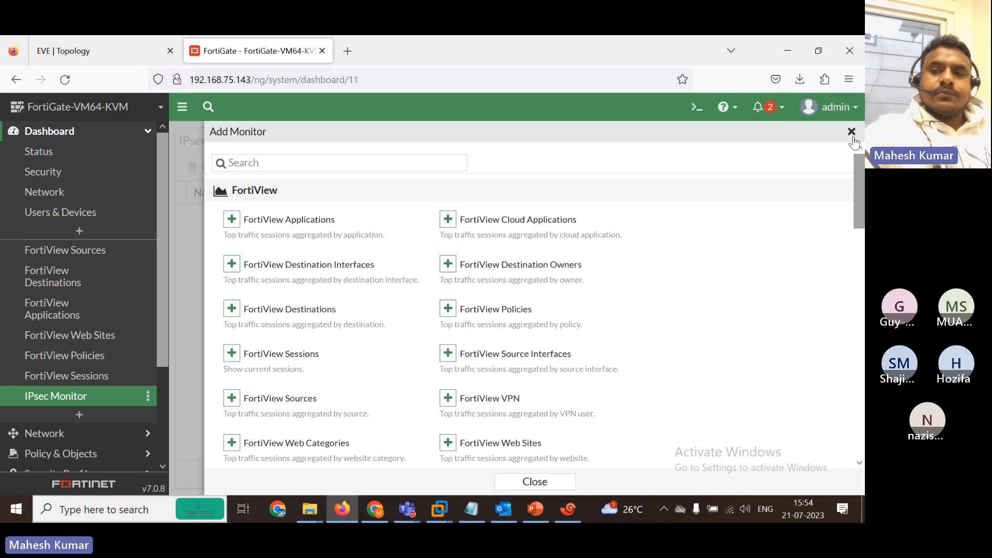
left_click(852, 132)
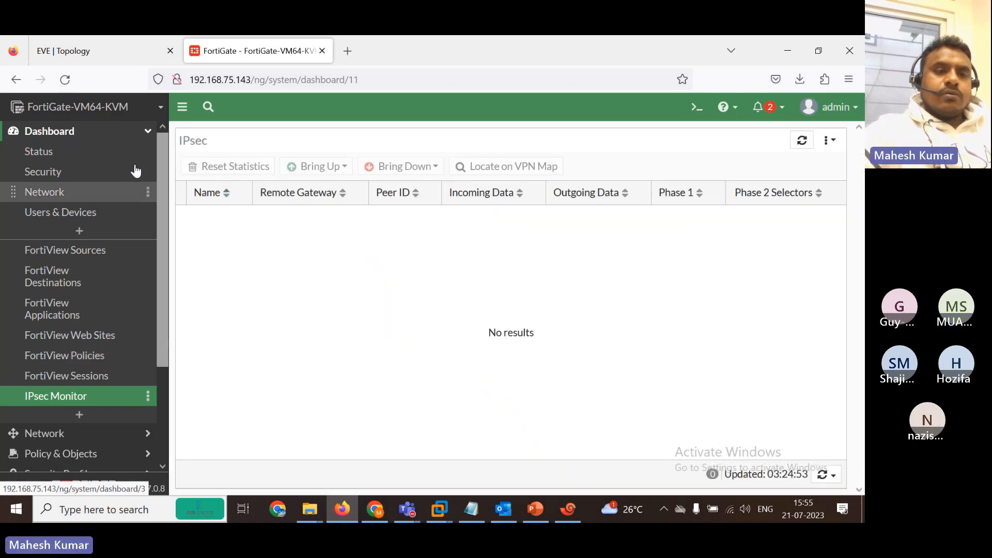
Return to the Status dashboard, then switch to the PowerPoint deck at slide 13.
left_click(49, 151)
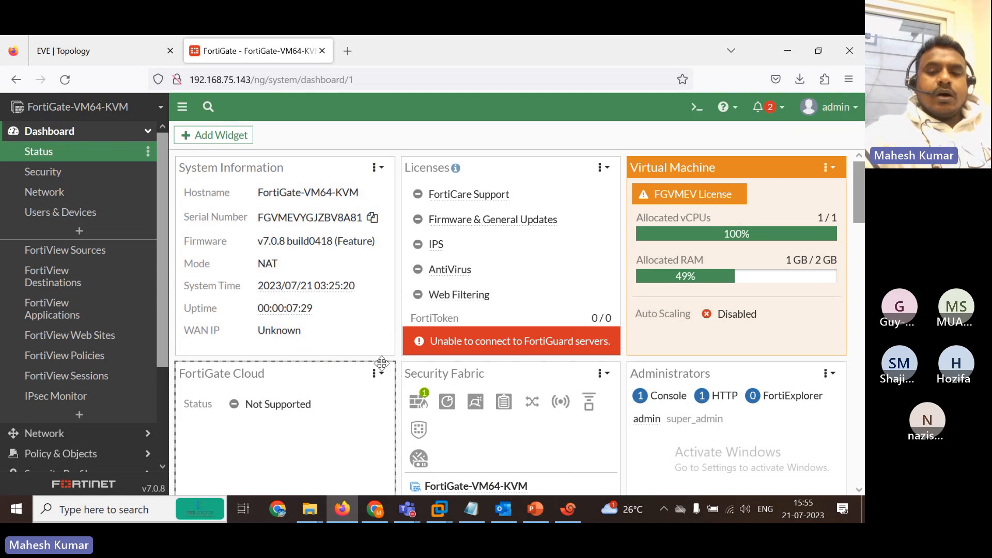
left_click(536, 510)
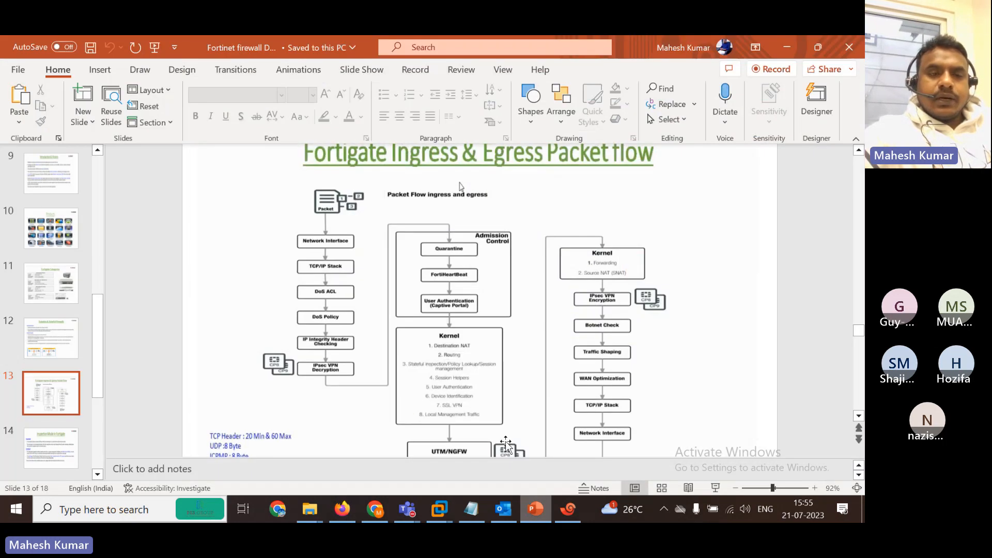
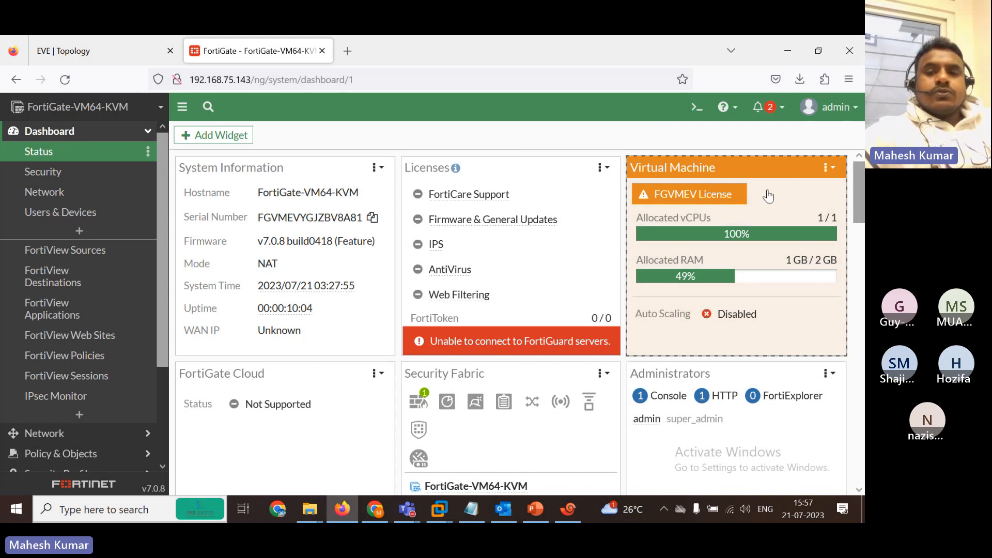
Scroll through the FortiGate terminal output, then return to the browser dashboard.
scroll(345, 191, "down", 4)
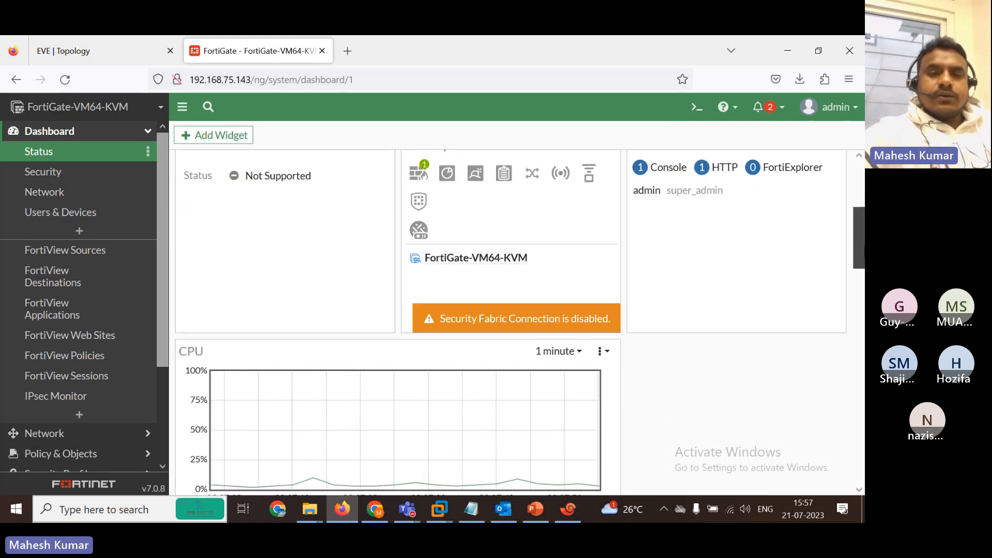
scroll(377, 261, "up", 2)
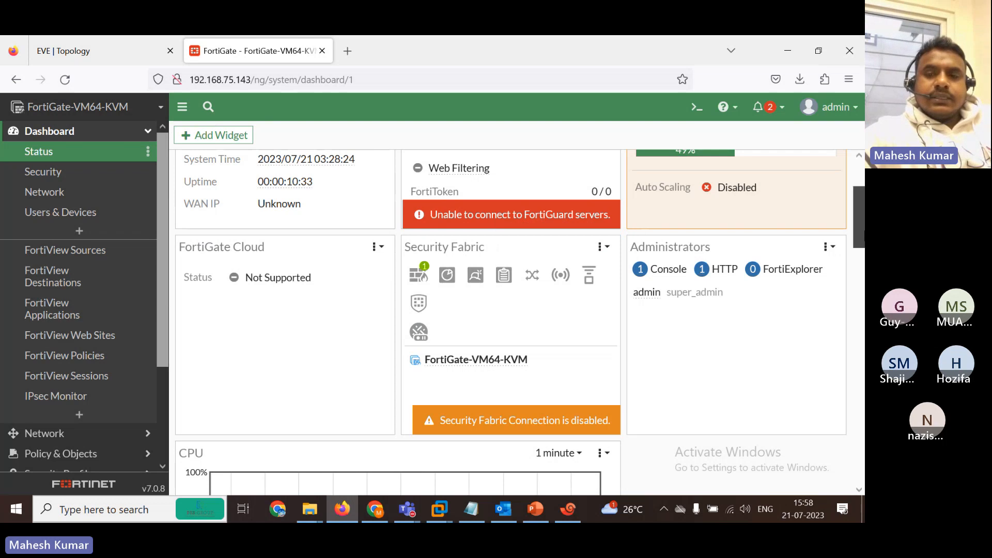
scroll(520, 322, "down", 10)
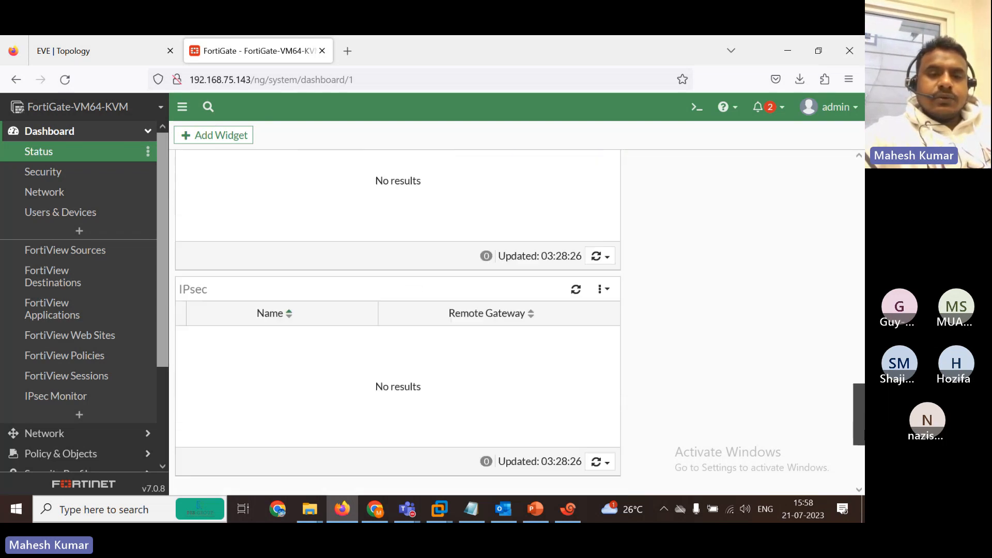
scroll(801, 452, "down", 5)
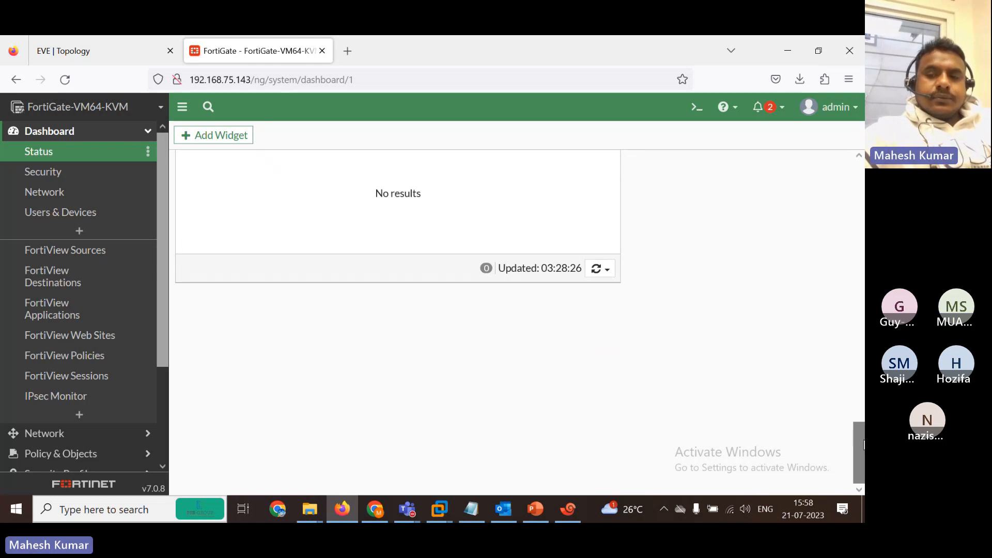
left_click_drag(863, 445, 863, 155)
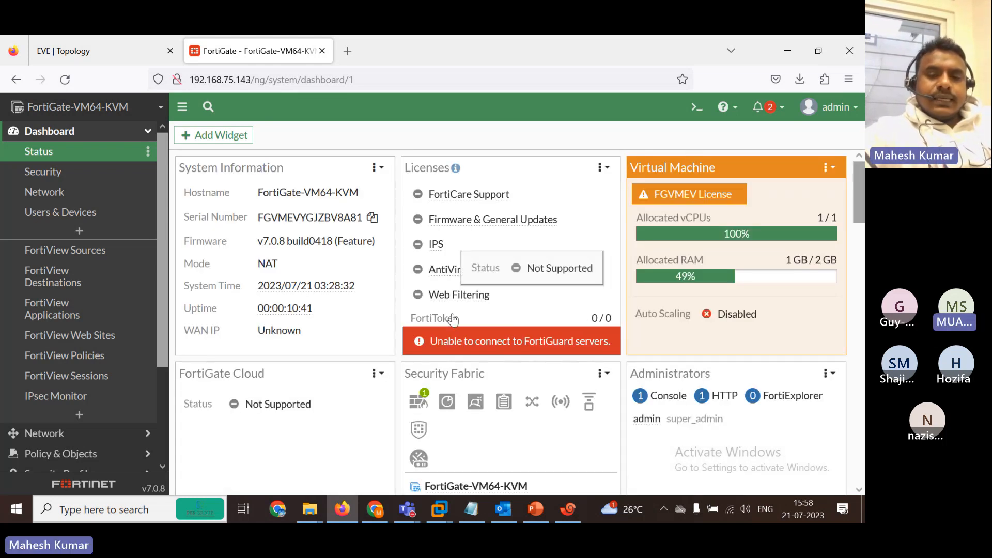
left_click(567, 512)
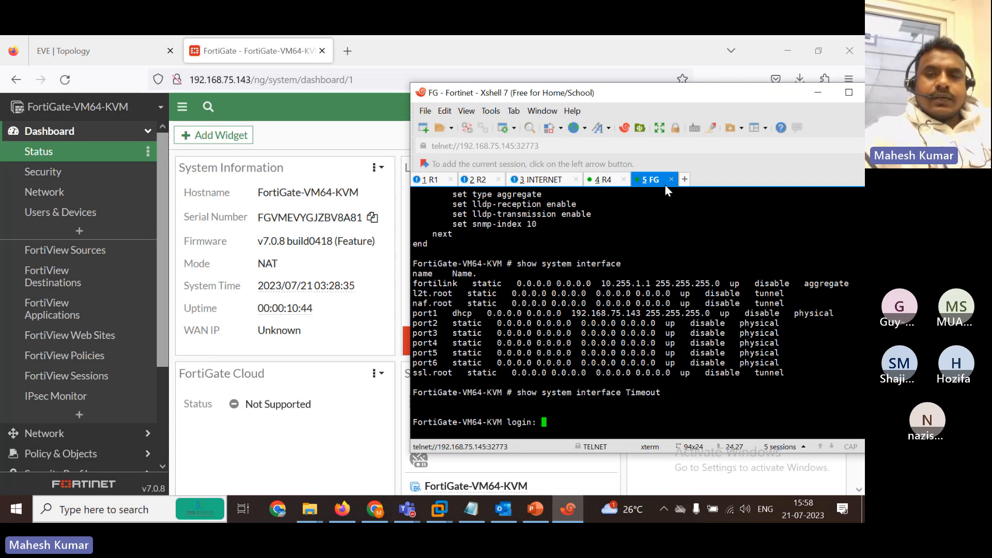
left_click(358, 448)
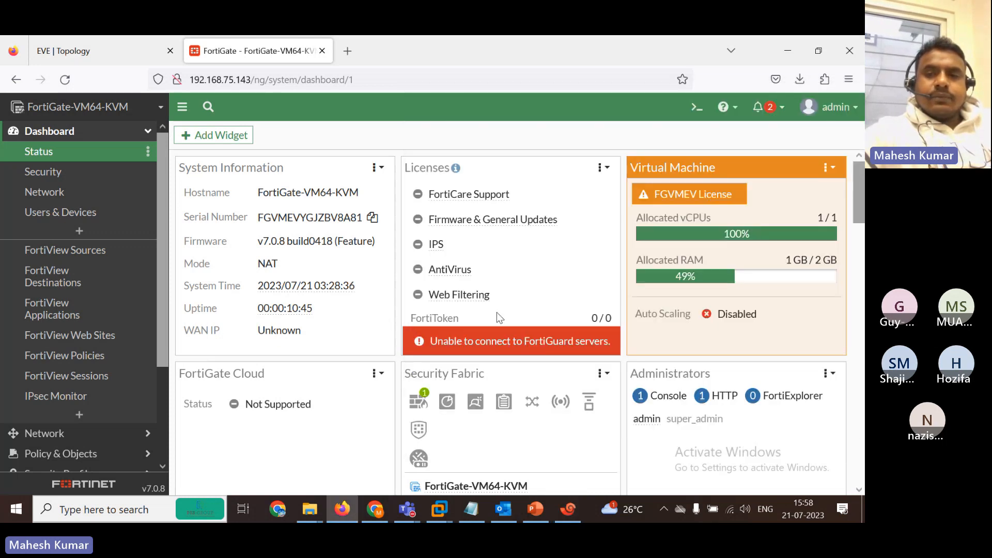
In the GUI CLI console, run 'show system interface ?' and highlight port1's address 192.168.75.143.
left_click(695, 109)
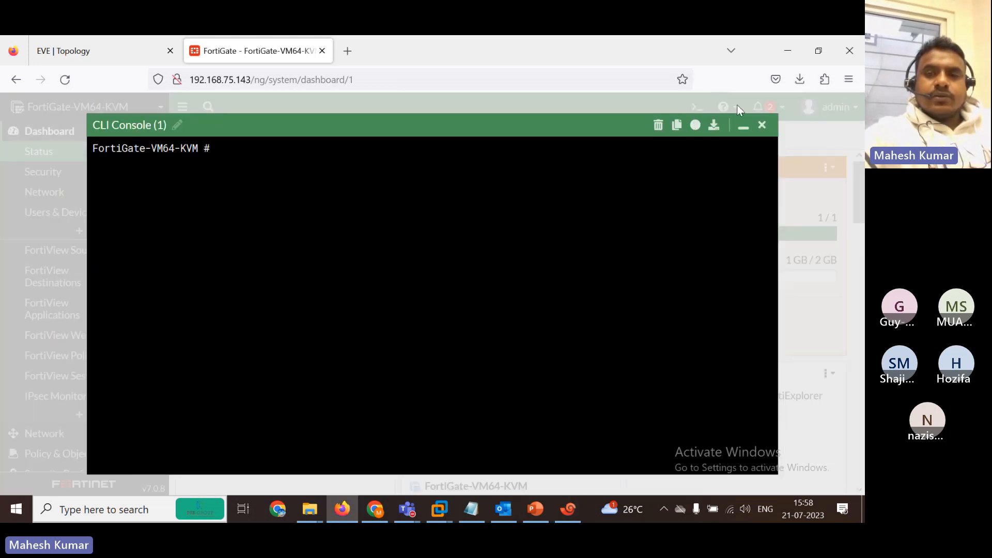
left_click(764, 129)
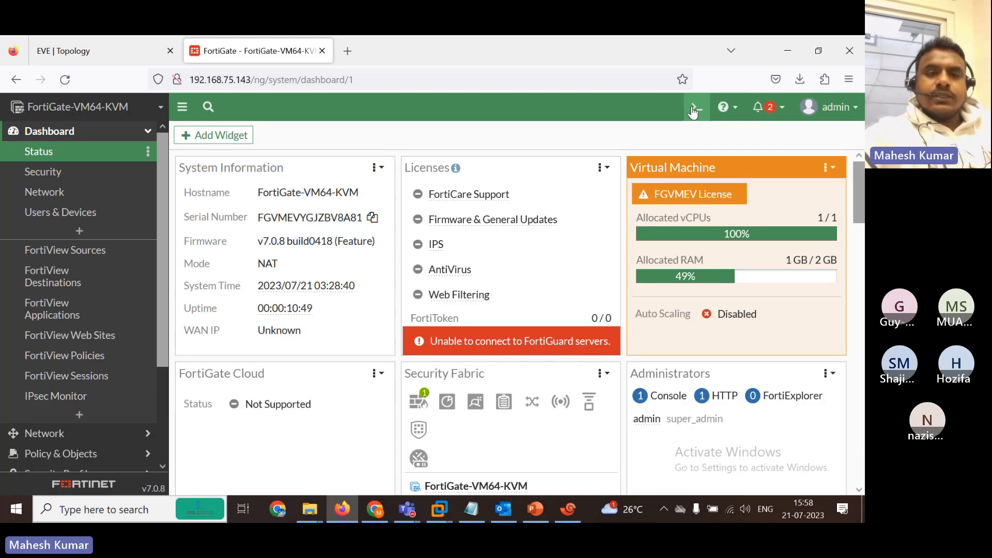
left_click(696, 107)
type("sh")
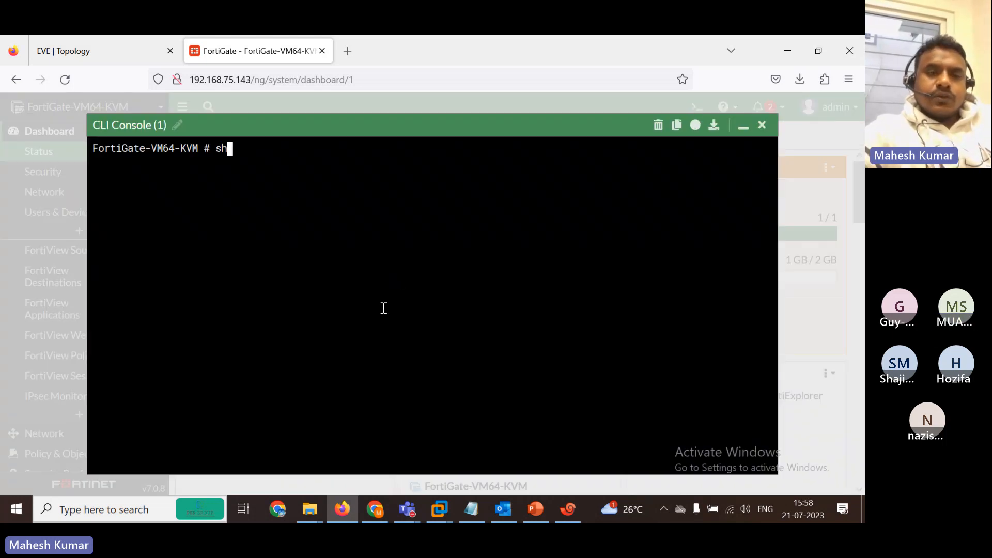
type("ow system interface ")
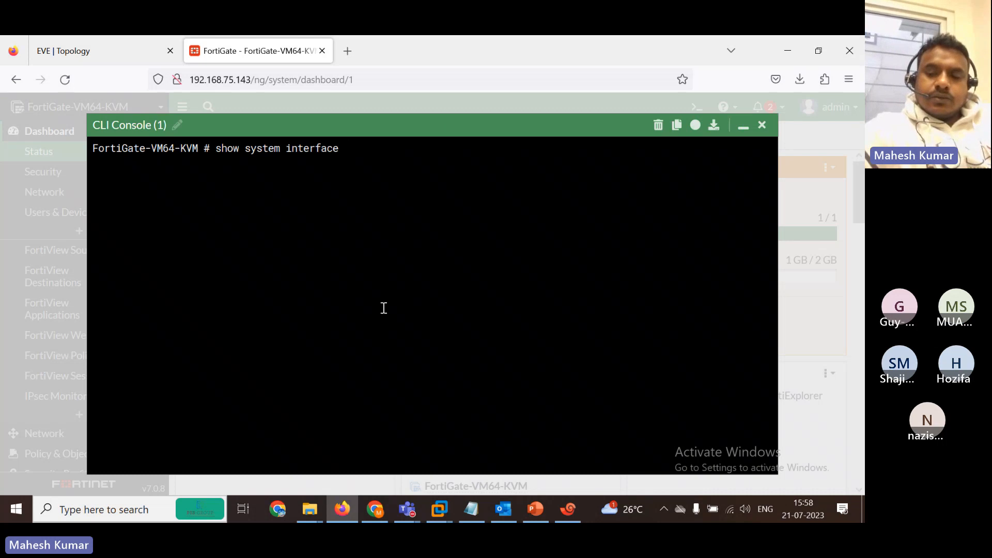
type("?")
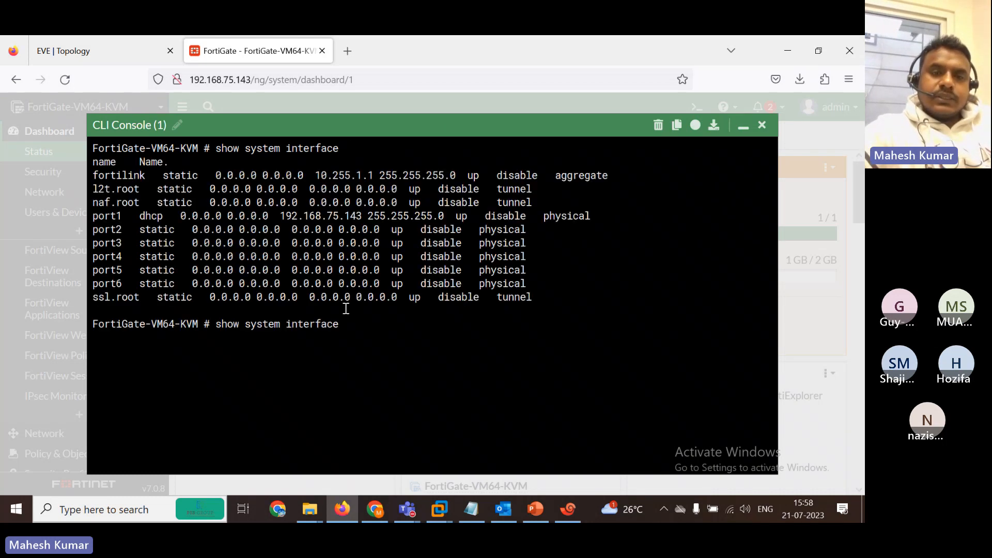
left_click_drag(289, 216, 370, 216)
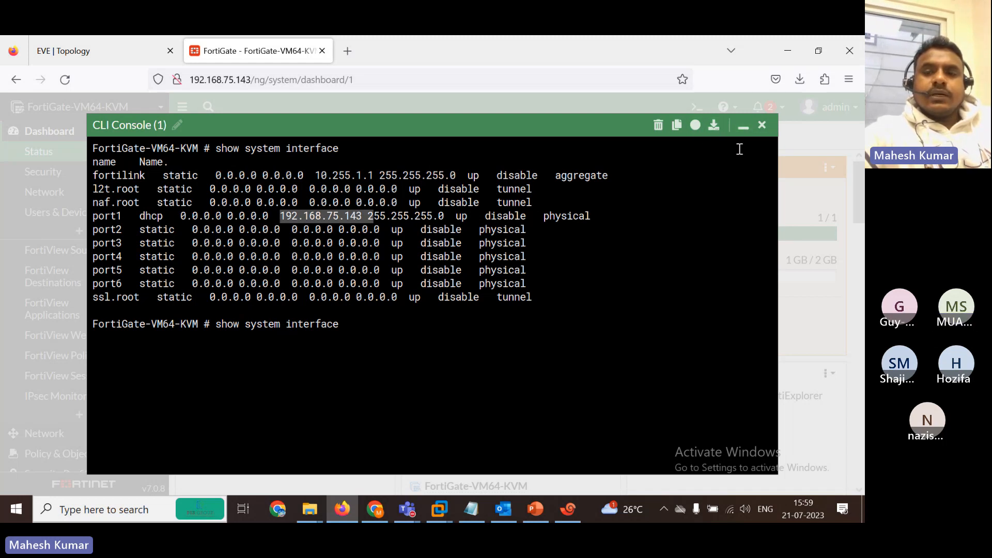
left_click(763, 130)
Review the pending warnings and admin account menu, then bring up the hostname's settings shortcuts.
key("alt+Tab")
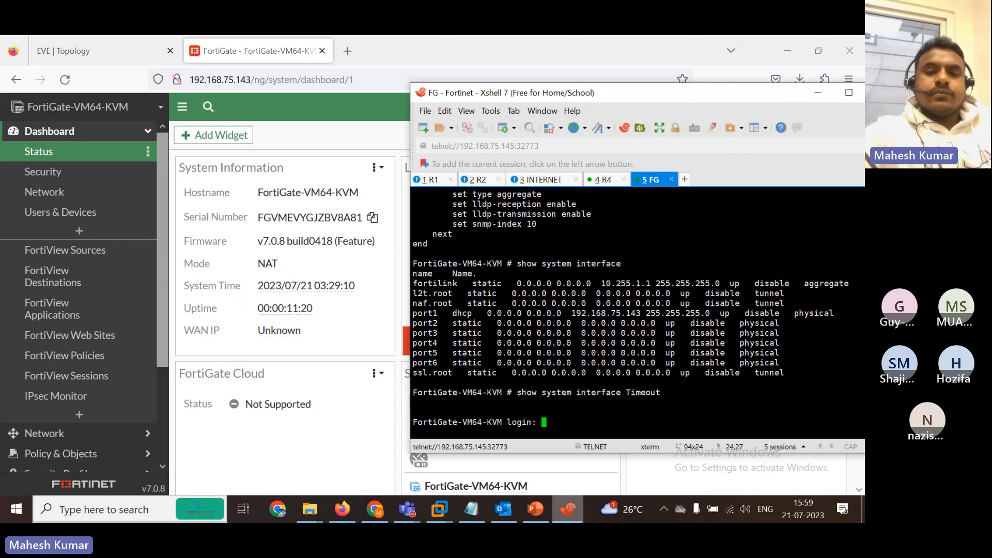
left_click(353, 447)
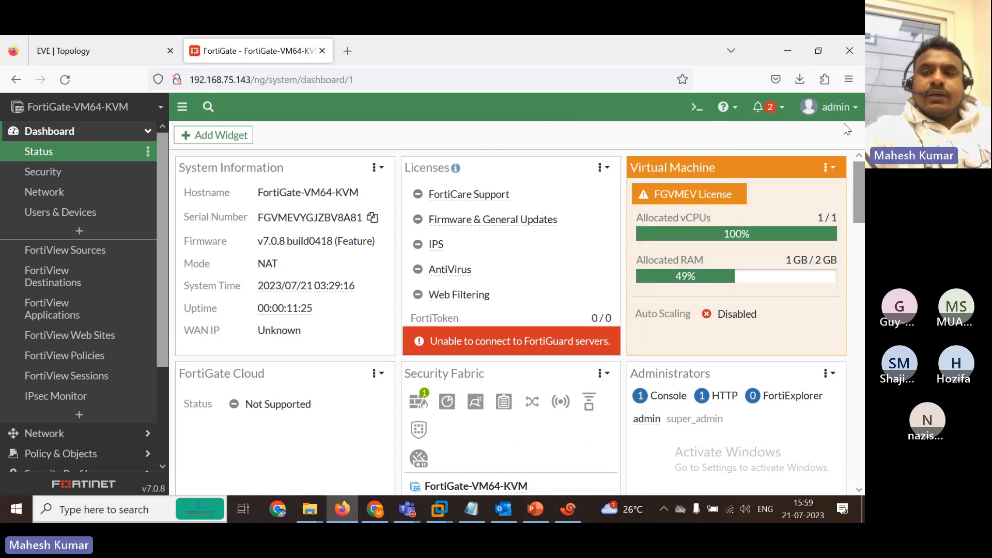
left_click(770, 111)
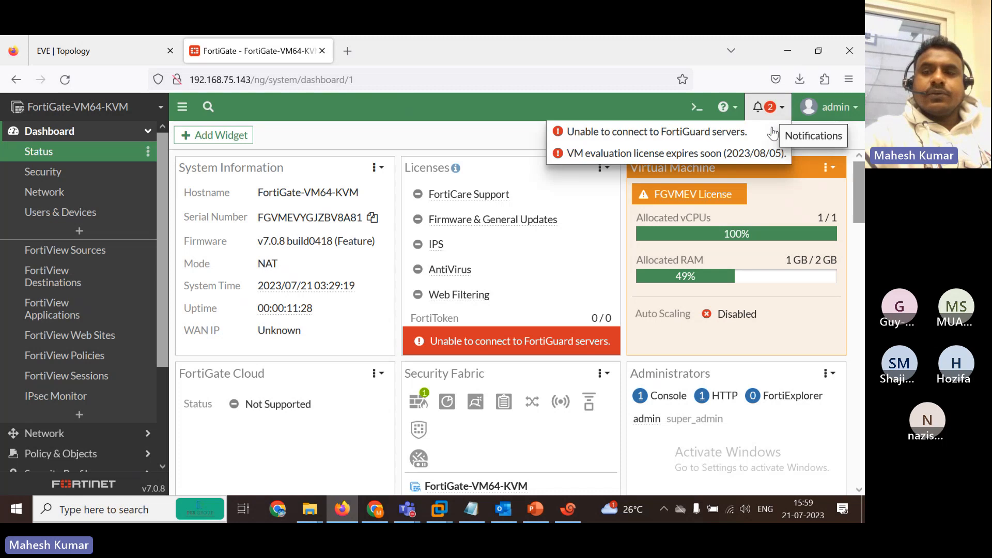
left_click(841, 117)
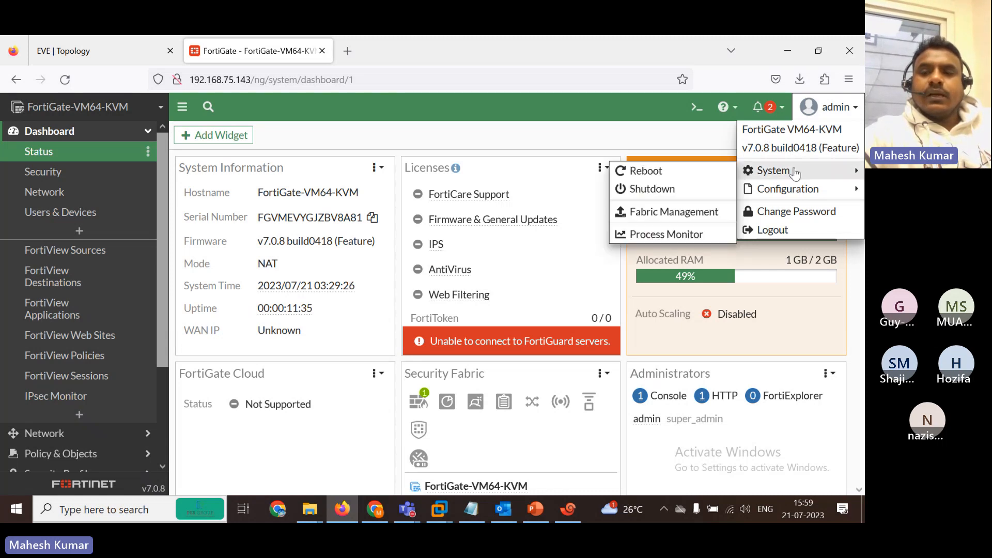
mouse_move(817, 171)
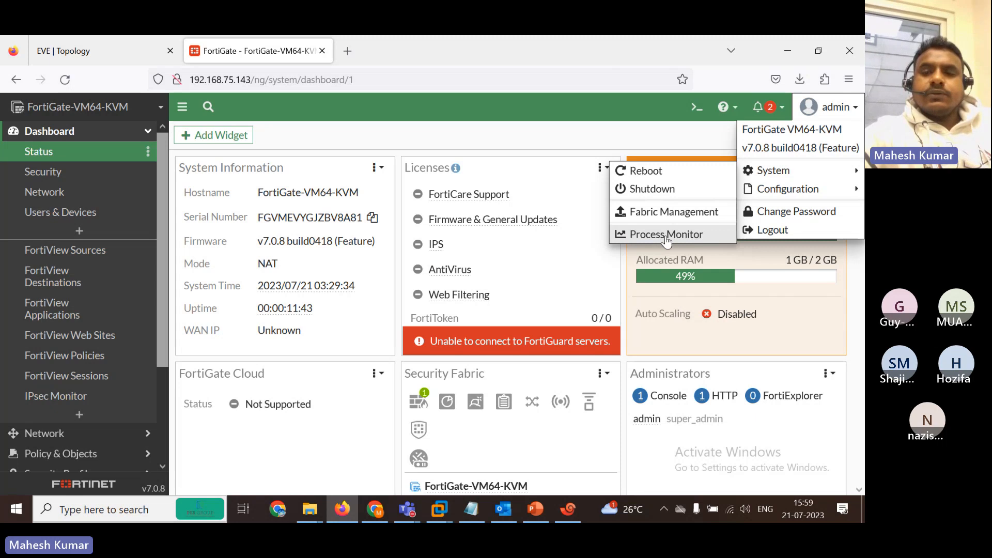
mouse_move(777, 198)
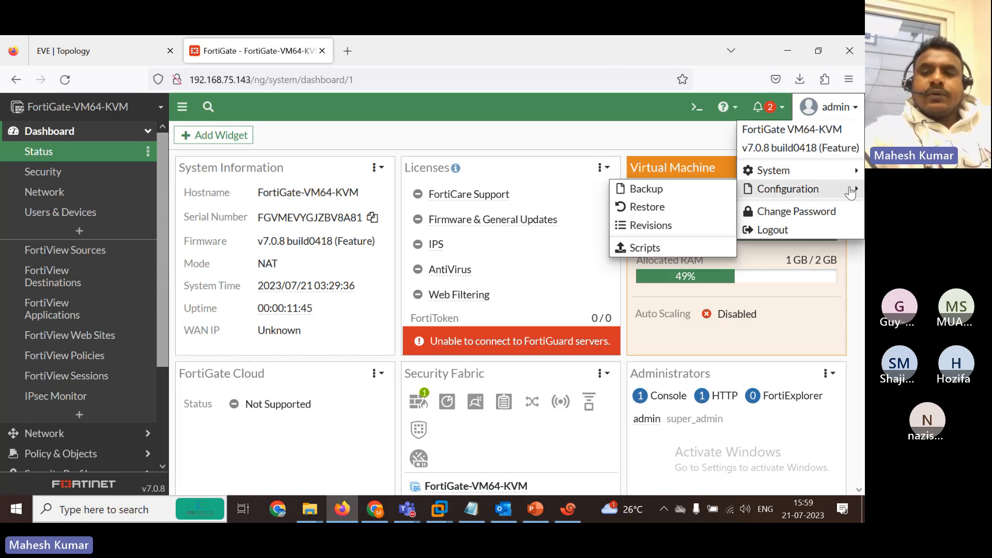
mouse_move(852, 193)
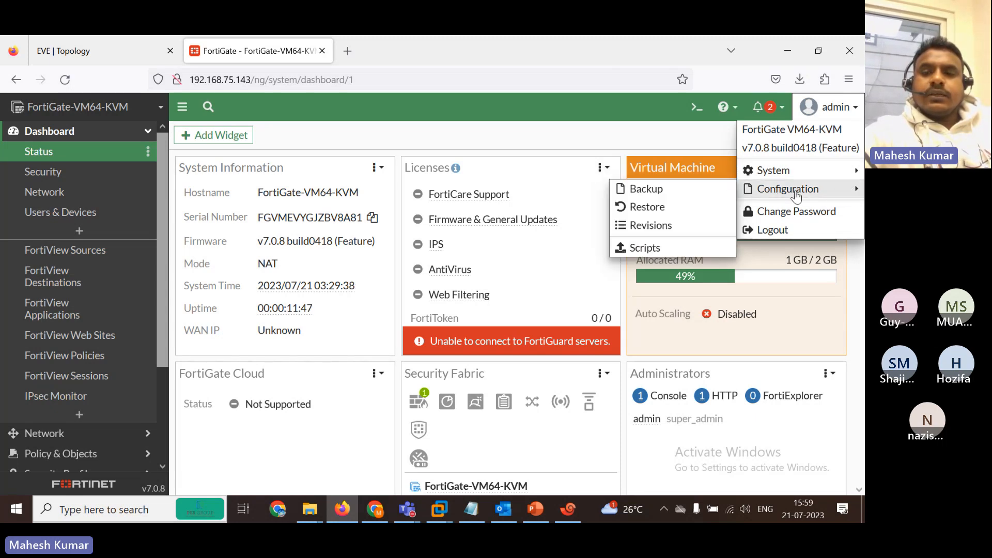
left_click(321, 201)
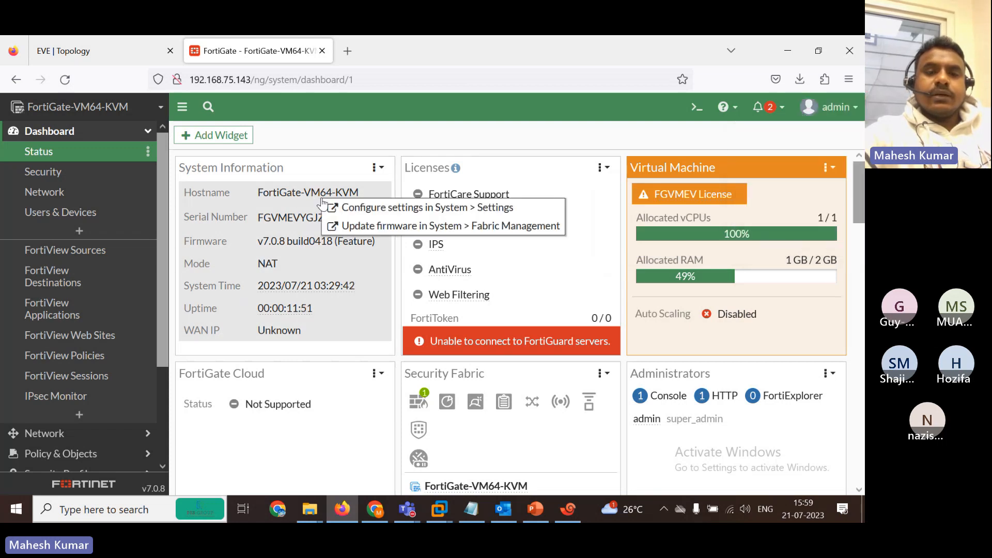
Change the host name to FortiGate-12 in System Settings and apply it.
left_click(396, 209)
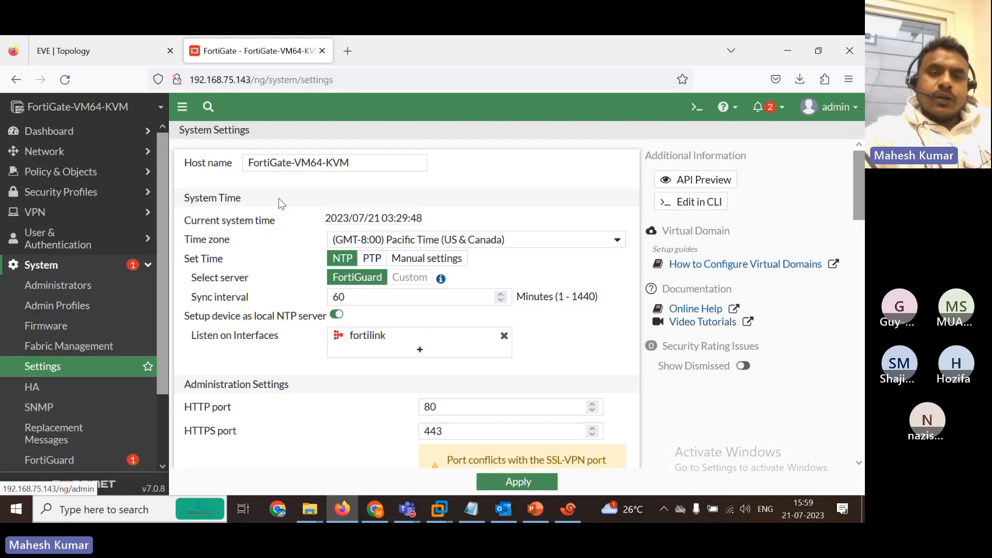
left_click(360, 162)
key("BackSpace")
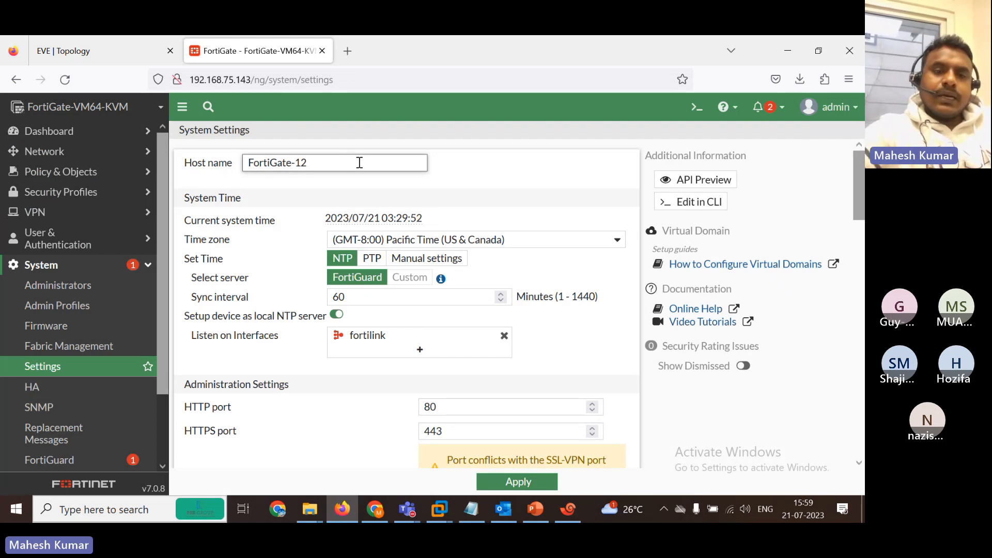
left_click(527, 484)
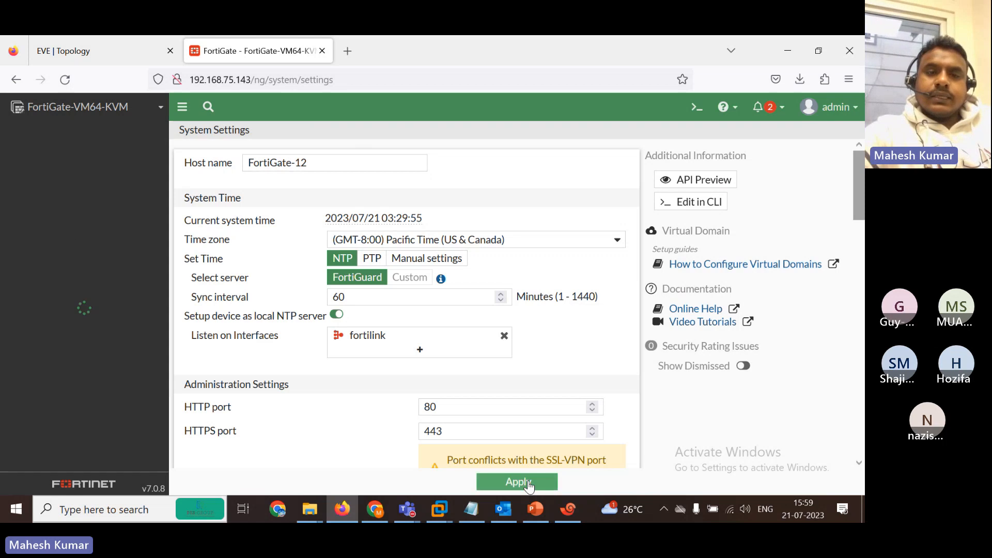
left_click(831, 107)
mouse_move(841, 182)
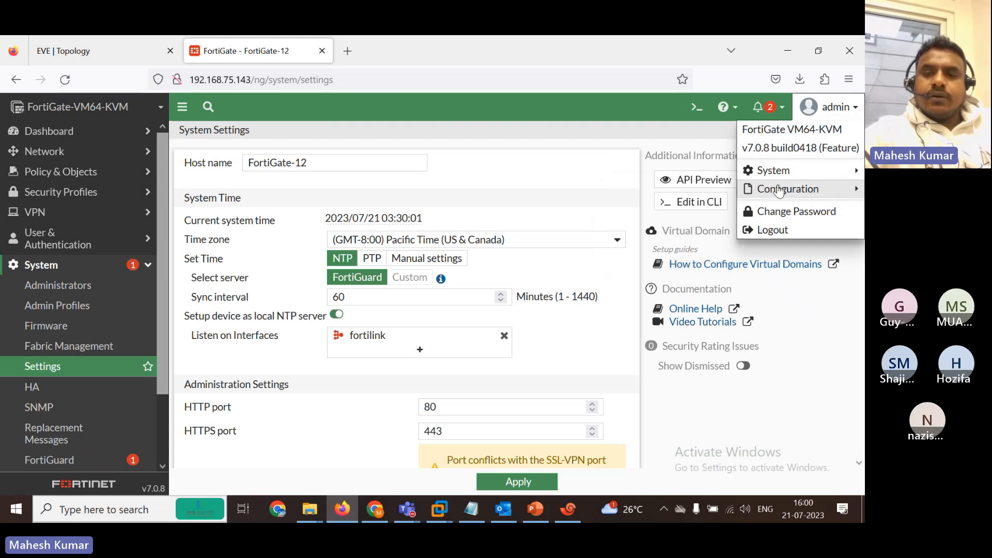
Download a configuration backup of the FortiGate-12 settings to the PC.
left_click(665, 188)
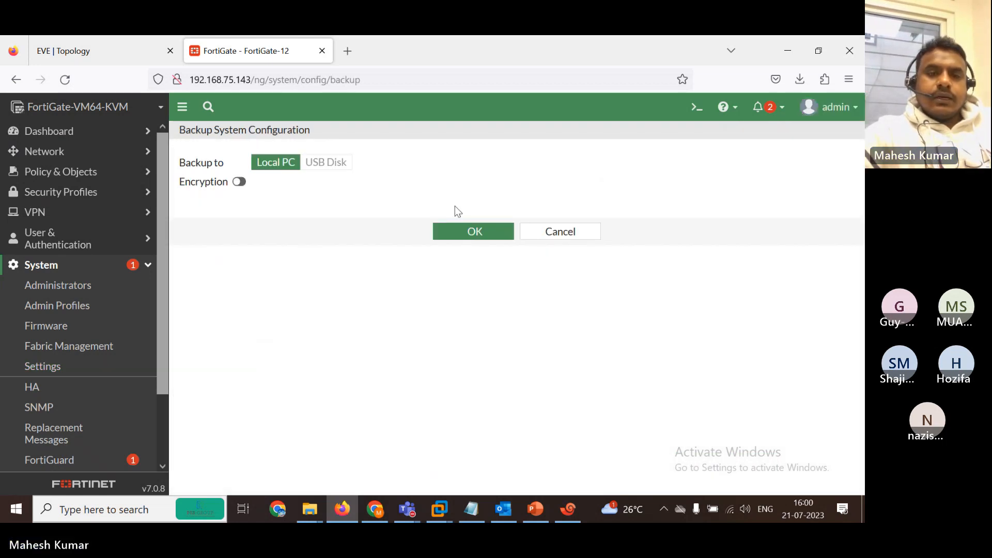
left_click(459, 232)
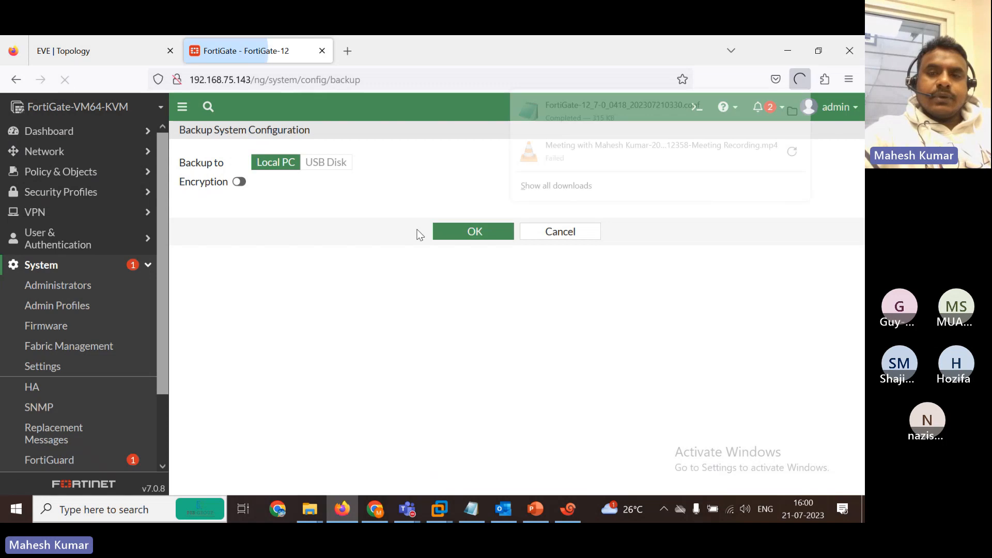
left_click(471, 81)
key("Escape")
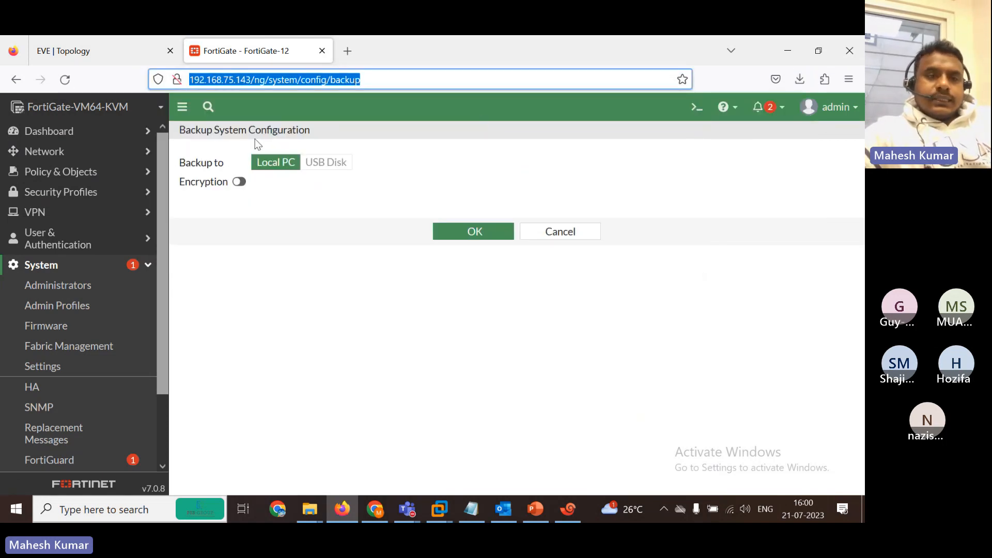
From the Status dashboard's hostname shortcut, rename the host to FortiGate-22 and apply it.
left_click(62, 133)
left_click(94, 151)
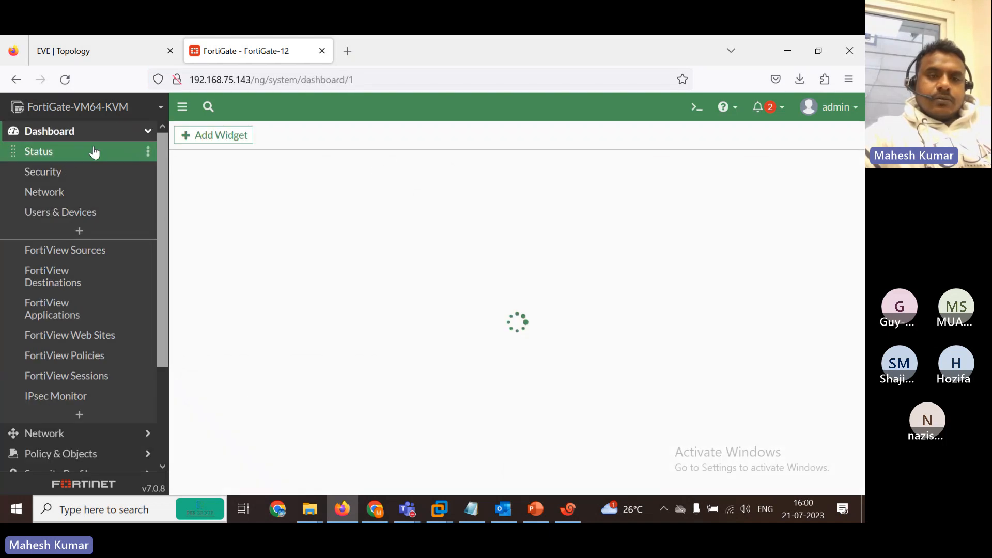
left_click(248, 211)
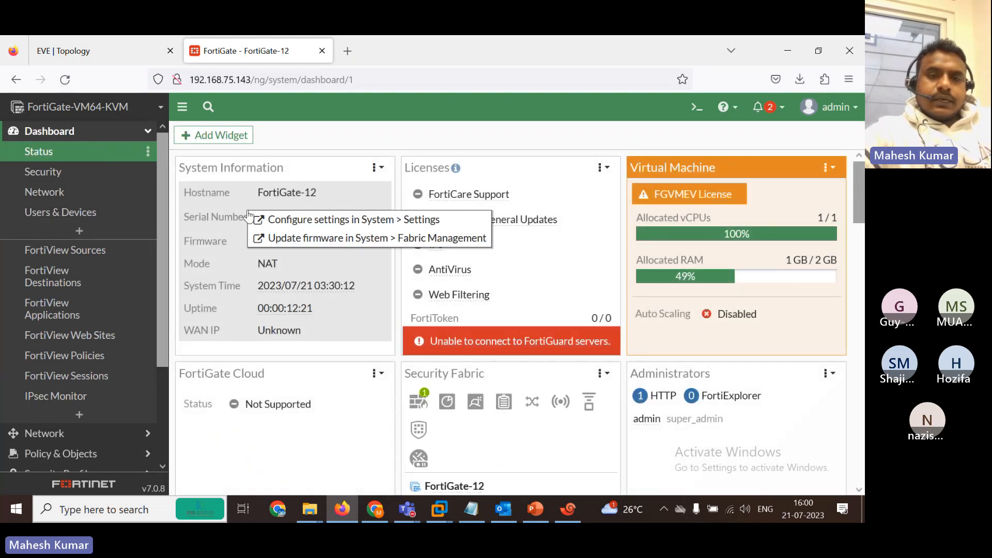
left_click(325, 219)
left_click(325, 157)
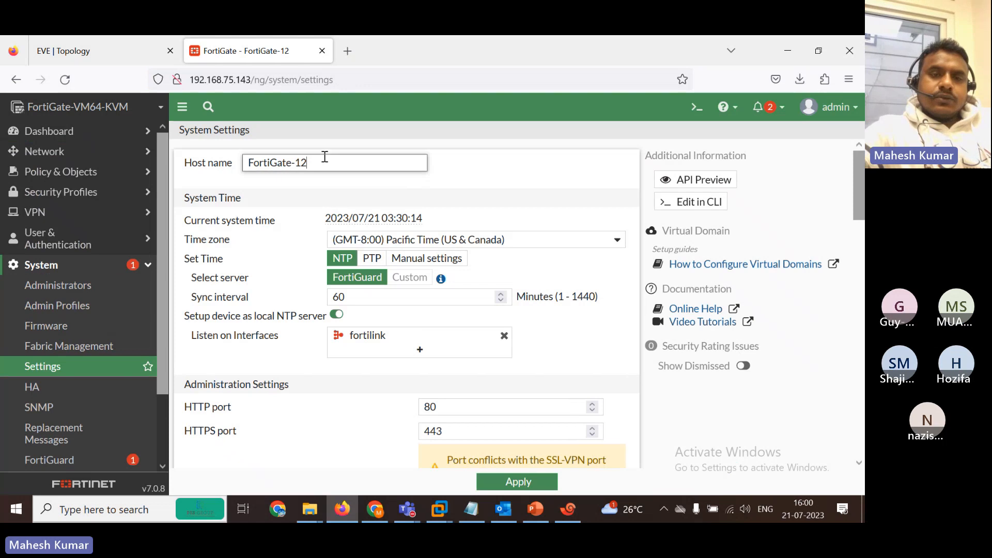
key("BackSpace")
key("BackSpace")
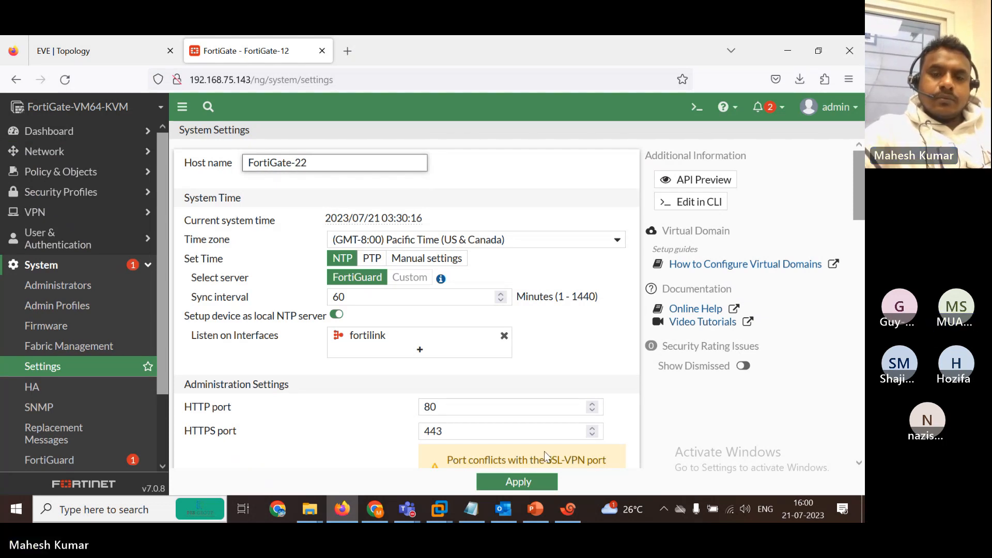
left_click(519, 483)
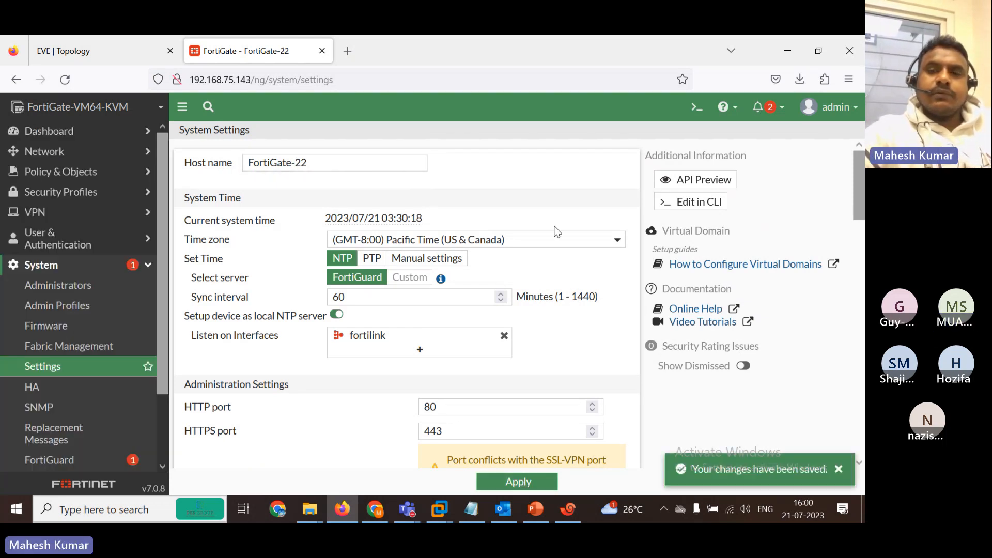
right_click(853, 110)
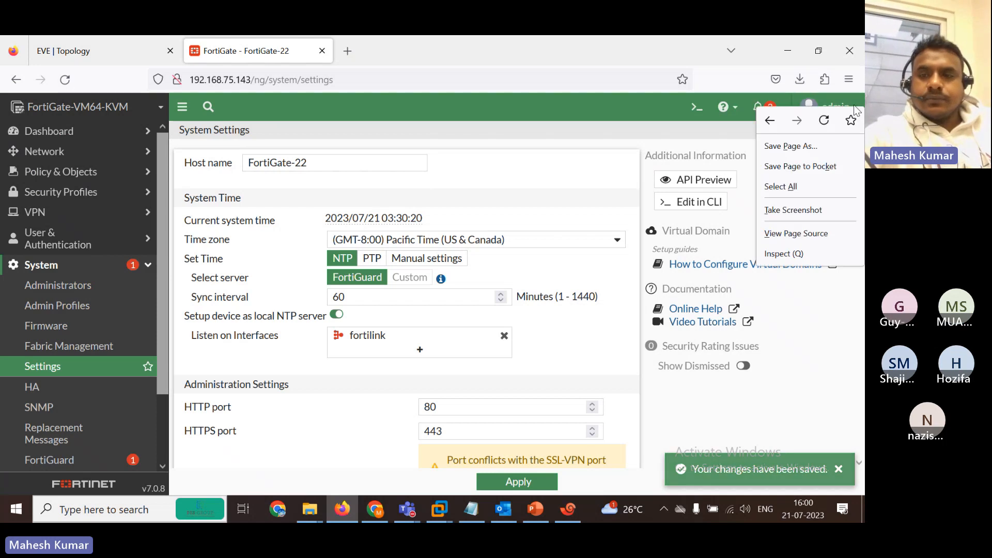
left_click(653, 107)
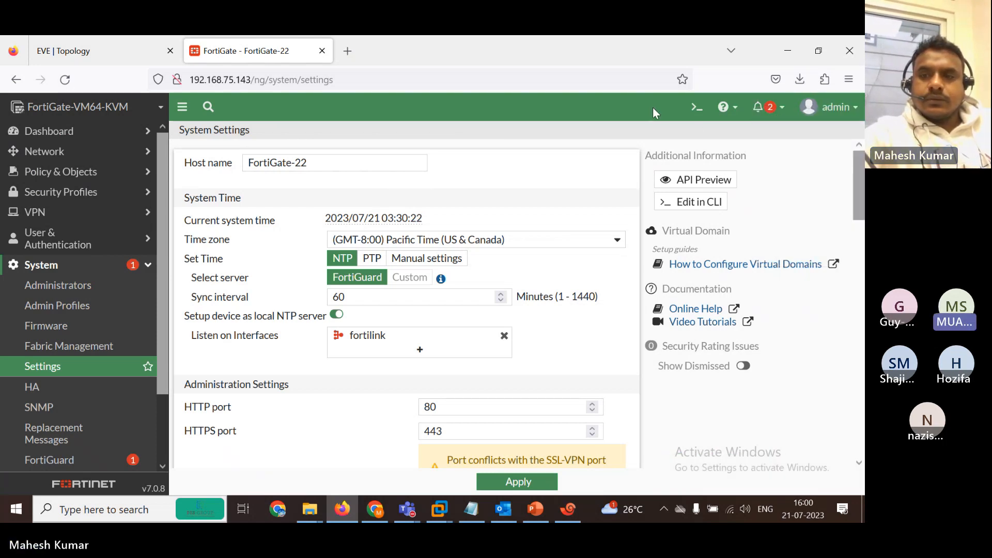
left_click(838, 111)
Restore FortiGate-12_7-0_0418_202307210330.conf from the local PC and accept the device reboot.
mouse_move(819, 190)
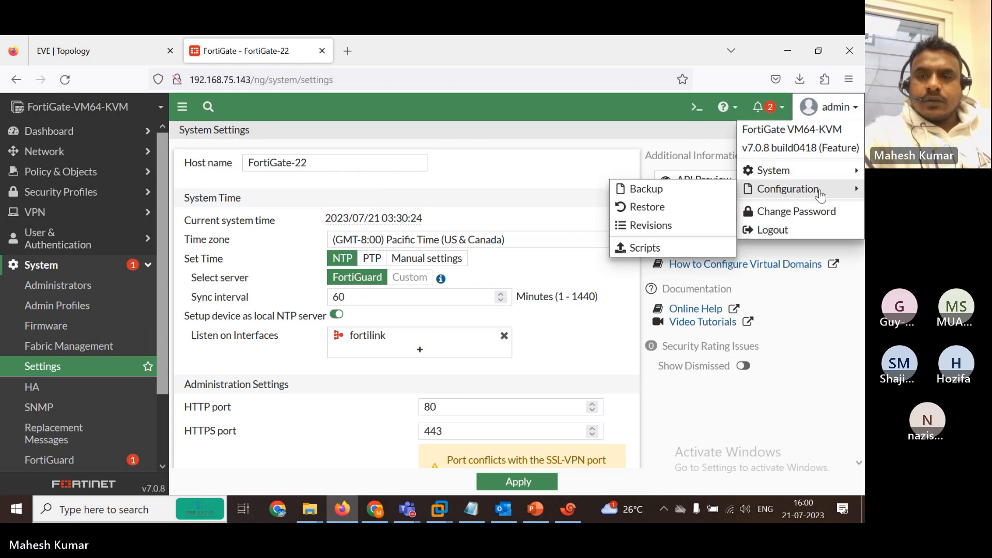
left_click(671, 208)
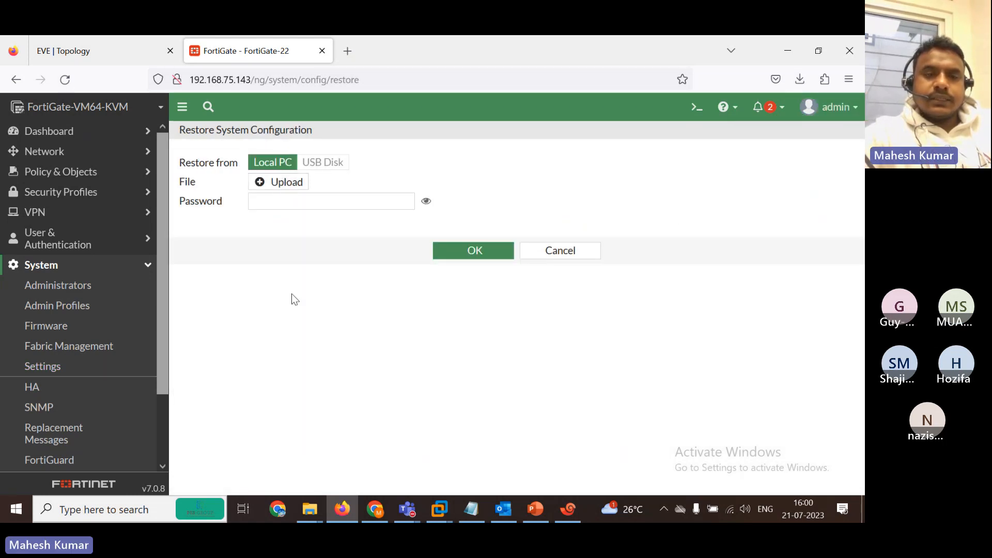
left_click(261, 185)
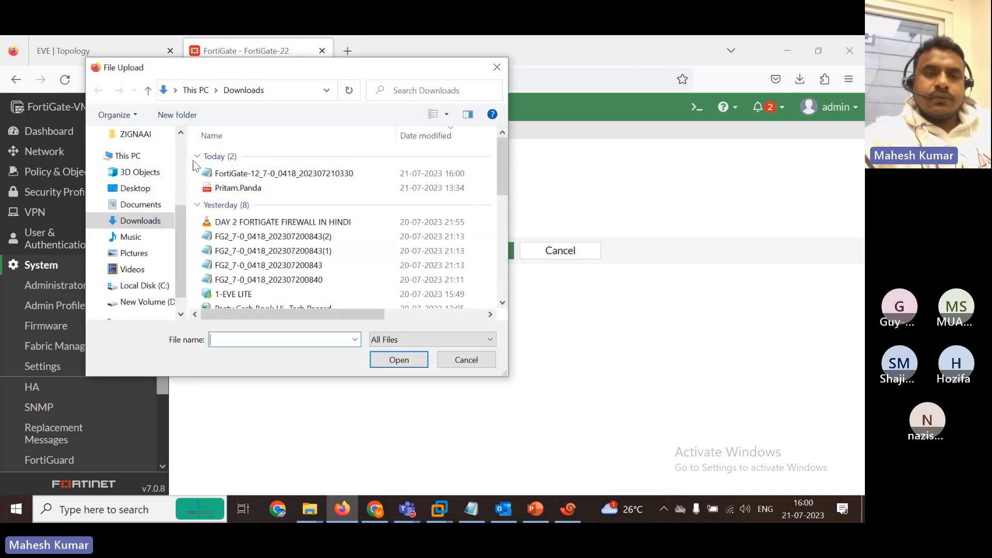
left_click(242, 172)
left_click(399, 360)
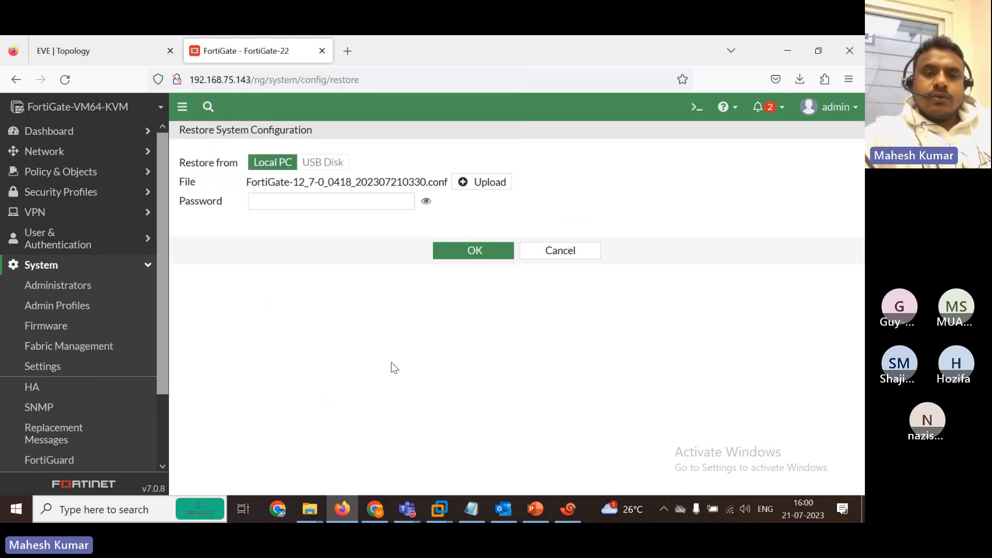
left_click(472, 250)
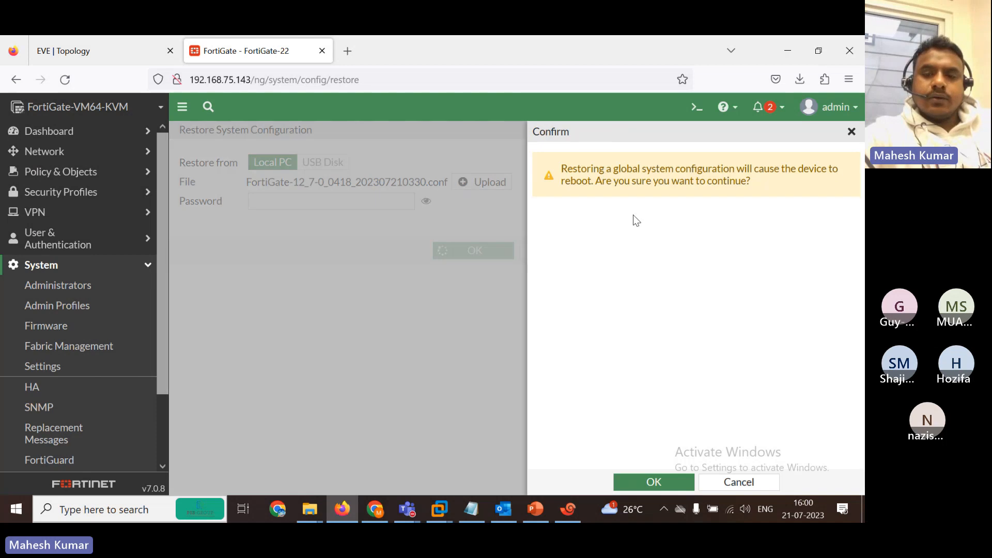
left_click(648, 481)
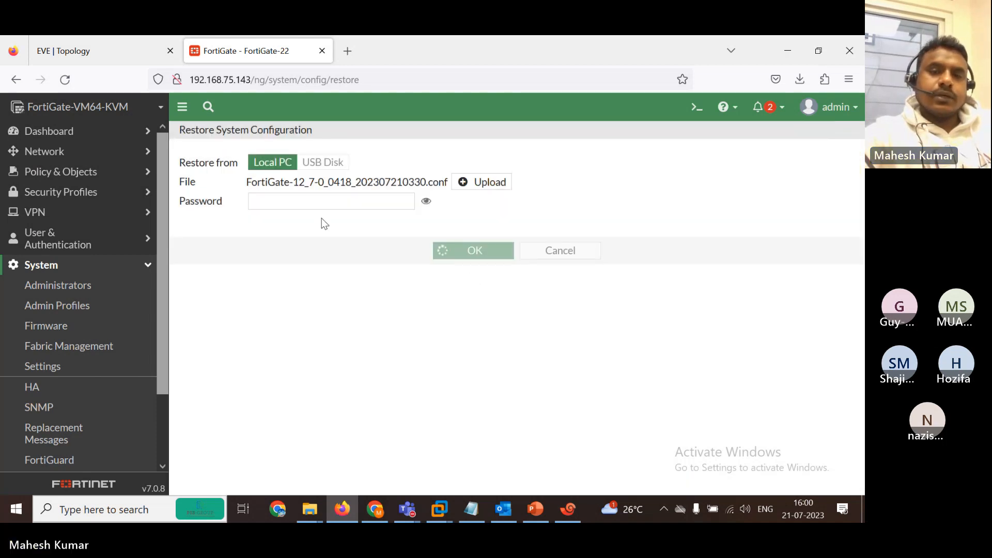
Open FortiGate-12_7-0_0418_202307210330.conf in Notepad, highlight the hostname FortiGate-12, then close it.
mouse_move(314, 505)
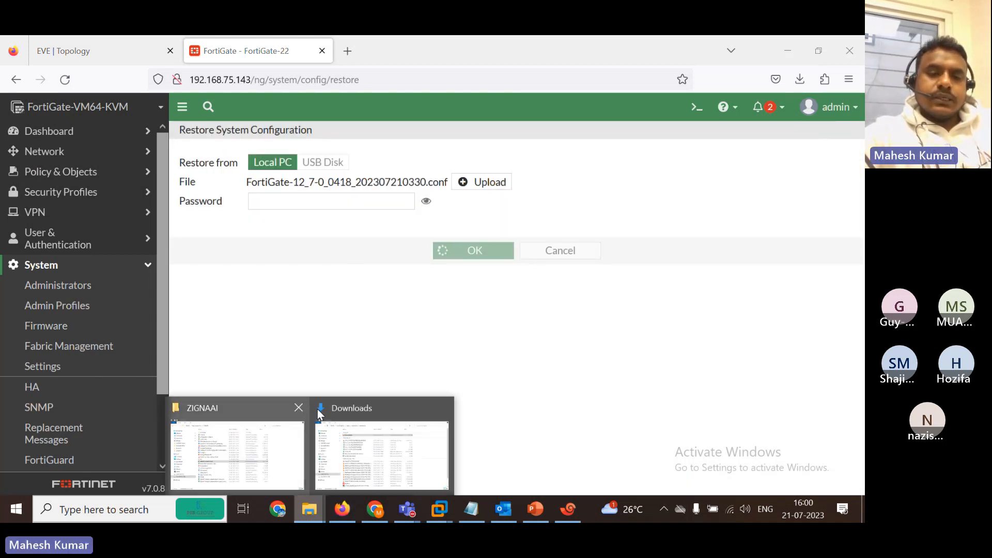
left_click(381, 455)
left_click(211, 144)
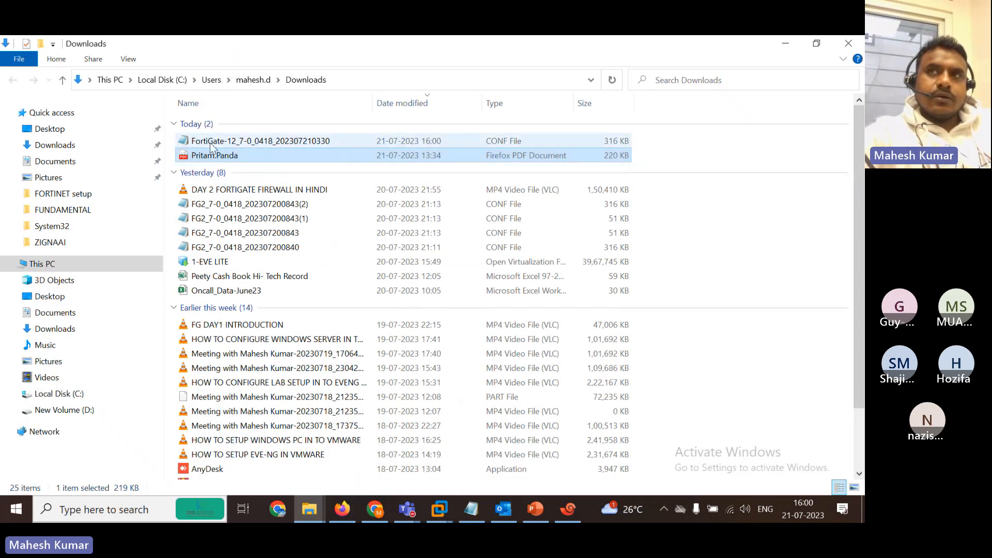
double_click(210, 145)
left_click(389, 111)
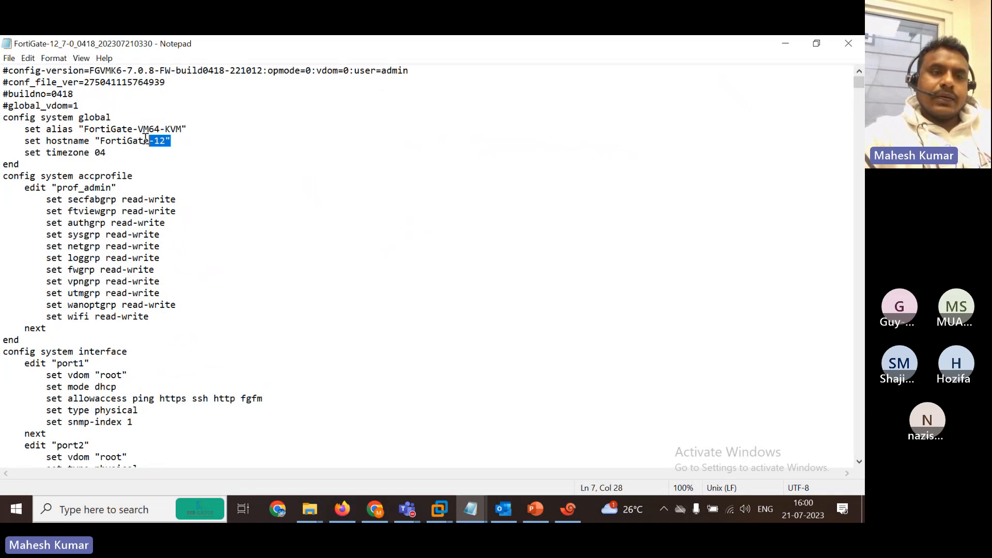
left_click_drag(146, 138, 185, 138)
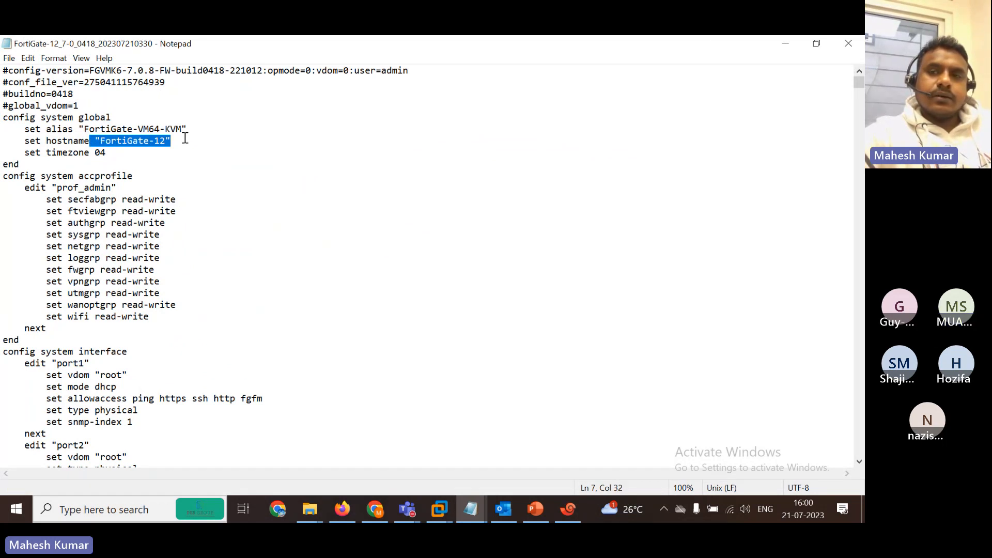
left_click(852, 42)
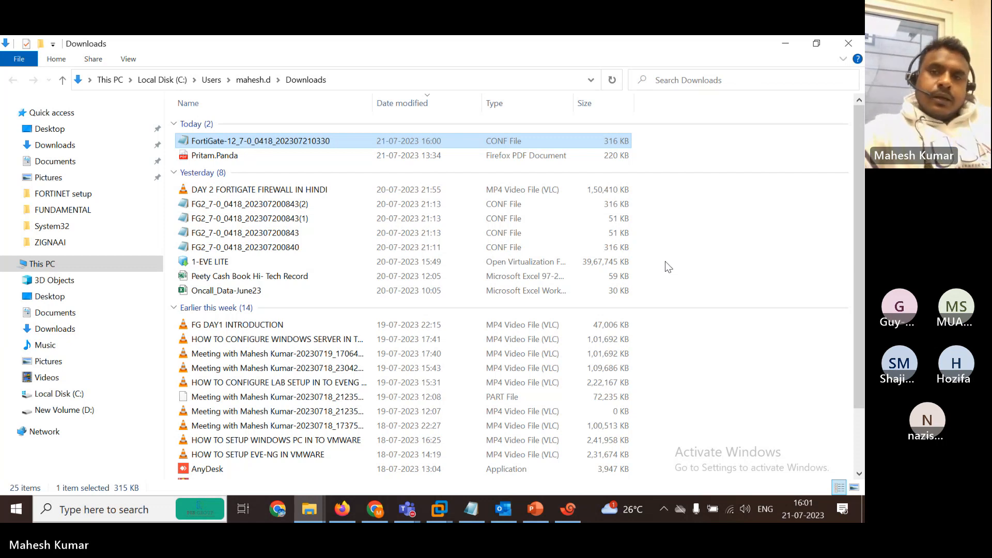
Minimize Downloads to view the rebooting FortiGate page, then switch to the Teams meeting.
left_click(784, 46)
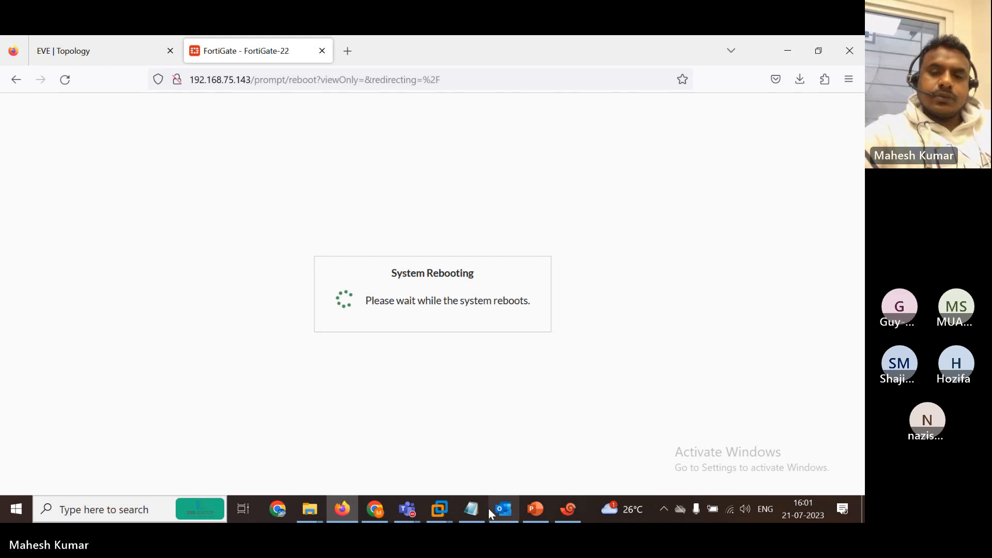
mouse_move(410, 502)
left_click(445, 447)
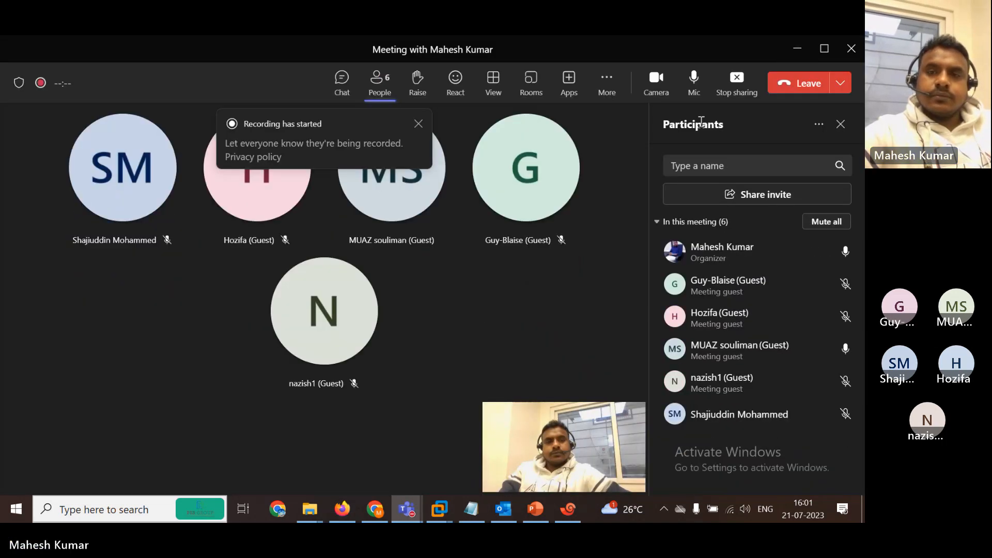
Toggle the Teams microphone off and on, then minimize the meeting to check the FortiGate page.
left_click(694, 77)
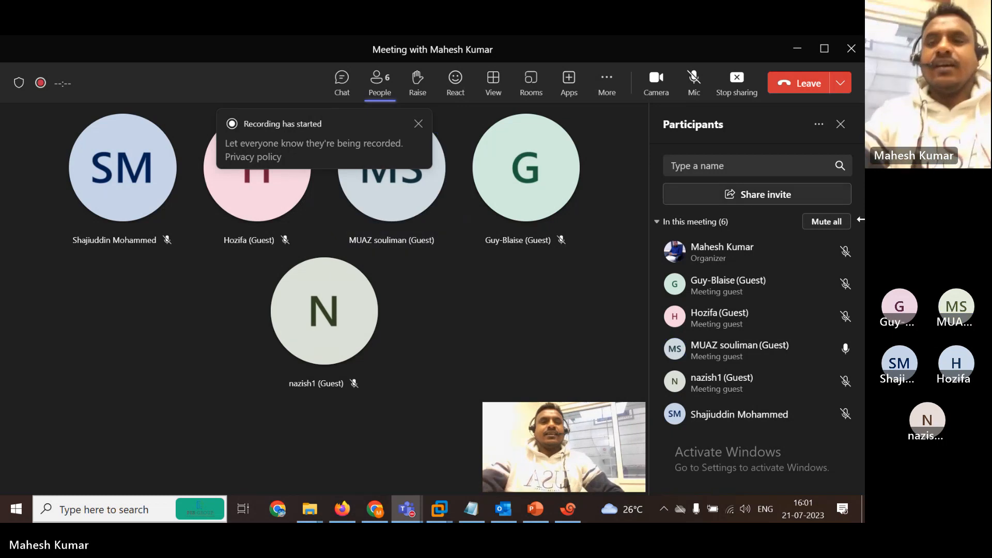
left_click(694, 83)
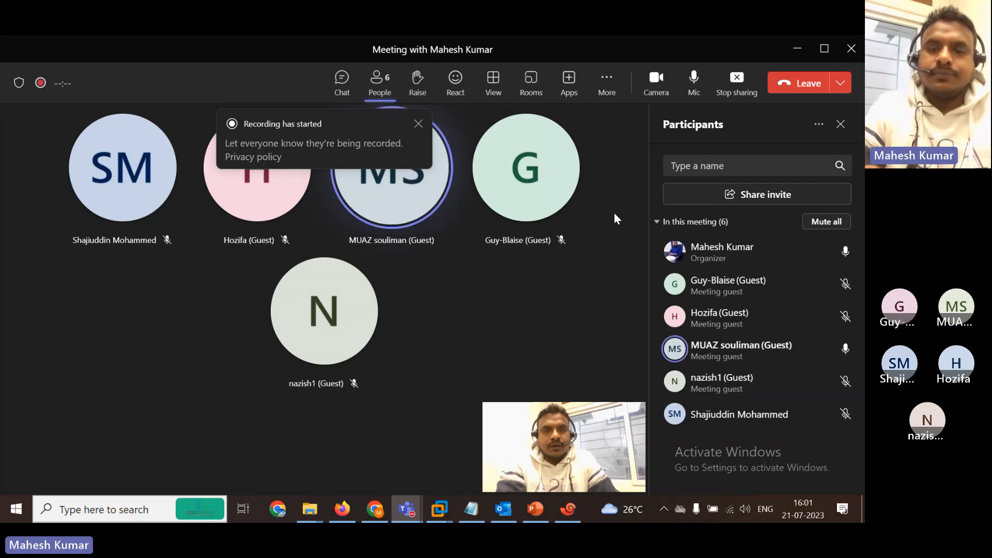
left_click(794, 47)
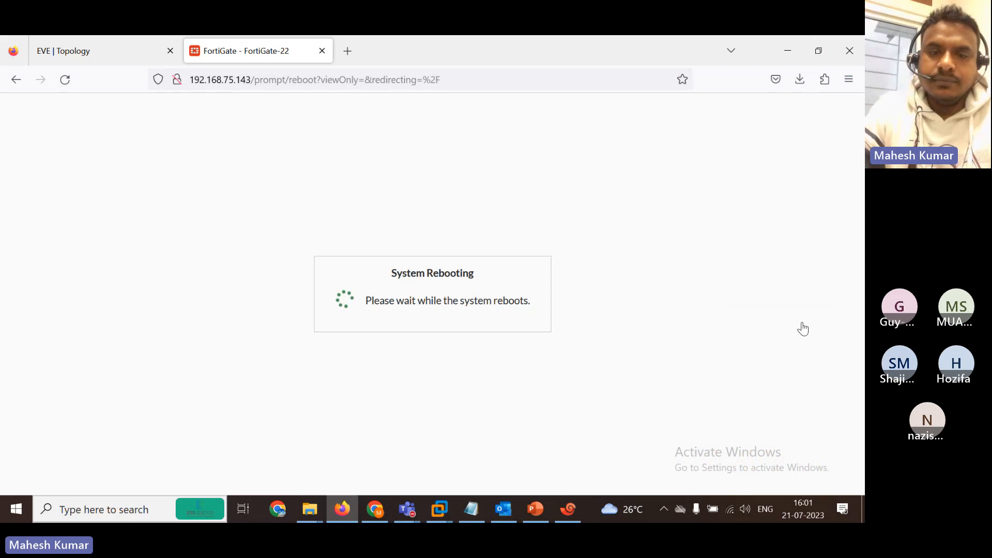
left_click(298, 82)
Bring the Teams meeting back and leave the microphone unmuted after toggling it.
mouse_move(382, 522)
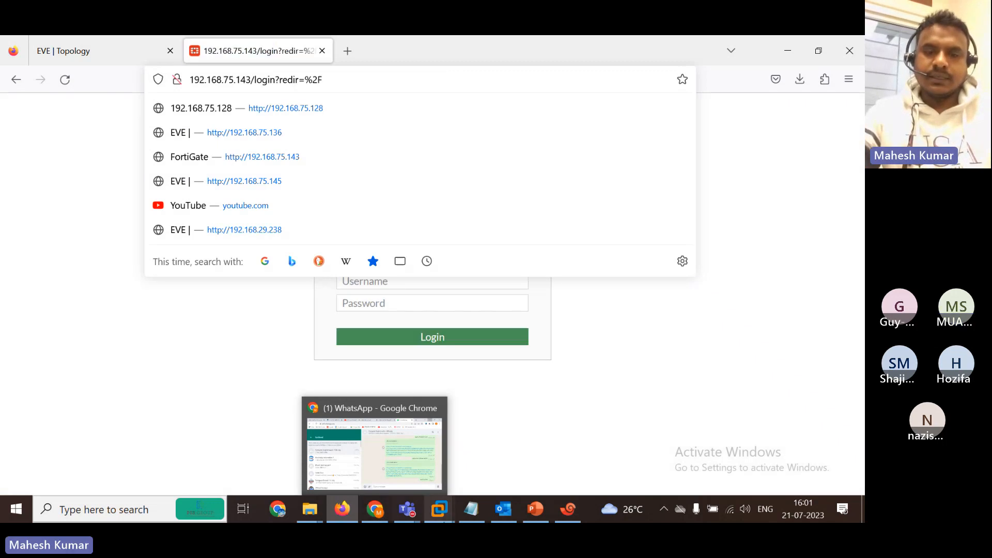
mouse_move(412, 512)
left_click(428, 436)
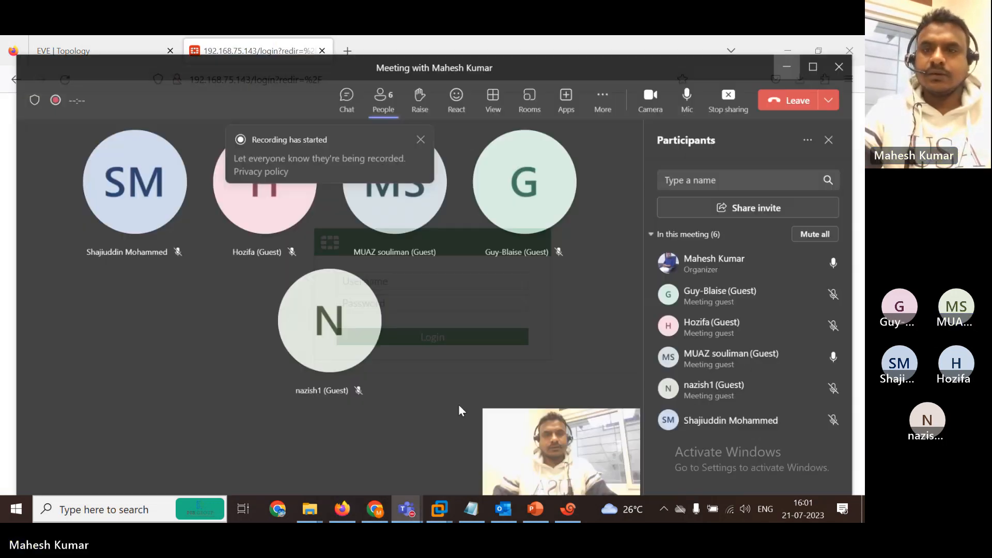
left_click(695, 82)
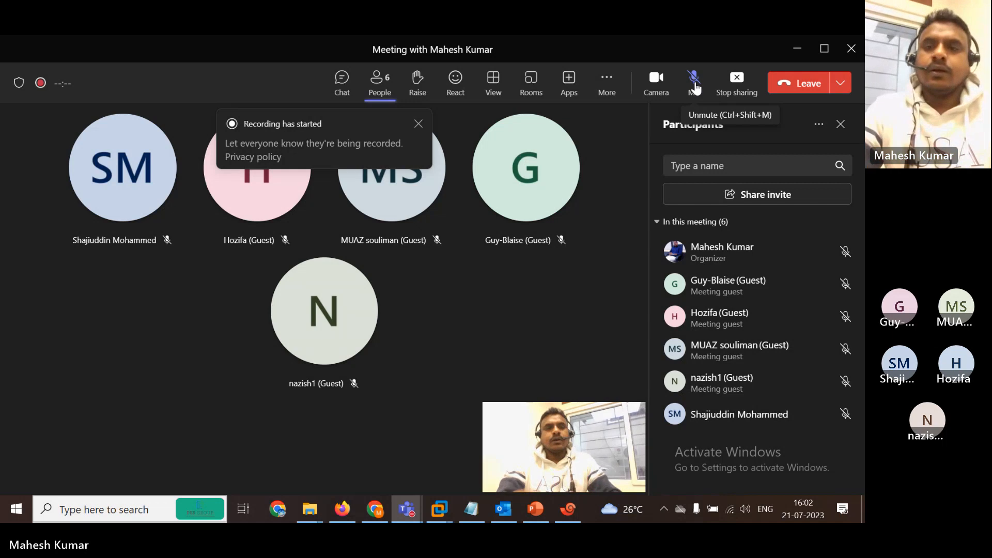
left_click(685, 86)
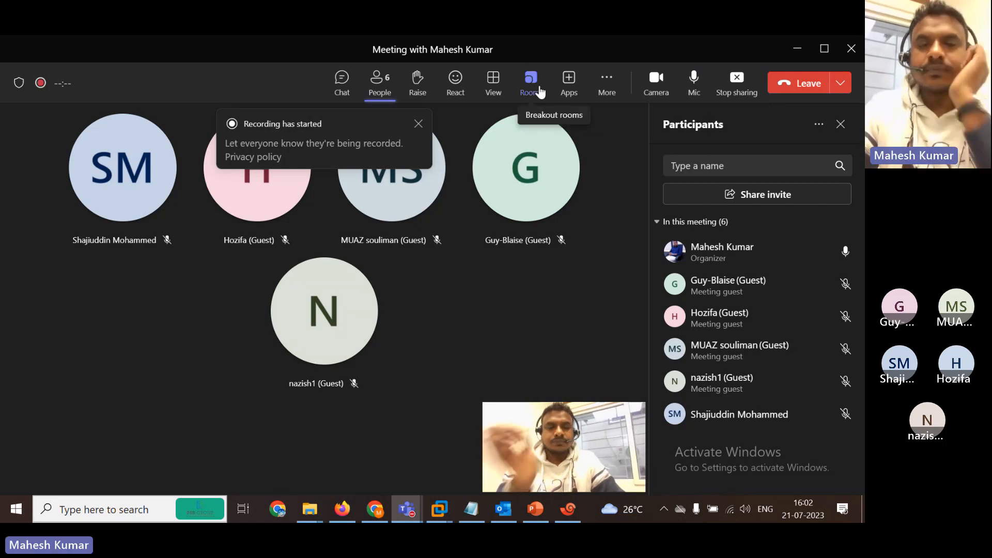
Log back in to the rebooted FortiGate as admin, declining password saving and closing the FortiOS 7.0.0 overview.
left_click(797, 48)
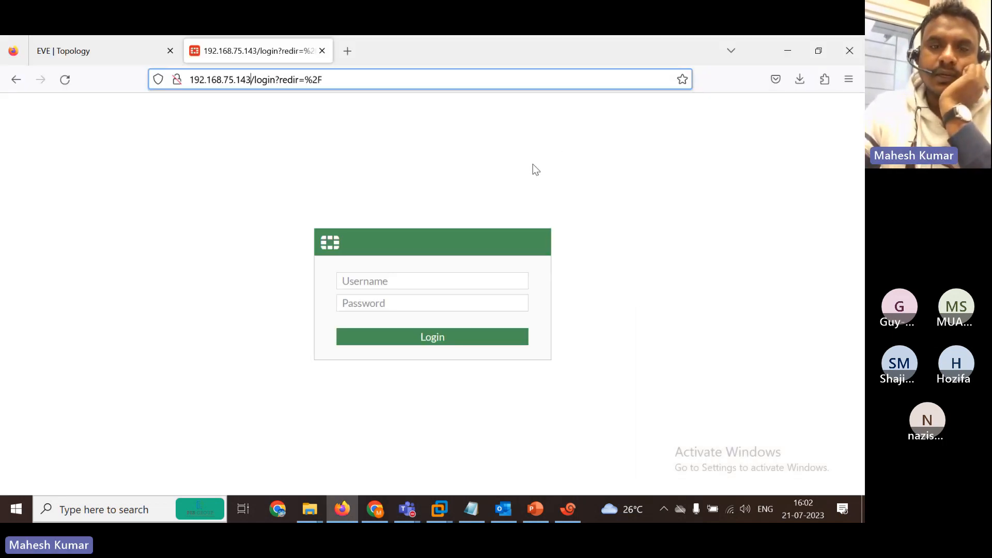
left_click(386, 287)
type("admin")
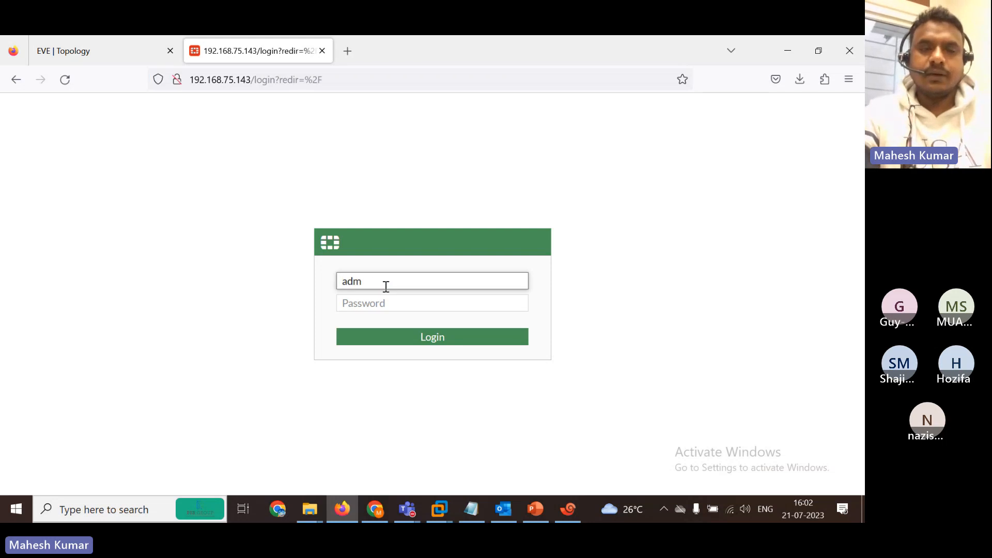
key("Tab")
type("admin")
key("Return")
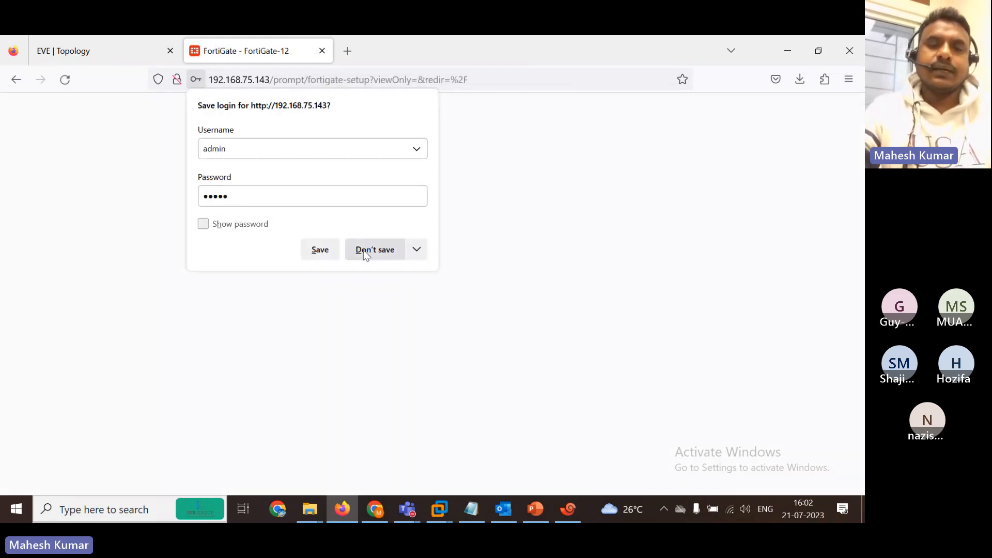
left_click(362, 249)
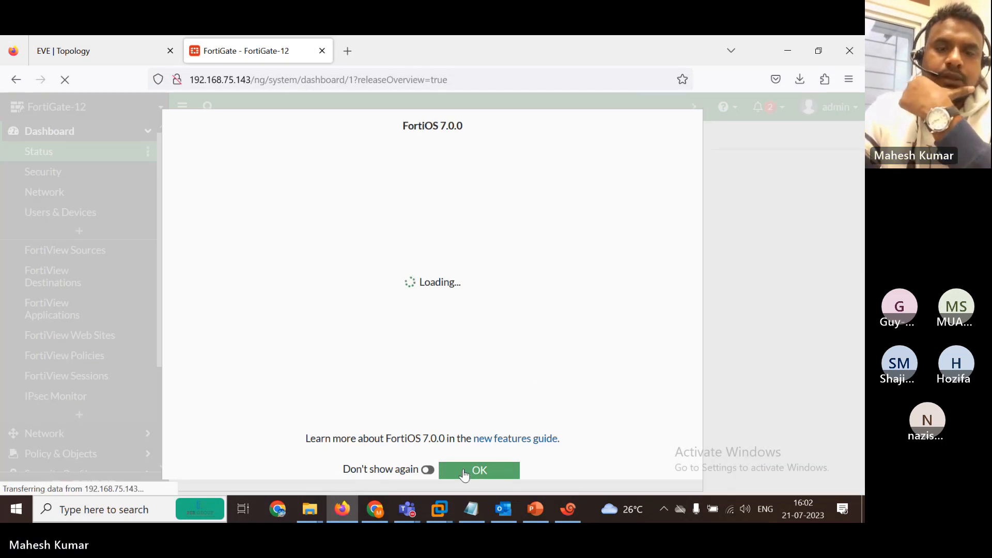
left_click(465, 476)
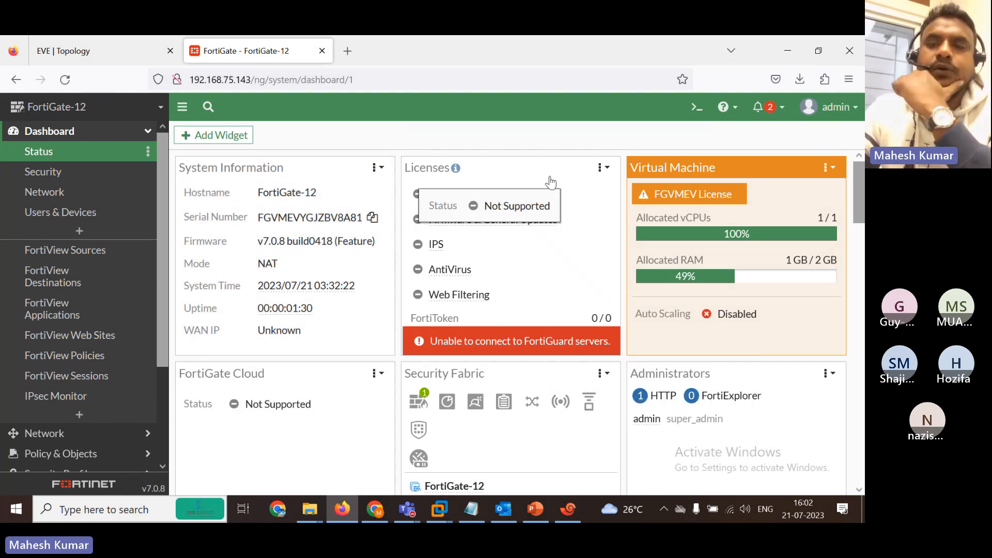
Open the admin menu's Configuration options.
left_click(855, 109)
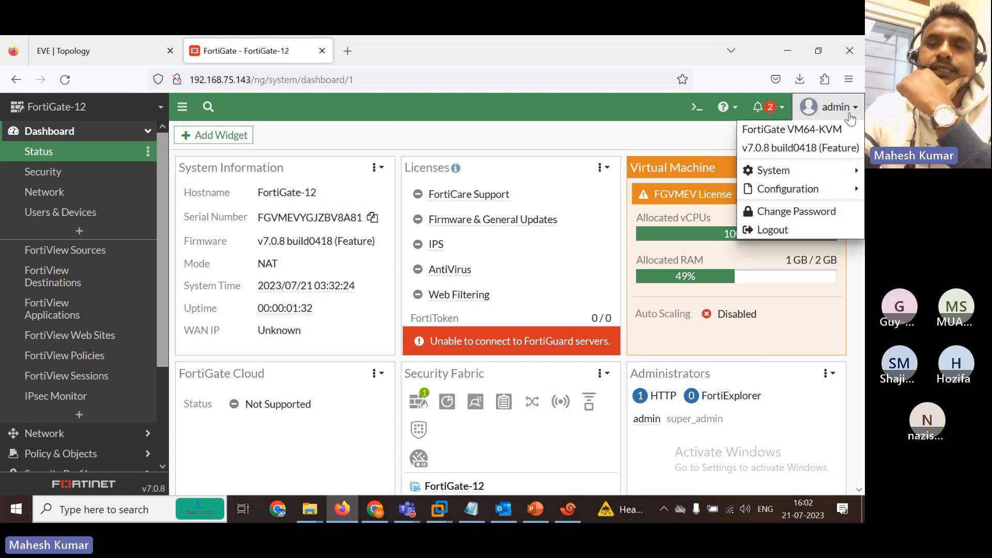
mouse_move(827, 191)
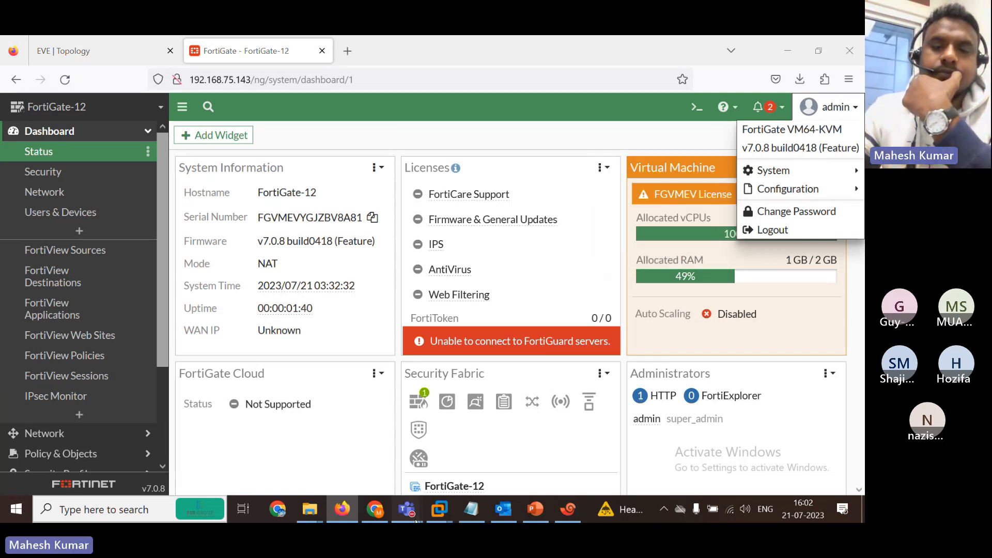
mouse_move(416, 515)
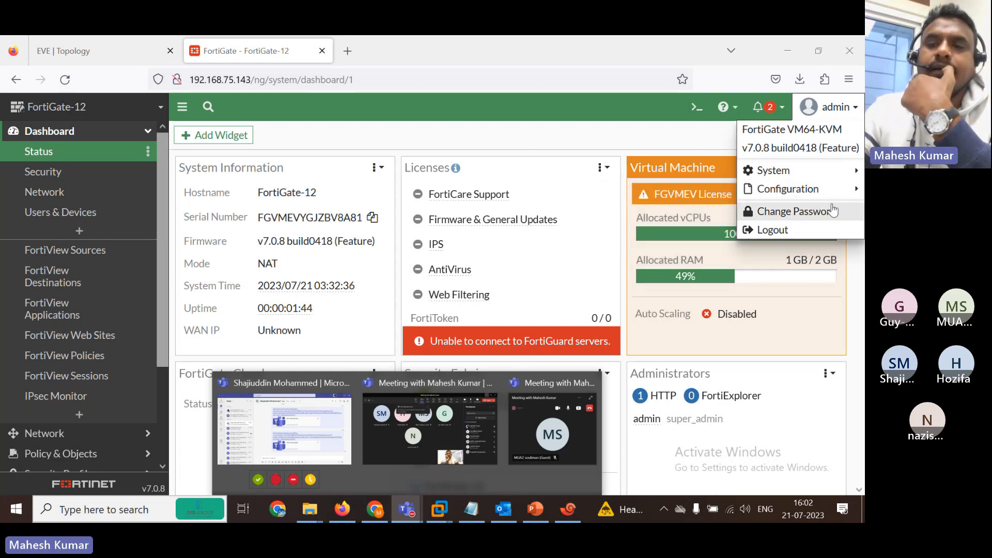
Download a configuration backup with encryption enabled, protected by a password.
left_click(647, 189)
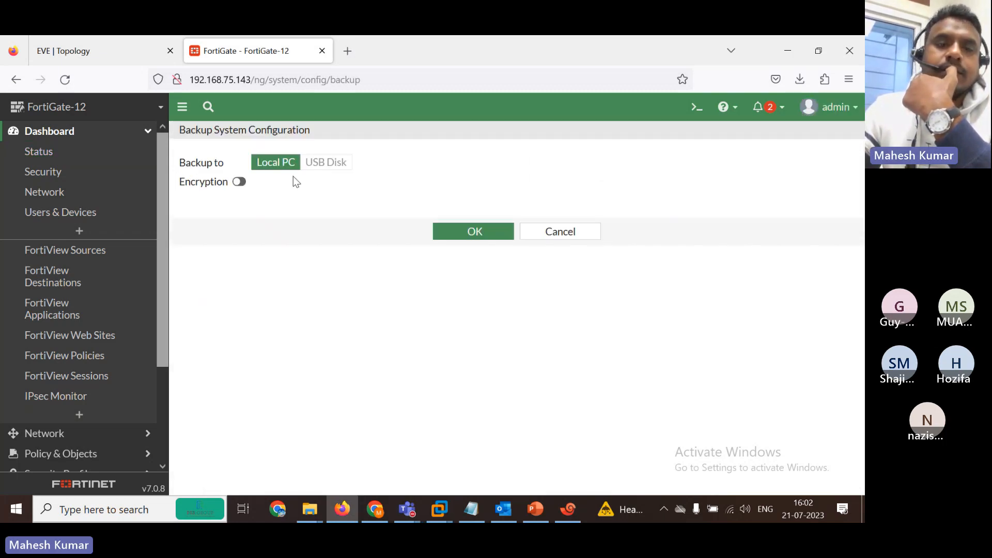
left_click(241, 183)
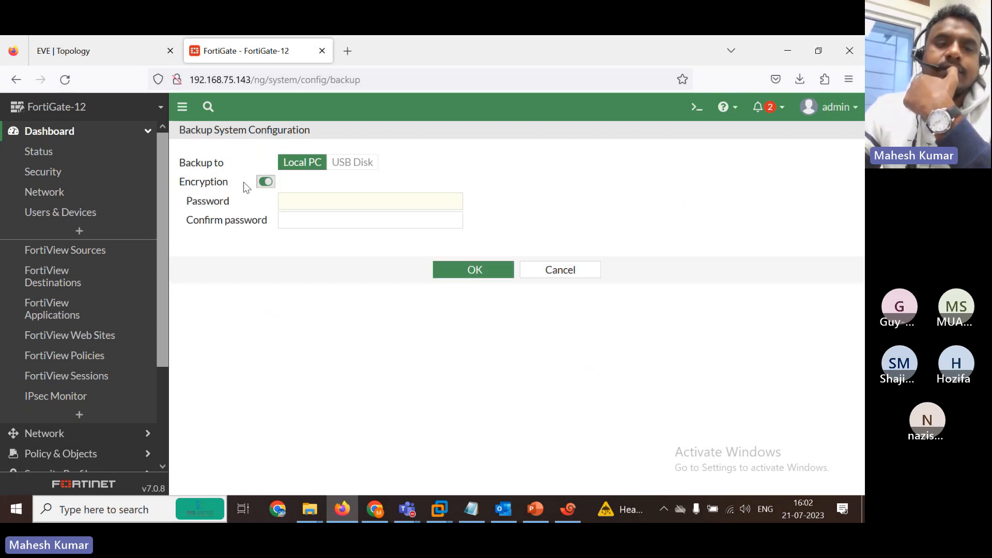
left_click(315, 198)
type("12")
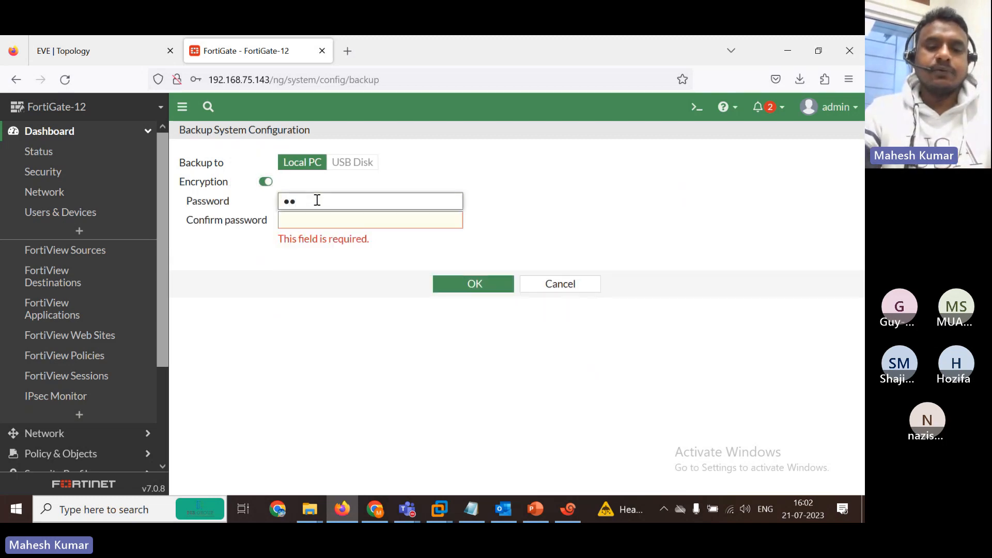
type("3")
key("Tab")
type("123")
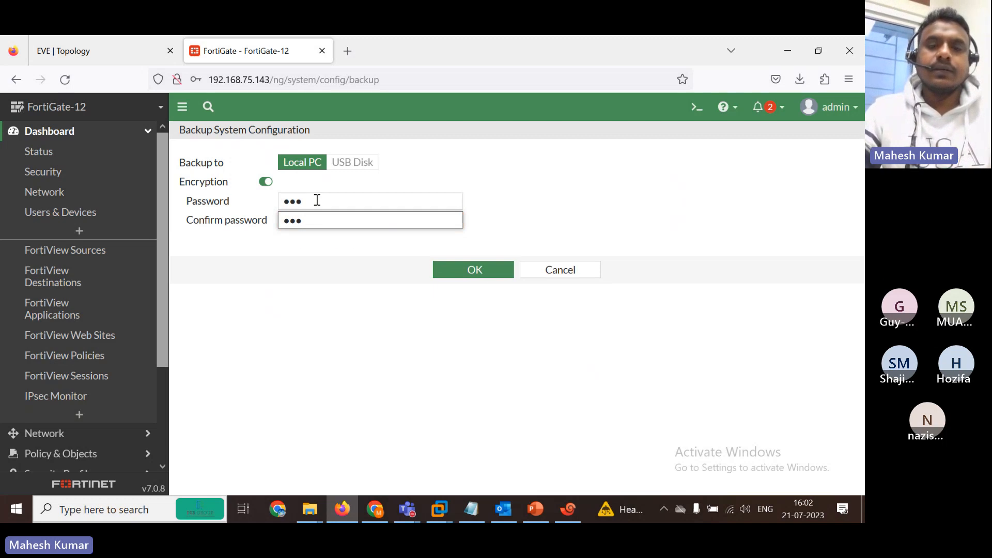
left_click(481, 273)
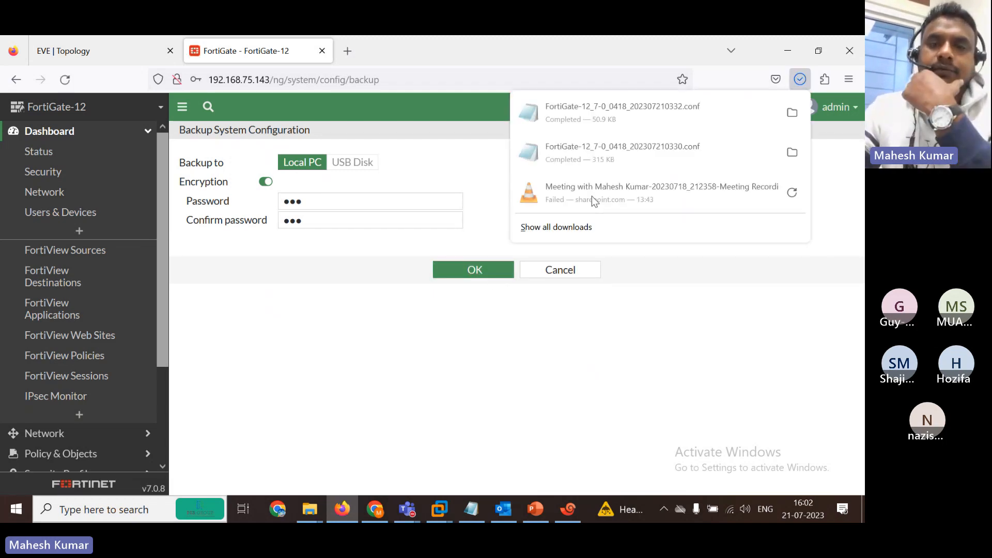
View the scrambled FortiGate-12_7-0_0418_202307210332.conf in Notepad, then cancel back to Status.
left_click(572, 118)
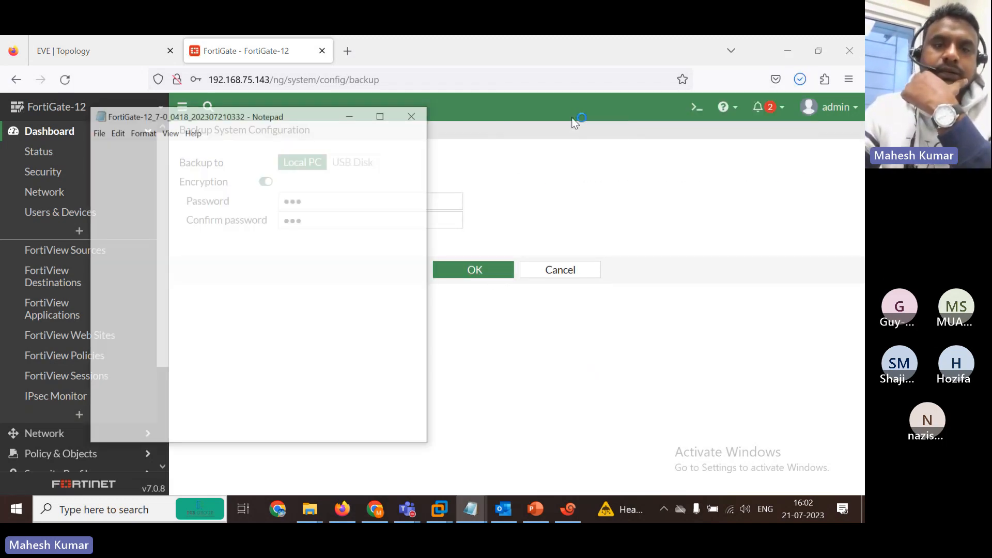
left_click(377, 120)
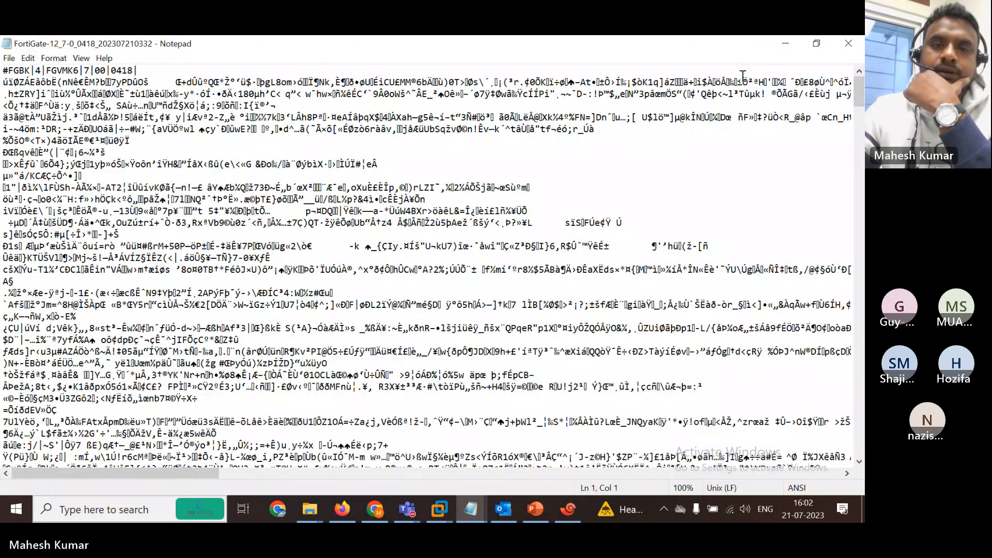
left_click(786, 44)
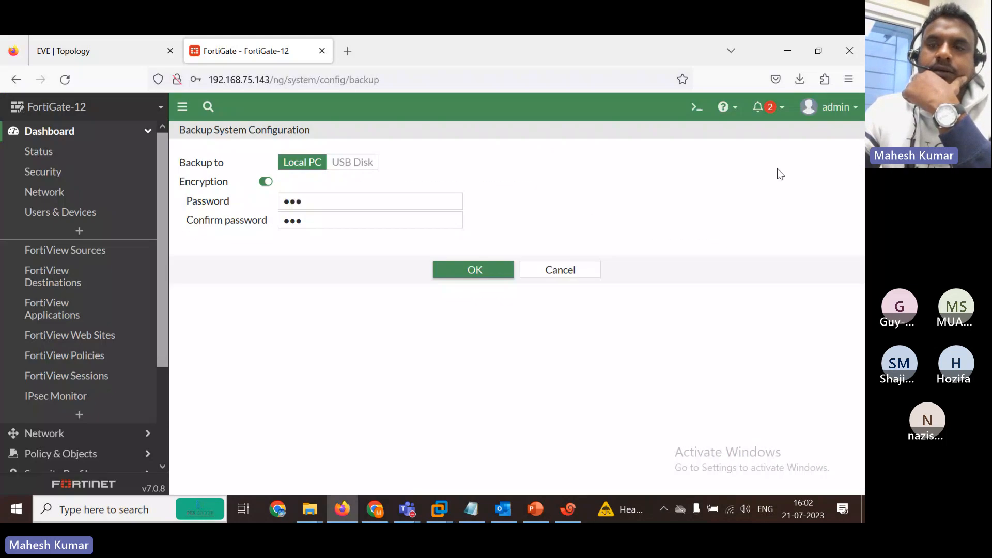
left_click(566, 276)
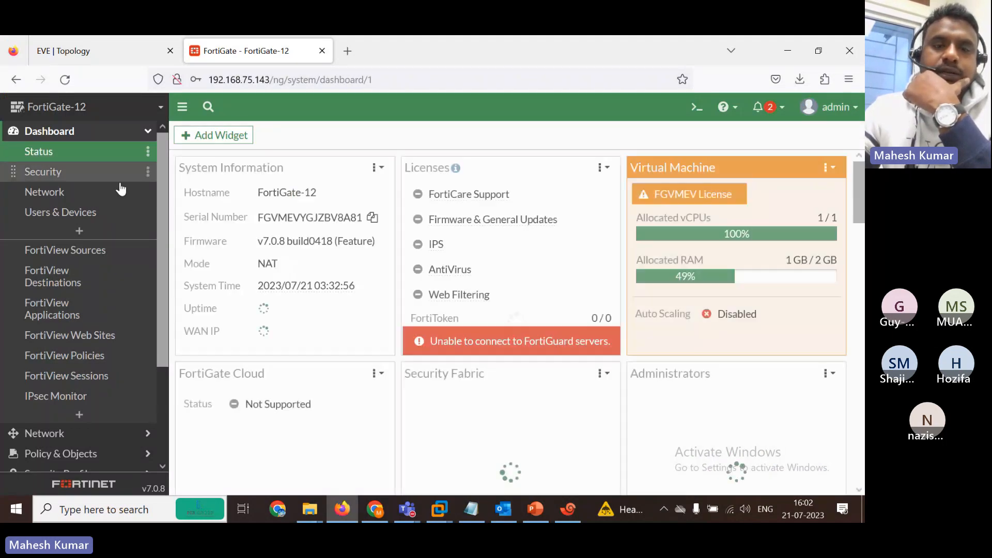
Upload FortiGate-12_7-0_0418_202307210332.conf on the Restore page, enter its encryption password, and start restoring.
left_click(851, 118)
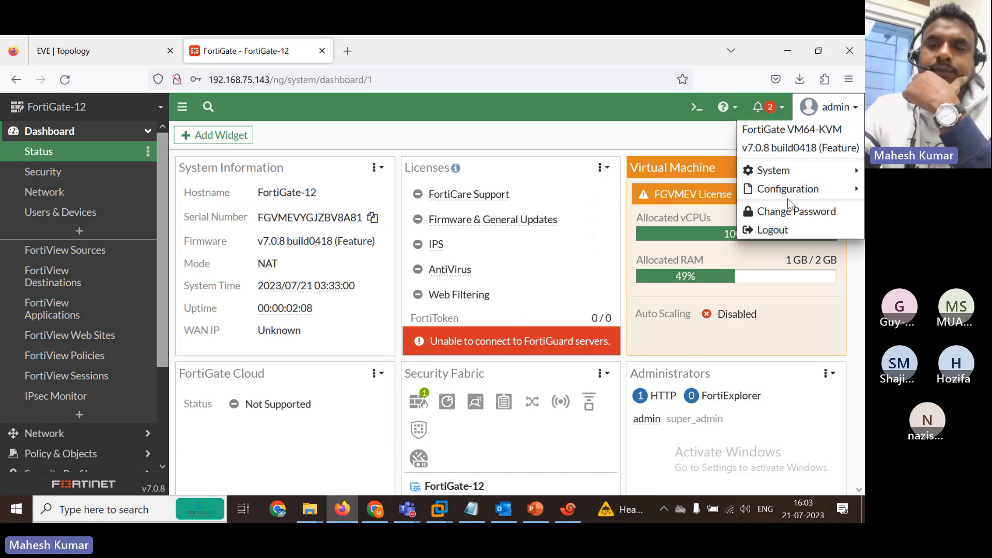
mouse_move(787, 191)
left_click(674, 207)
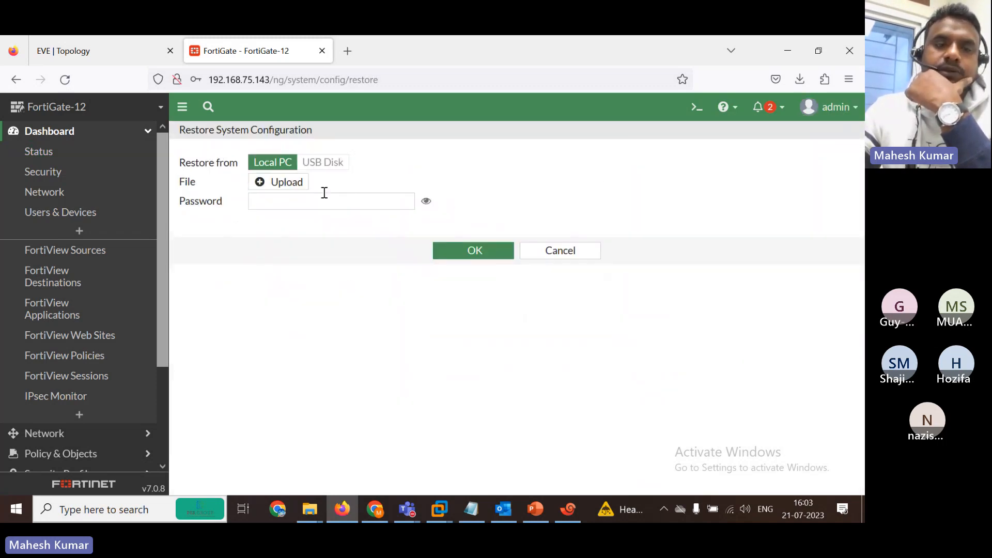
left_click(293, 187)
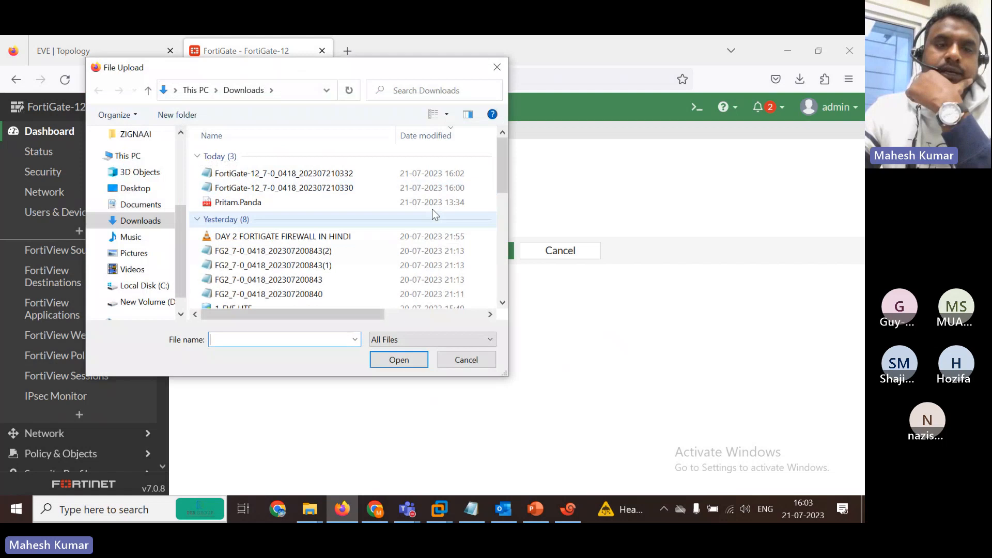
left_click(279, 175)
left_click(384, 359)
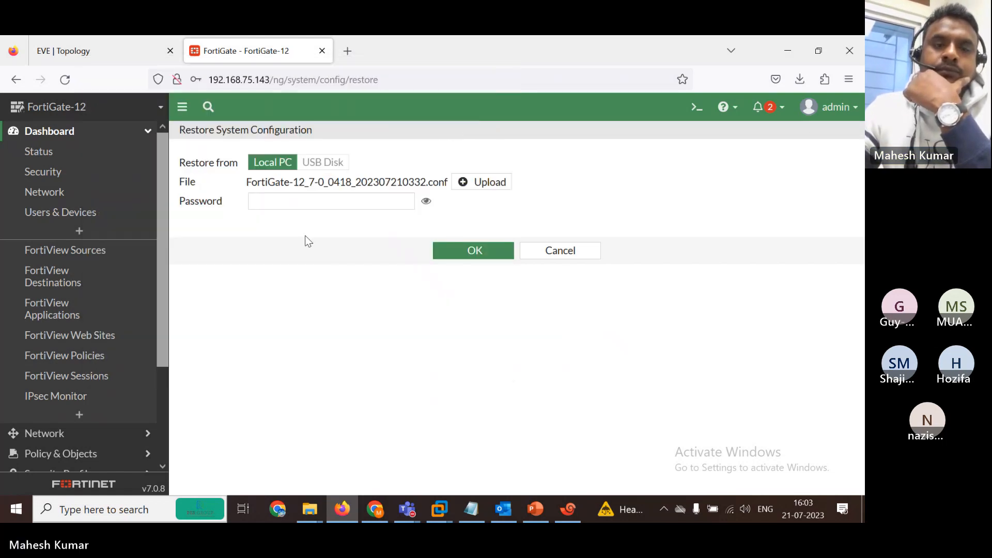
left_click(279, 203)
type("abc")
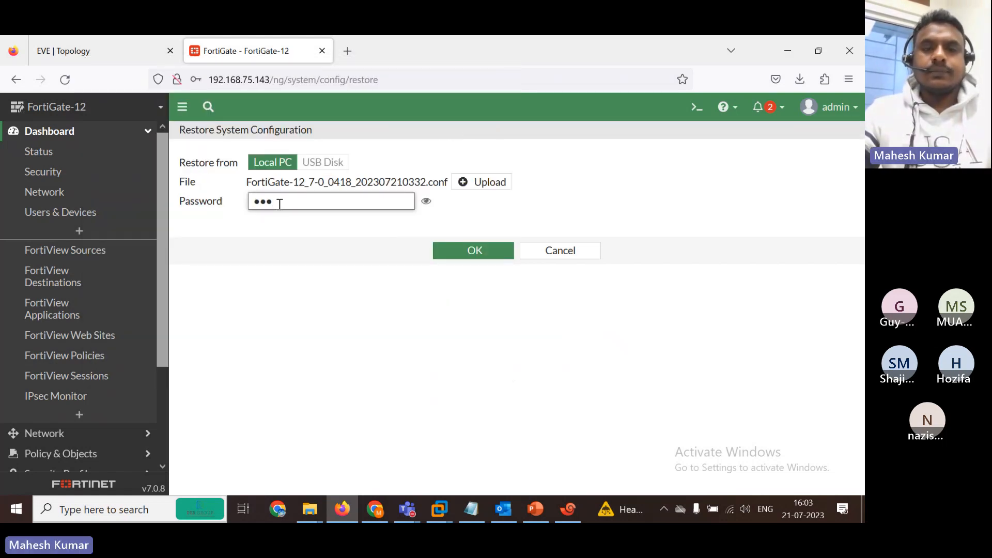
left_click(447, 250)
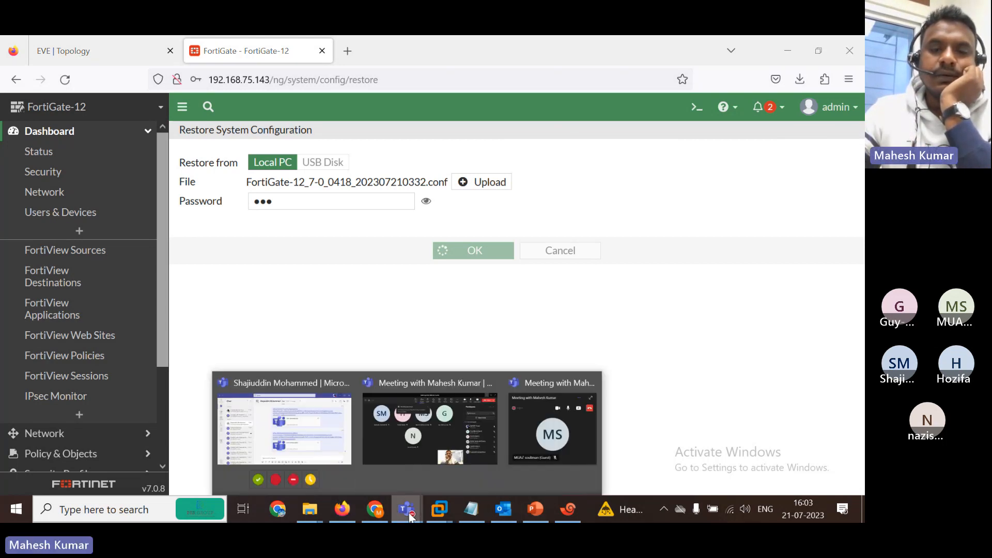
In the Teams meeting, turn the camera off, unmute the microphone, and turn the camera back on.
mouse_move(408, 509)
left_click(424, 429)
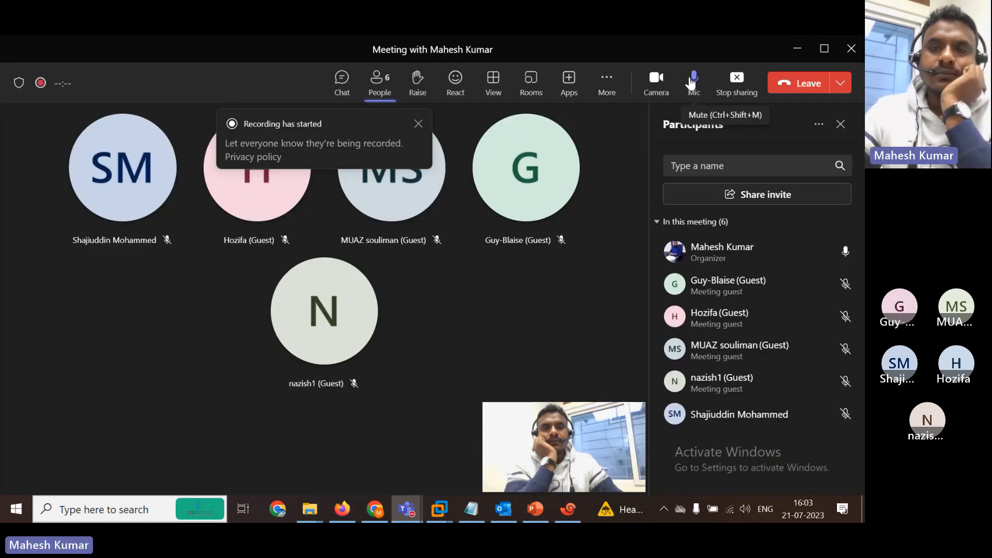
left_click(652, 83)
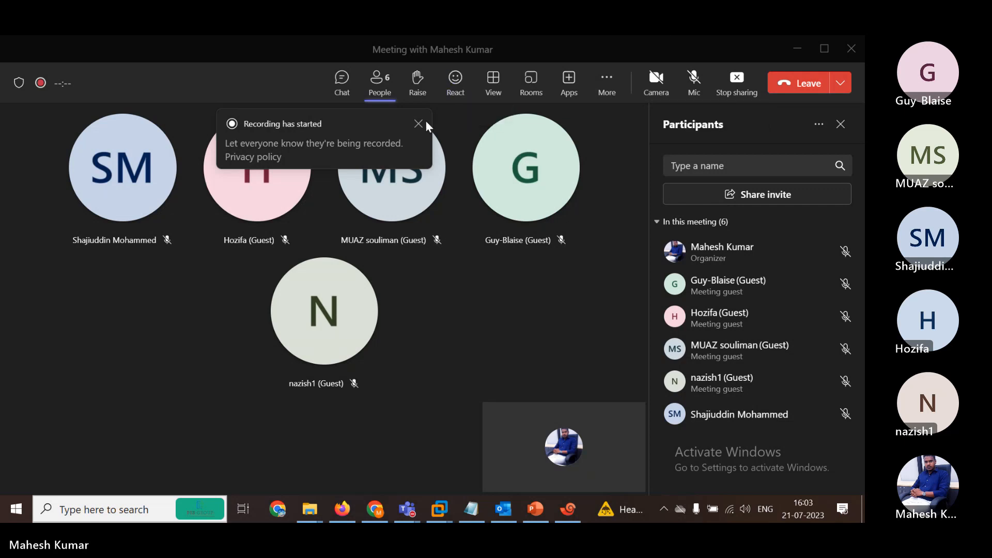
left_click(697, 82)
left_click(656, 80)
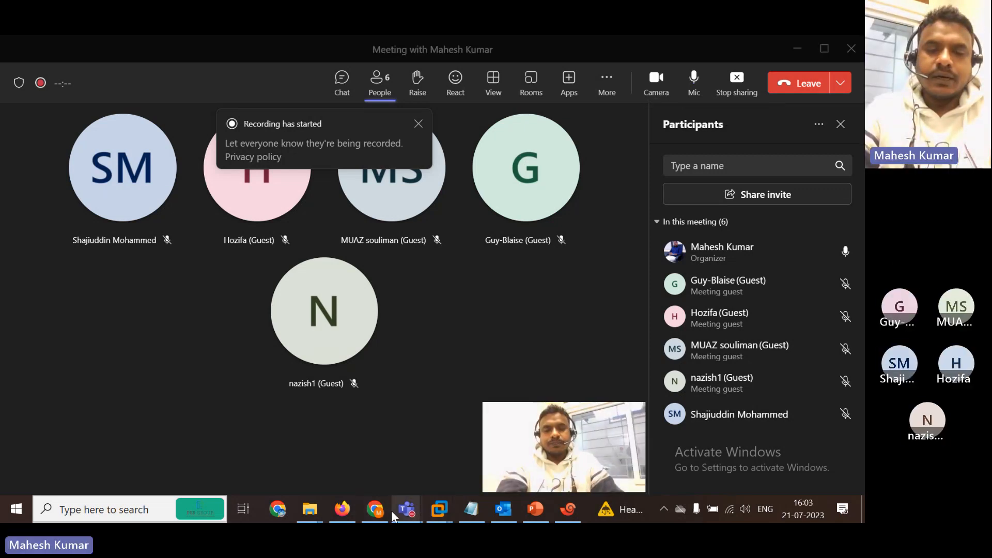
Glance at WhatsApp Web in Chrome, hide it, and return to the rebooting FortiGate page in Firefox.
left_click(376, 511)
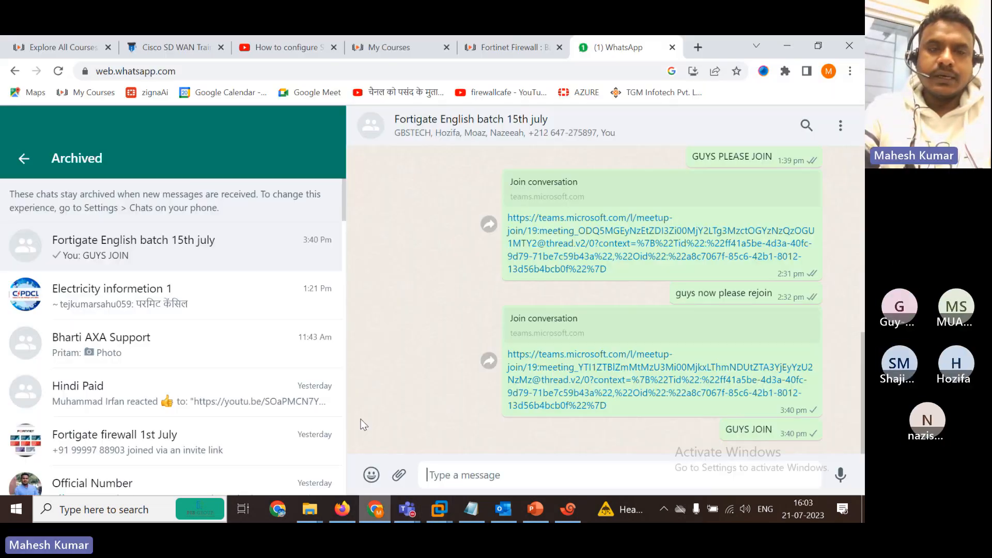
left_click(382, 516)
left_click(343, 509)
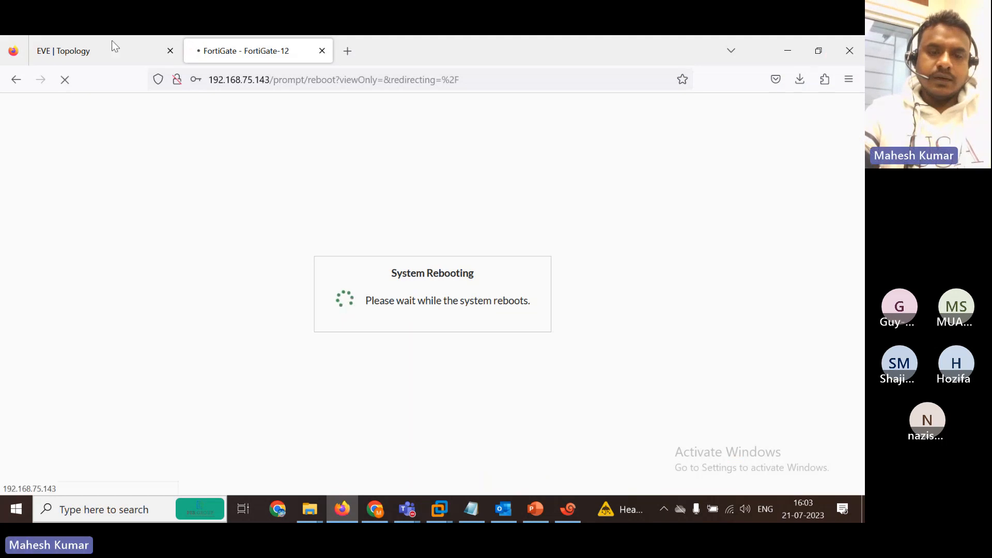
Check the EVE lab topology, go back to the rebooting FortiGate tab, then bring the Teams meeting forward.
left_click(96, 38)
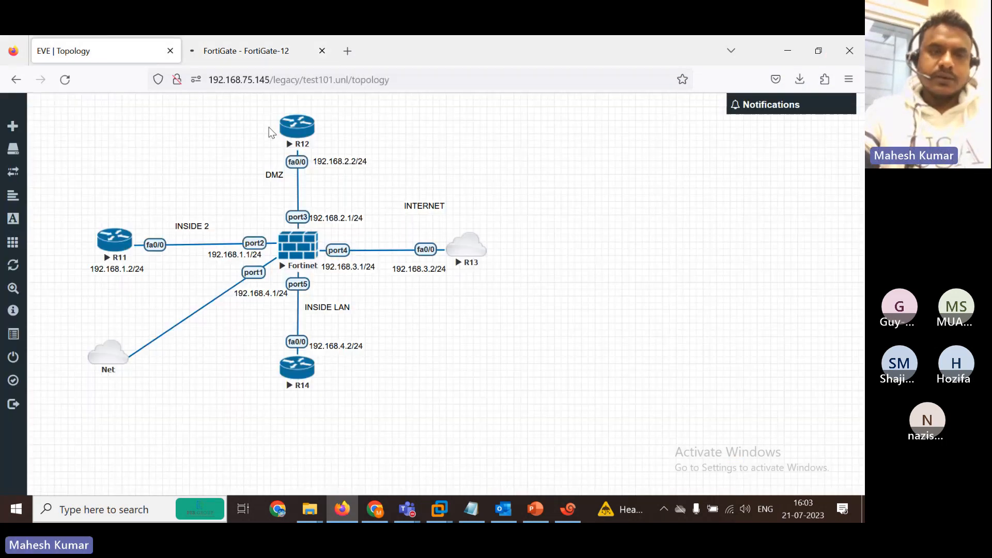
left_click(245, 49)
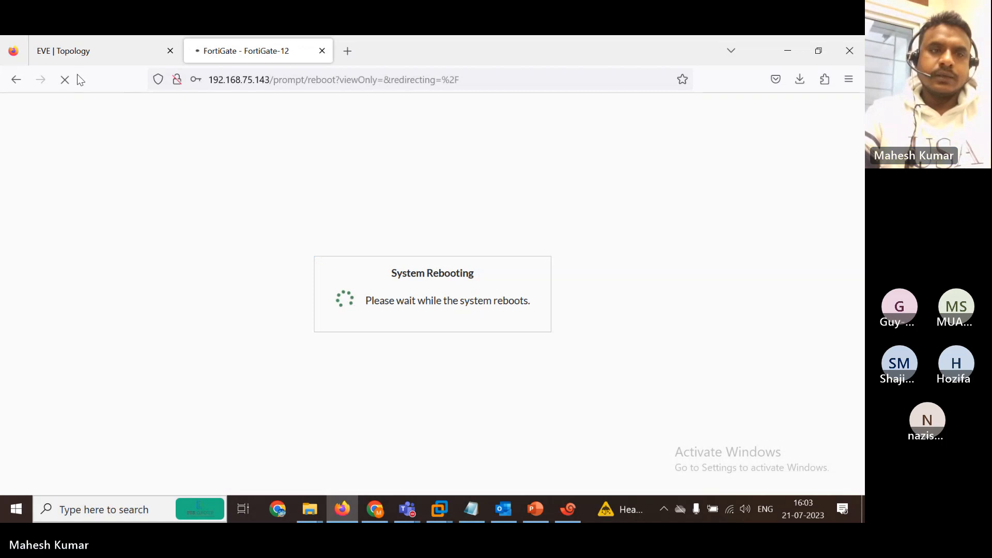
left_click(298, 81)
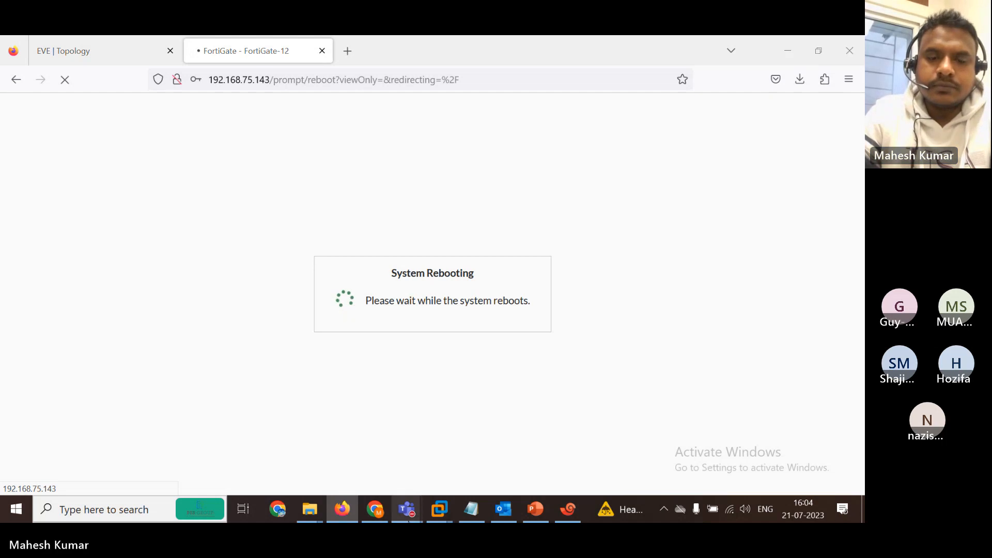
mouse_move(412, 510)
left_click(464, 451)
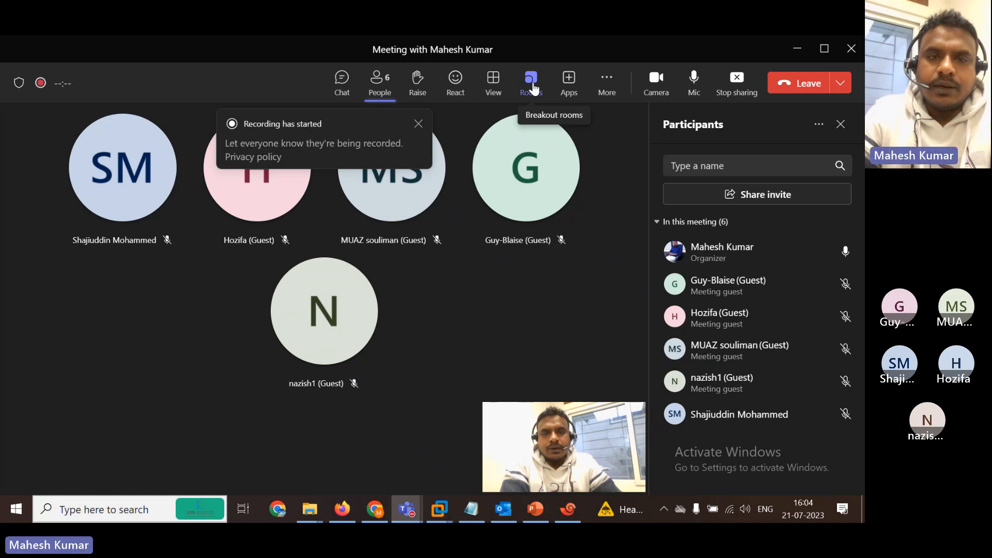
Look at the meeting's More actions recording options without choosing any, then minimize the Teams meeting.
left_click(610, 98)
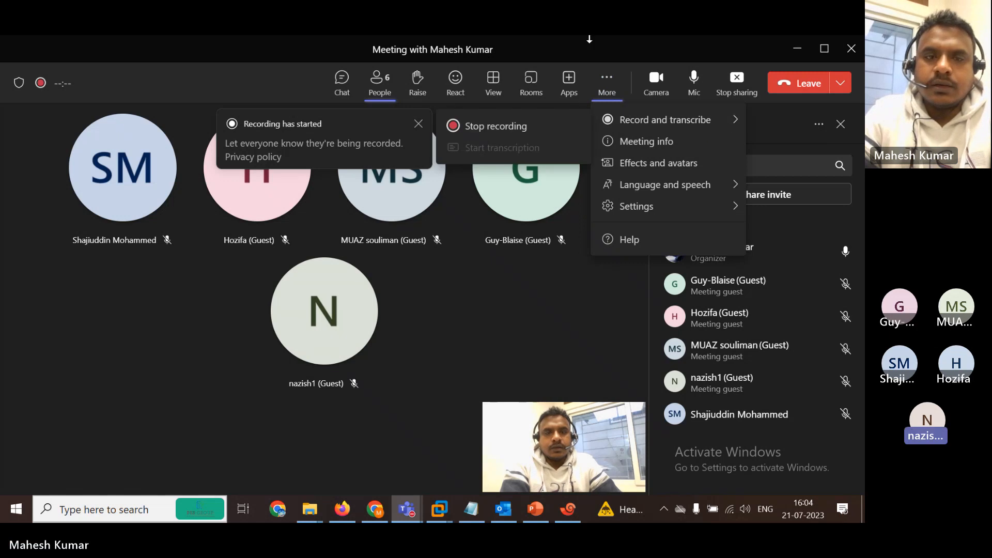
left_click(467, 310)
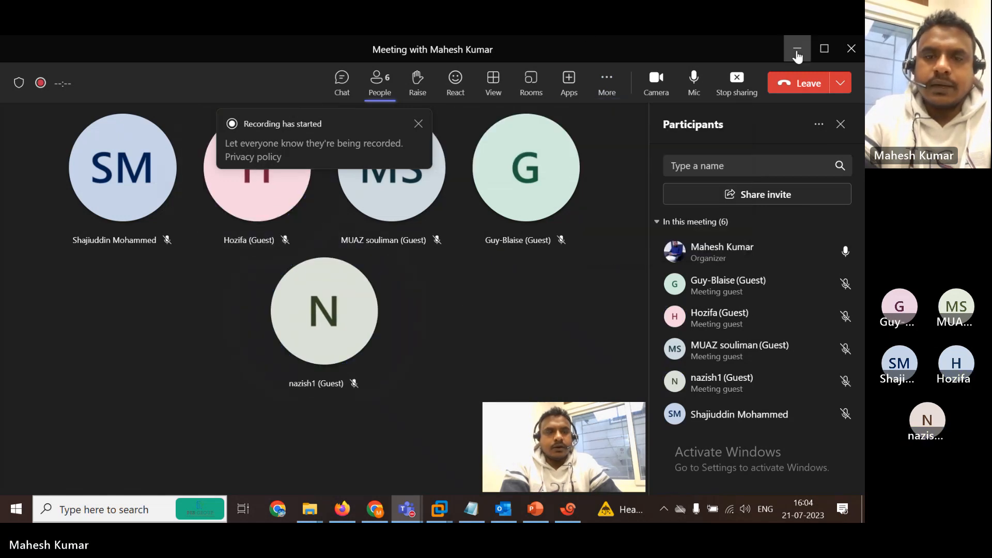
left_click(797, 48)
Log in as admin with the account password, decline saving the login, and dismiss the FortiOS release overview.
left_click(393, 284)
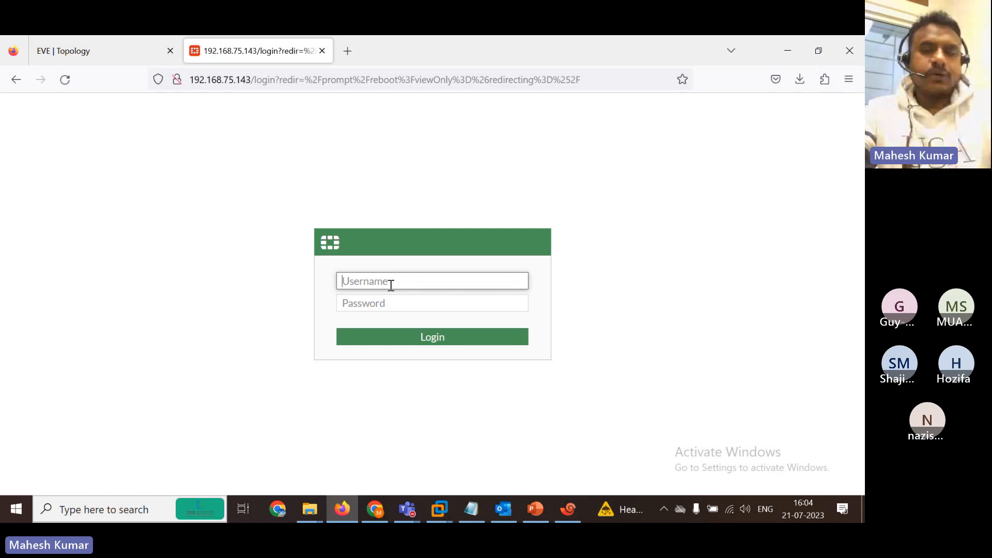
type("admin")
key("Tab")
type("admin")
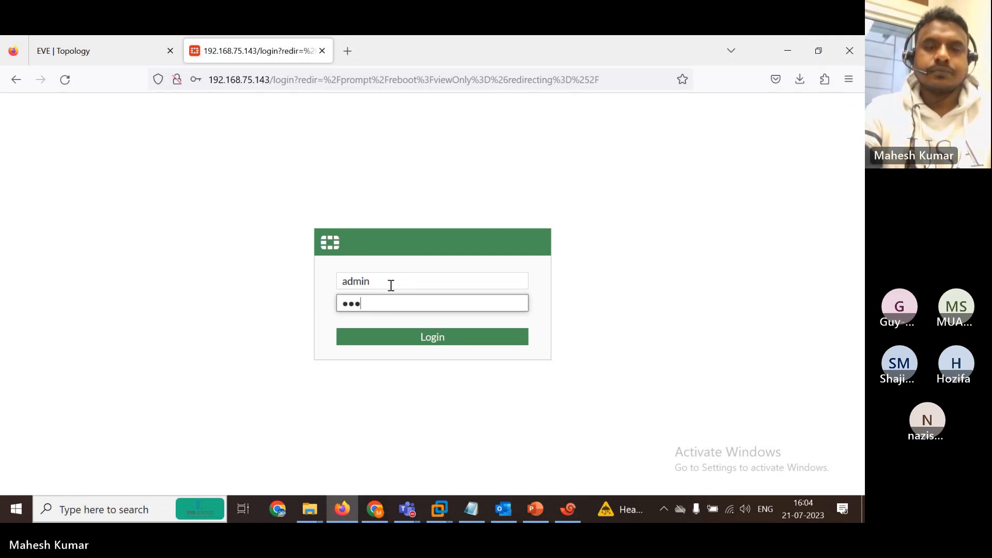
key("Return")
type("admin")
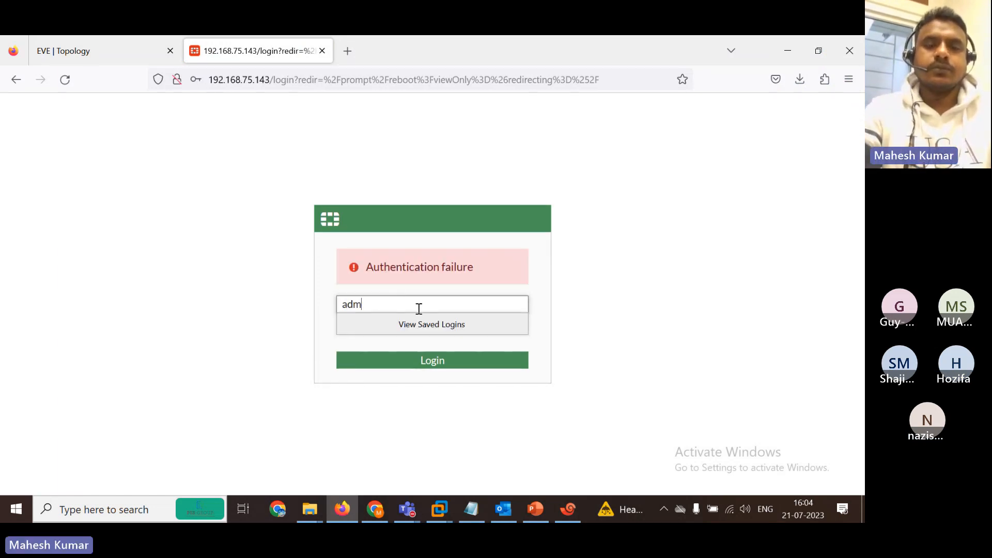
key("Tab")
type("admin")
key("Return")
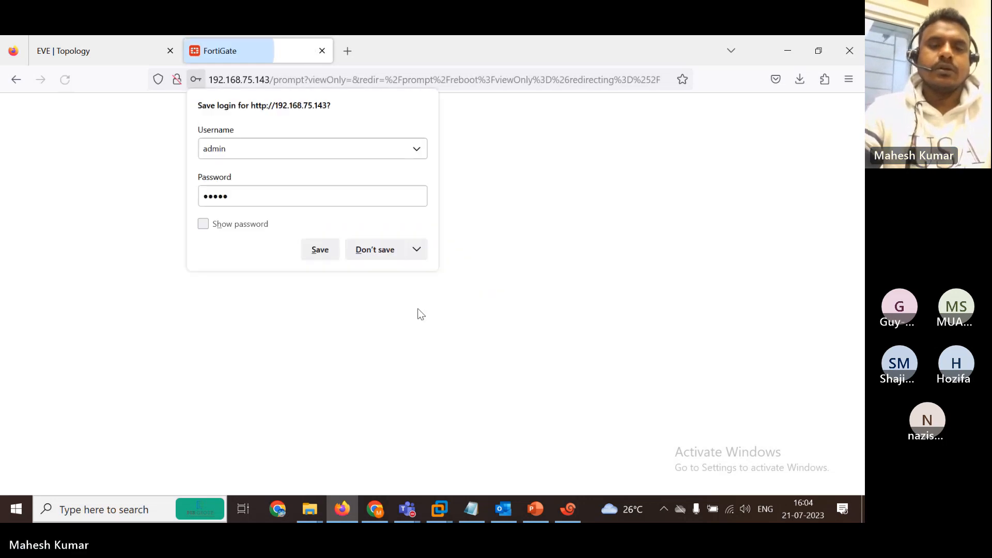
left_click(374, 252)
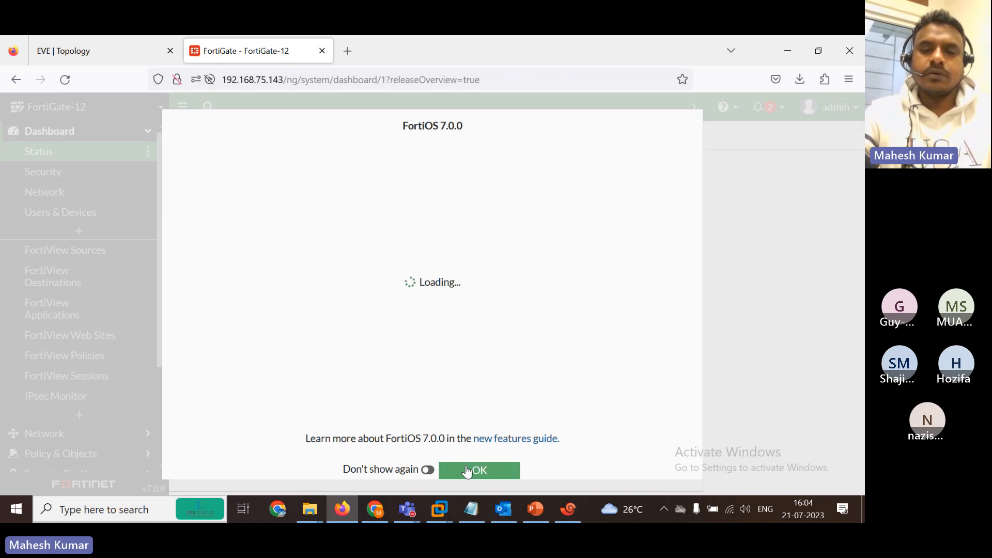
left_click(475, 470)
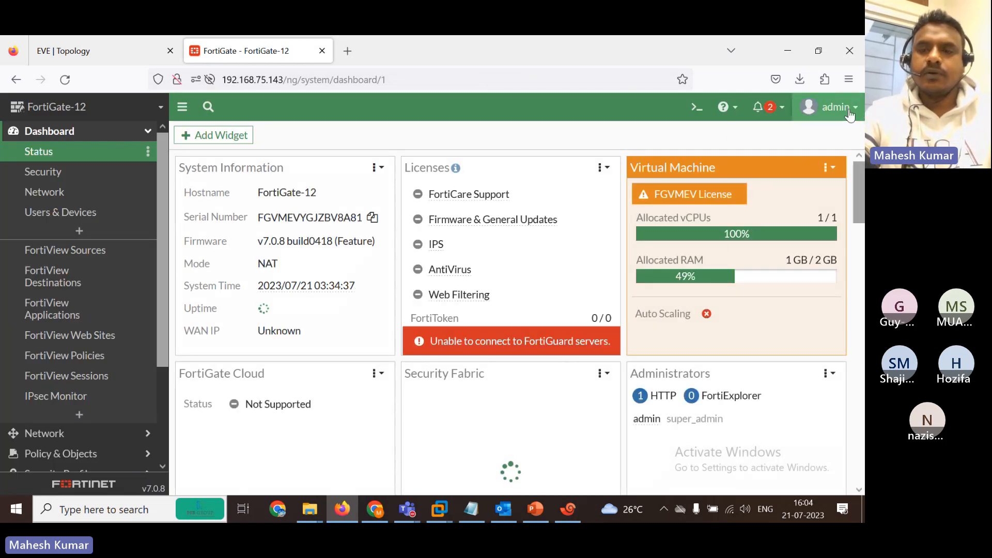
Check the admin account menu, close it, and scroll down the FortiGate-12 Status dashboard.
left_click(833, 106)
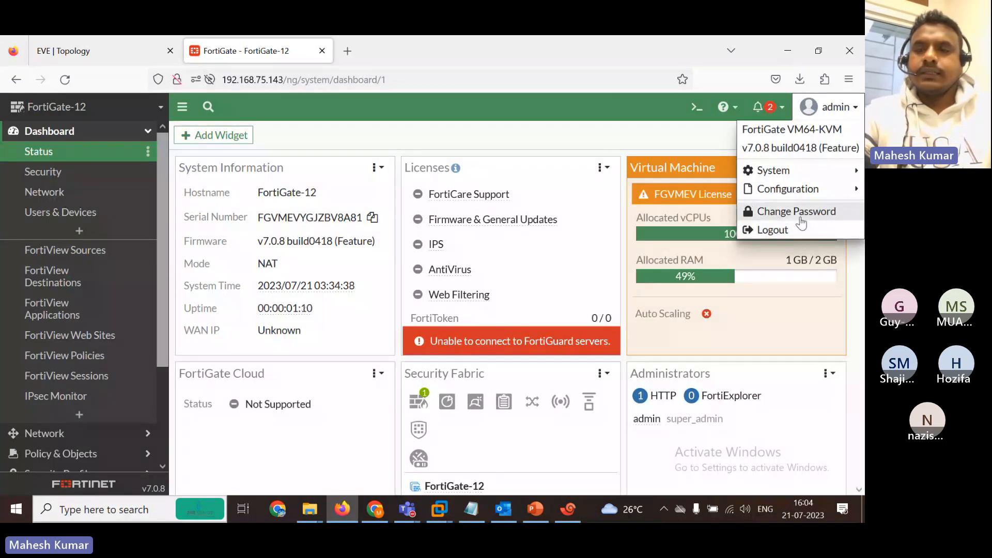
left_click(555, 137)
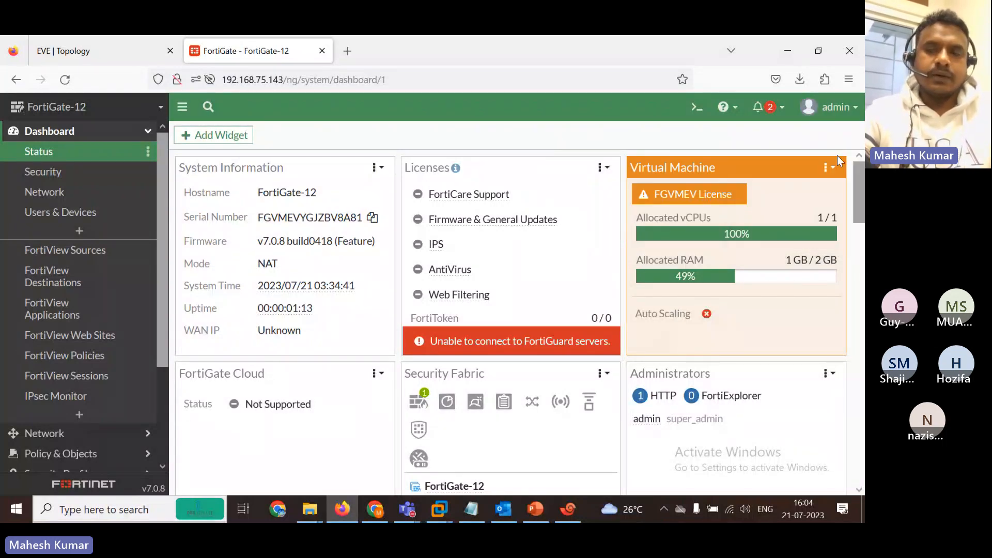
scroll(857, 263, "down", 2)
scroll(857, 260, "down", 10)
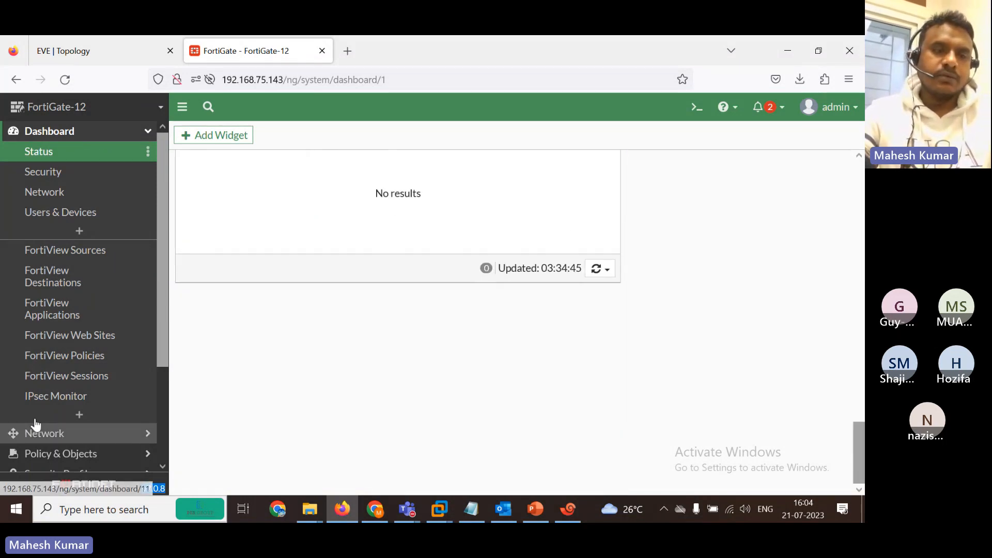
Show the IPsec tunnel widget full screen and expand the Network group in the sidebar.
left_click(147, 135)
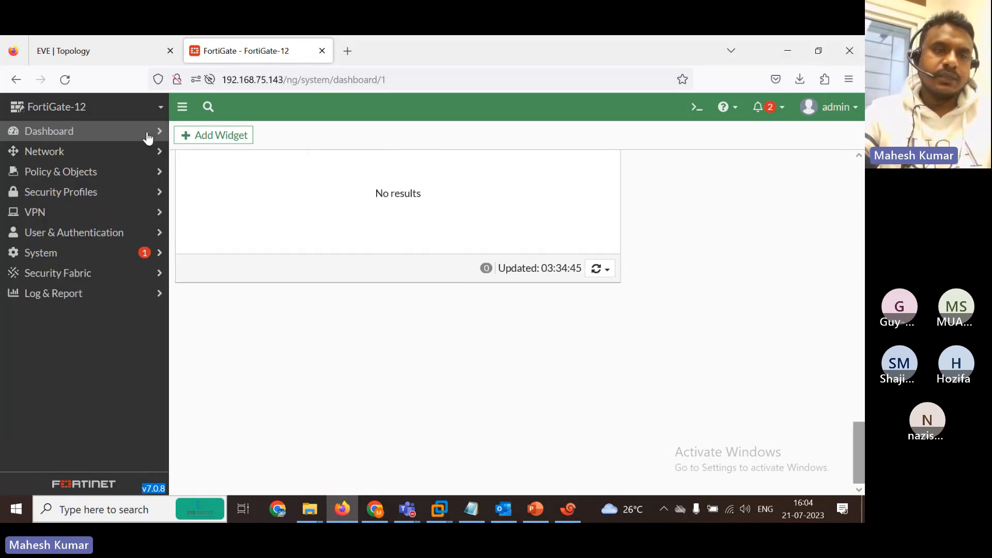
left_click(162, 156)
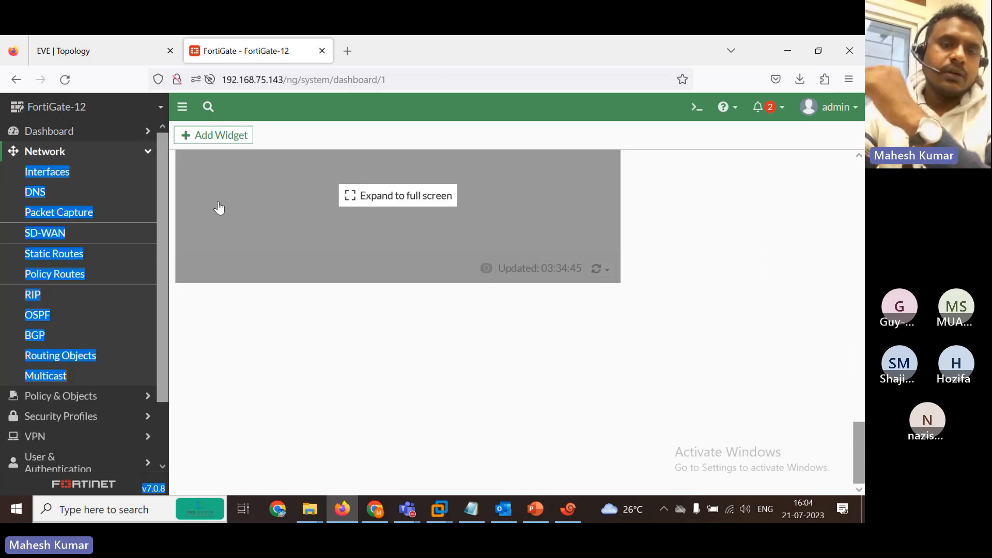
left_click(217, 208)
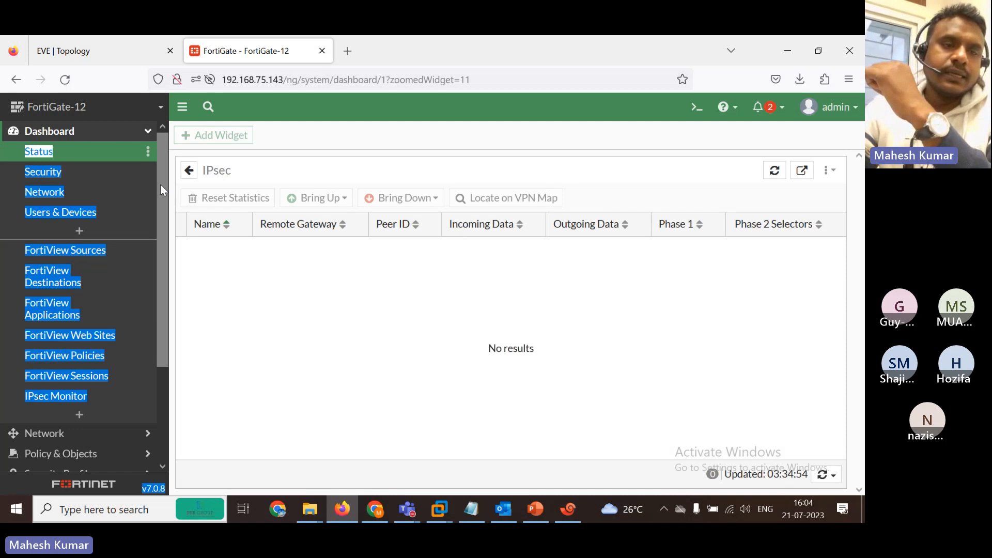
left_click(243, 103)
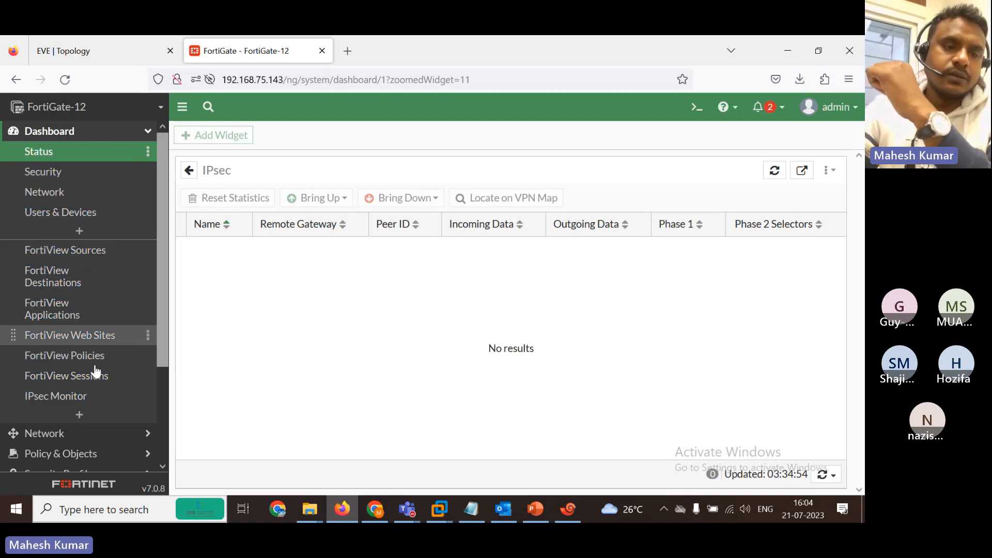
left_click(142, 434)
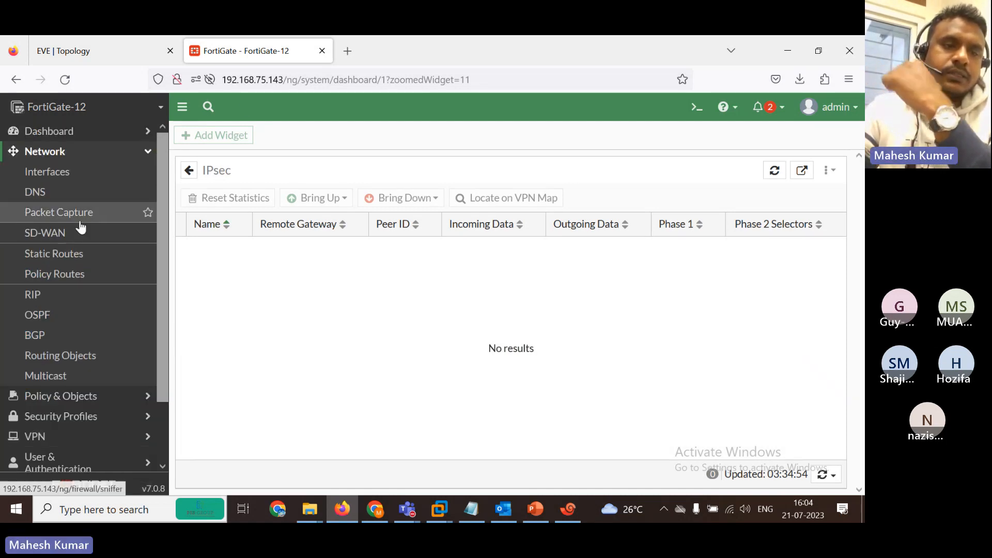
Open the Network > Interfaces list and compare it against the EVE lab topology.
left_click(33, 175)
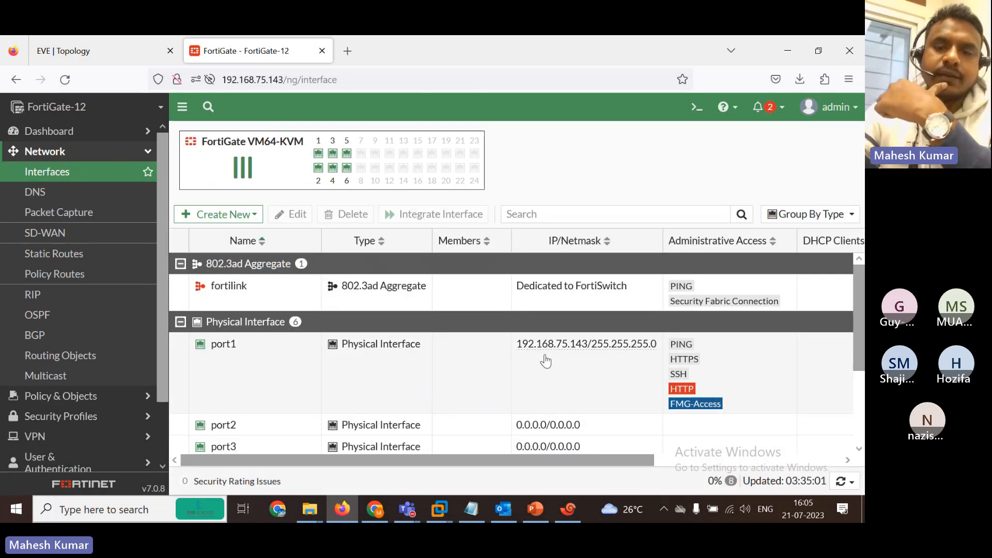
mouse_move(586, 351)
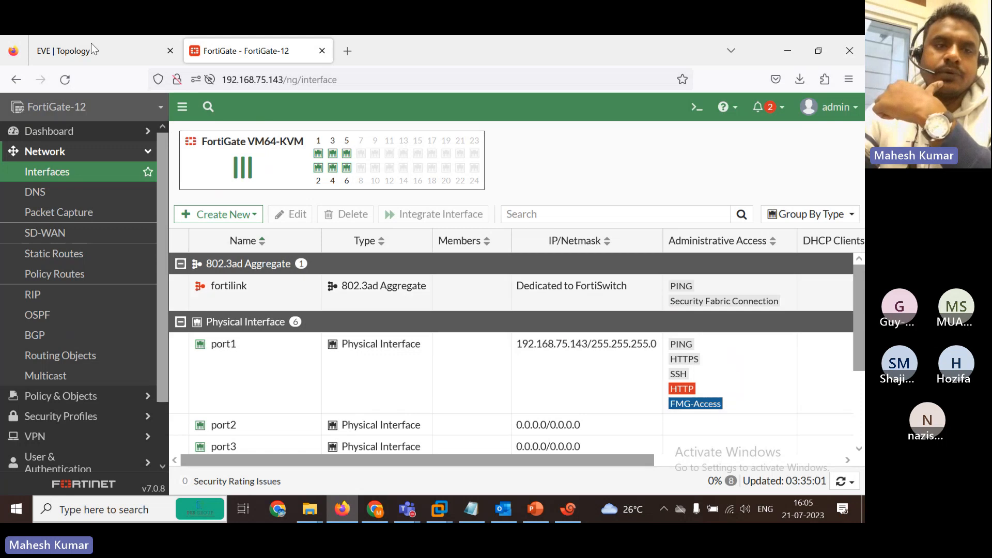
left_click(86, 37)
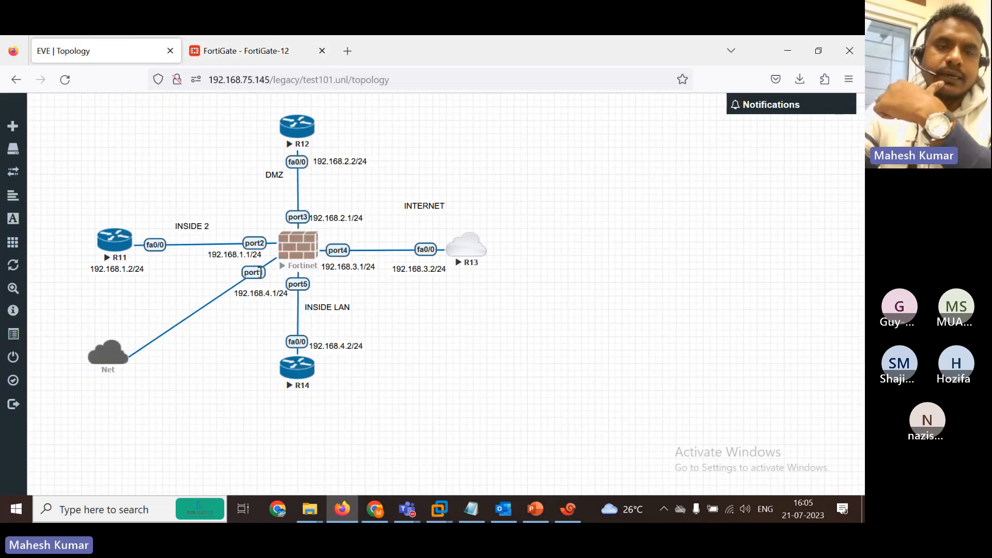
left_click(255, 38)
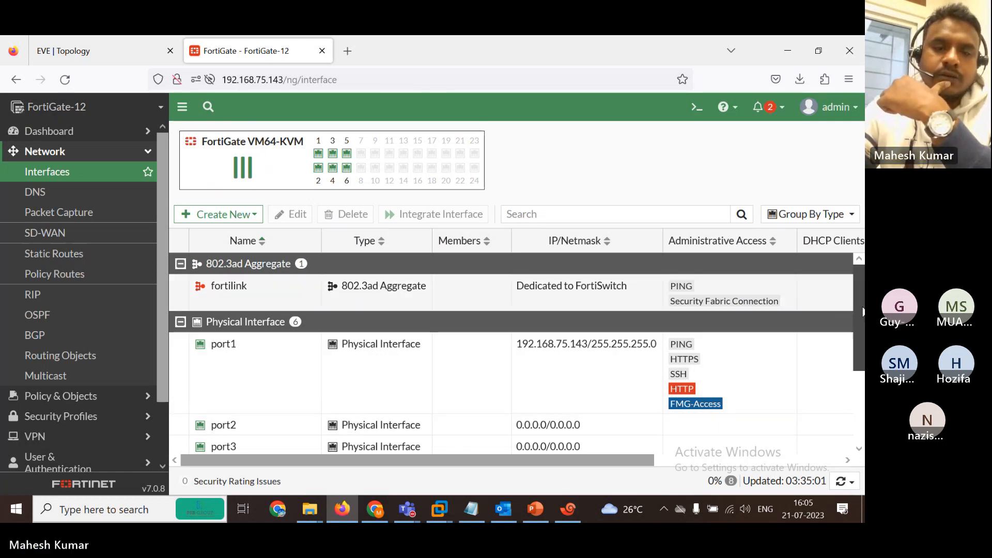
Open port2 for editing and confirm its 192.168.1.1/24 address on the topology diagram.
scroll(672, 341, "down", 3)
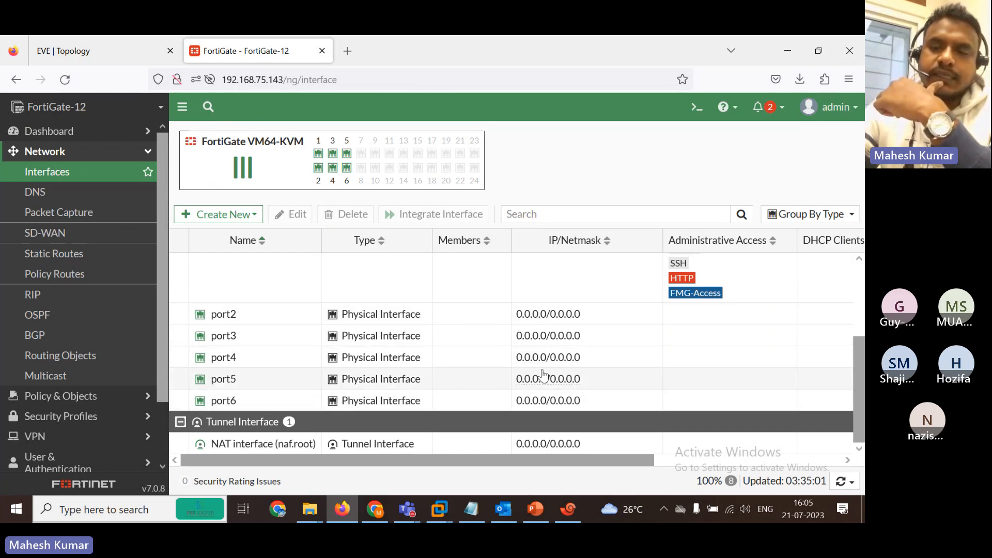
mouse_move(858, 367)
left_mouse_down()
mouse_move(857, 332)
mouse_move(857, 366)
left_mouse_up()
double_click(281, 320)
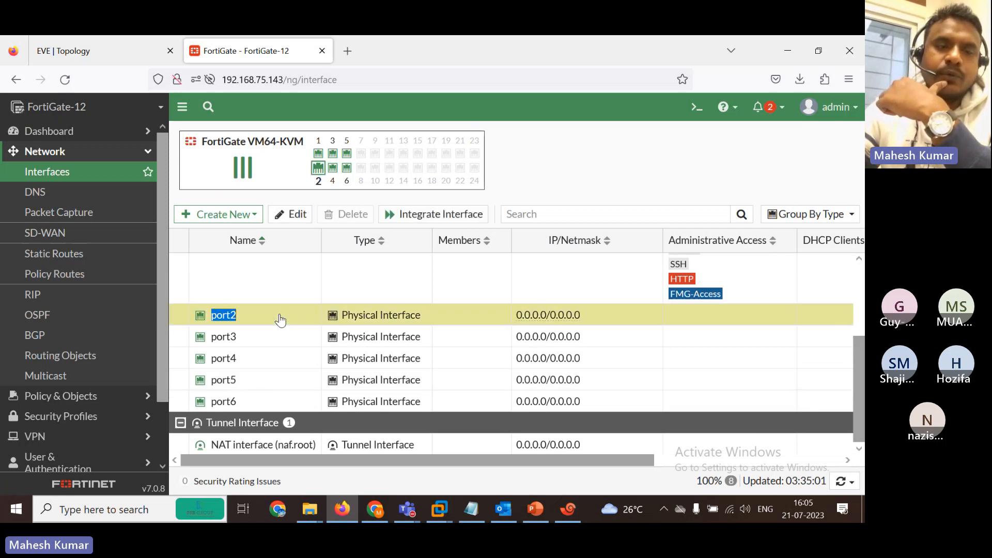
left_click(73, 42)
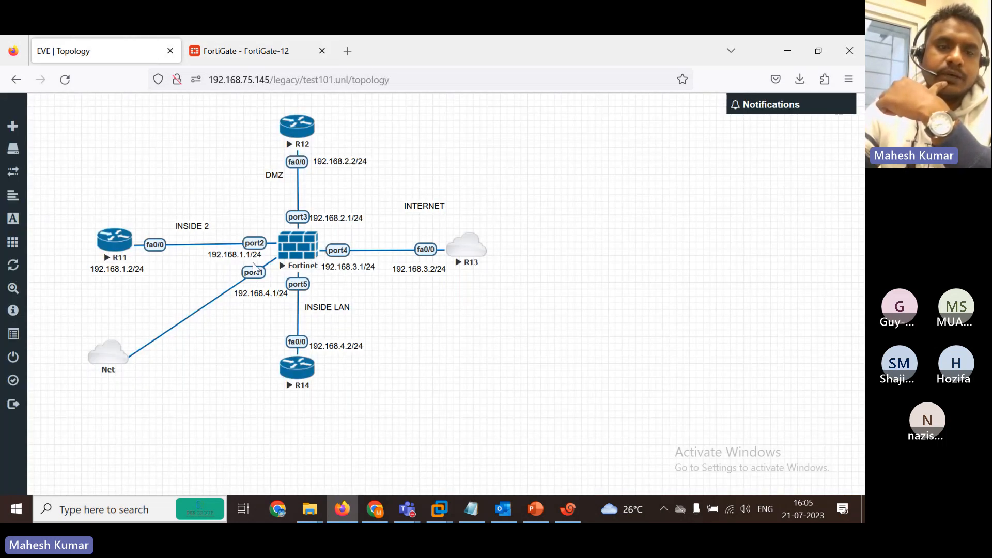
Give port2 alias INSIDE, address 192.168.1.1/24 and PING access, then switch to the Teams meeting.
left_click(243, 51)
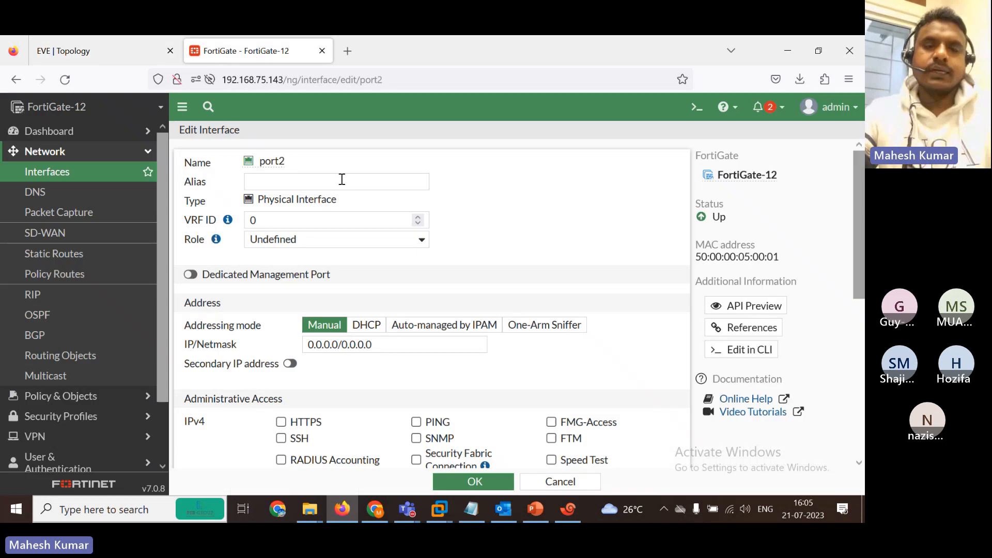
left_click(272, 182)
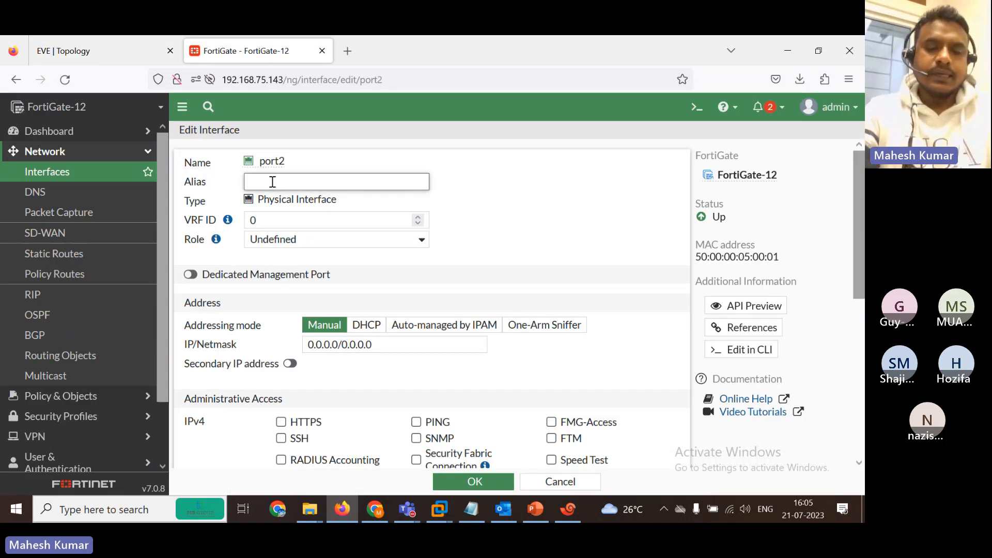
type("INSIDE")
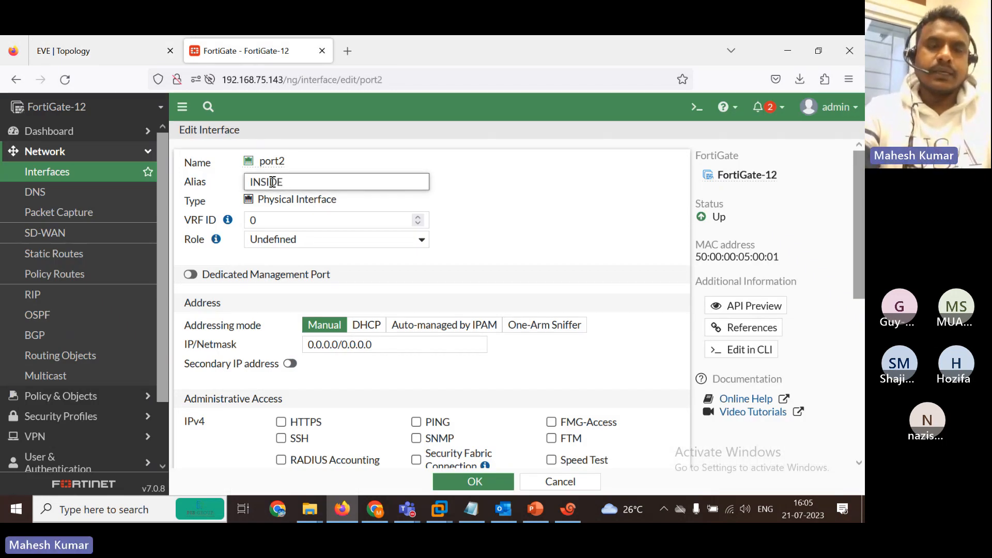
left_click(382, 344)
type("1")
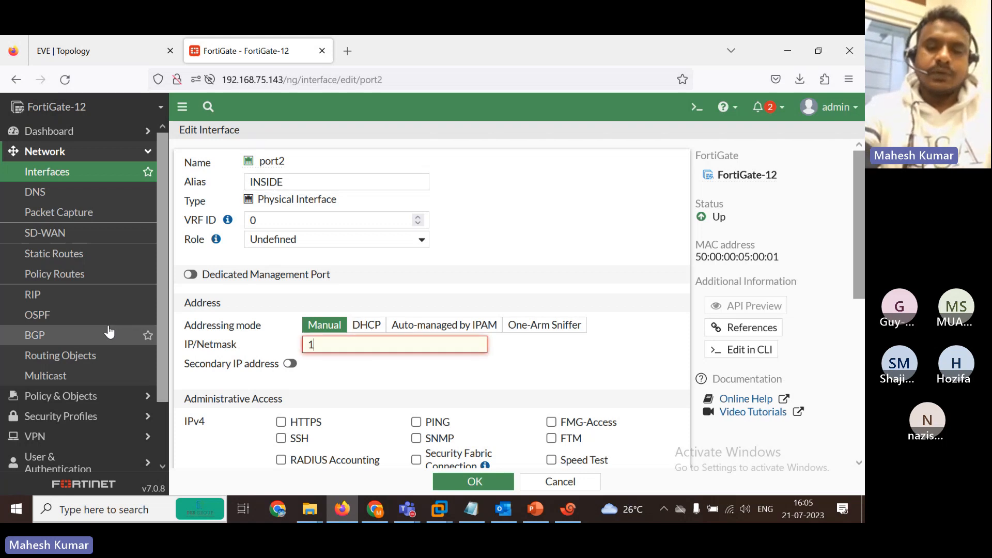
type("92.168.1.1/2")
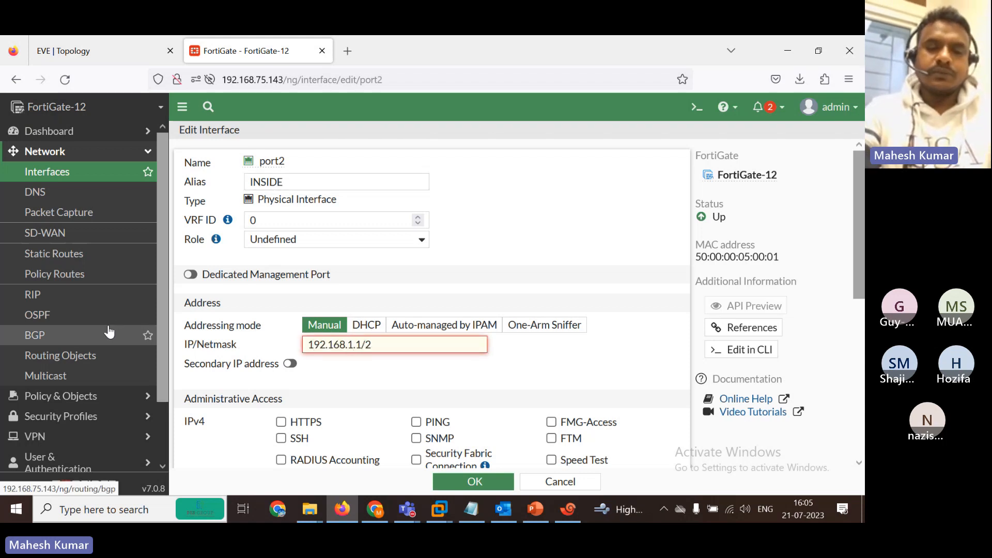
type("4")
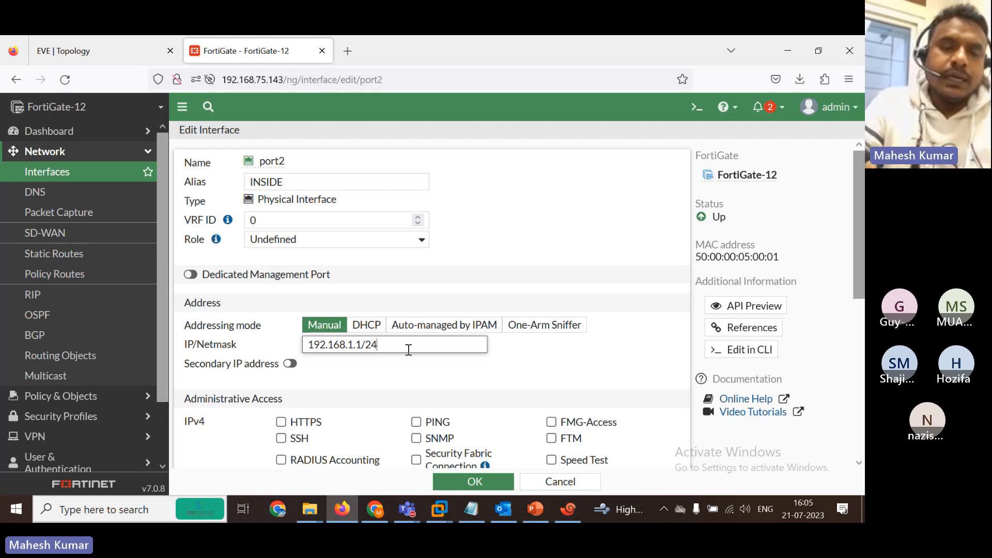
left_click(419, 429)
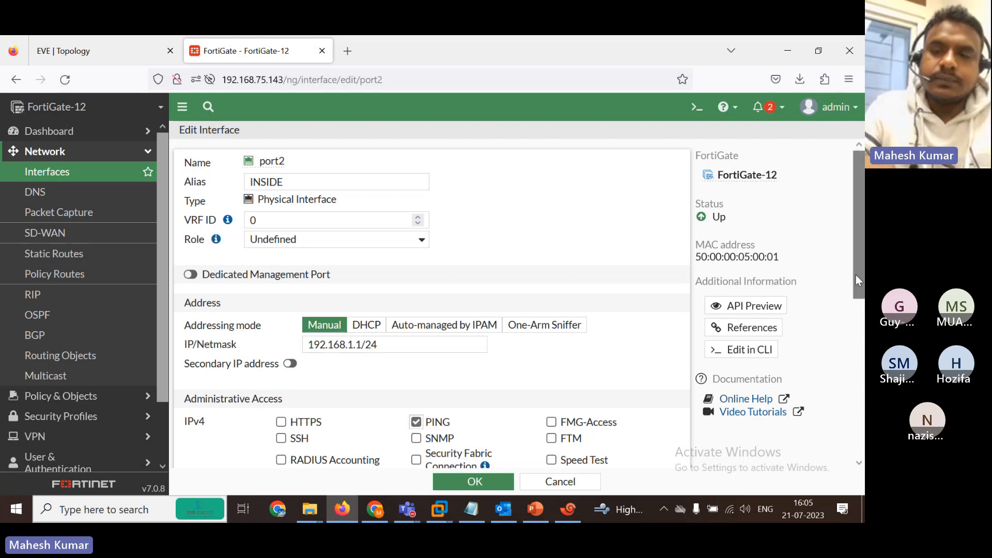
scroll(855, 274, "down", 2)
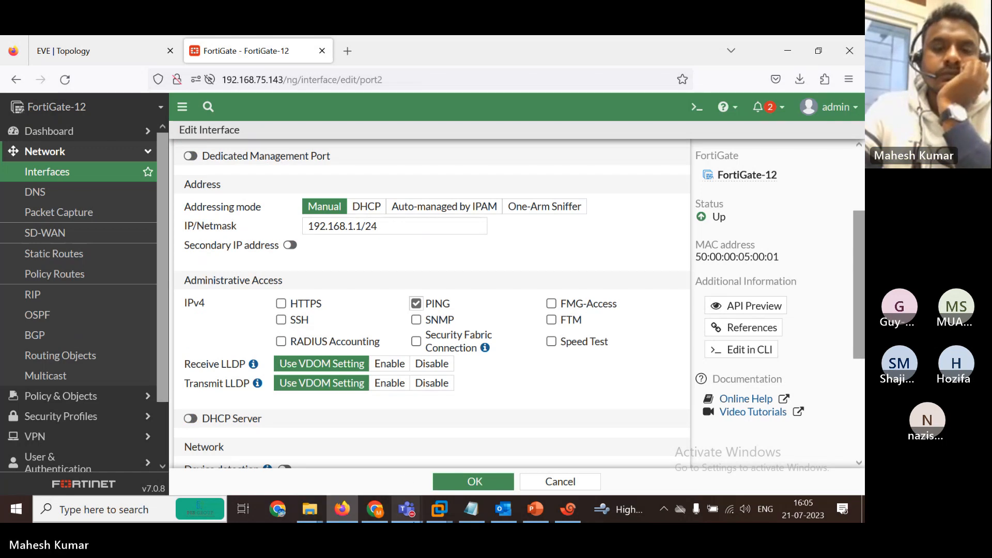
mouse_move(407, 515)
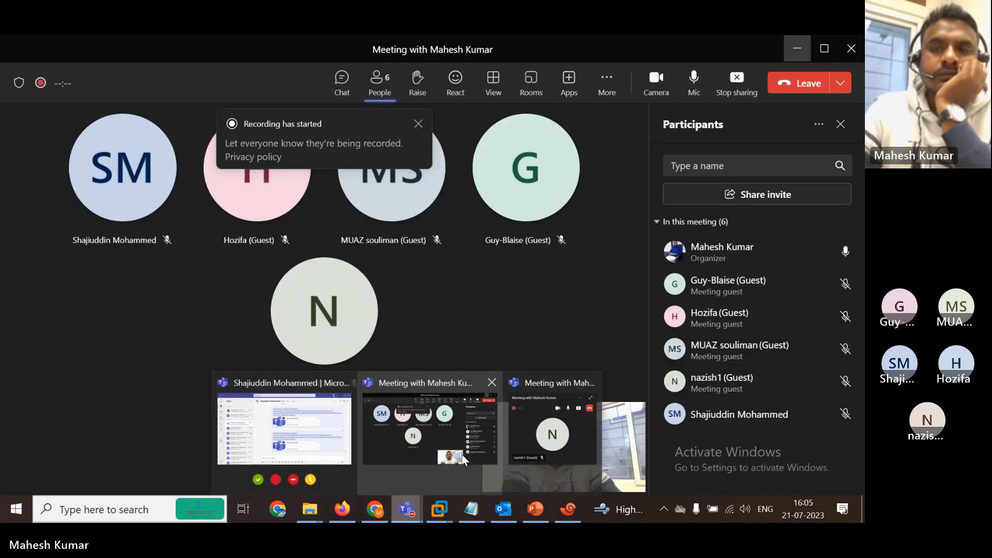
left_click(432, 434)
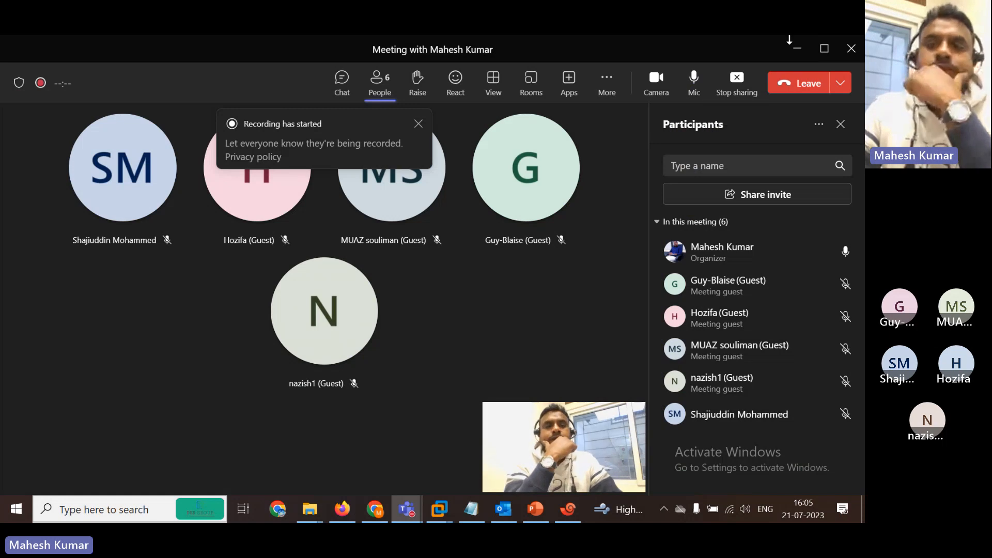
Close the 'Recording has started' banner, leave the microphone unmuted, and minimize the Teams meeting.
left_click(697, 80)
left_click(698, 81)
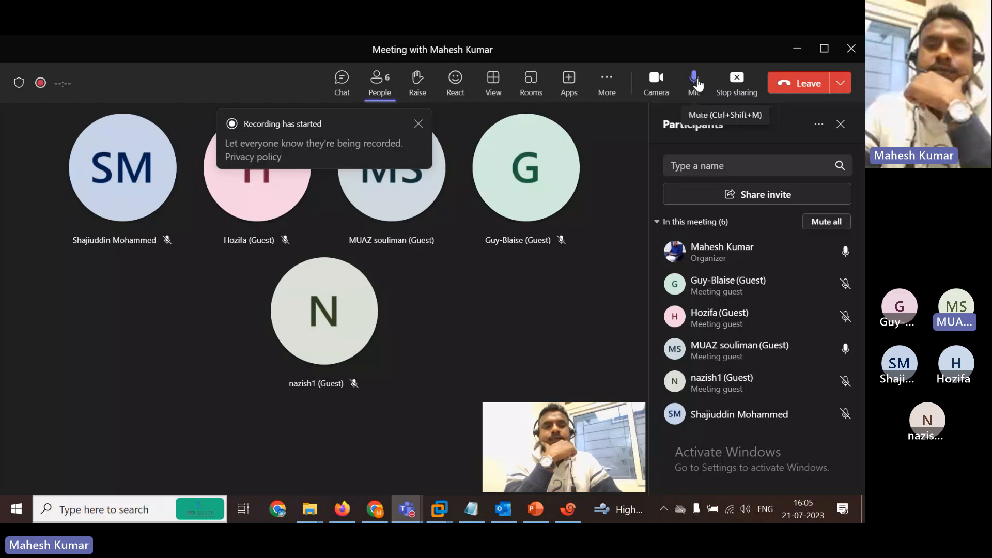
left_click(697, 81)
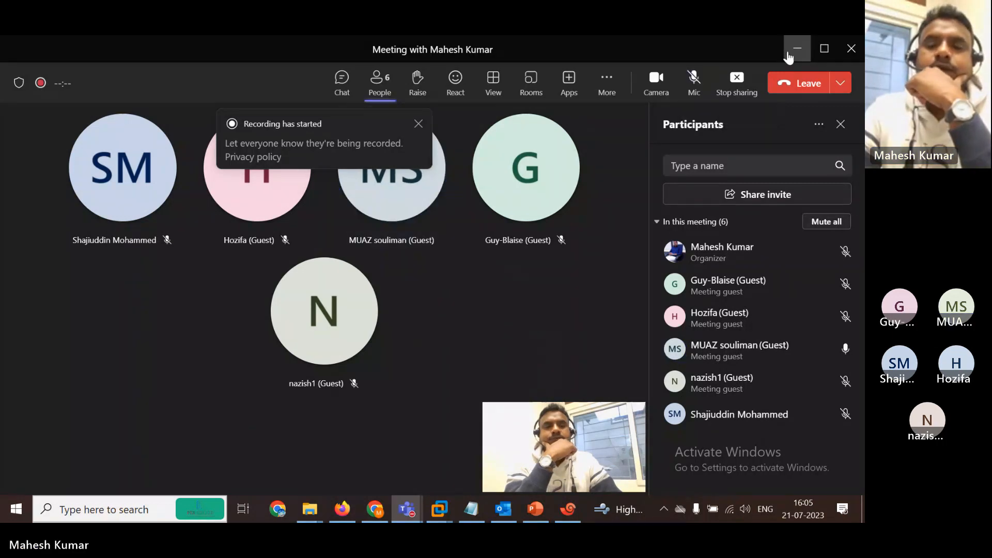
left_click(419, 125)
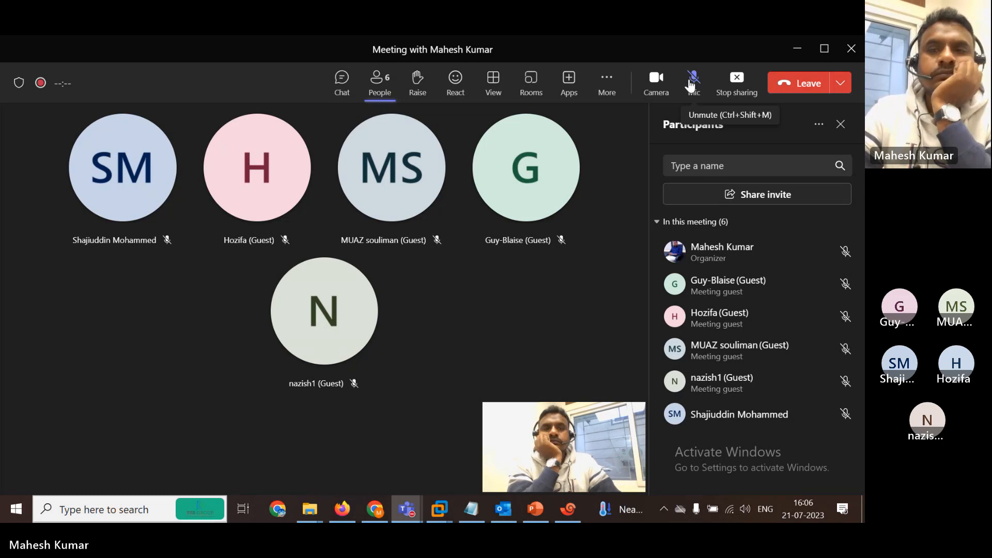
left_click(691, 83)
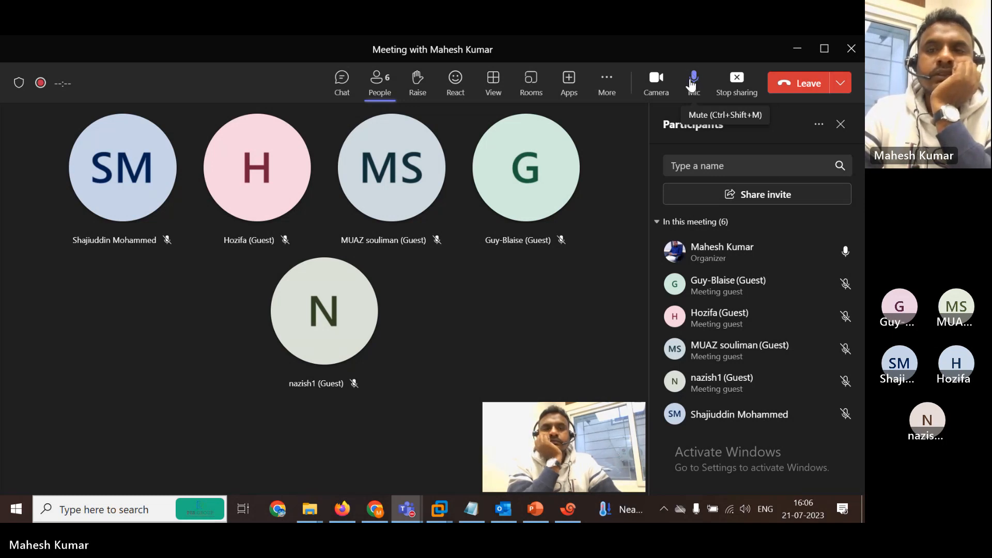
left_click(796, 51)
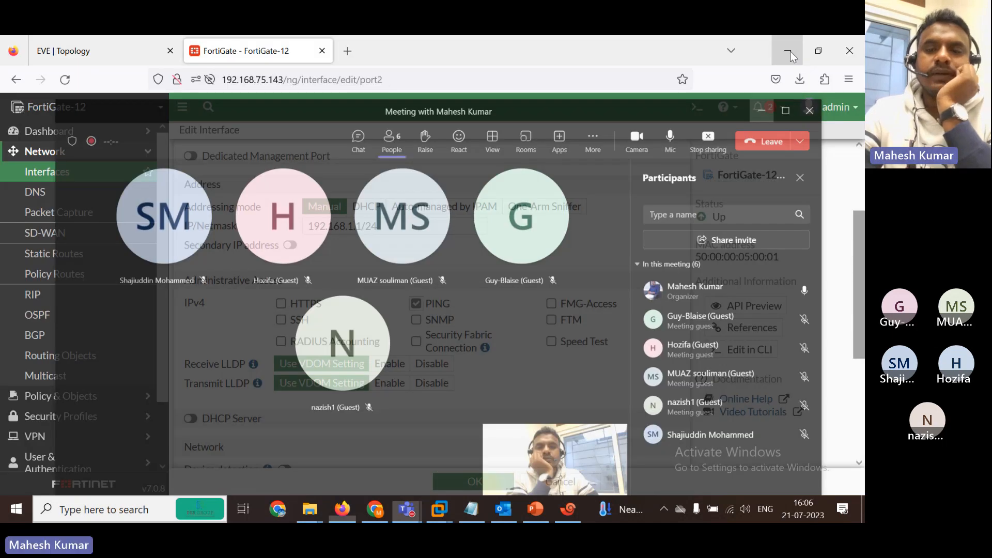
Add HTTPS administrative access to port2 alongside PING and save it with OK.
scroll(863, 283, "down", 5)
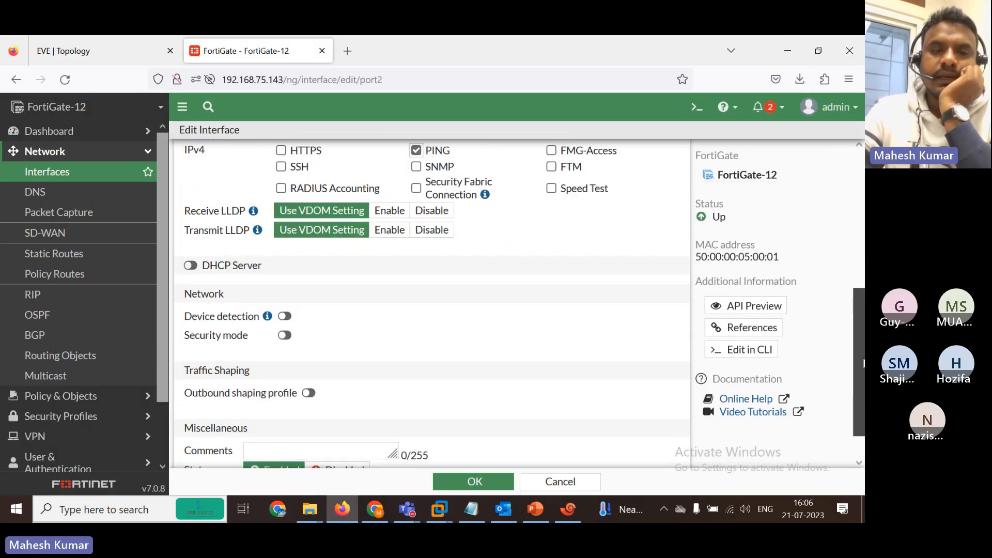
scroll(863, 283, "up", 8)
scroll(857, 272, "up", 2)
scroll(857, 272, "down", 5)
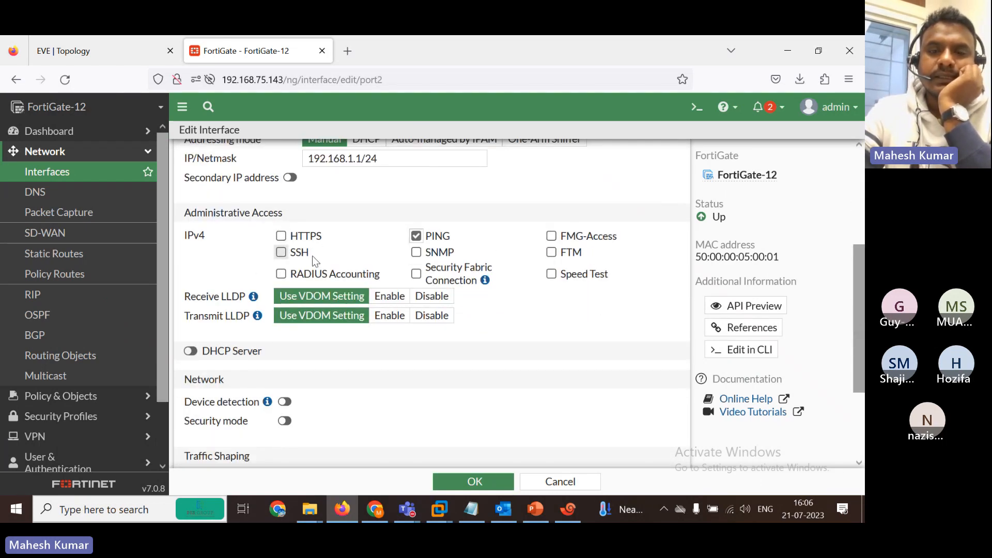
left_click(281, 237)
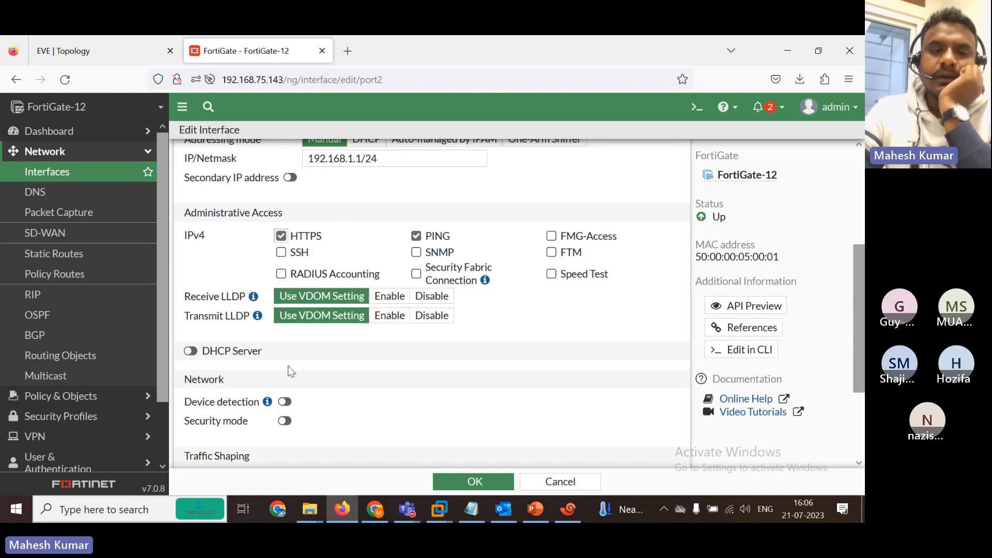
scroll(861, 243, "down", 3)
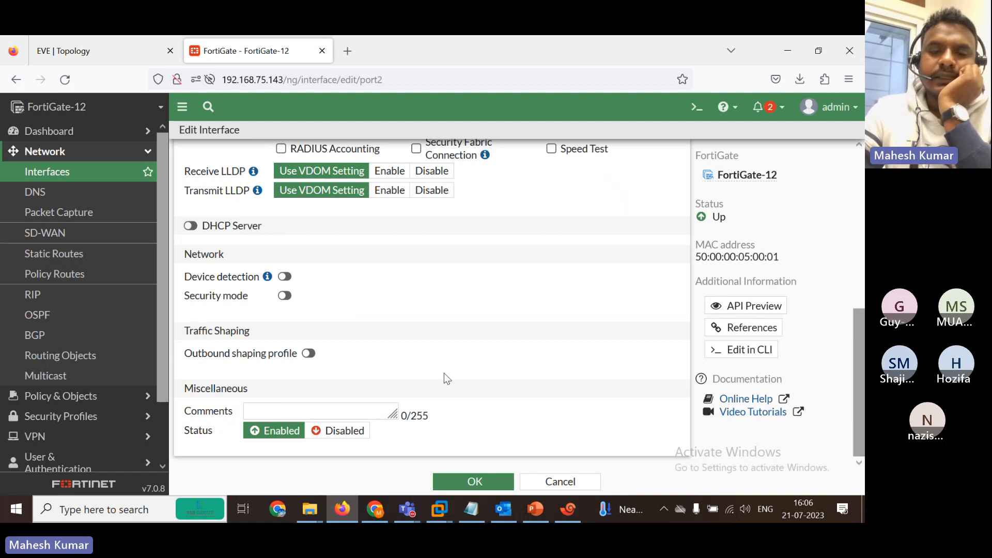
left_click(475, 482)
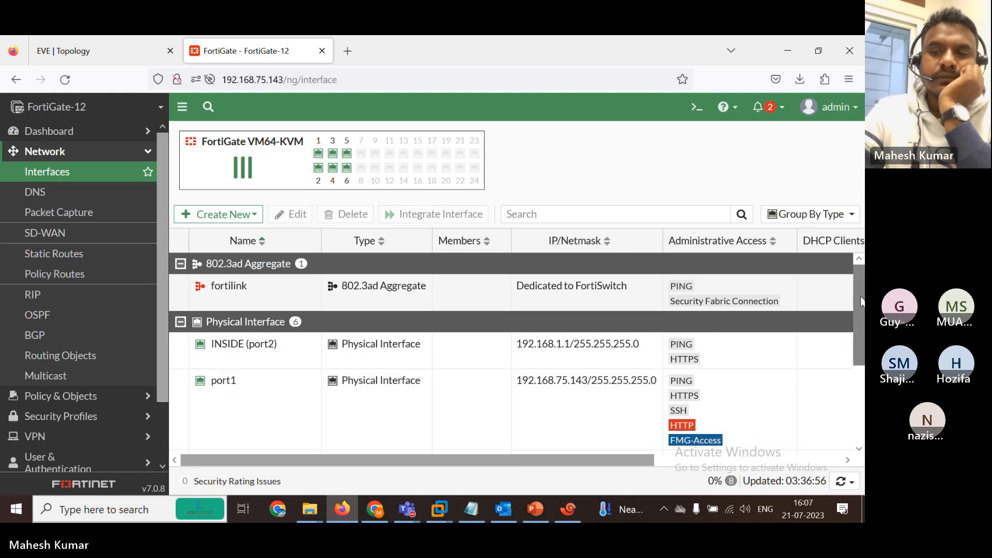
Scroll the interfaces table to show port3 through port6, still at 0.0.0.0/0.0.0.0.
scroll(859, 310, "down", 3)
scroll(512, 352, "up", 2)
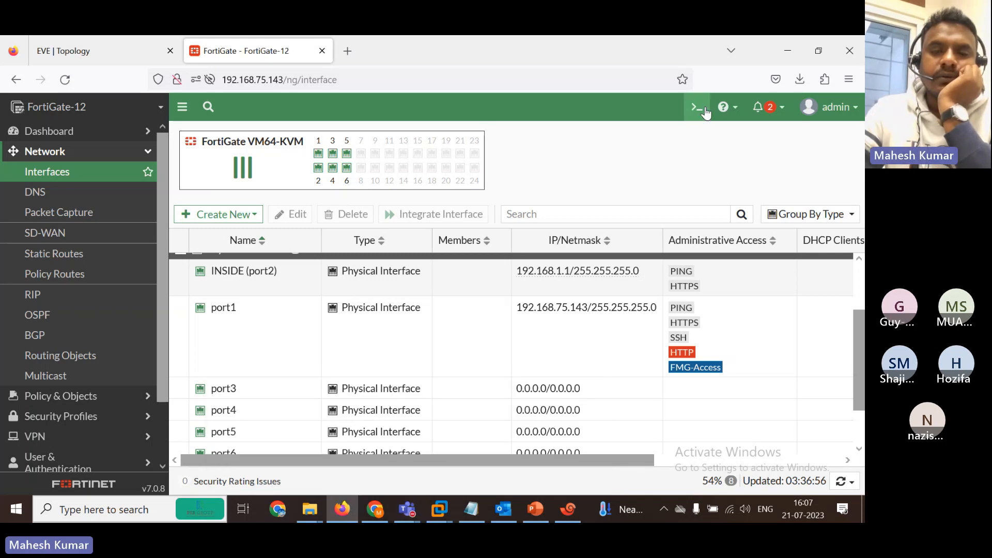
scroll(857, 310, "down", 2)
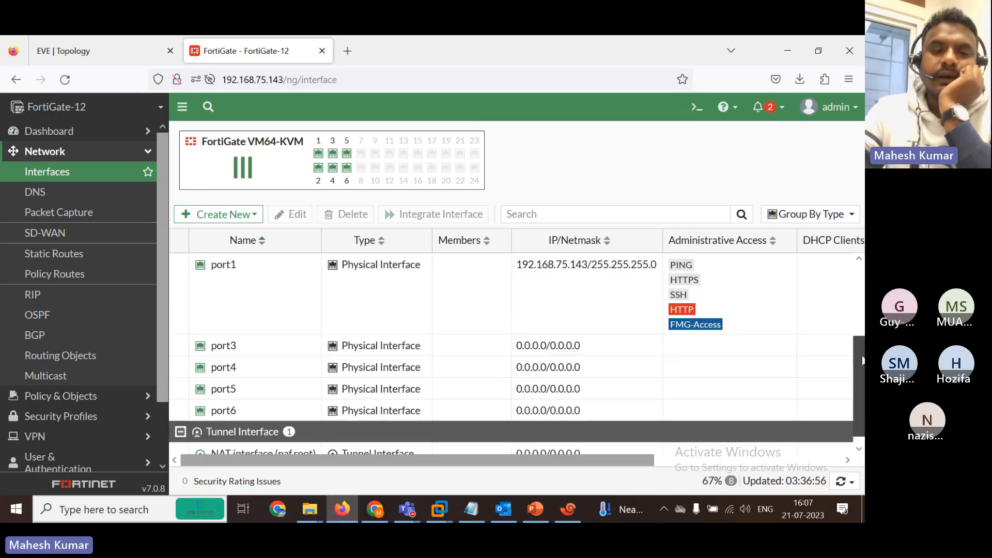
Open a fresh FortiGate CLI console session.
left_click(695, 108)
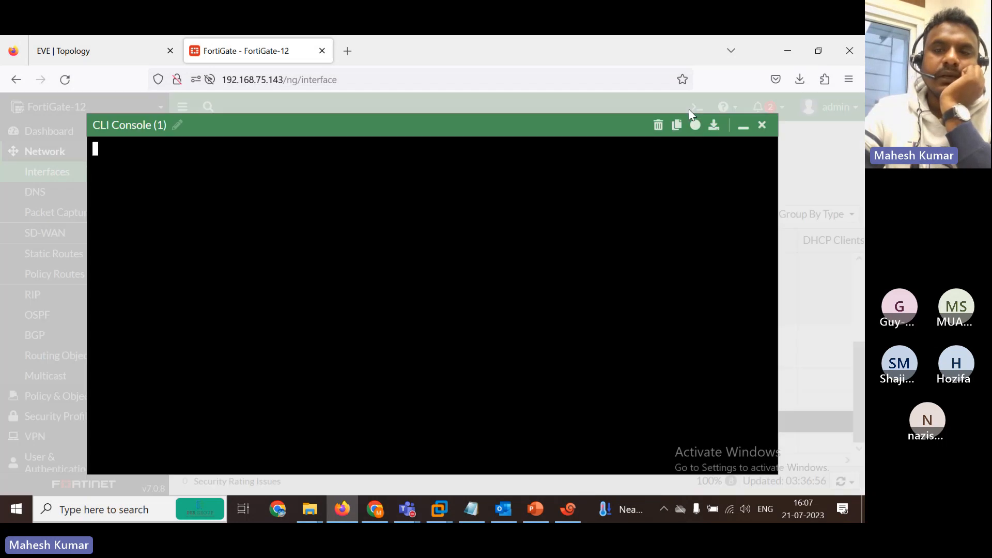
left_click(744, 125)
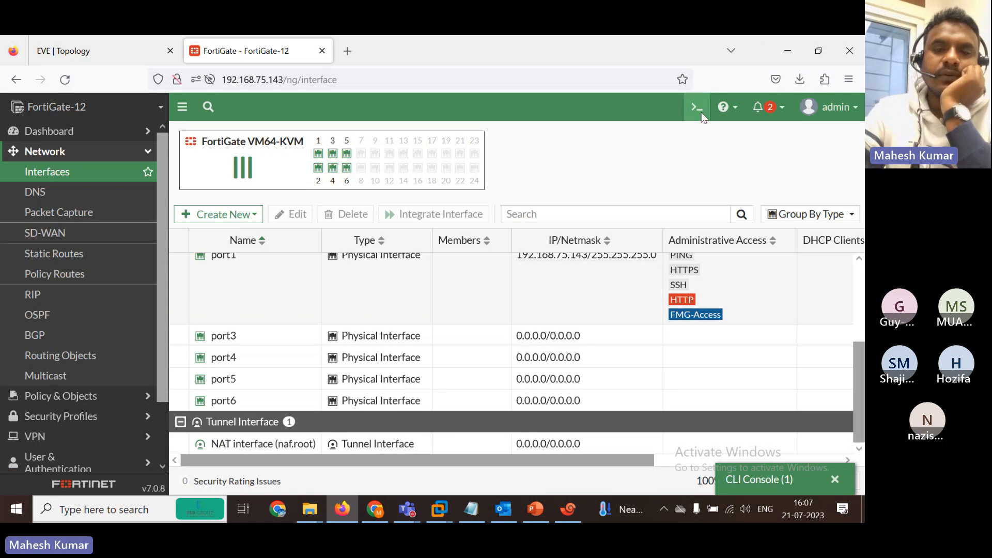
left_click(702, 113)
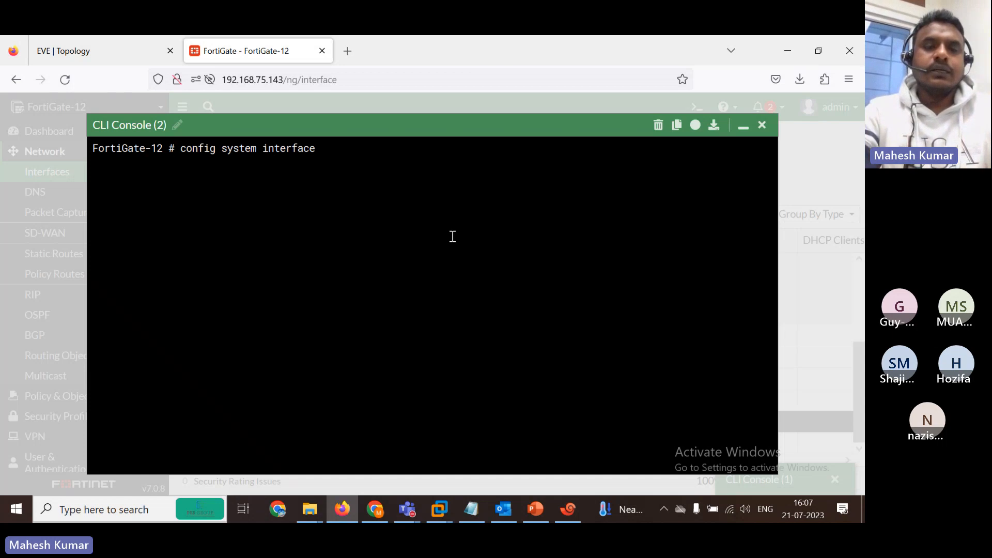
left_click(132, 46)
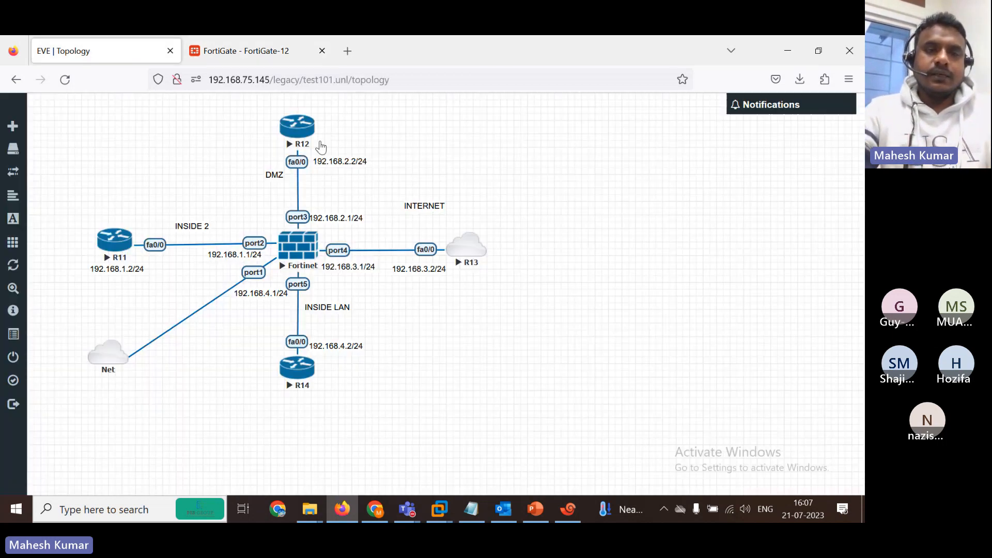
left_click(239, 50)
Edit port3 and set it to static mode with IP 192.168.2.1/24.
key("Return")
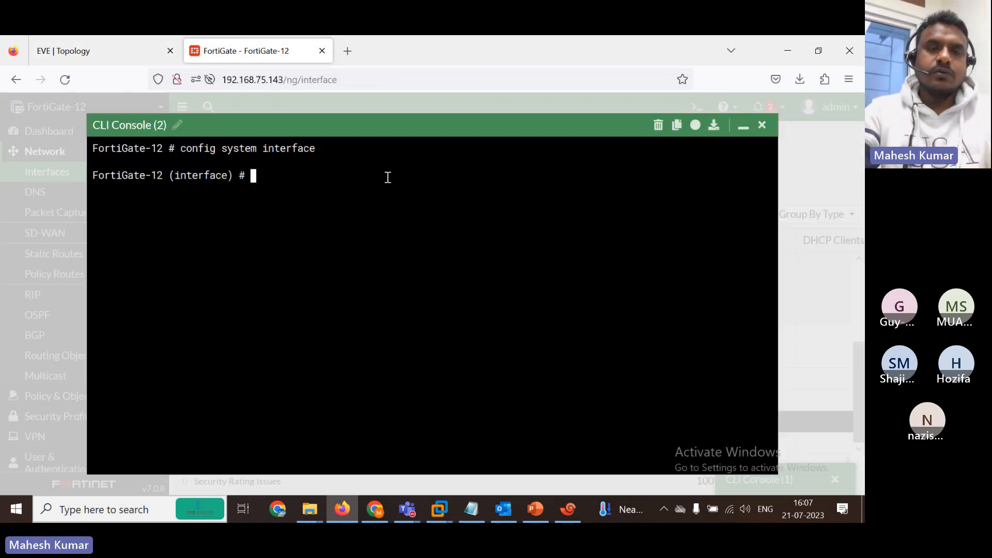
type("edit po")
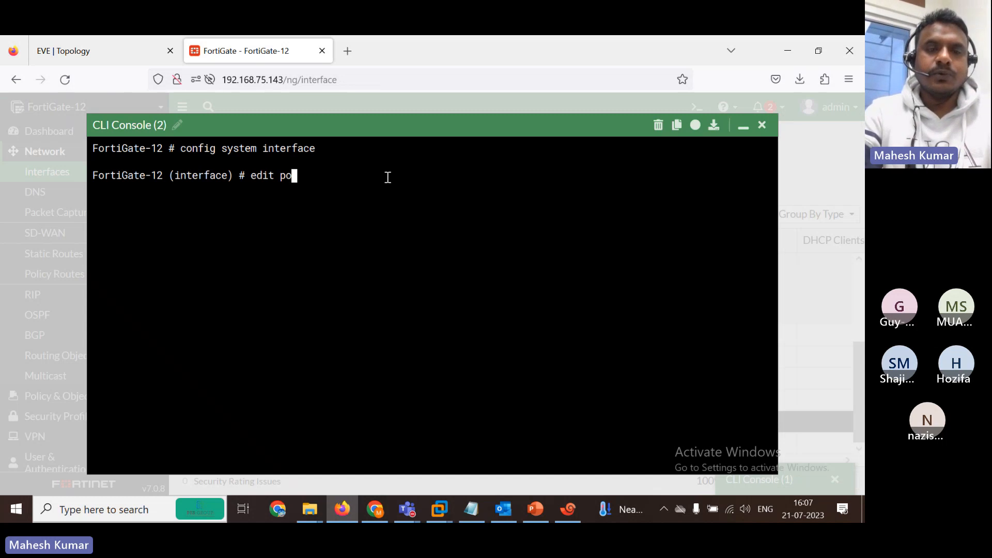
type("rt1")
key("Return")
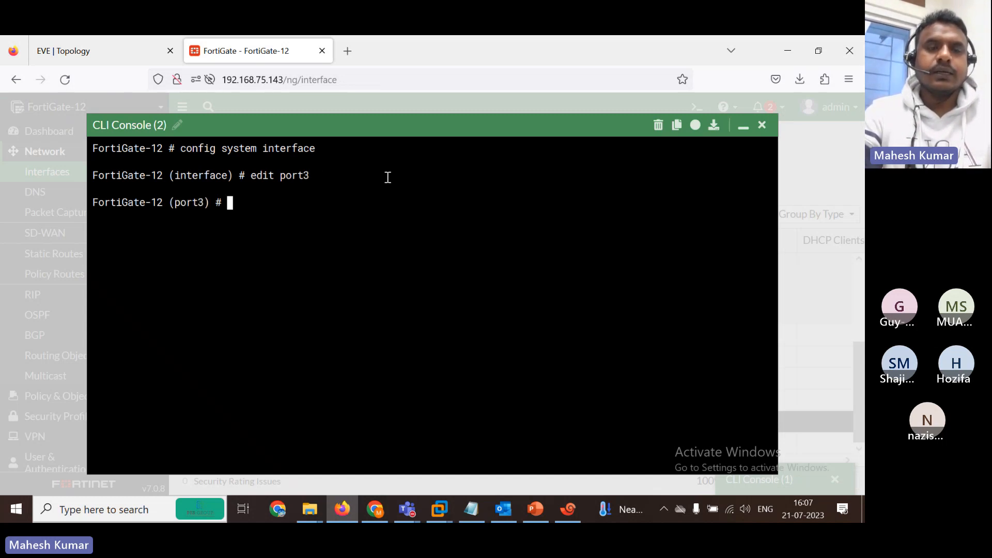
type("set mode")
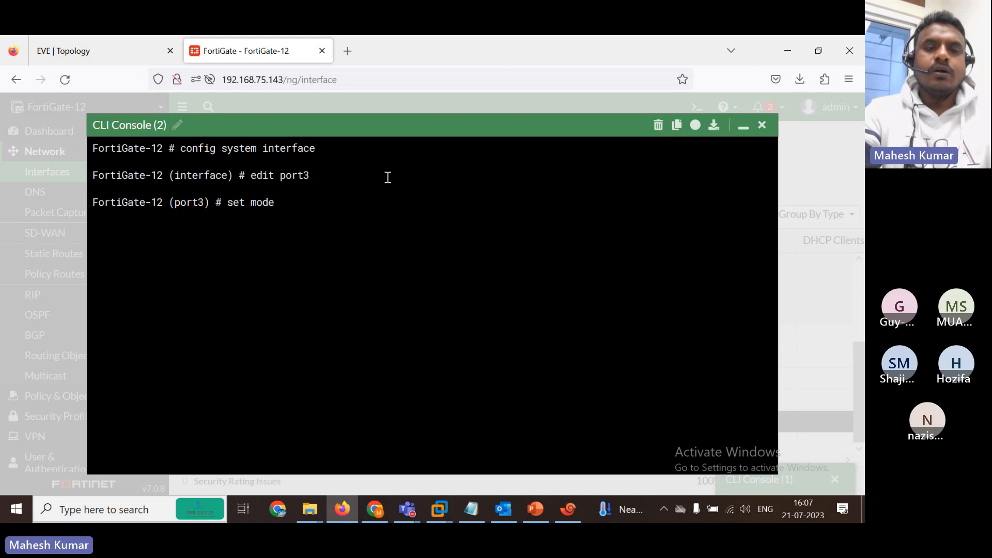
type(" static")
key("Return")
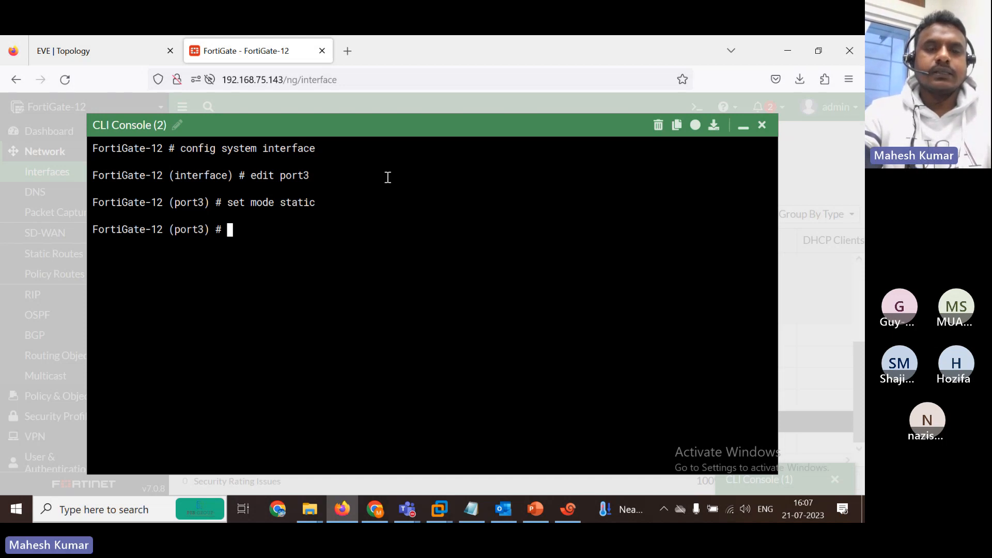
type("set ip 19")
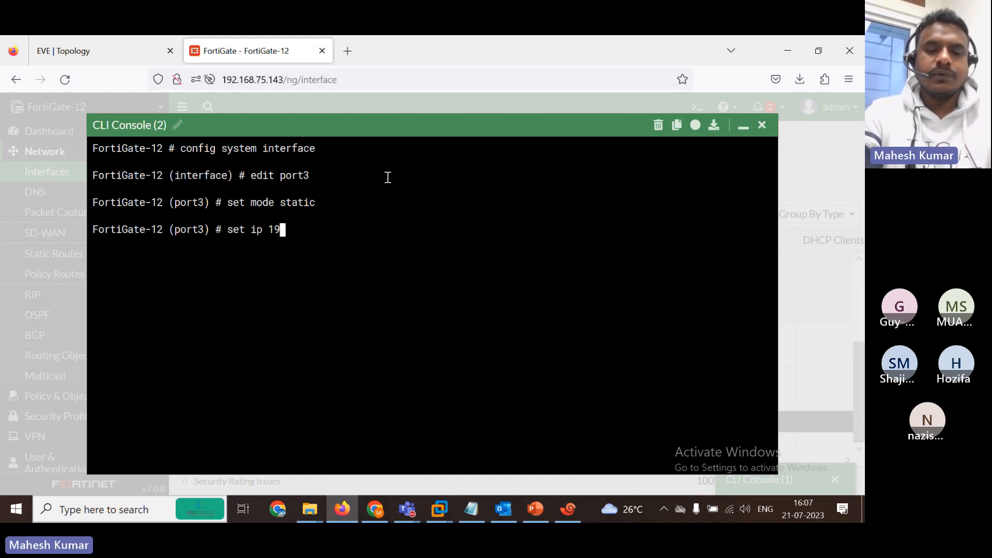
type("2.168.")
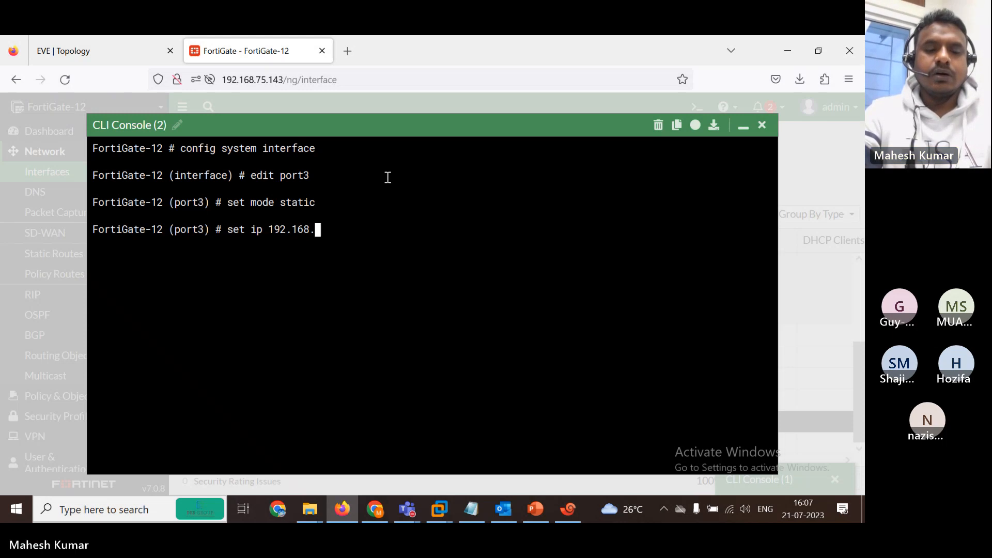
type("2.1/24")
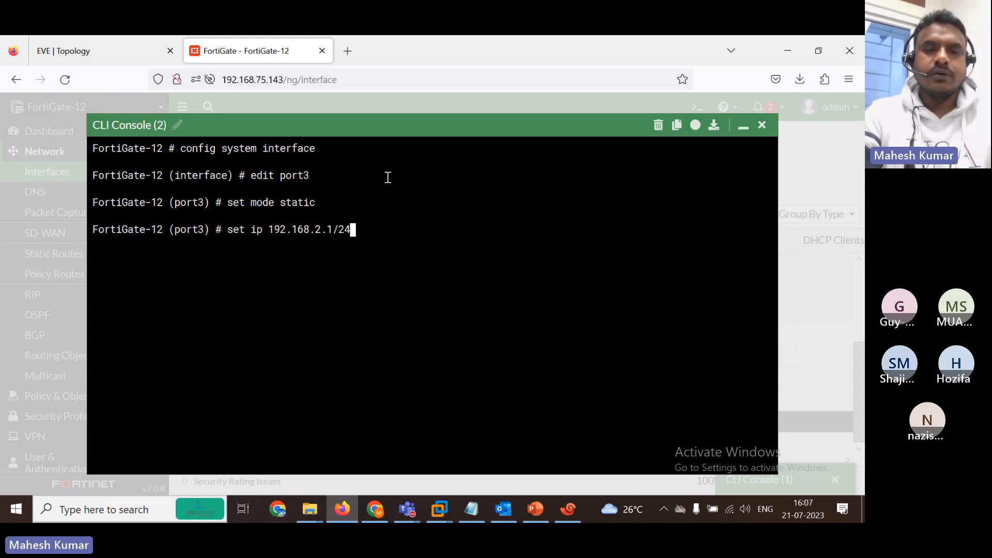
key("Return")
key("Return")
Allow ping, HTTPS, HTTP and SSH access on port3 and enter next.
type("set ")
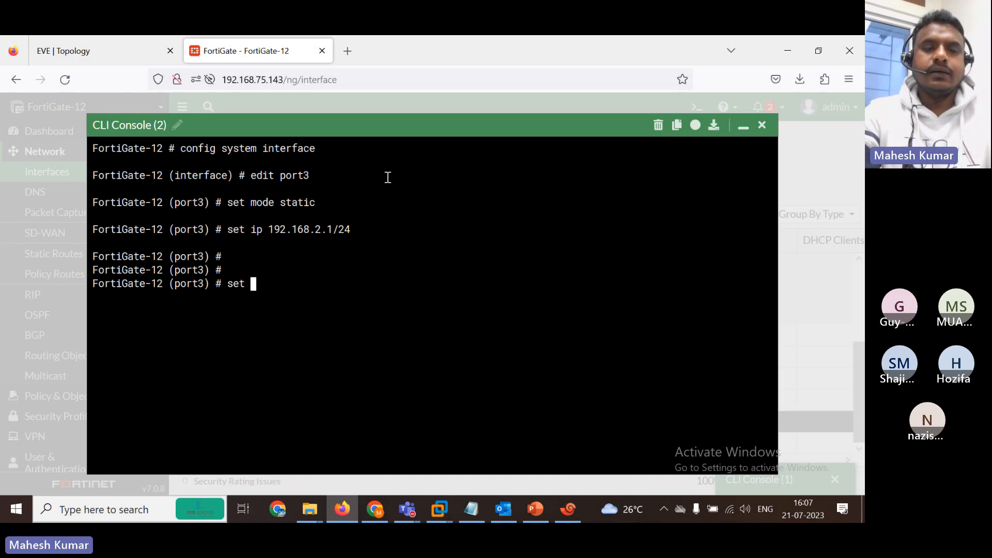
type("al")
key("Tab")
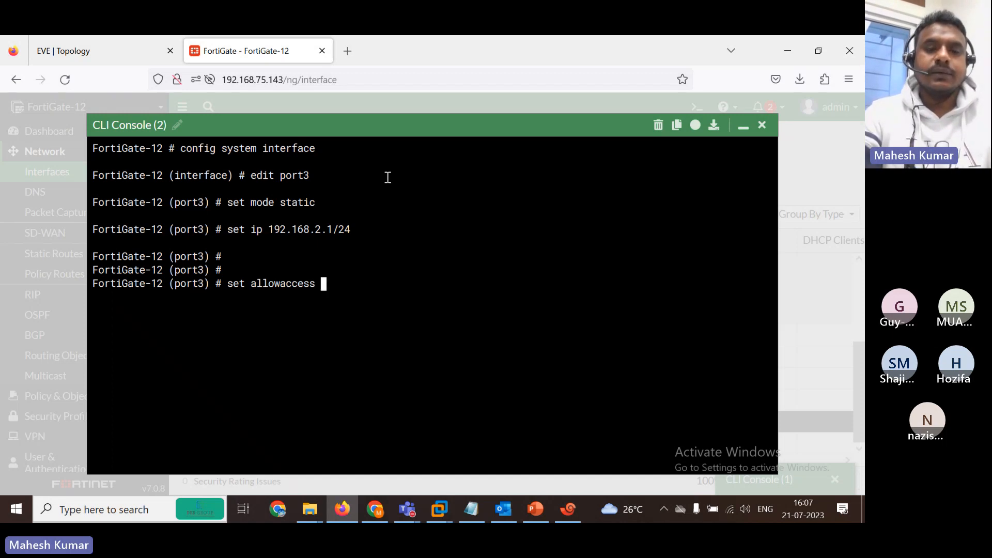
type("ping https")
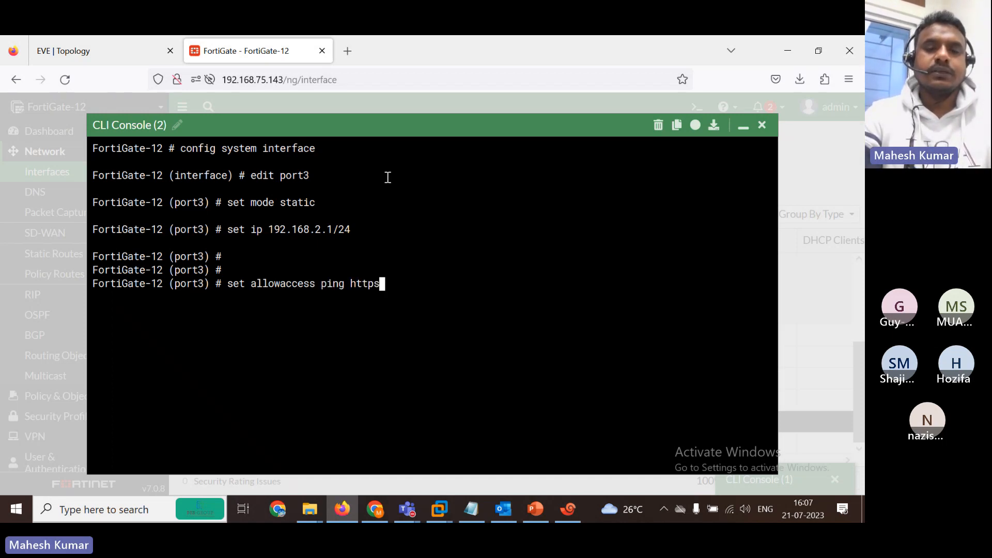
type(" http ")
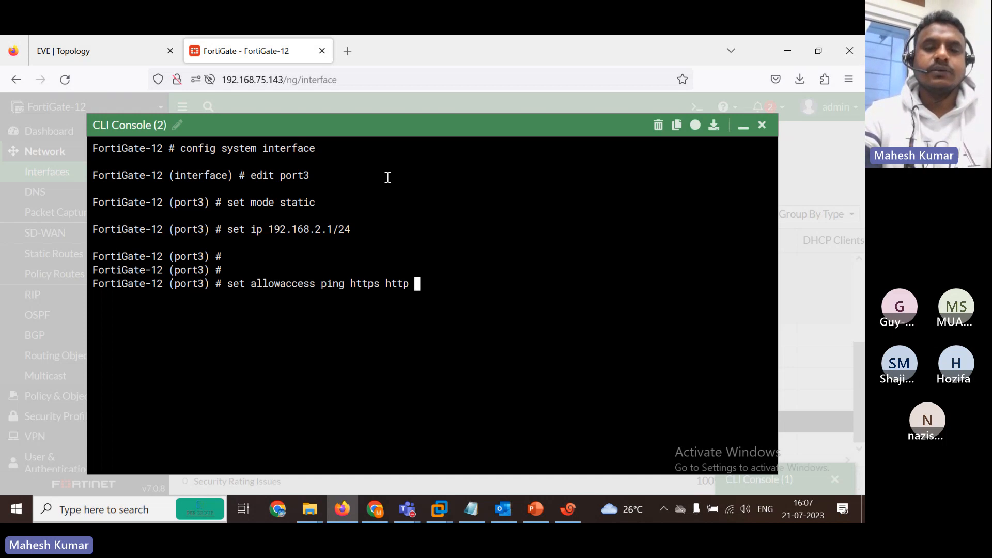
type("ssh")
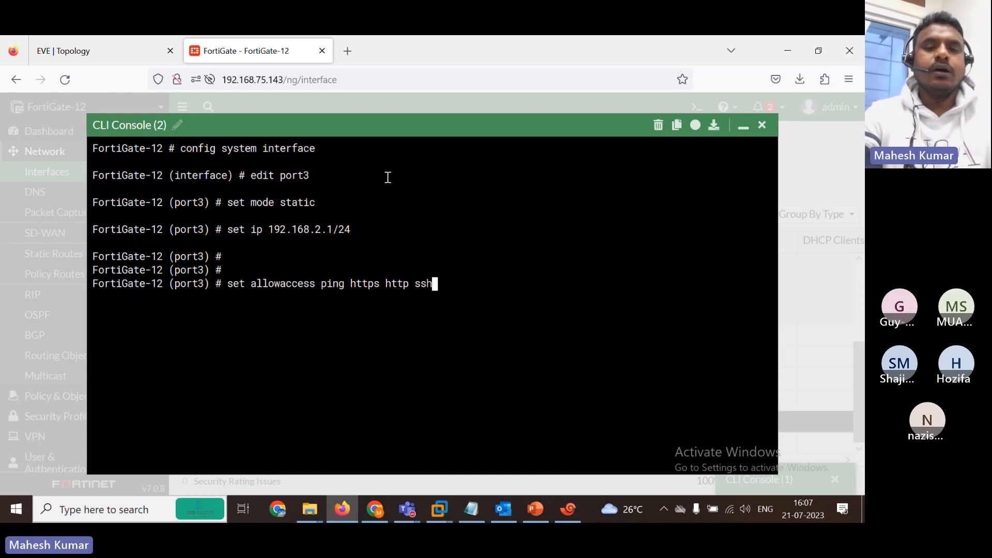
key("Return")
key("Return")
key("Return")
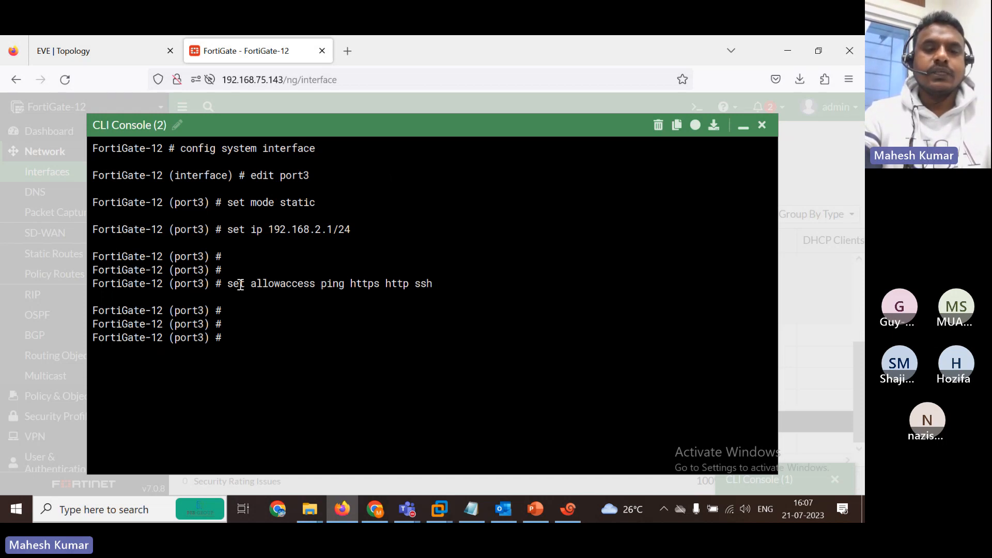
type("end")
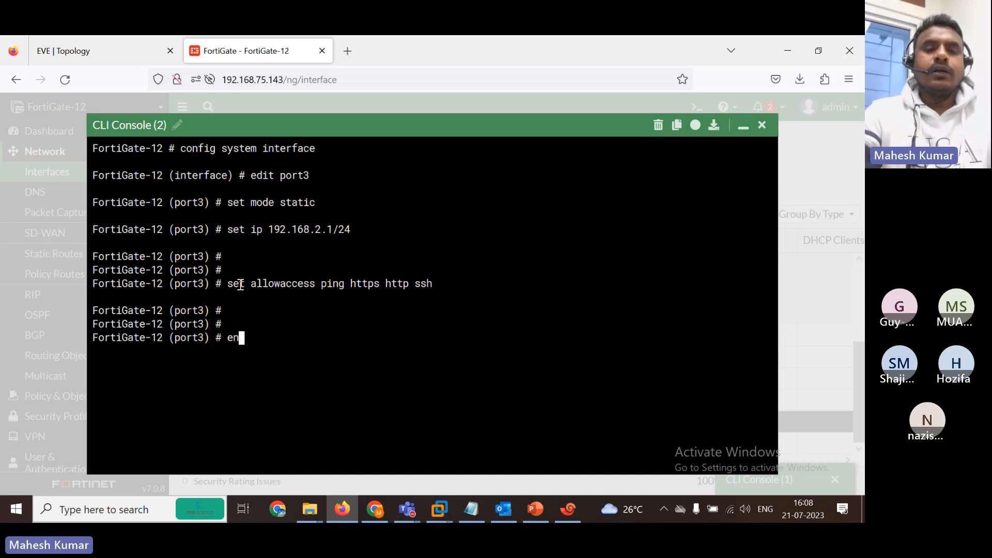
key("BackSpace")
key("BackSpace")
type("next")
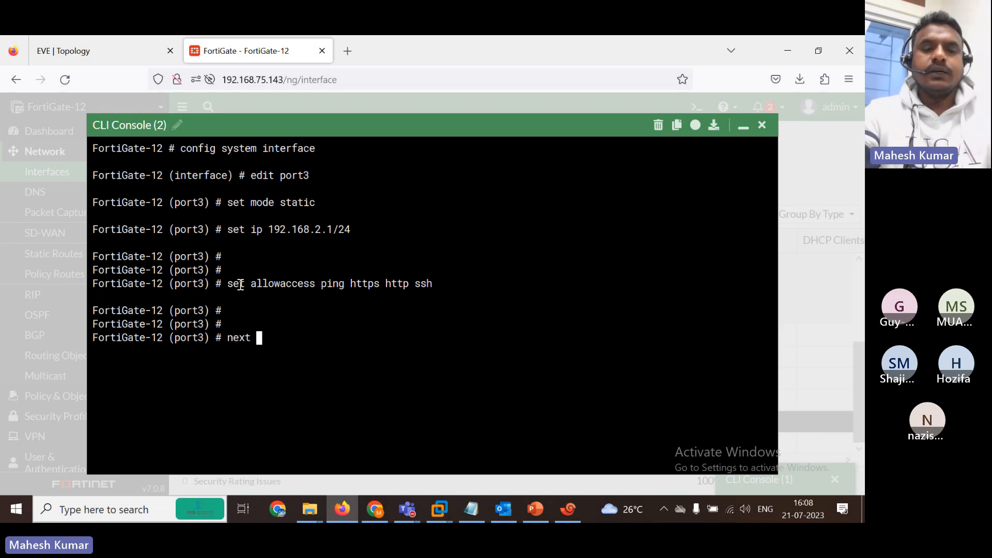
Close port3's edit, then give port4 static mode with IP 192.168.3.1/24.
key("Return")
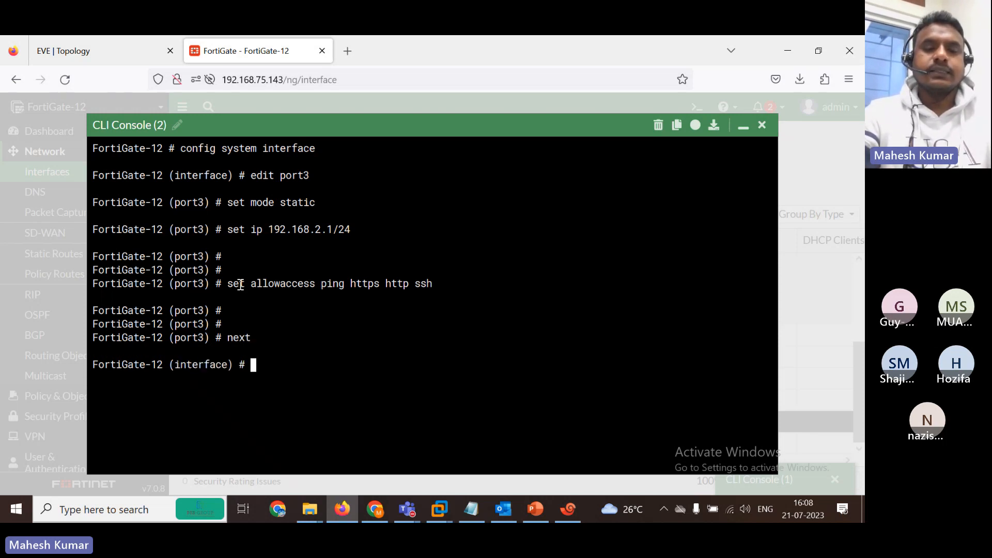
type("ed")
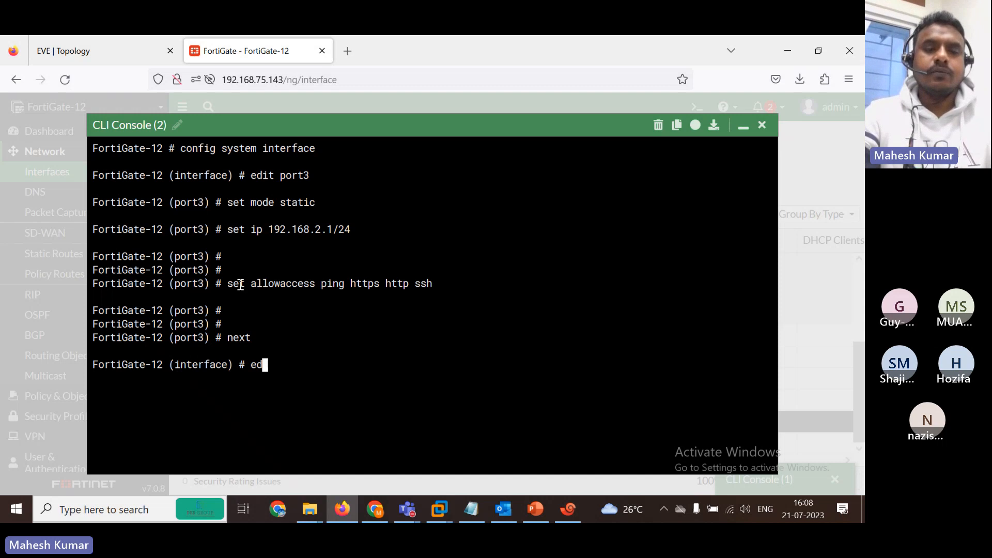
type("it port1")
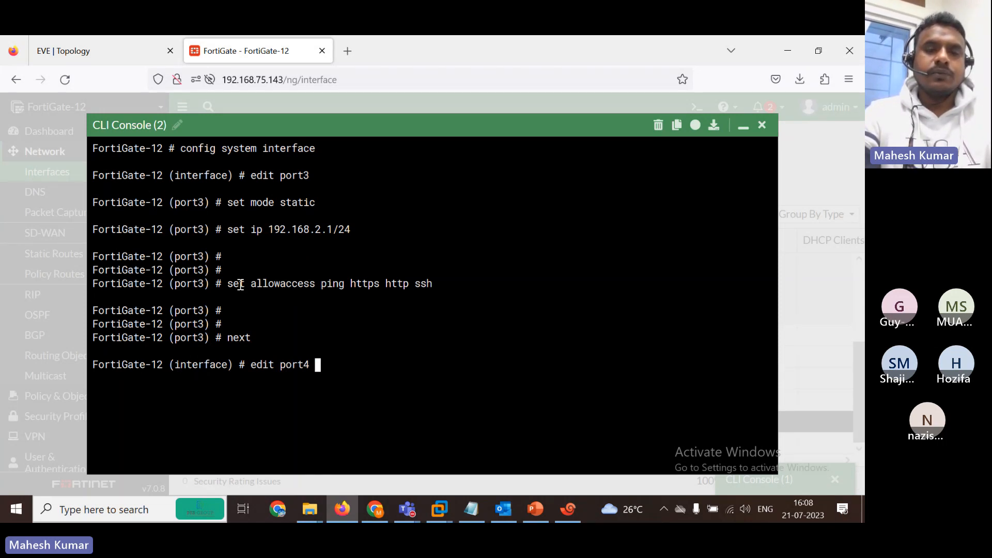
key("Return")
type("set mode static")
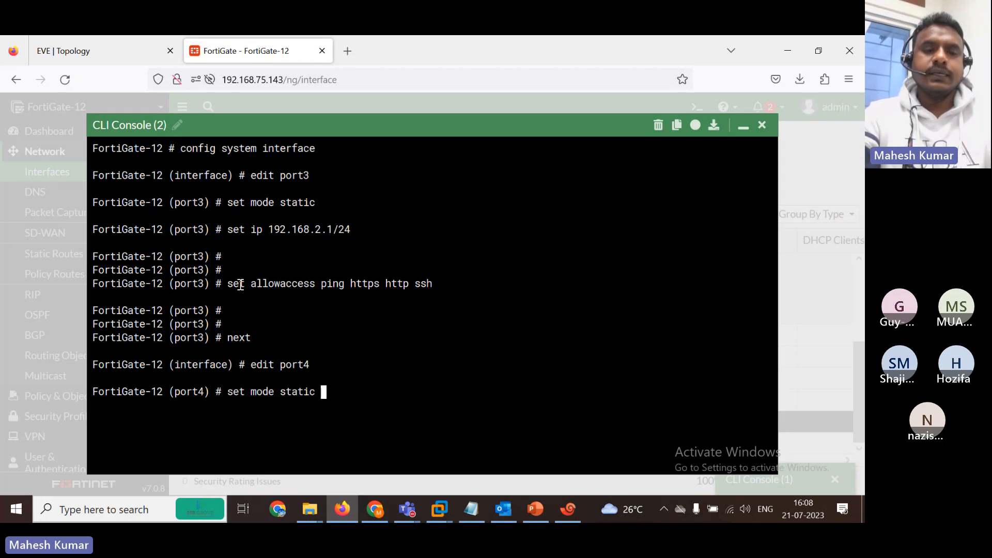
key("Return")
type("set ip ")
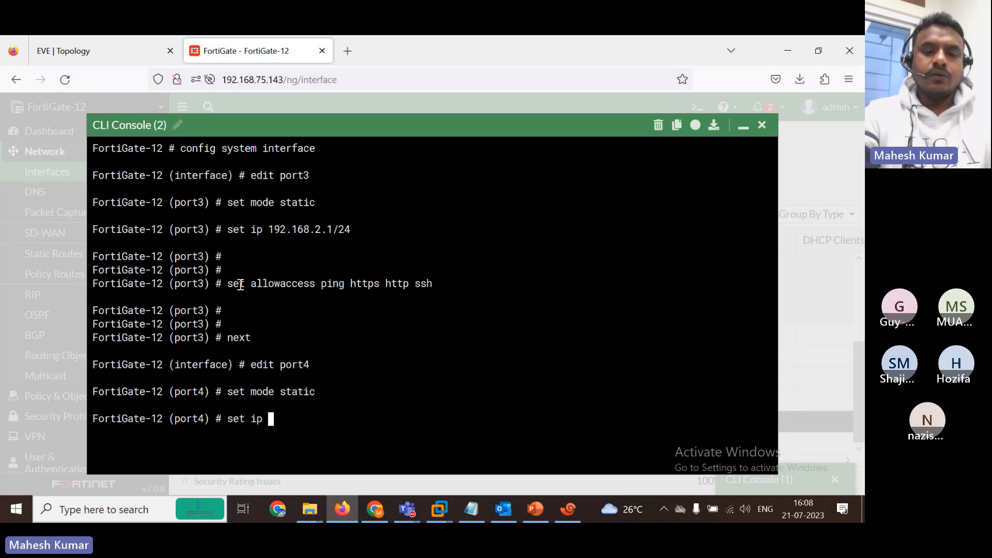
type("198")
type("2.168.")
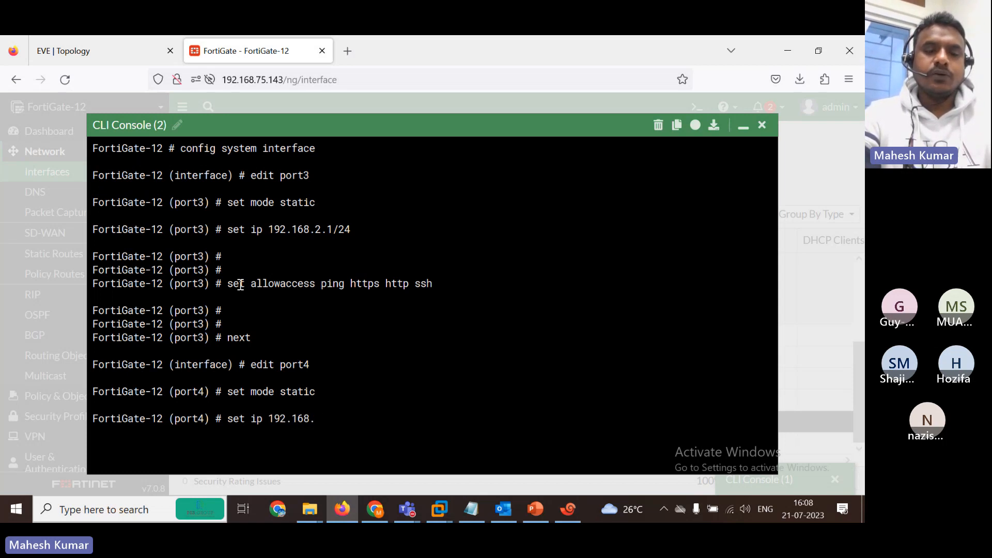
type("3.1")
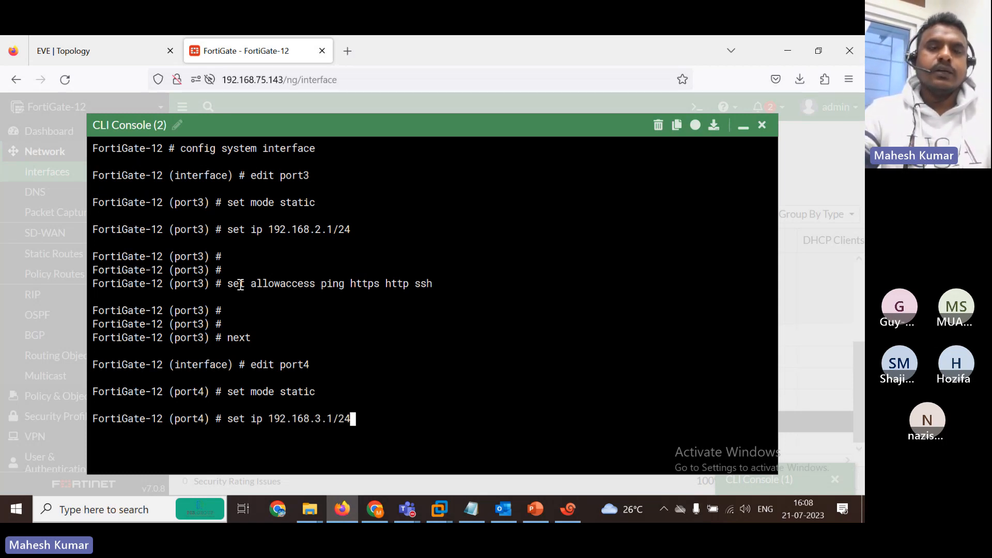
left_click(88, 40)
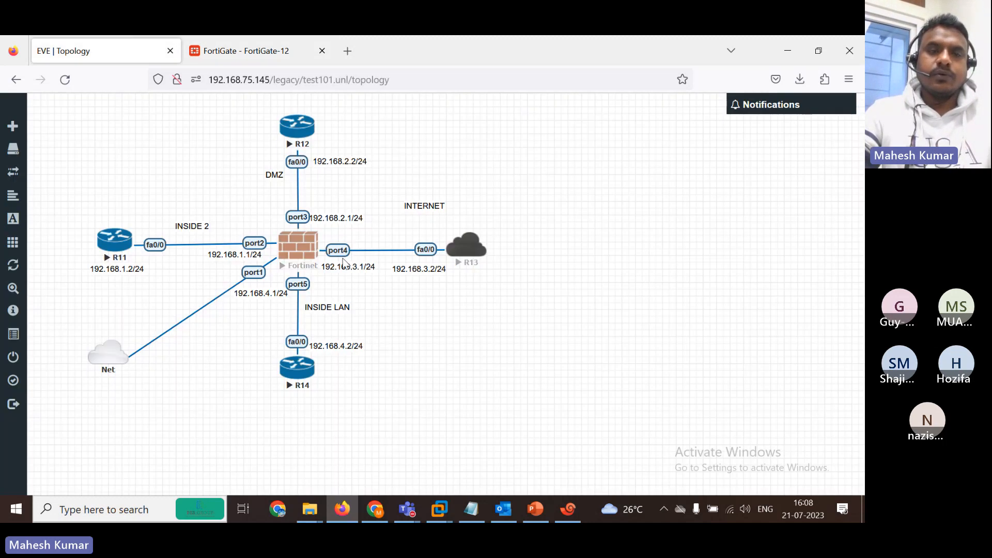
left_click(226, 48)
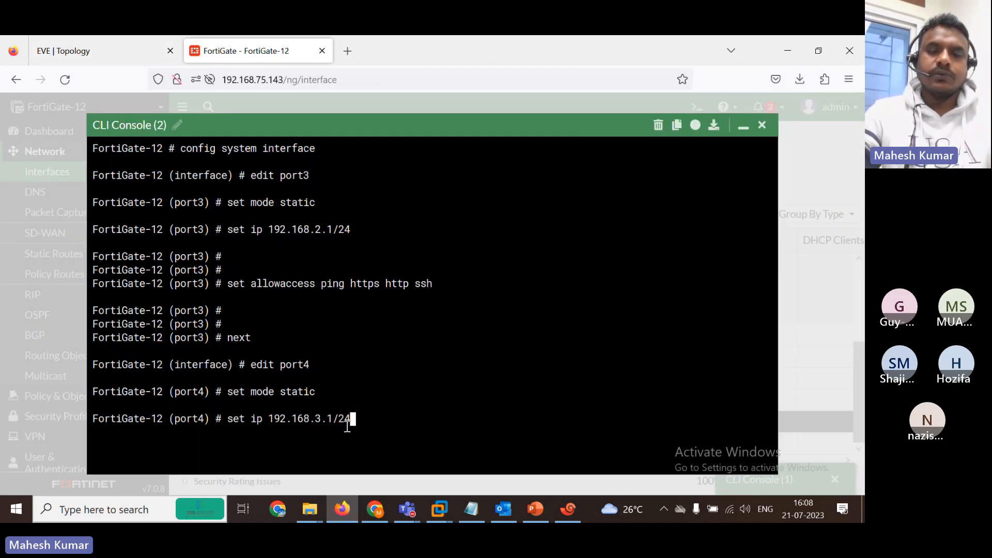
key("Return")
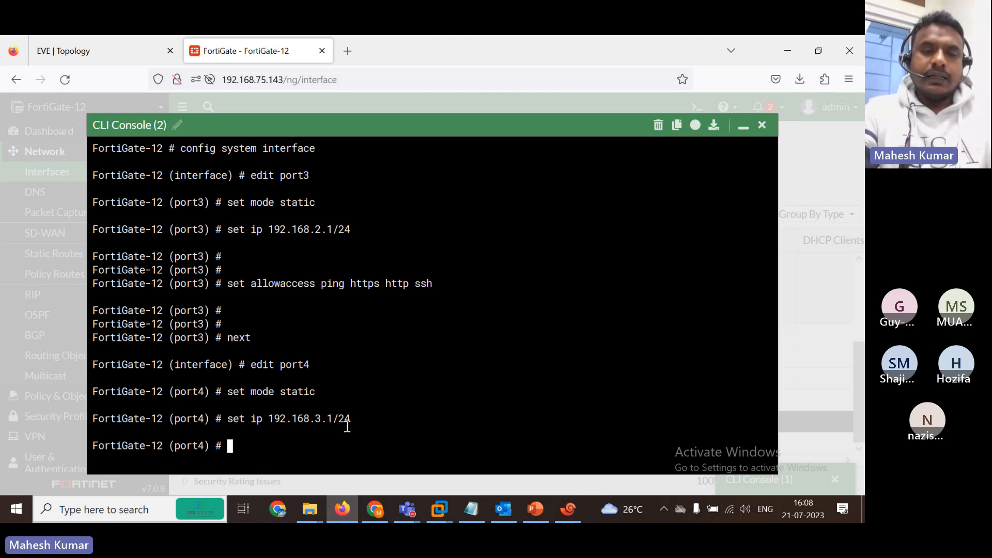
Allow ping, HTTPS, SSH and Telnet on port4 and commit with end.
type("set allowaccess")
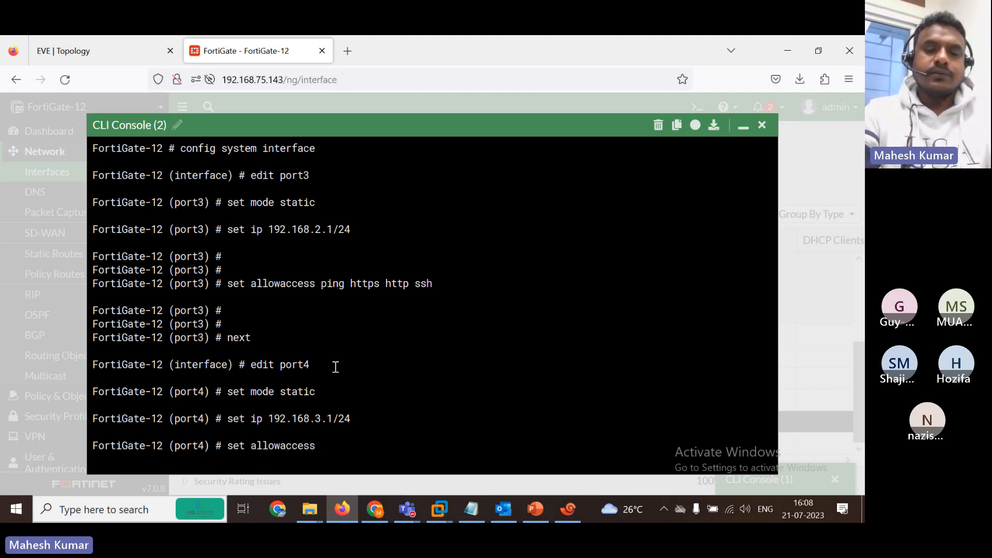
type(" ping ")
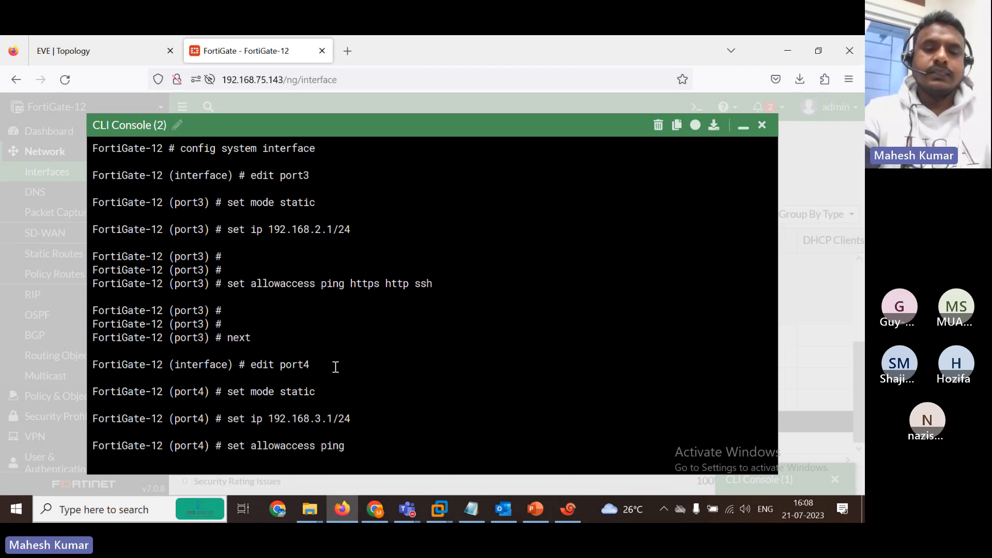
type("https ssh telnet")
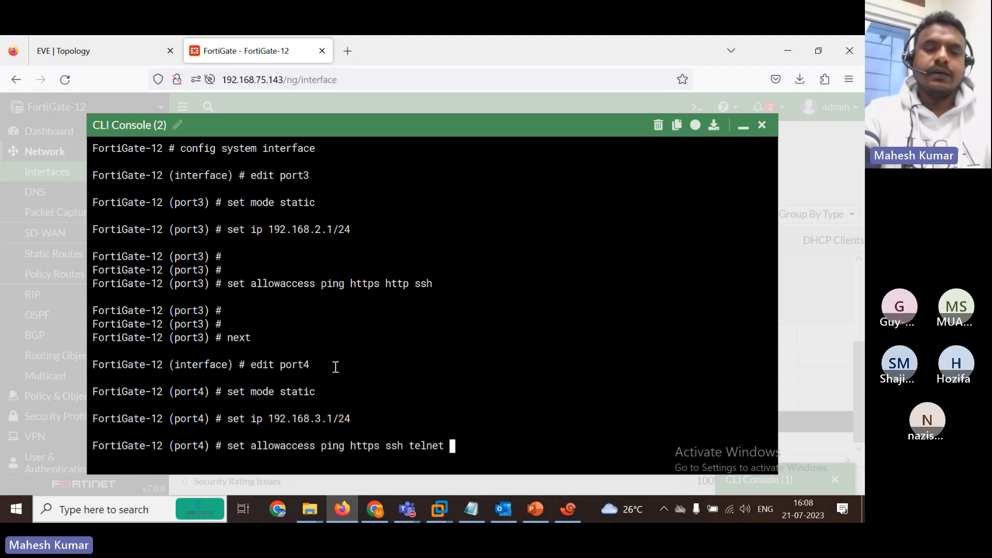
key("Return")
key("Return")
key("Return")
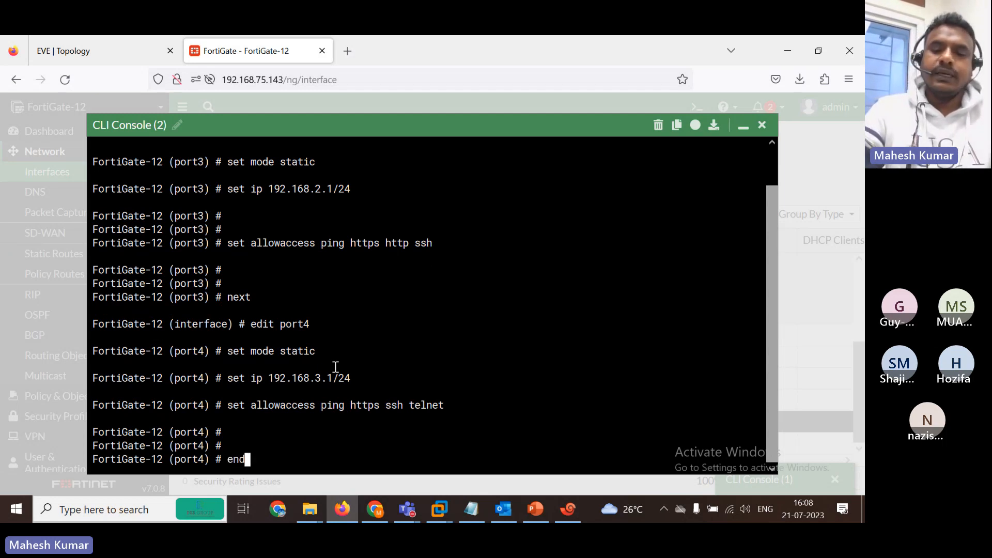
type("end")
key("Return")
key("Return")
key("Return")
key("Return")
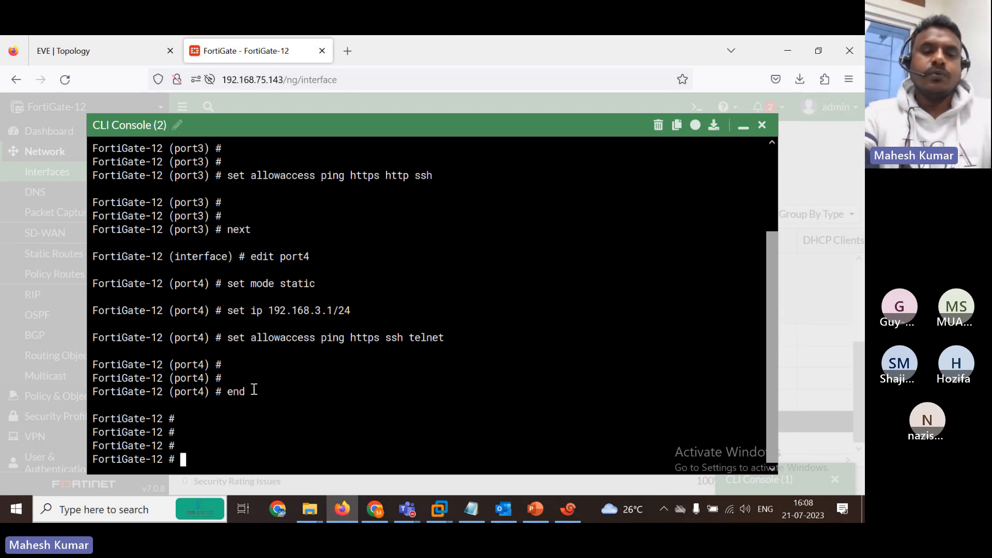
left_click_drag(255, 389, 228, 391)
key("Return")
key("Return")
key("Return")
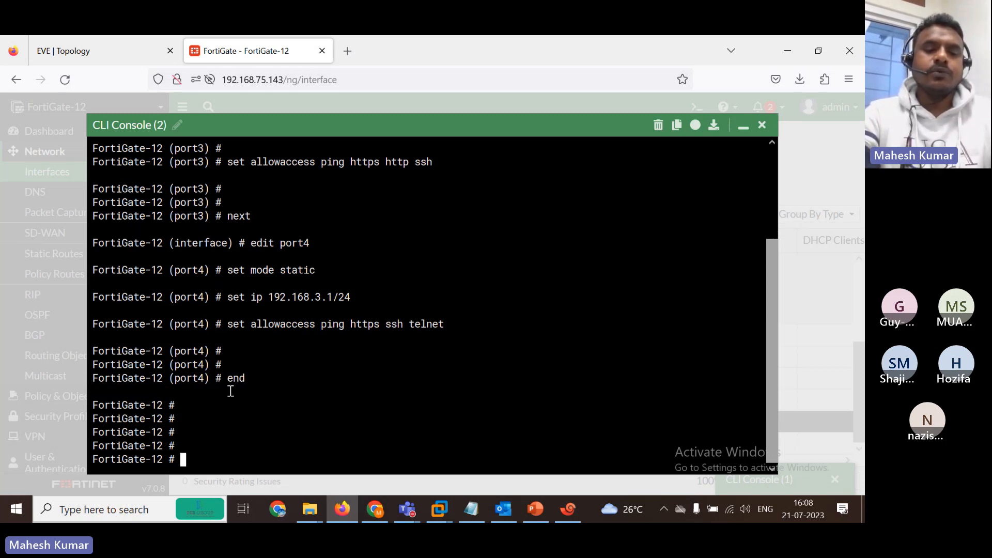
Run show system interface and check the port2 and port3 entries.
type("show system interface")
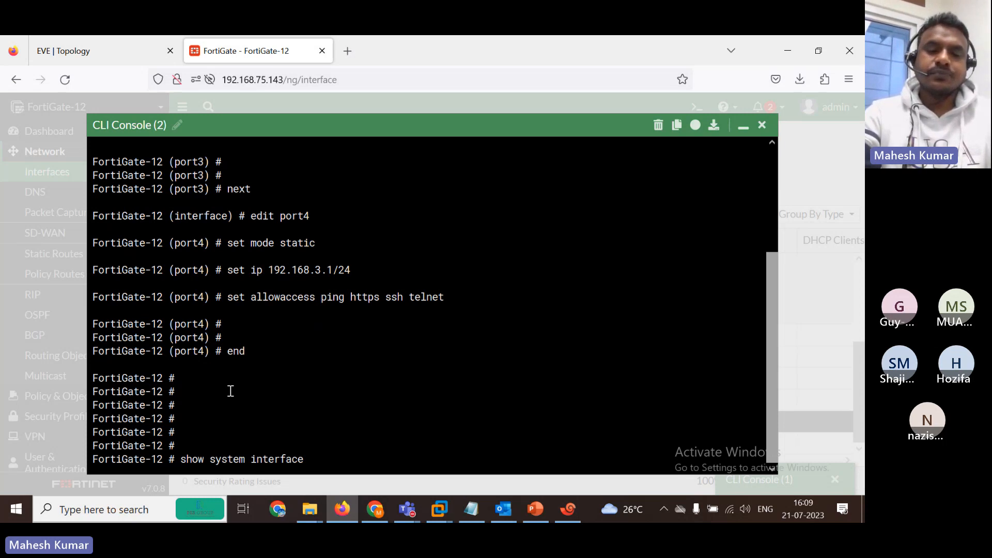
key("Return")
key("Up")
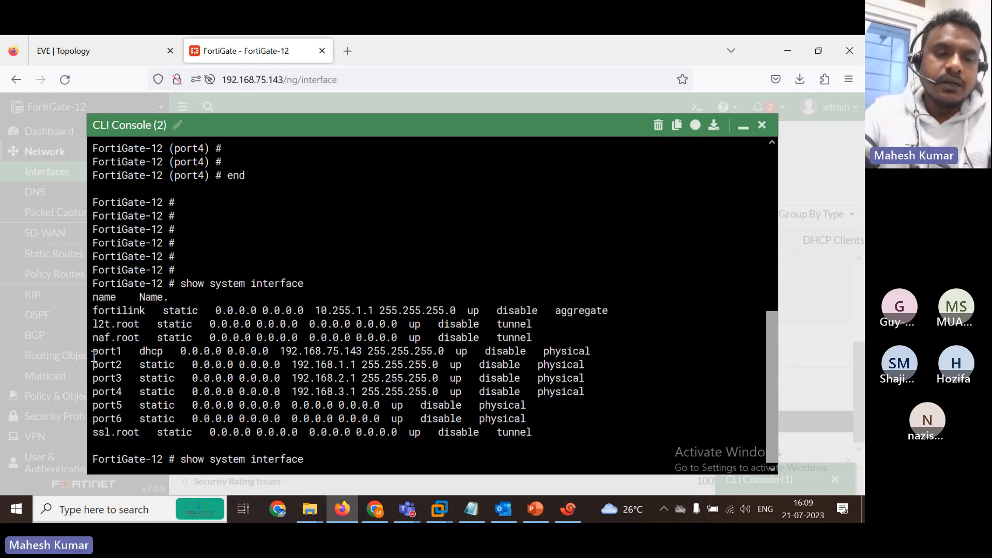
left_click_drag(93, 356, 549, 378)
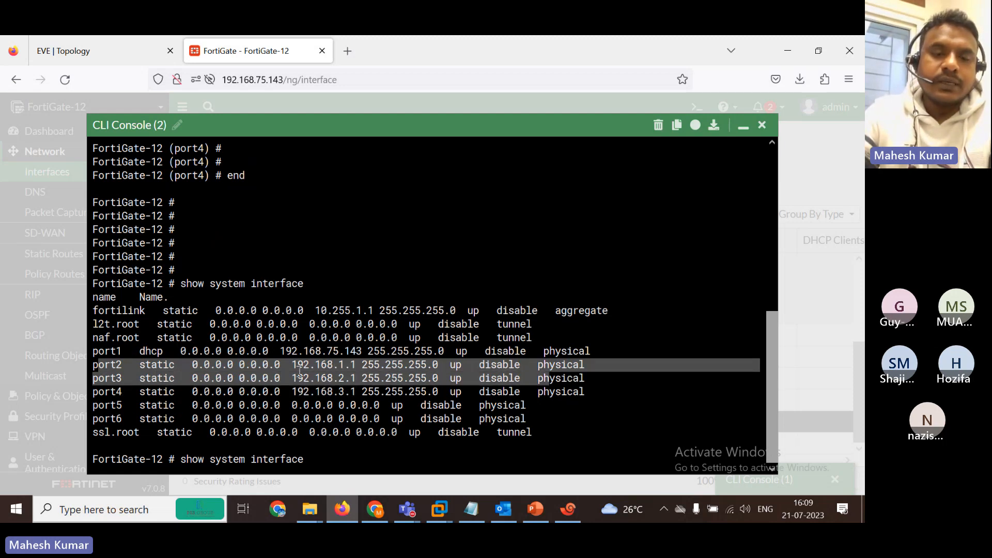
Close the console and reload Interfaces to confirm port3 192.168.2.1 and port4 192.168.3.1.
left_click(760, 128)
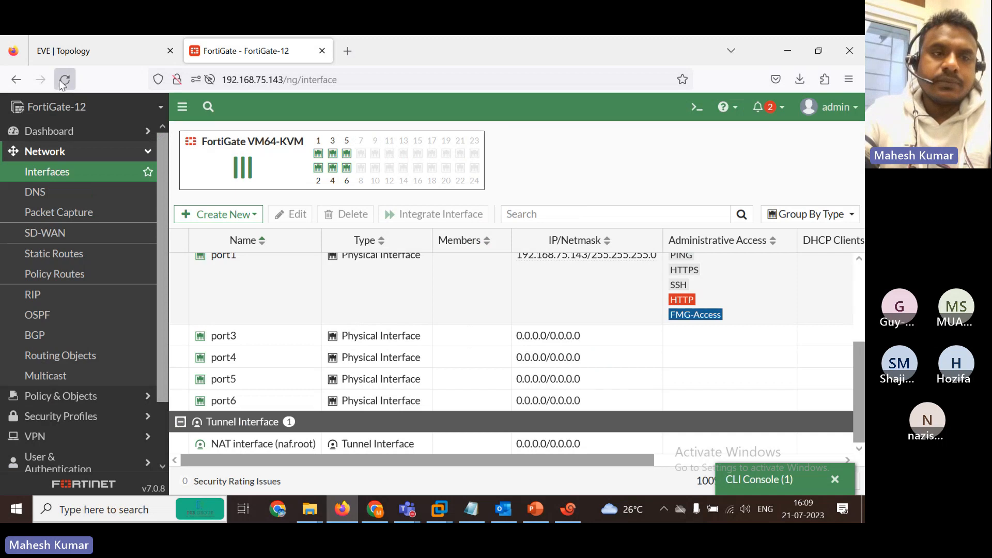
left_click(63, 82)
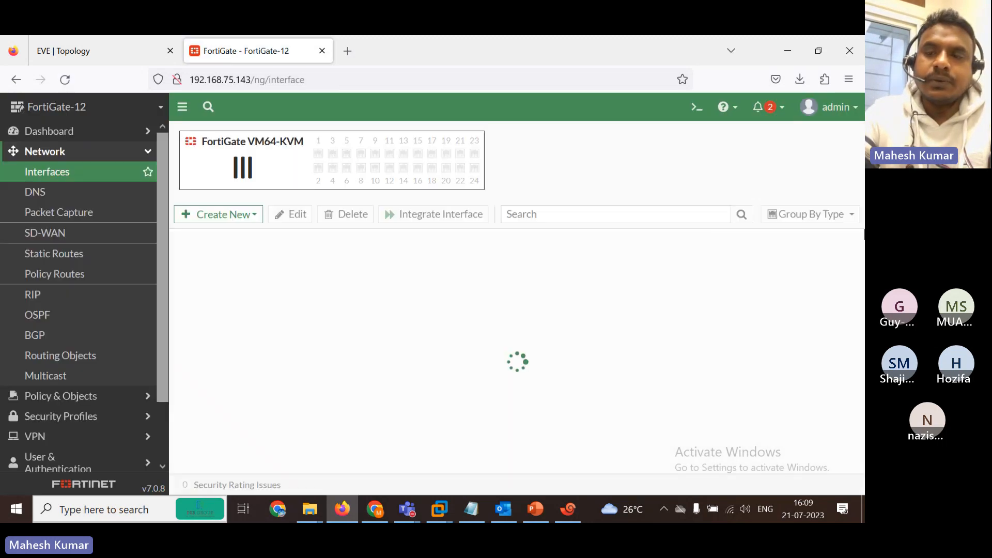
left_click_drag(862, 281, 863, 376)
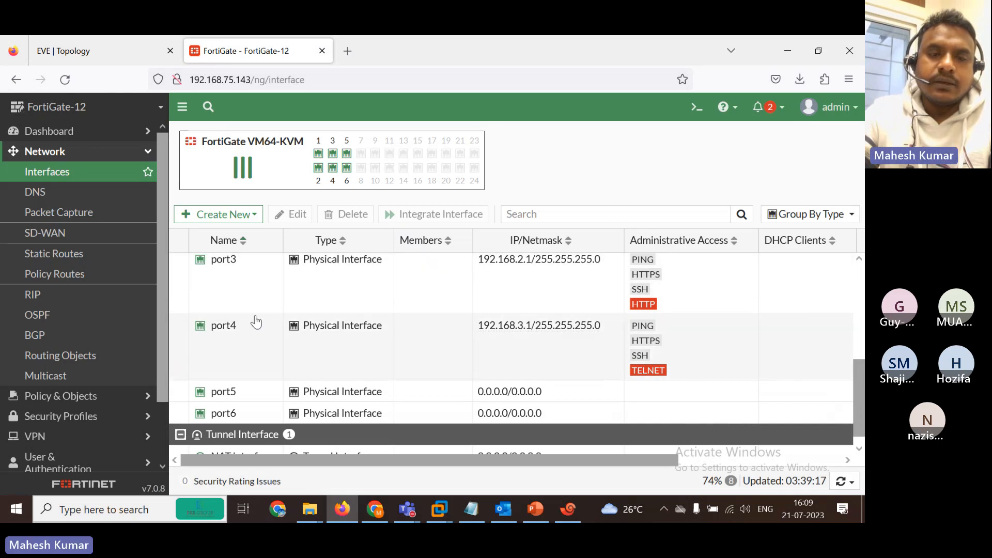
left_click(128, 42)
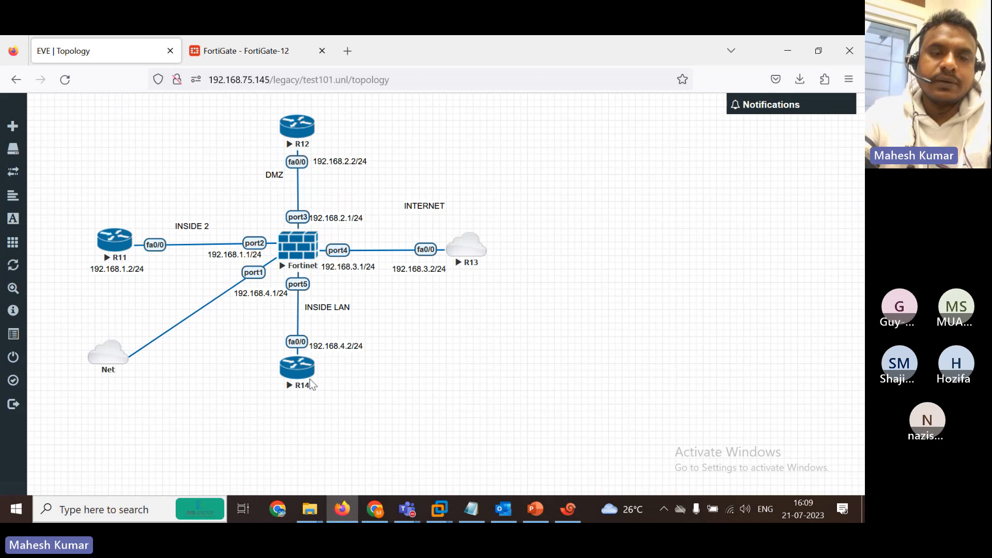
Open the CLI console, enter config system interface and edit port5.
left_click(221, 40)
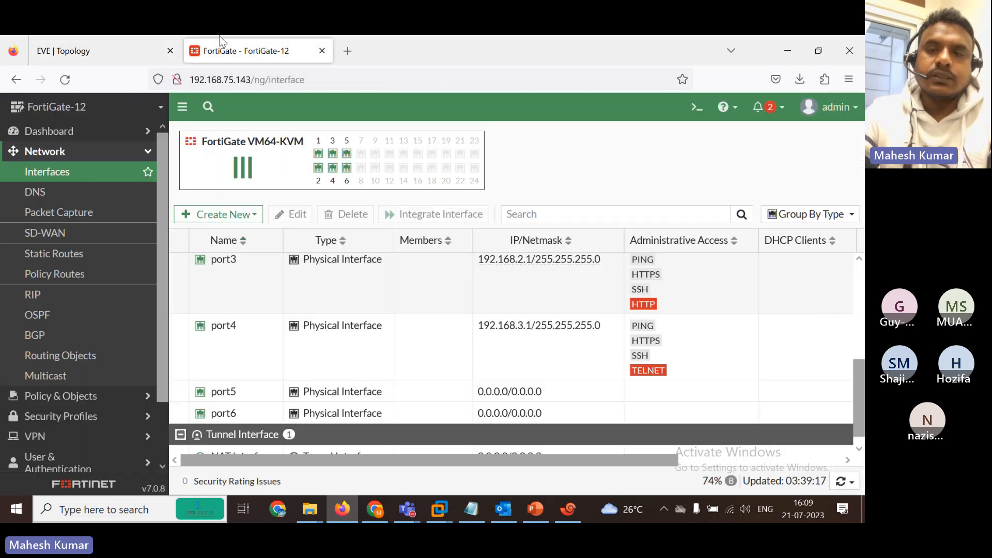
left_click(698, 107)
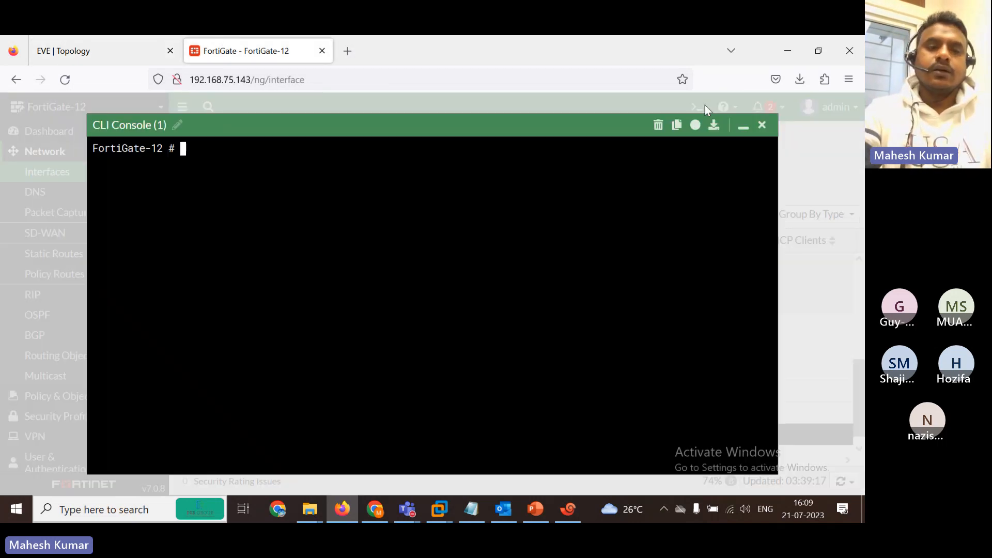
type("config system interface")
key("Return")
type("edit port1")
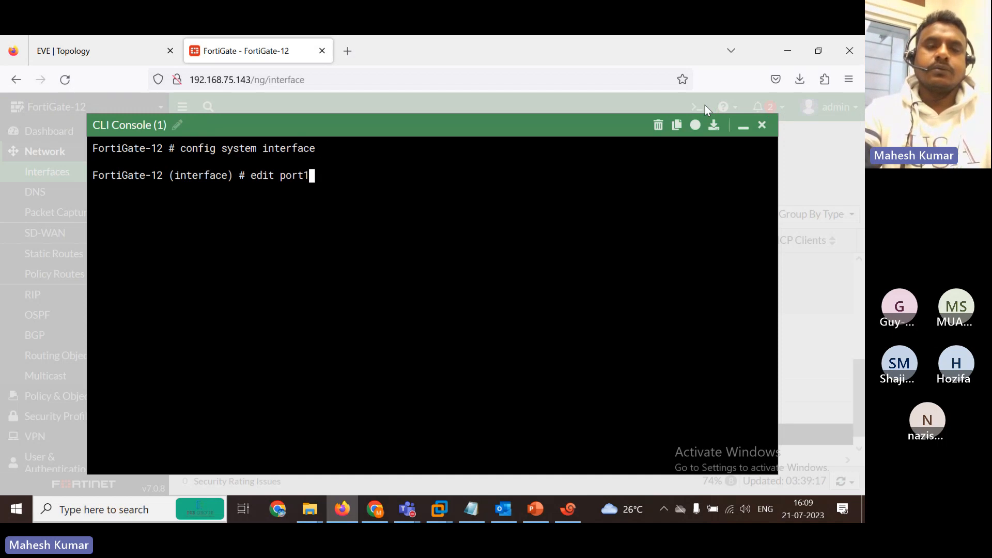
key("BackSpace")
type("5 se")
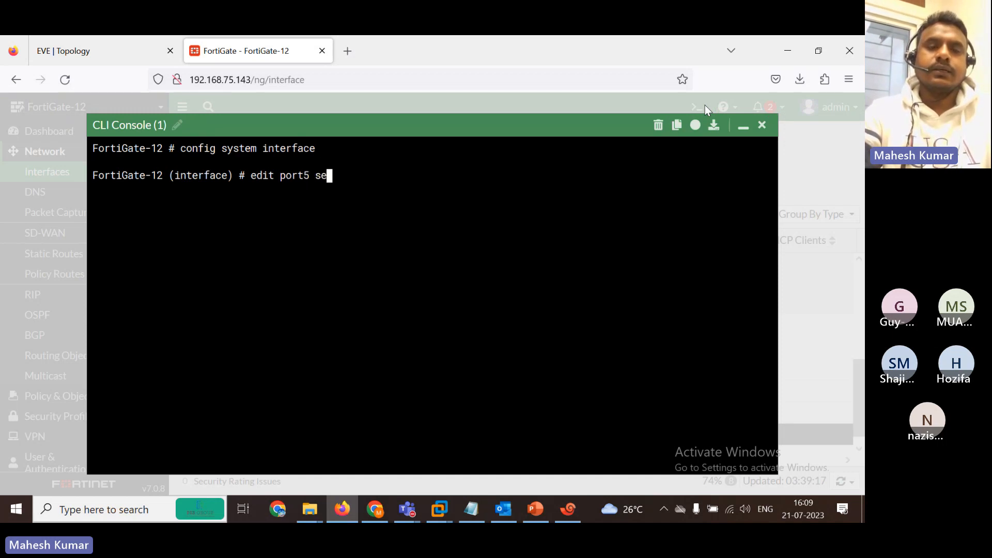
key("BackSpace")
key("BackSpace")
key("BackSpace")
key("Return")
Set port5 to static mode with IP 192.168.4.1/24.
type("set a")
key("BackSpace")
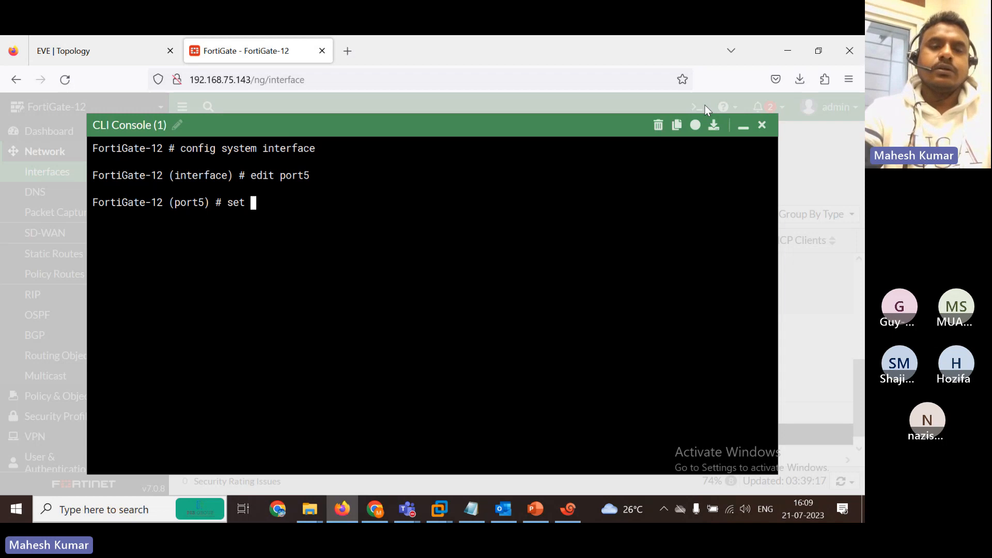
type("mode static")
key("Return")
type("set i")
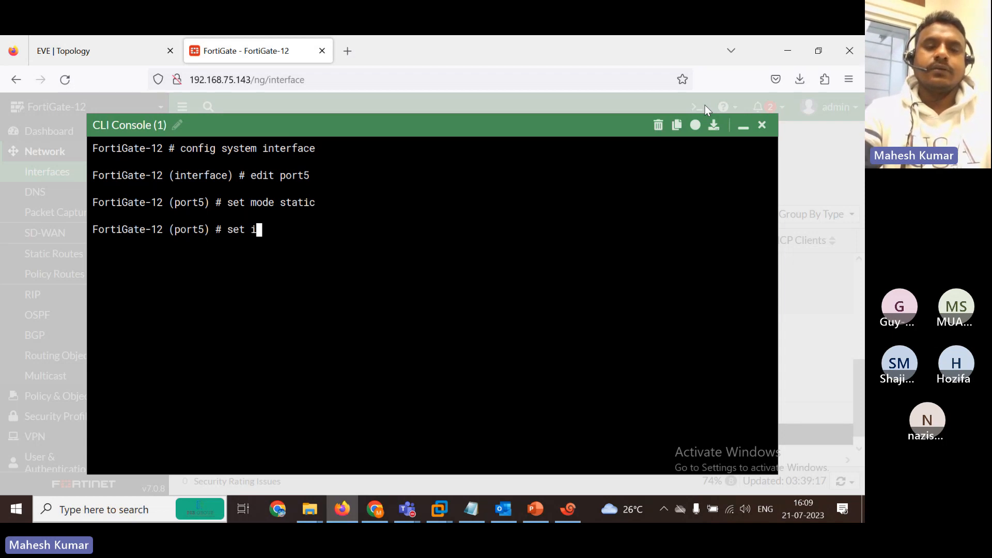
type("p 192.168.")
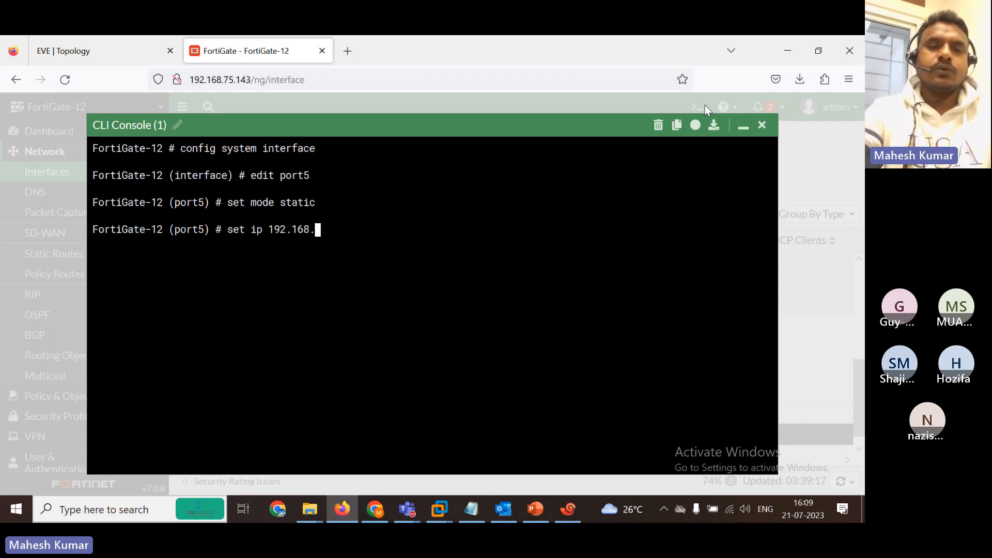
left_click(94, 41)
left_click(246, 49)
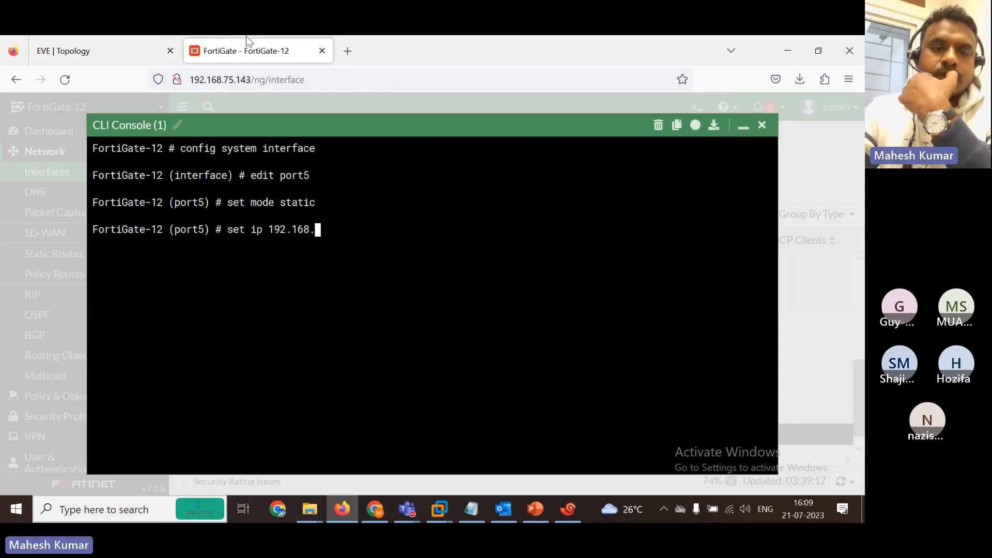
left_click(319, 247)
type("4.1 ")
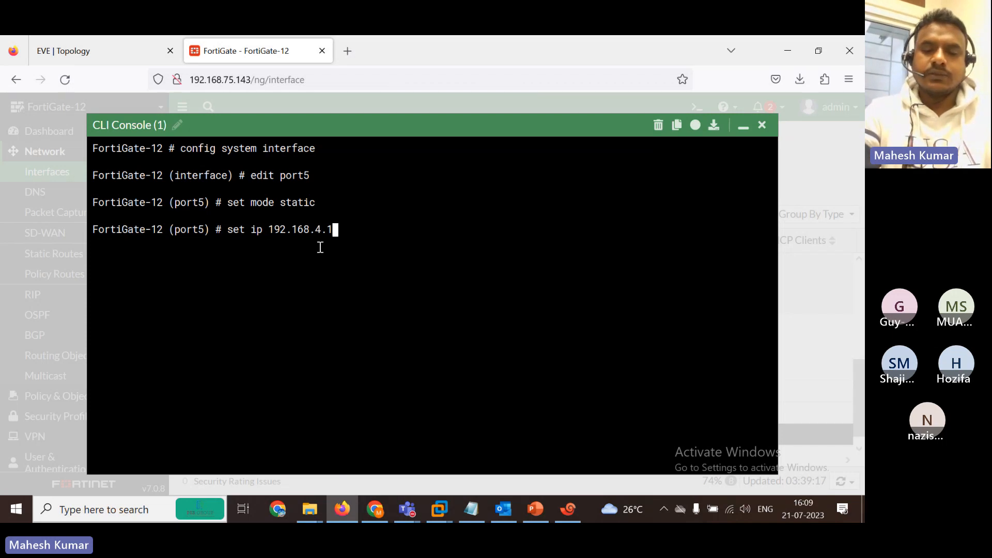
type("24")
key("Return")
key("Return")
key("Return")
Allow ping, HTTPS, HTTP and Telnet on port5 and commit with end.
type("se")
key("Return")
type("se al")
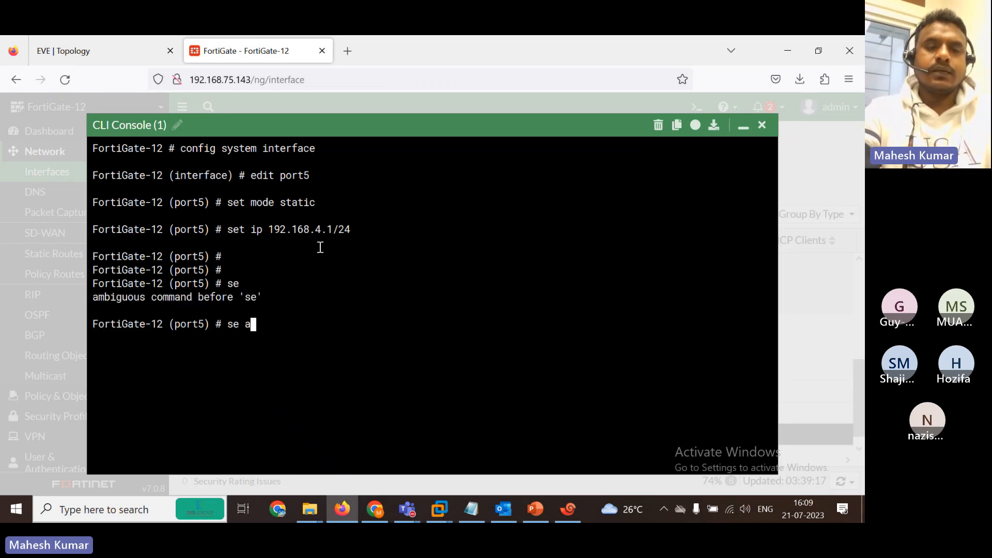
key("BackSpace")
key("BackSpace")
type("t allowaccess ")
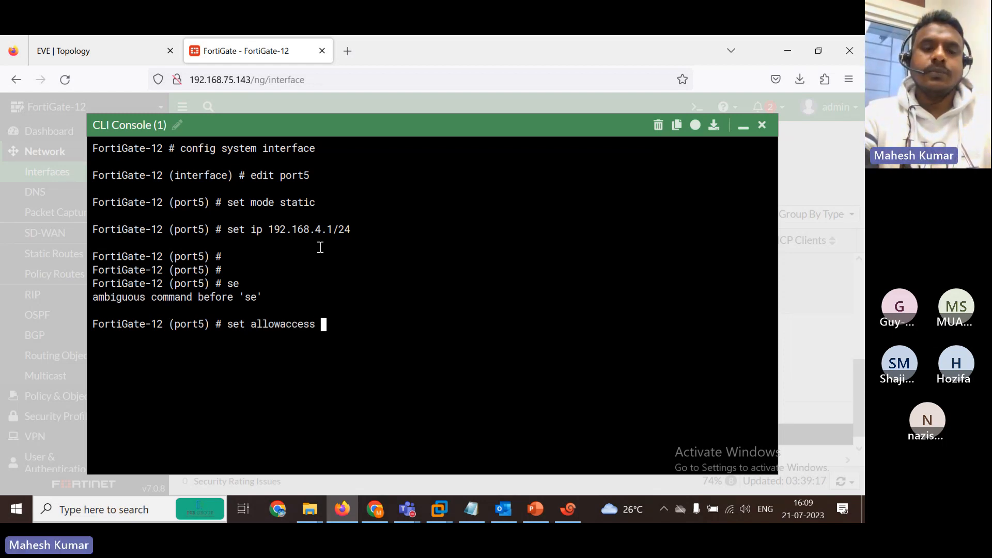
type("ping https h")
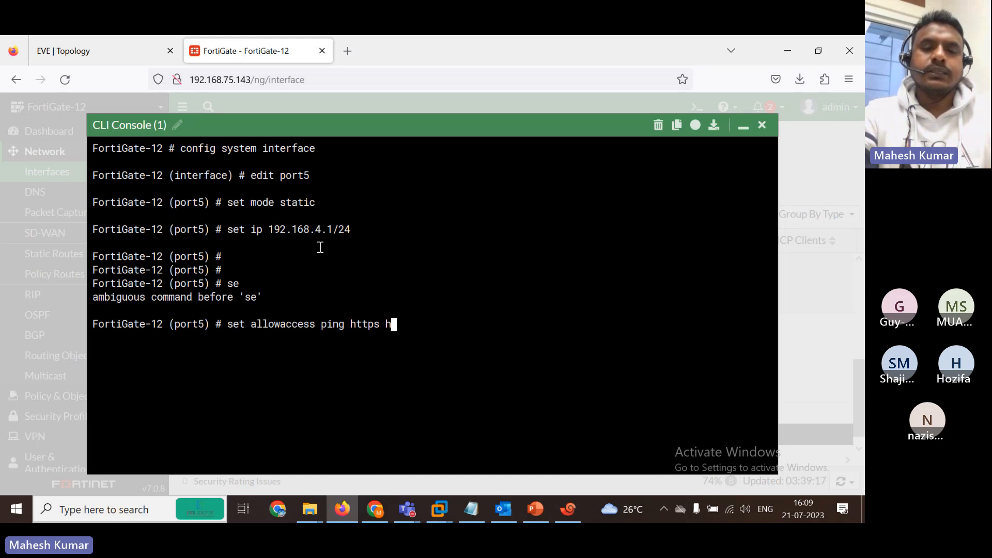
type("ttp telnet")
key("Return")
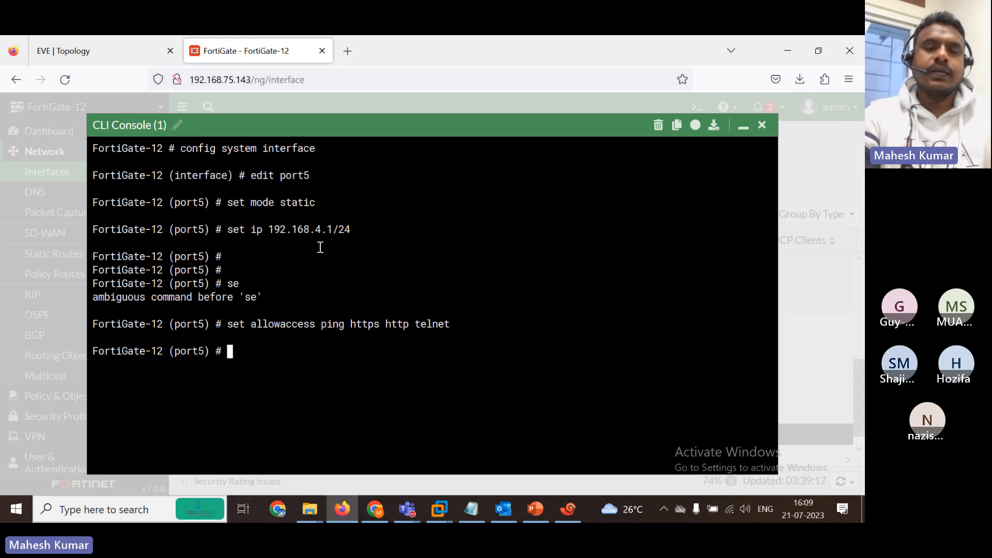
key("Return")
key("Return")
type("end")
key("Return")
key("Return")
key("Return")
key("Return")
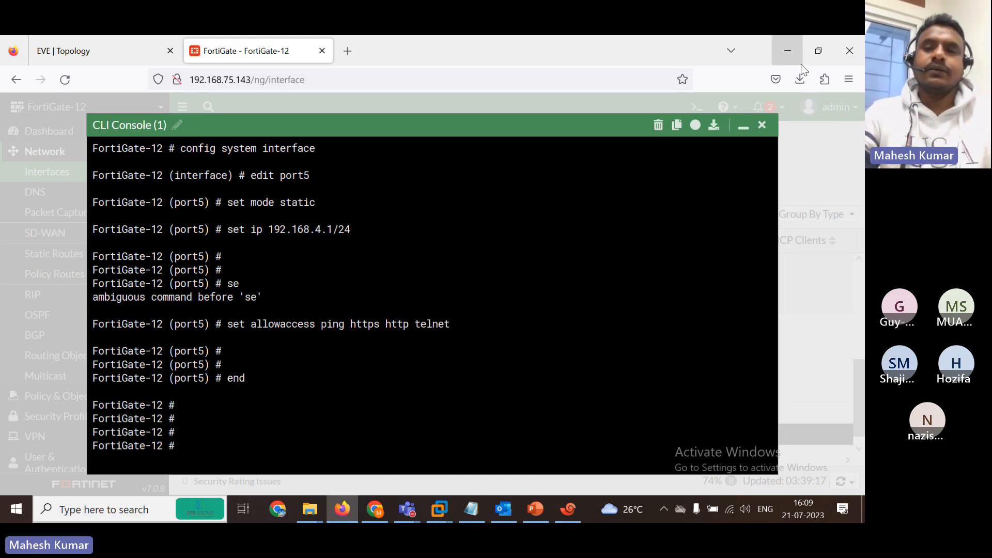
Refresh Interfaces to confirm port5 at 192.168.4.1/255.255.255.0 with PING, HTTPS, HTTP, Telnet.
left_click(764, 126)
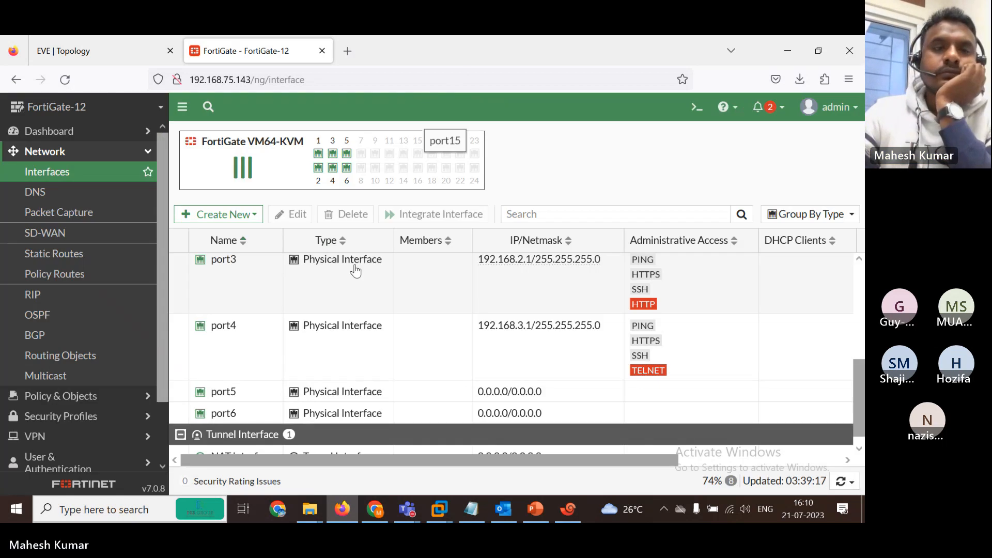
left_click(65, 79)
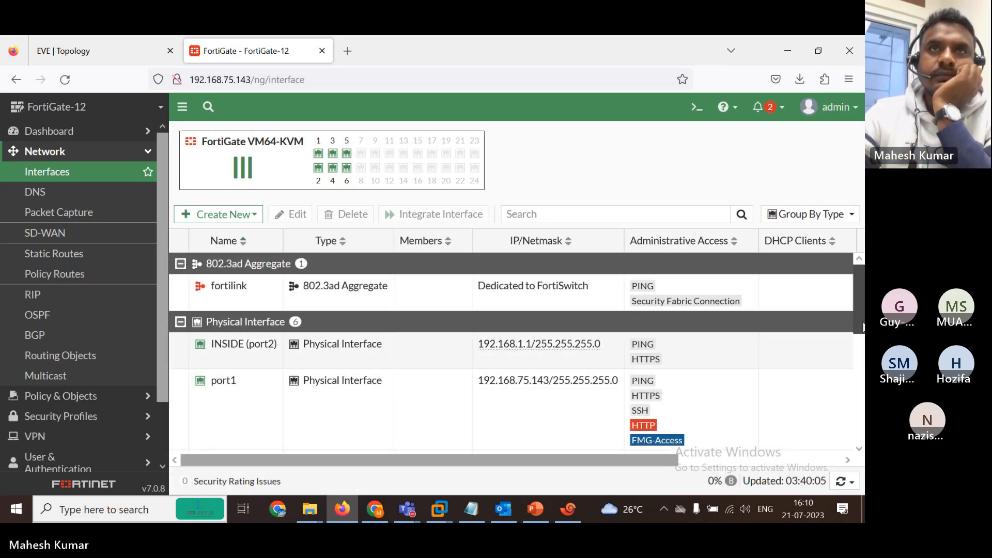
scroll(399, 380, "down", 5)
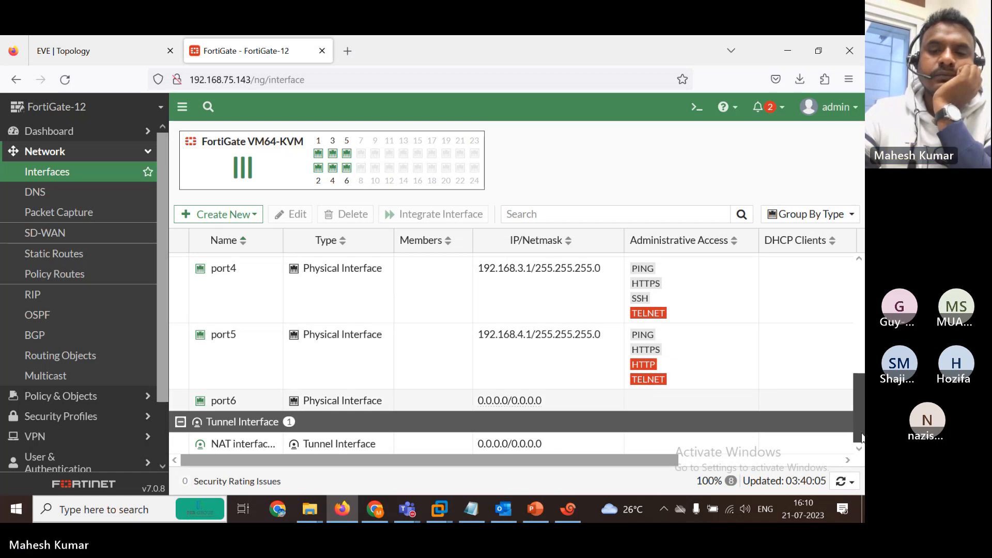
left_click_drag(861, 438, 860, 269)
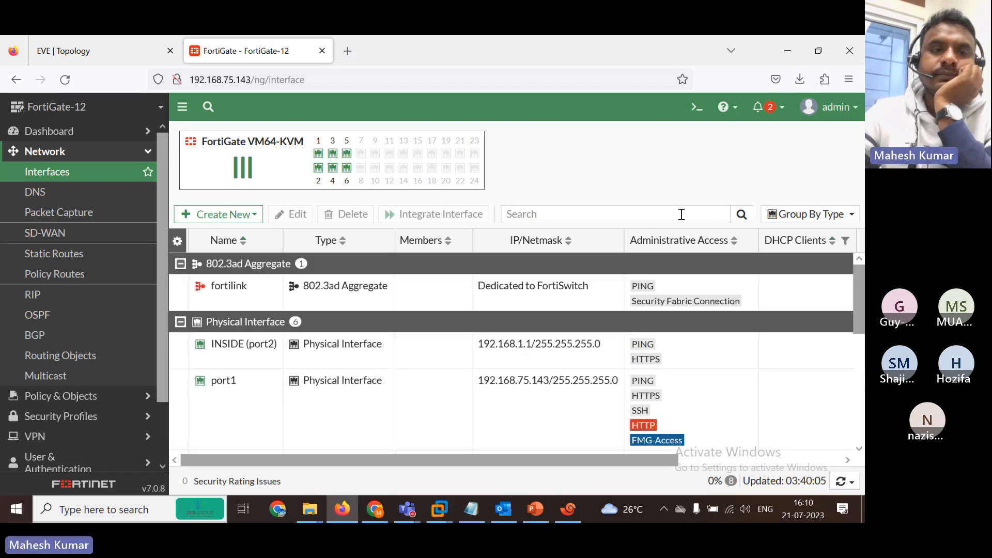
left_click(136, 51)
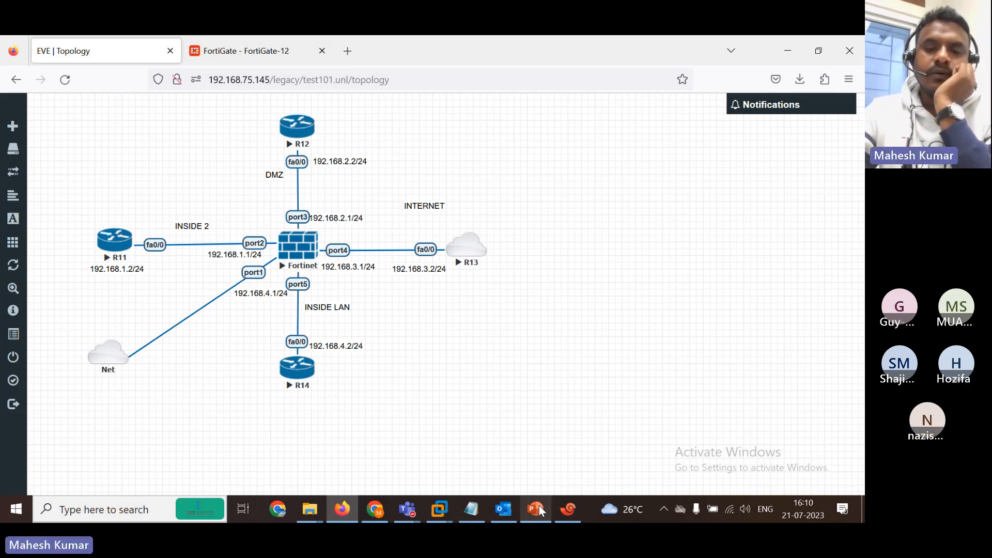
Log in to the FortiGate telnet session and run show system interface.
left_click(573, 517)
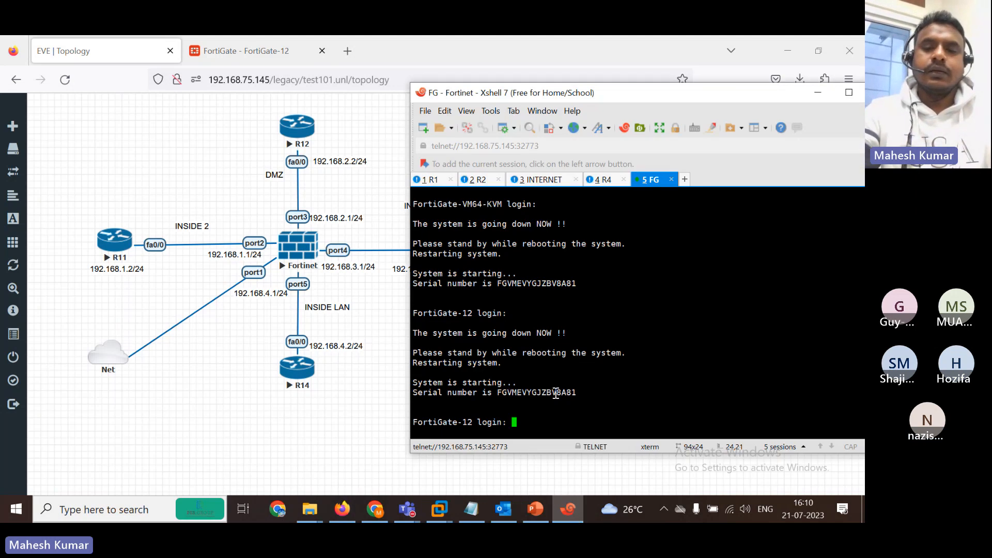
type("admin")
key("Return")
key("Return")
type("s")
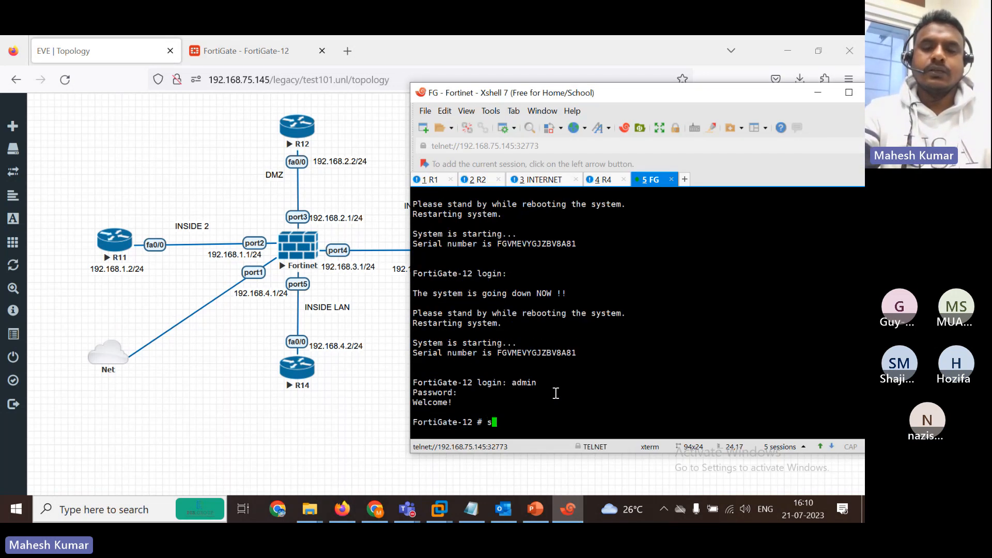
type("how system interface ?")
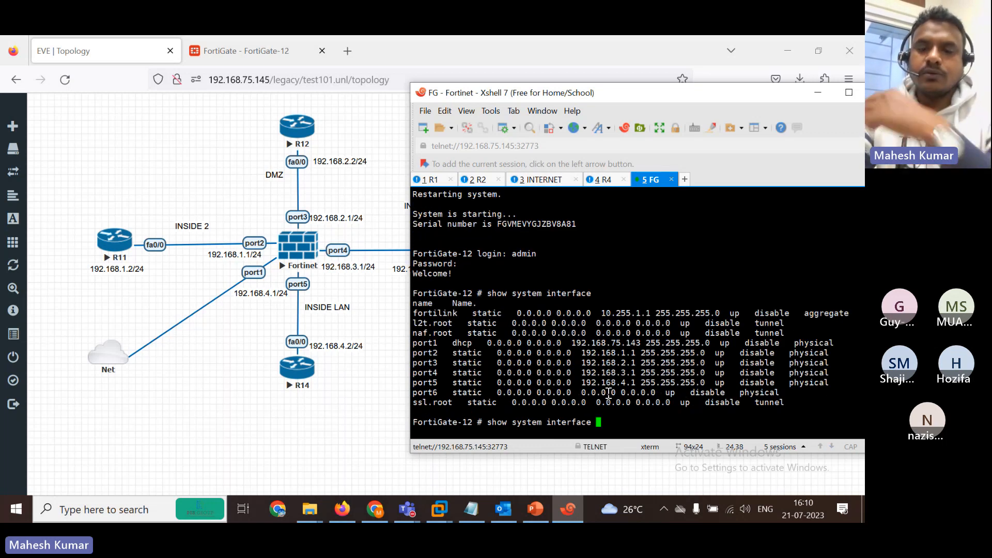
key("BackSpace")
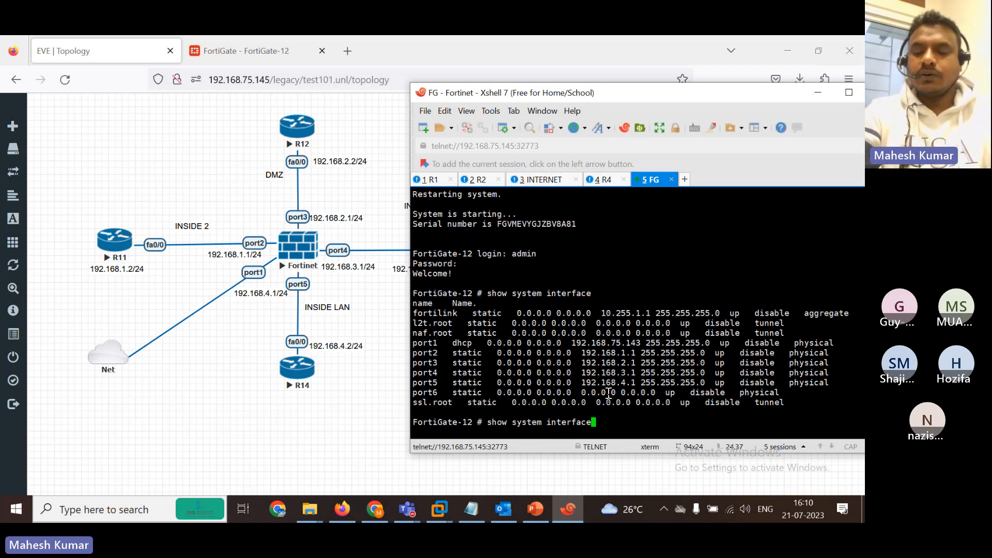
key("Return")
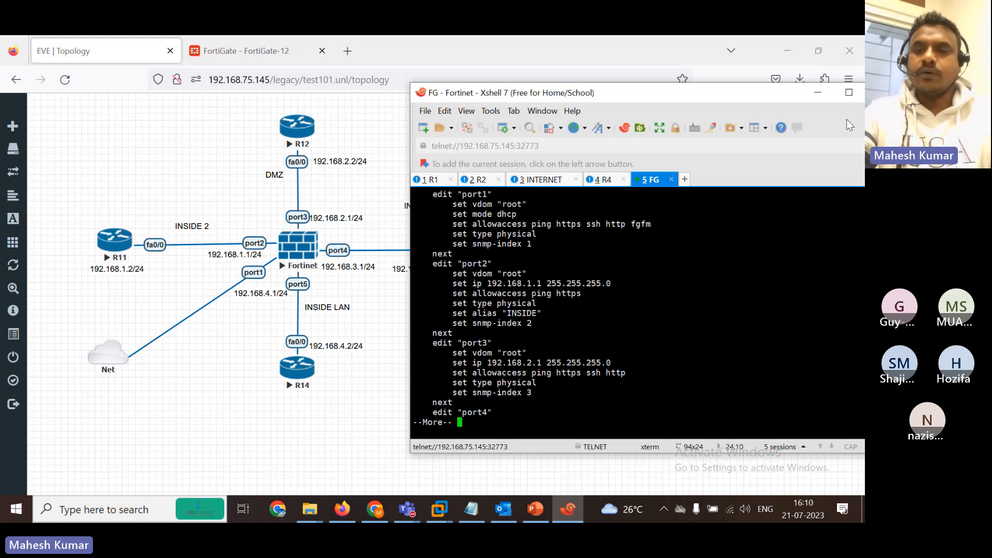
Maximize the terminal and page through the output, reviewing port1, port2 and port5 settings.
left_click(847, 99)
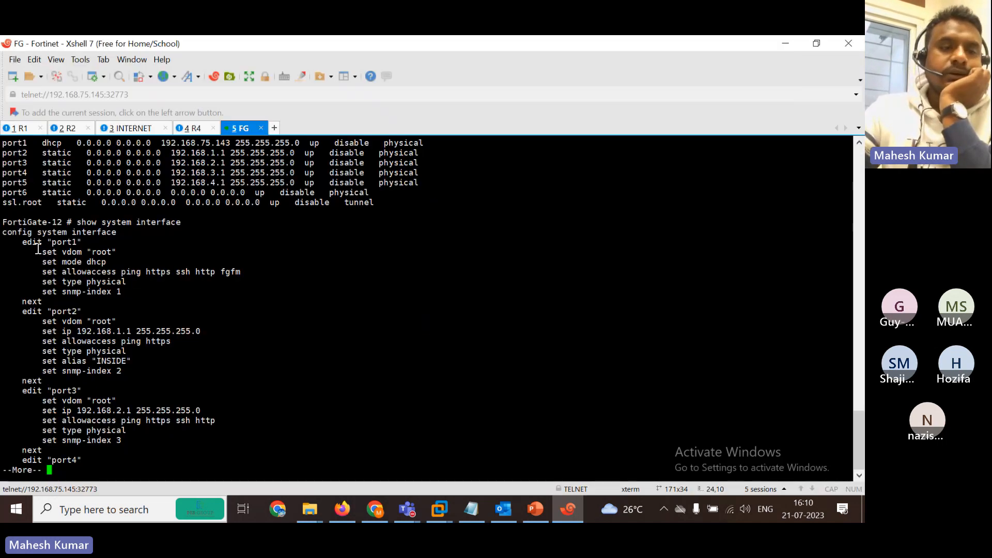
left_click_drag(137, 272, 188, 293)
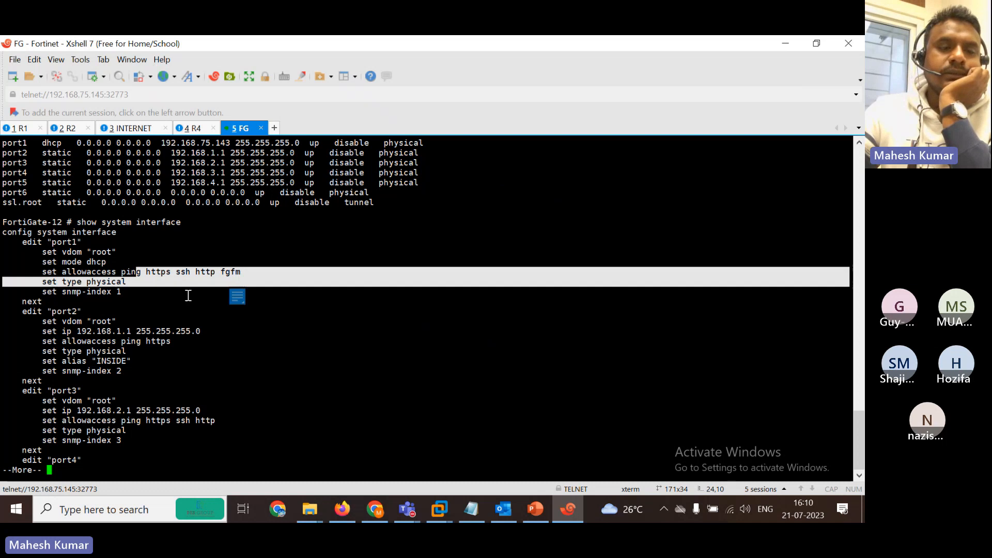
left_click_drag(119, 341, 174, 342)
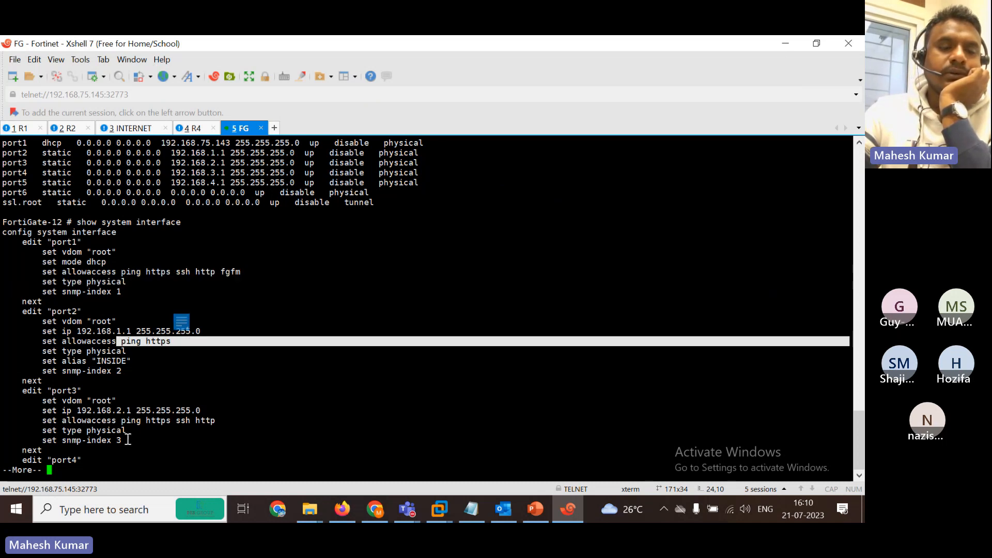
key("space")
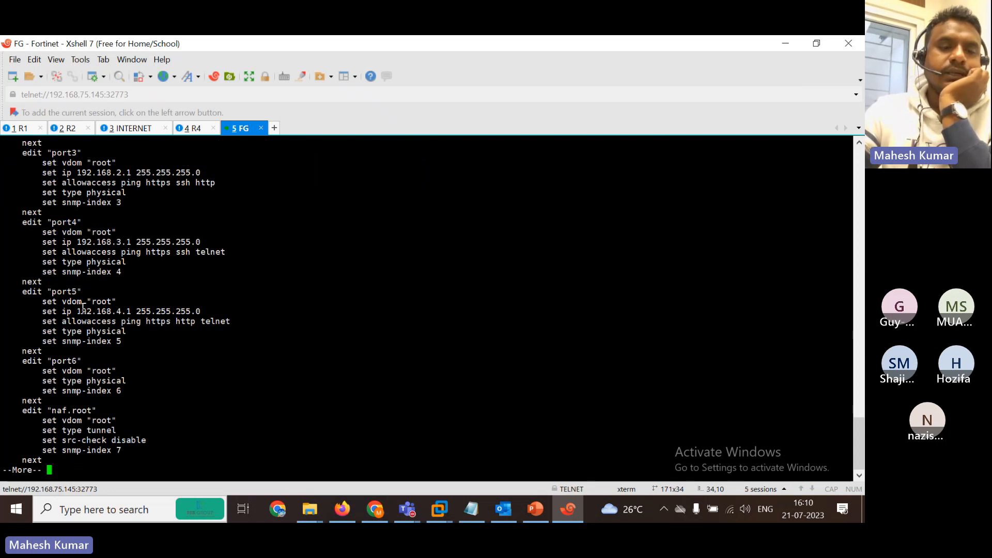
left_click_drag(71, 309, 220, 321)
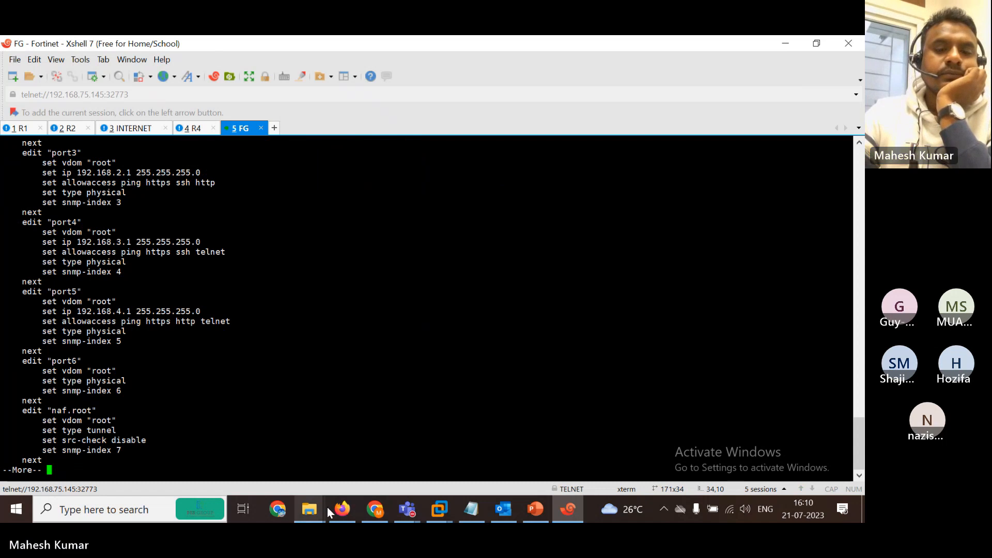
left_click(408, 508)
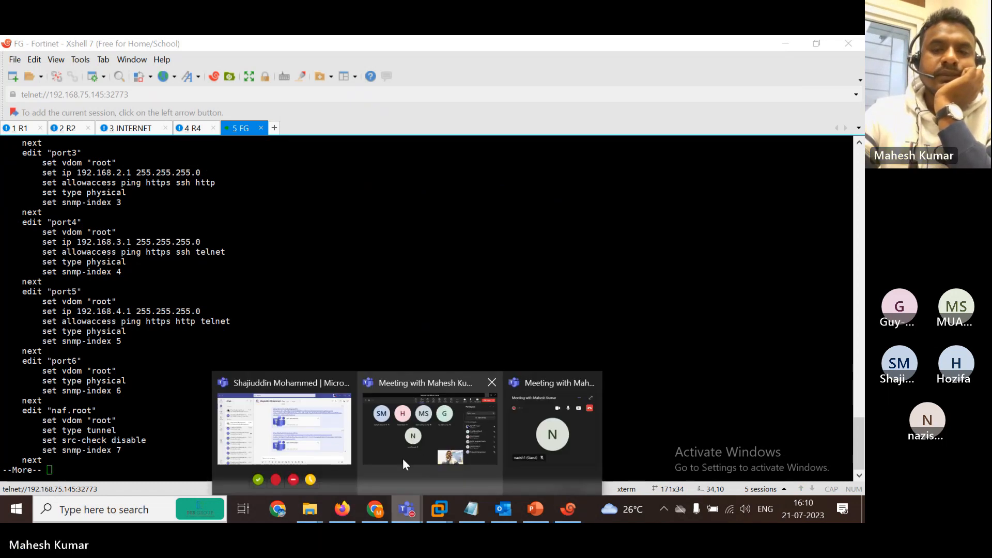
left_click(402, 458)
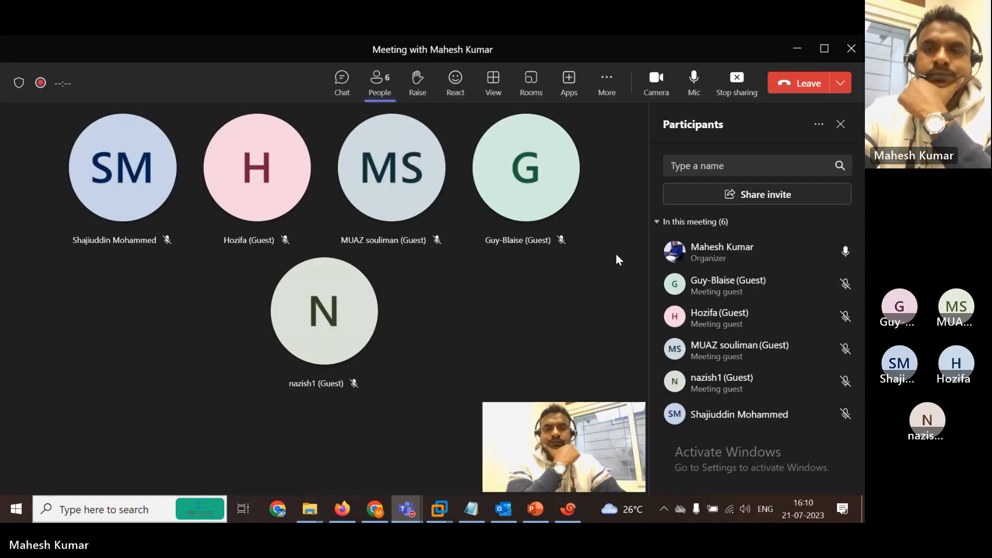
left_click(796, 50)
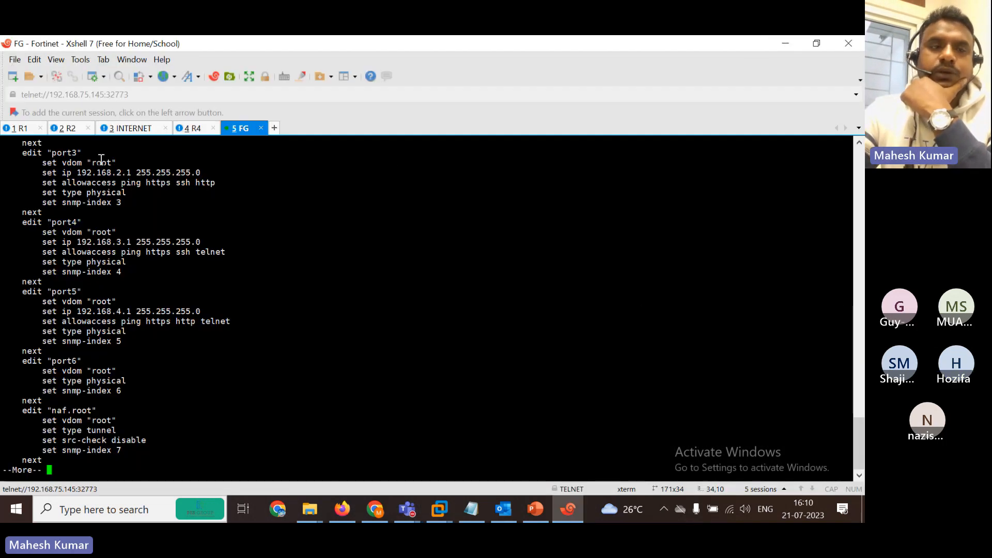
Ping 192.168.1.2 from router R1.
left_click(17, 128)
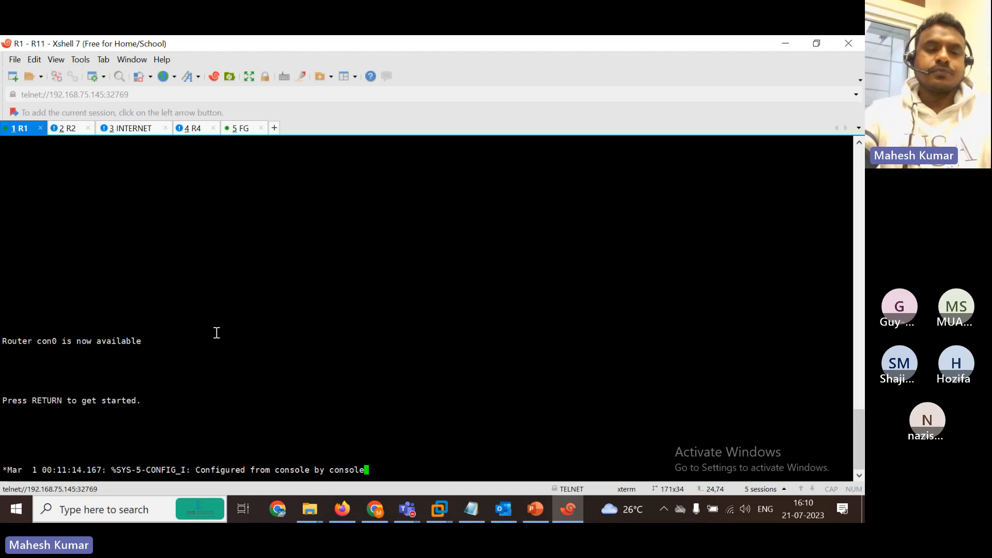
key("Return")
key("Return")
key("Return")
key("Return")
key("Return")
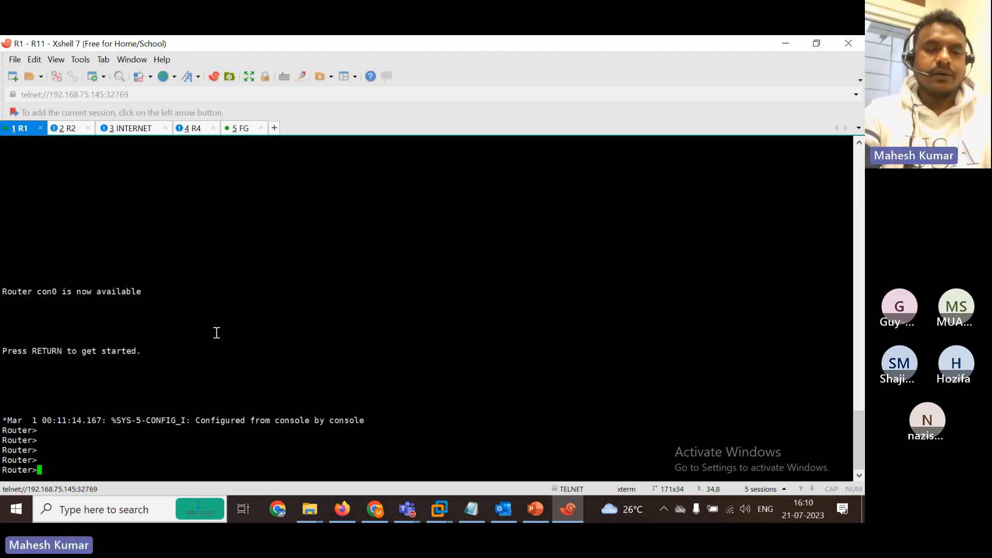
type("pi")
key("Tab")
type("192.16")
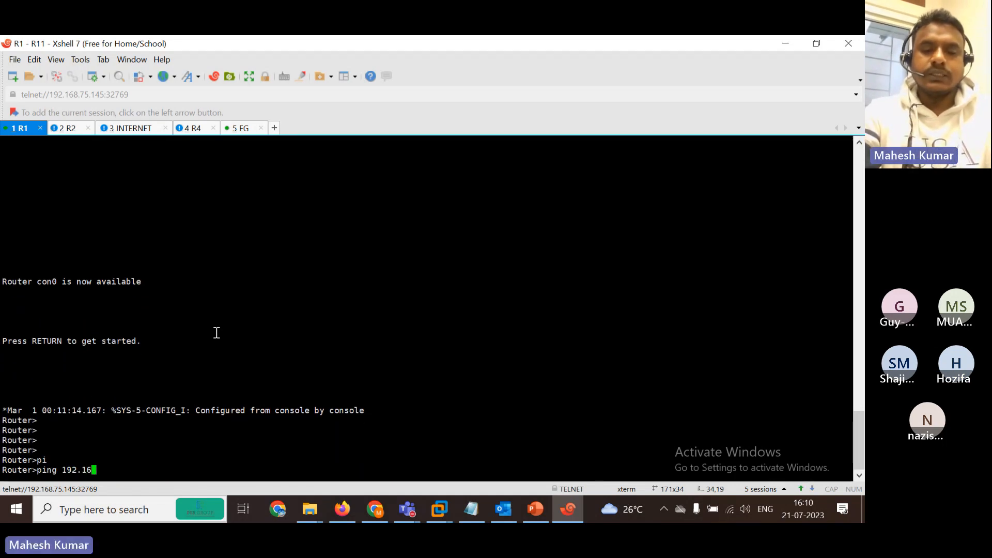
type("8.1.2")
key("Return")
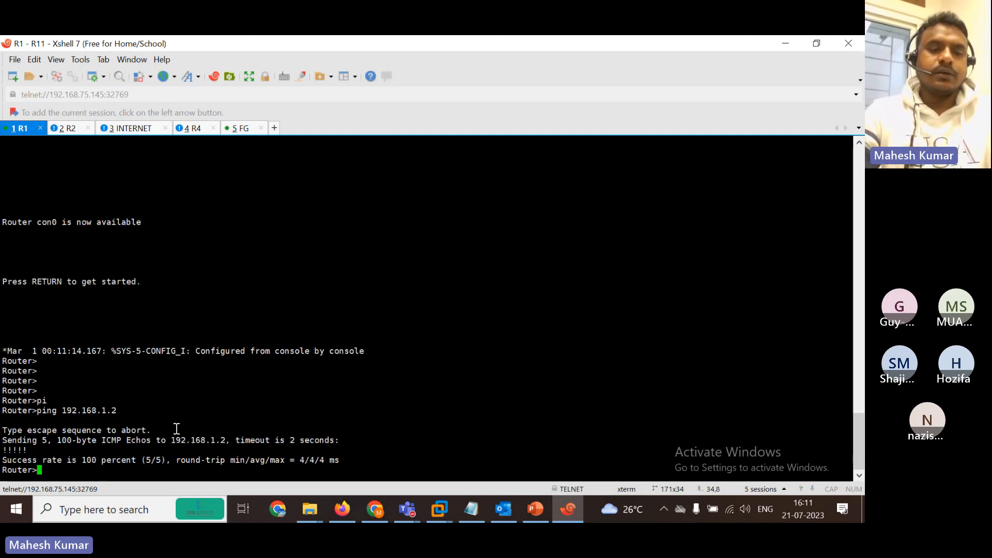
Ping 192.168.2.1 from R1, then minimize Xshell to show the topology.
key("Up")
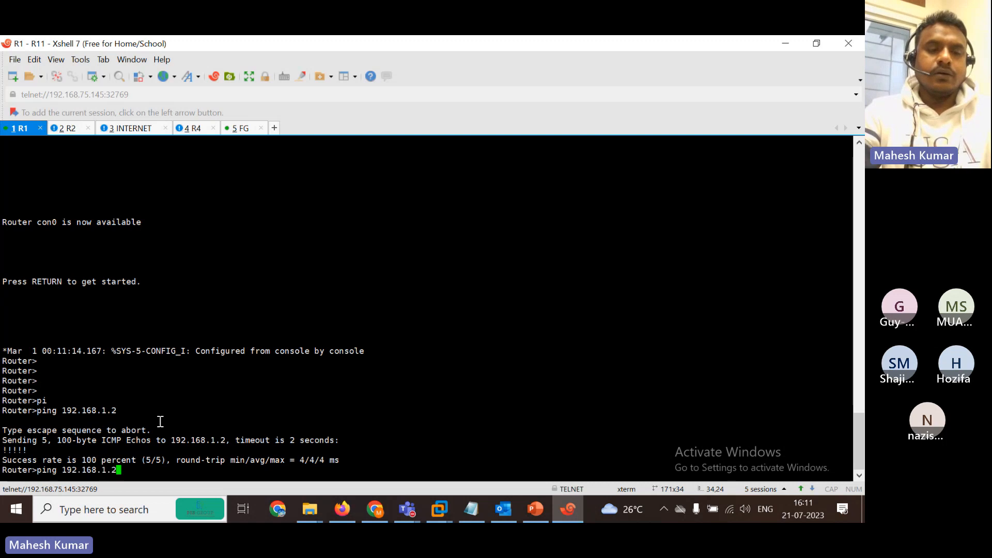
key("BackSpace")
key("BackSpace")
type("2.1")
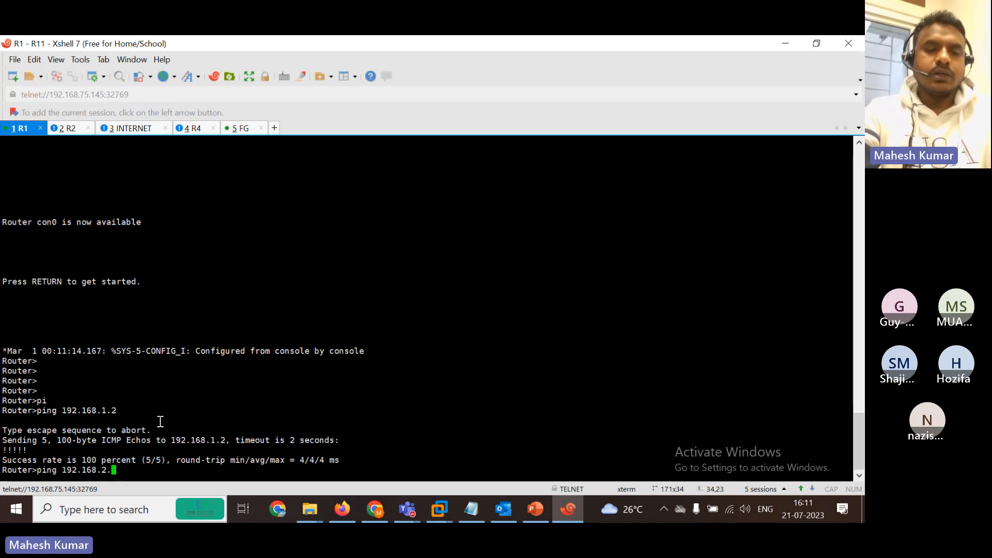
key("Return")
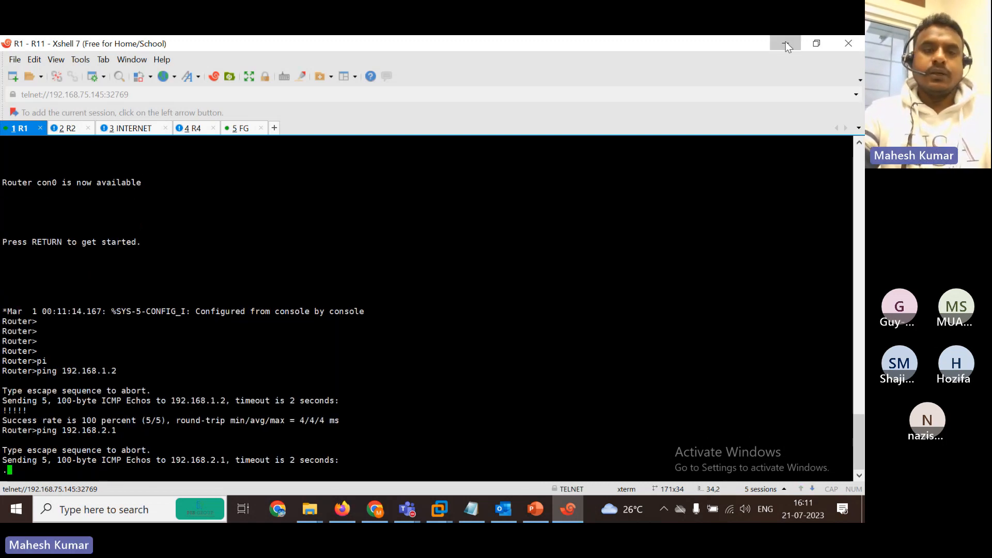
left_click(785, 43)
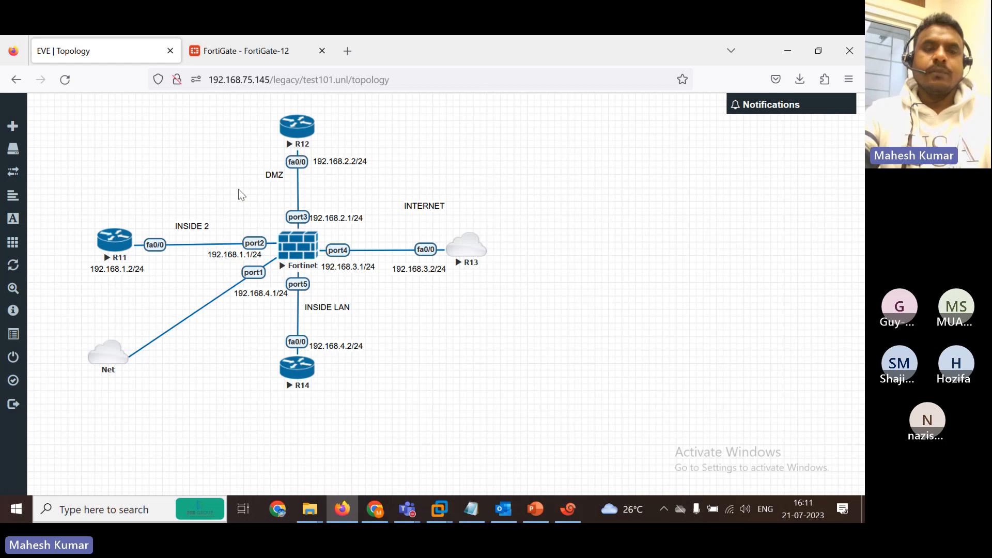
Open Firewall Policy and expand Implicit to see only Implicit Deny, then return to Xshell.
left_click(228, 48)
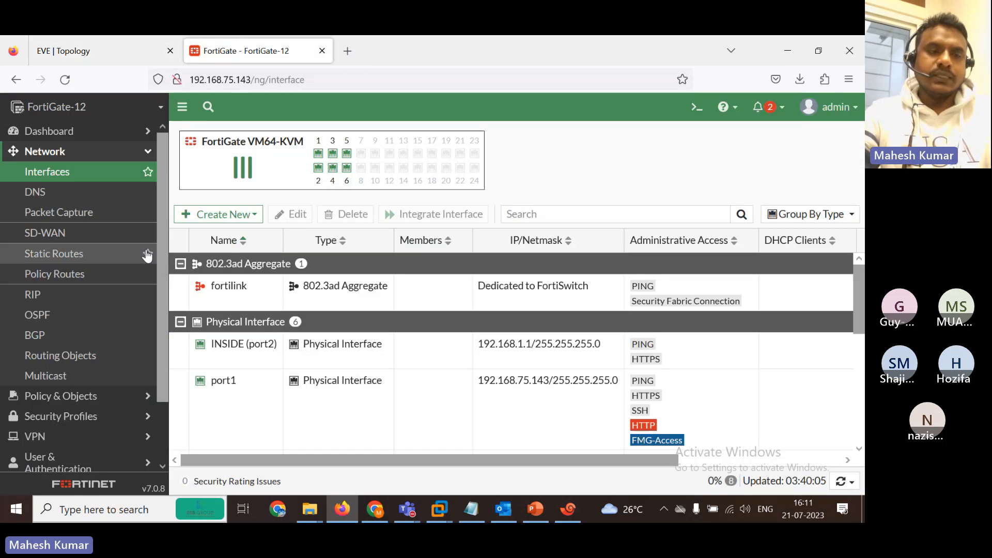
left_click(88, 396)
left_click(88, 197)
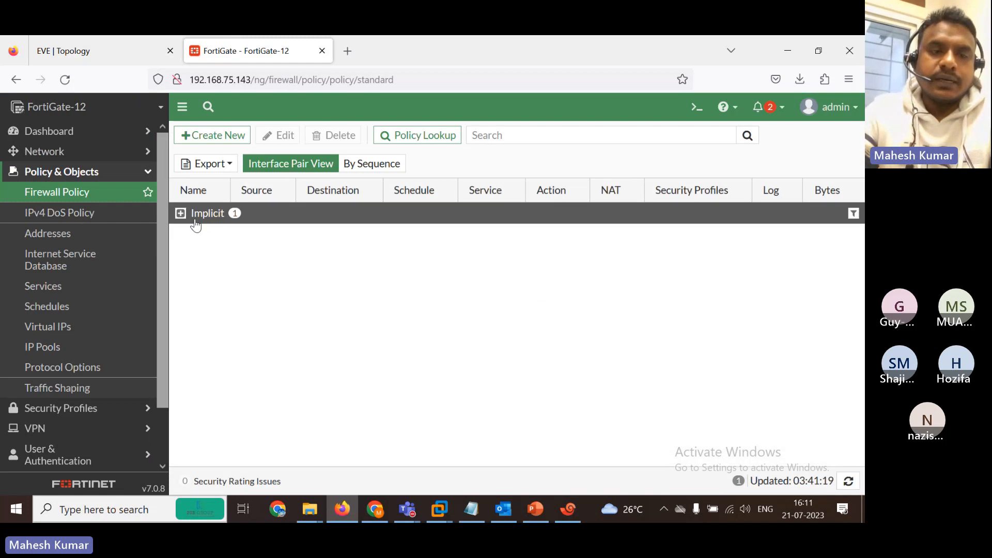
left_click(180, 215)
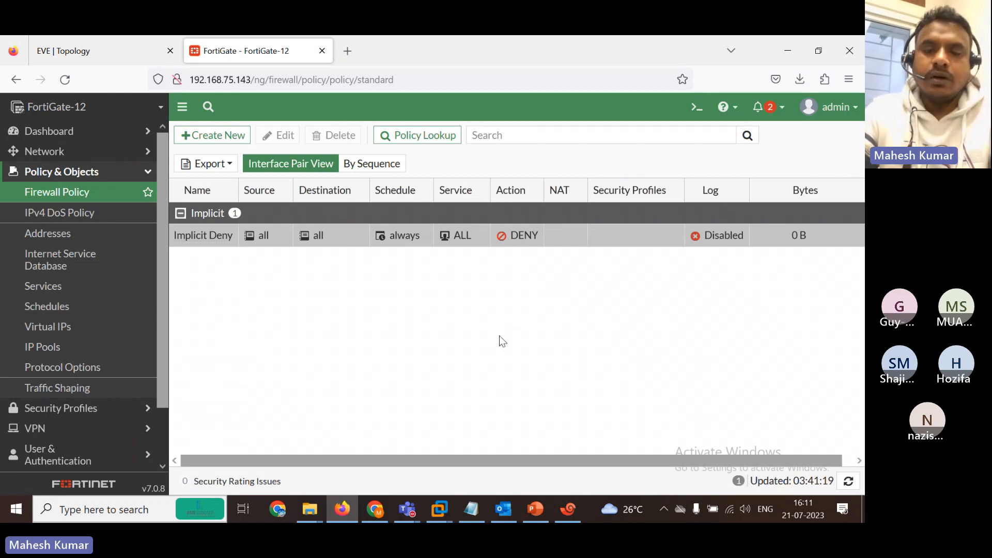
left_click(407, 509)
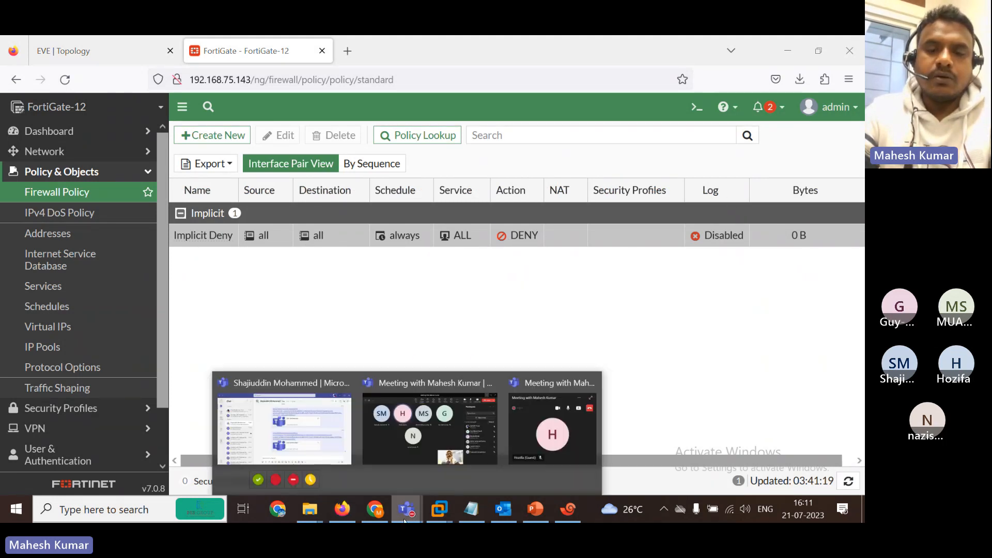
left_click(498, 267)
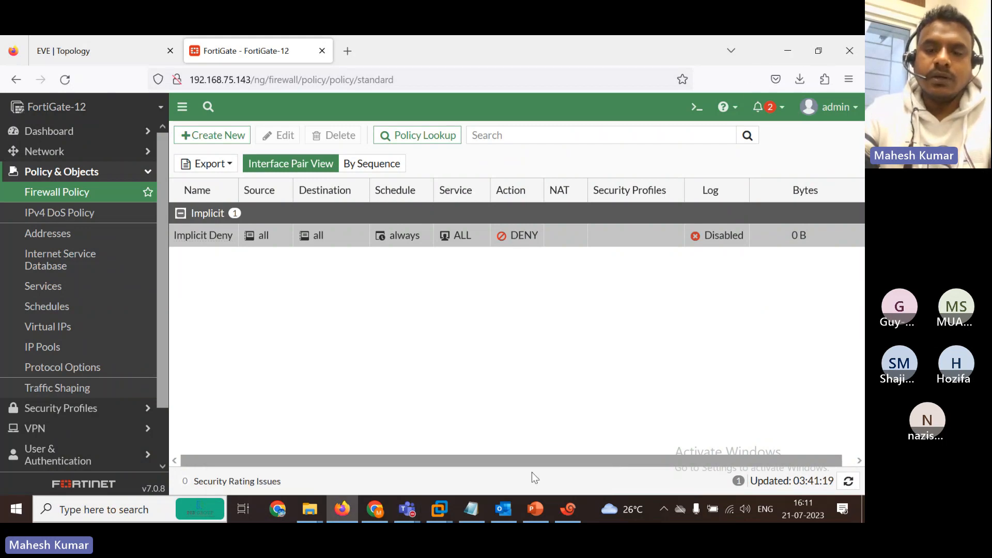
left_click(568, 509)
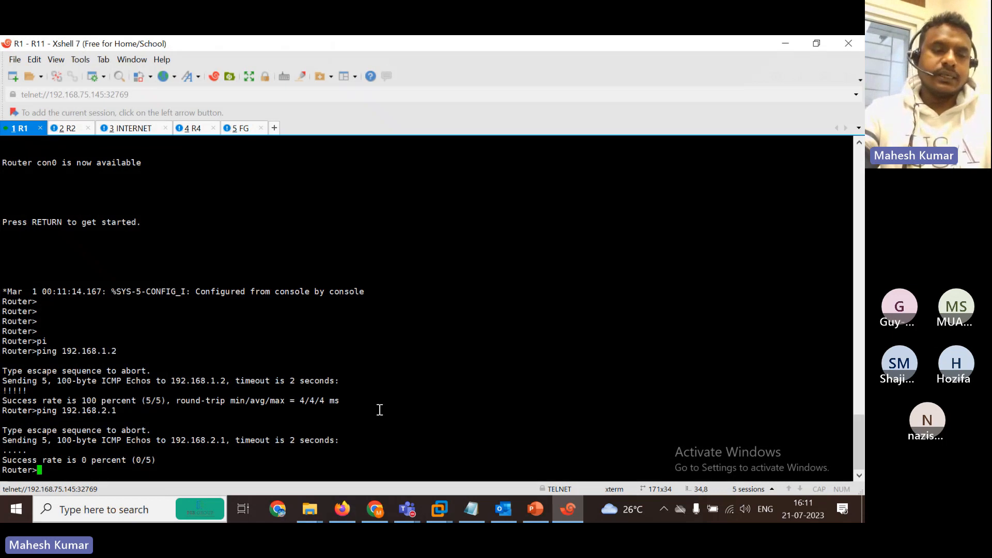
In the FG session, turn on debug output with diagnose debug enable.
key("Return")
left_click(240, 129)
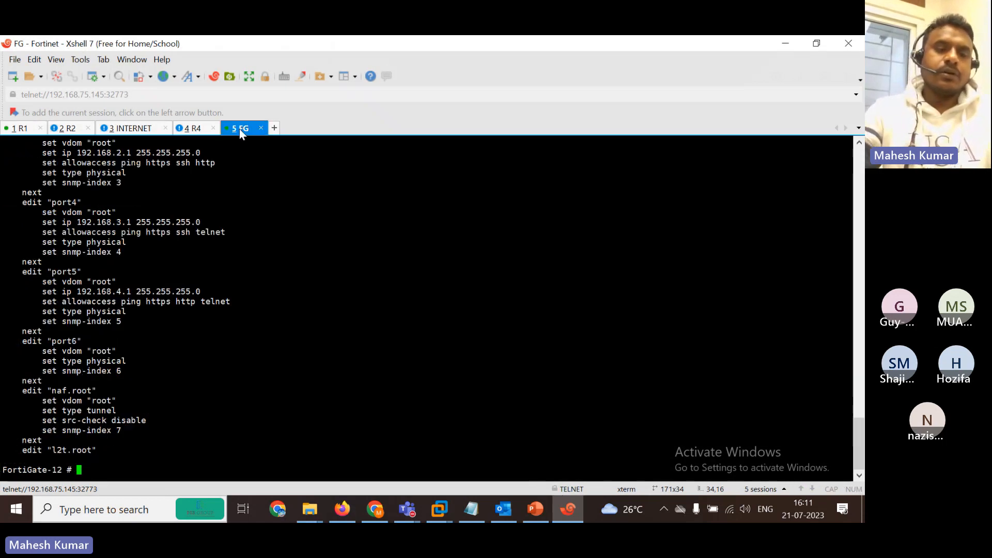
key("Return")
key("Return")
key("Return")
key("Return")
type("s")
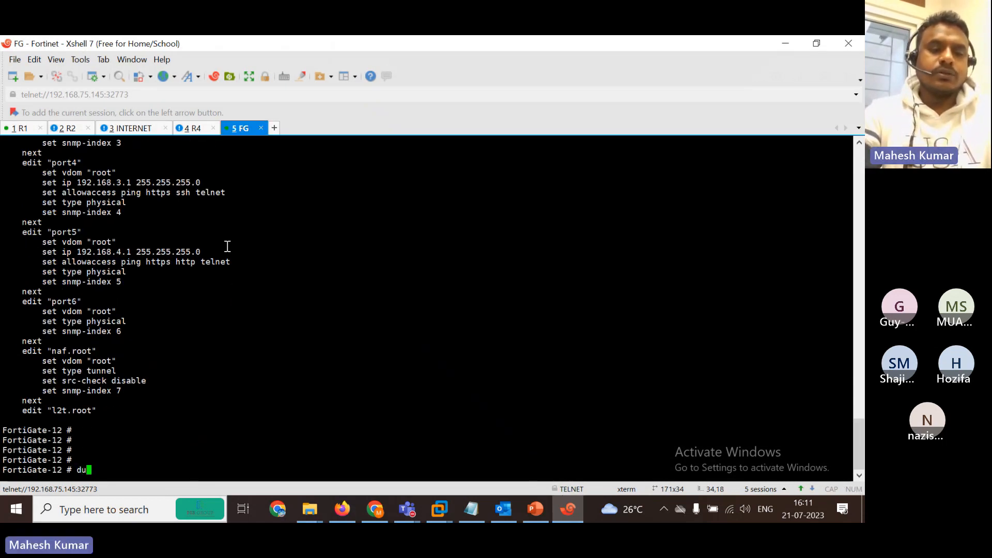
key("BackSpace")
type("diagnose s")
key("Tab")
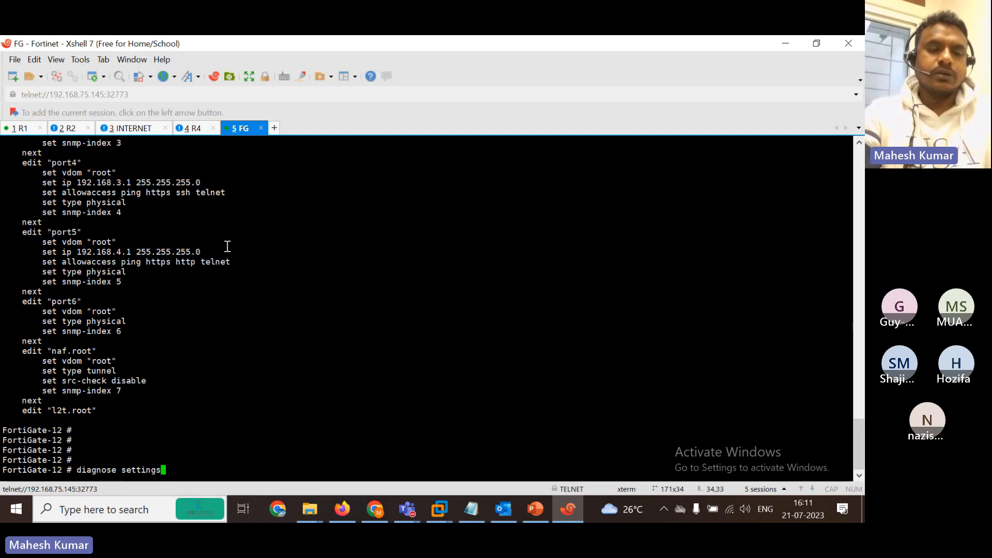
key("BackSpace")
key("BackSpace")
key("BackSpace")
key("BackSpace")
key("BackSpace")
key("BackSpace")
key("BackSpace")
key("BackSpace")
key("BackSpace")
key("BackSpace")
key("BackSpace")
key("BackSpace")
key("BackSpace")
key("BackSpace")
key("BackSpace")
key("BackSpace")
key("BackSpace")
key("BackSpace")
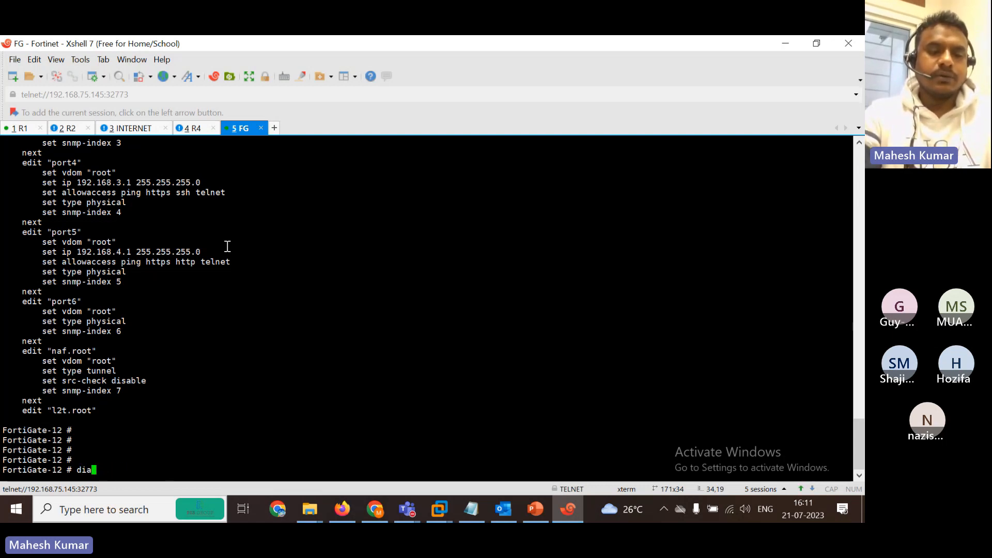
type("diagnose de")
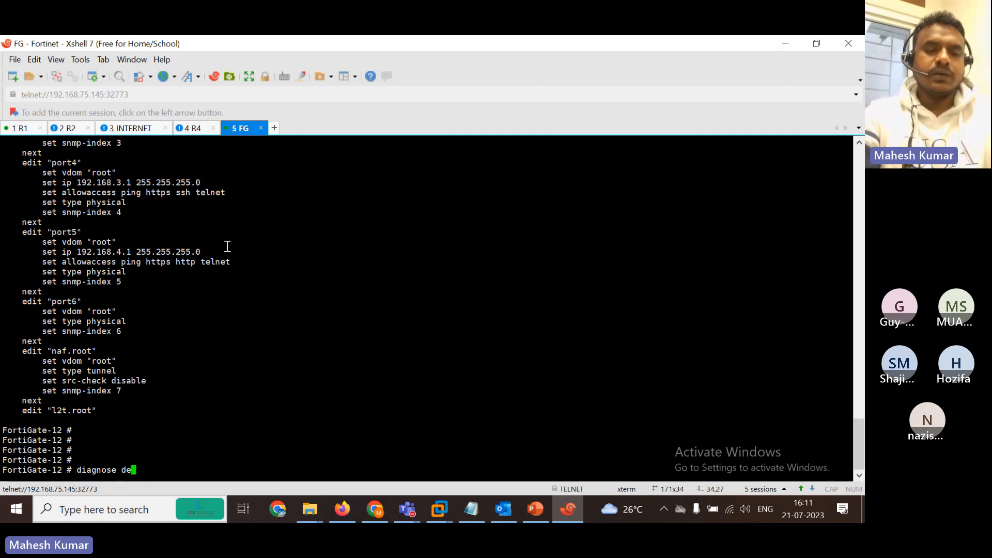
type("bug enable")
key("Return")
Set a debug flow filter for source 192.168.1.1 and run diagnose debug flow trace.
type("d")
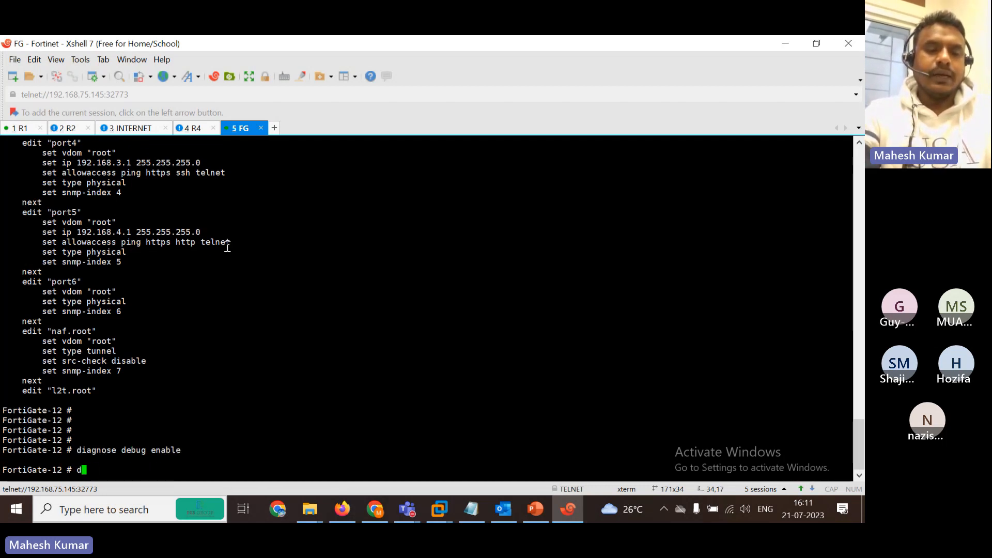
type("iagnose debug ")
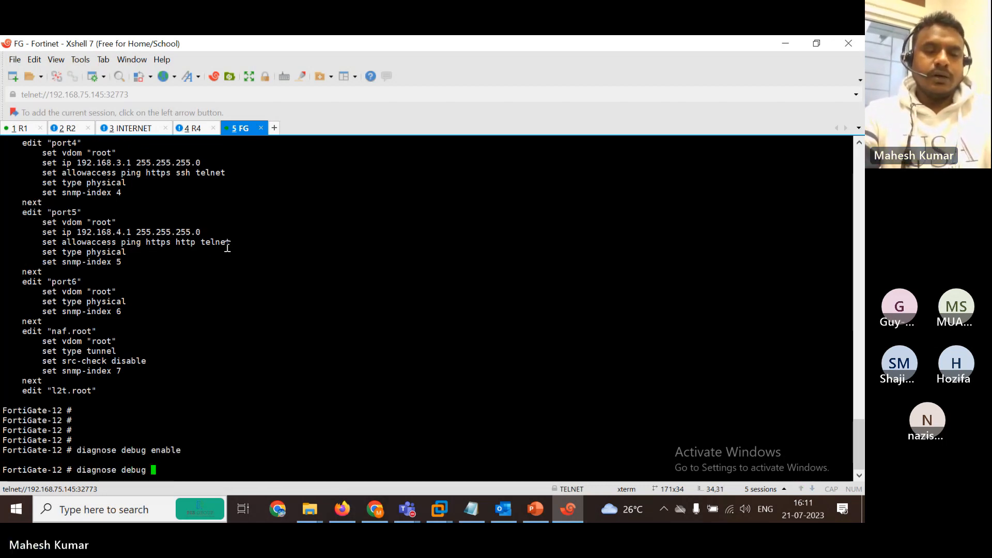
type("flow filter")
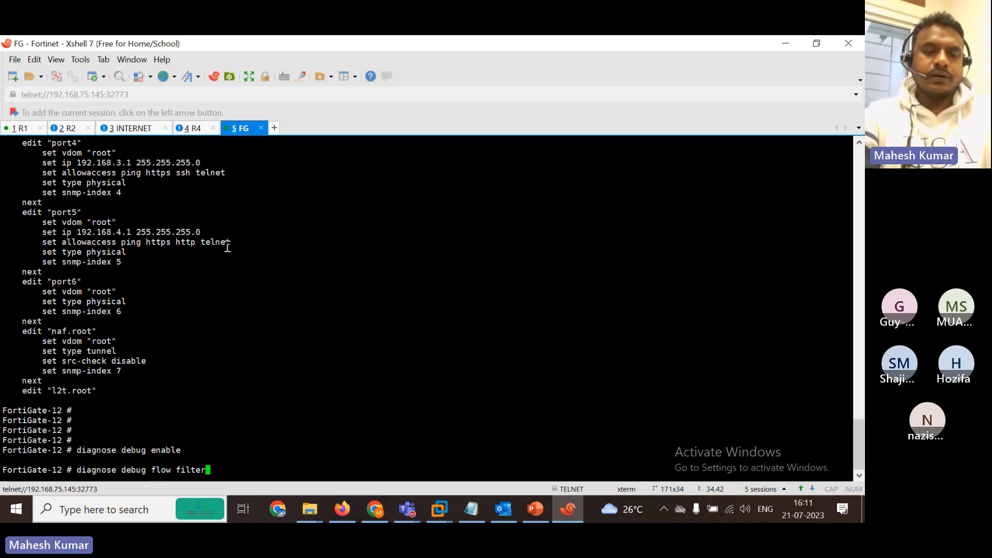
type(" saddr ")
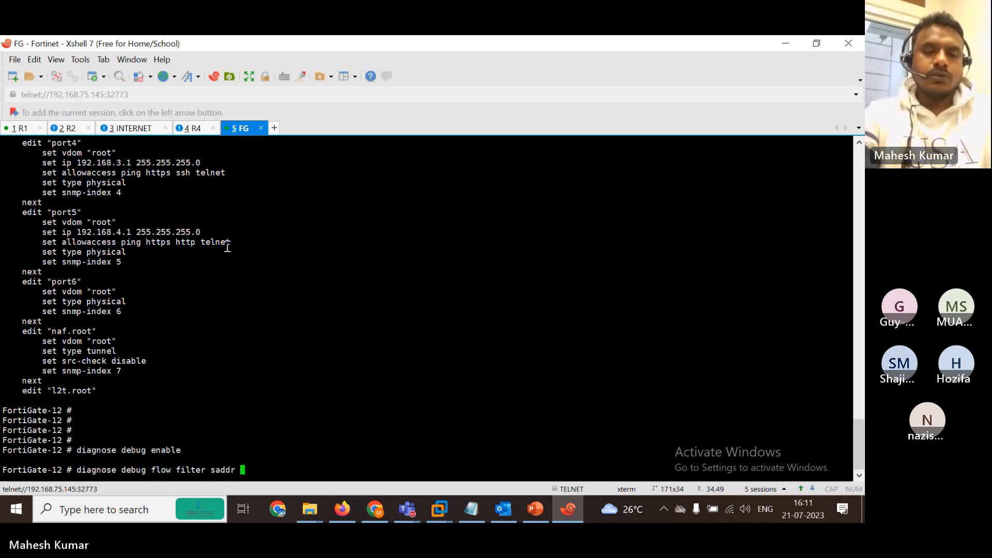
type("192.1")
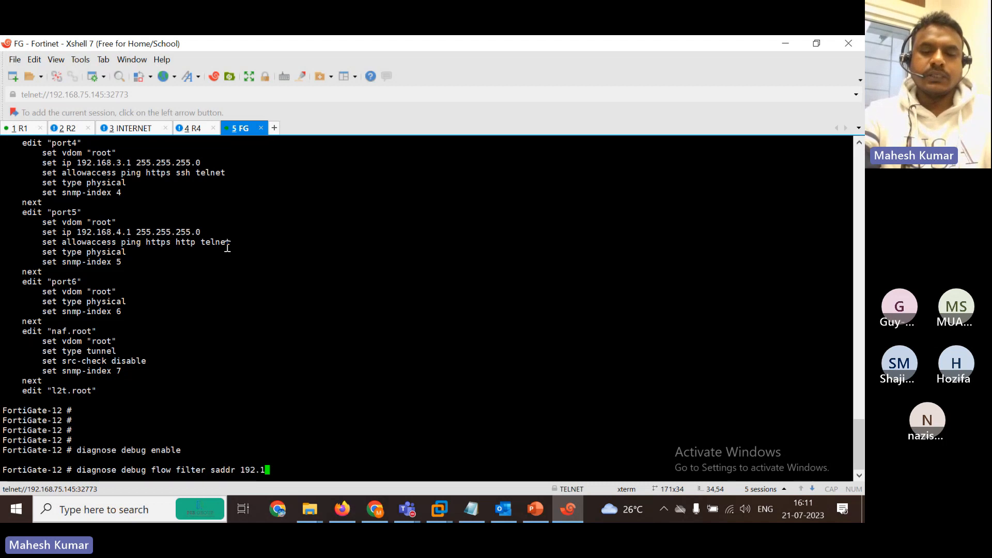
type("68.1.1")
key("Return")
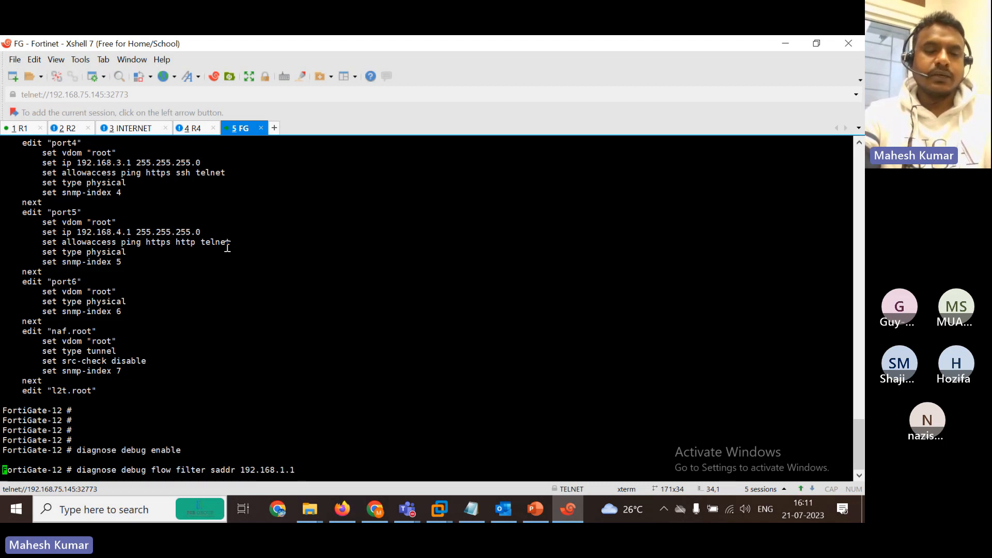
key("Return")
type("s")
type("iagnose debug ")
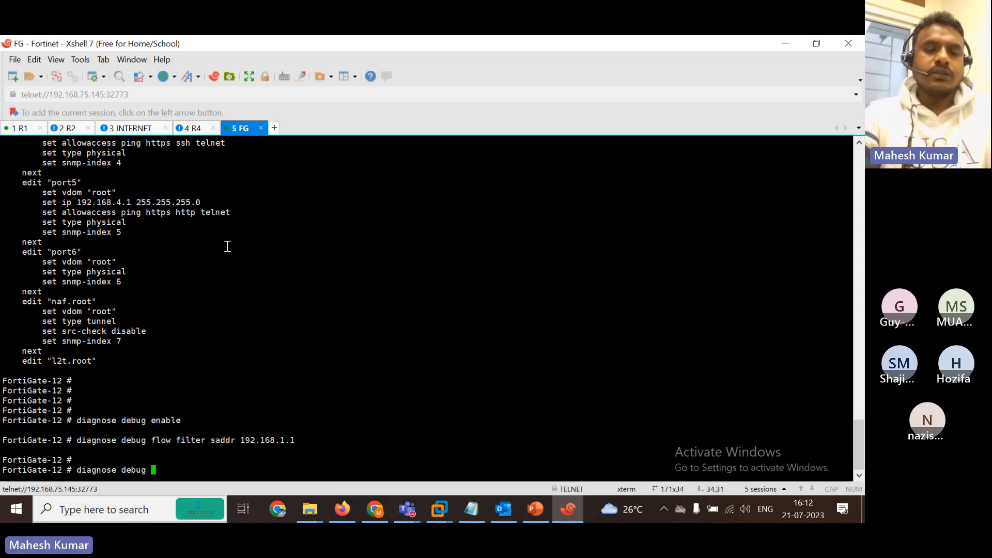
type("flow")
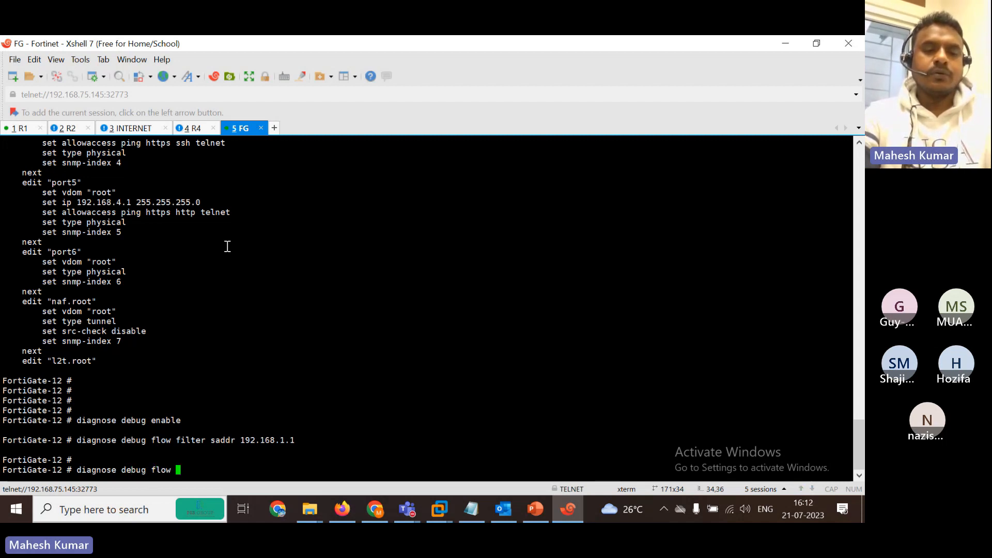
key("question")
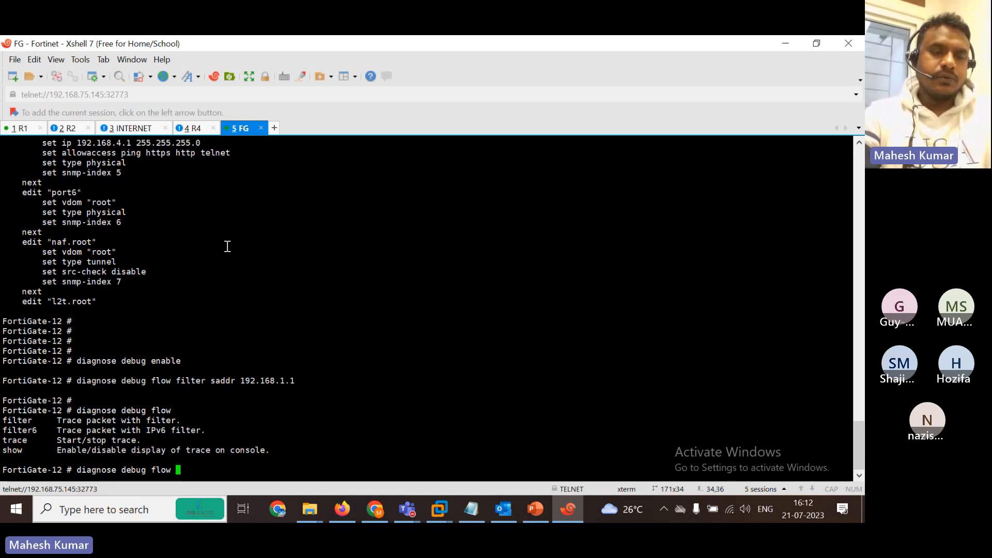
type("filter")
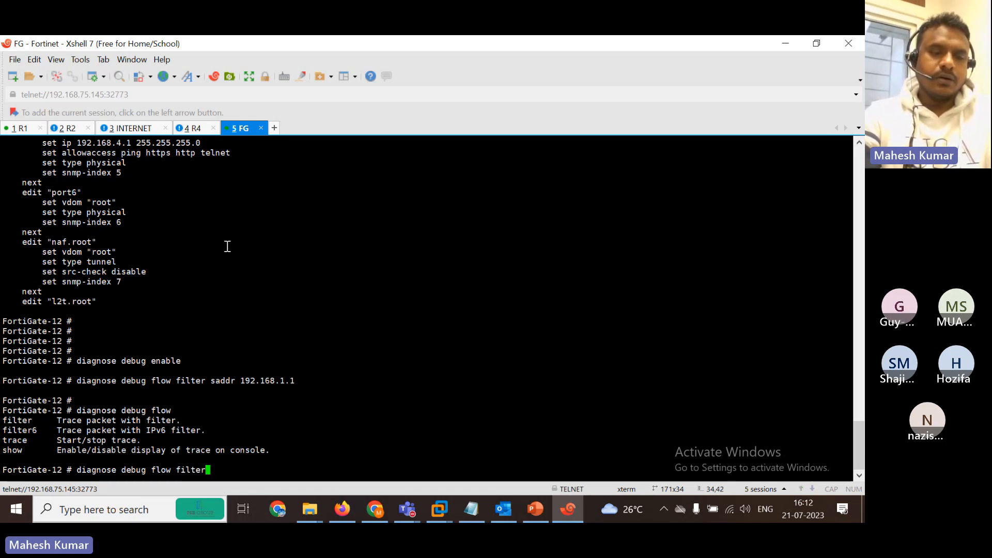
key("BackSpace")
key("BackSpace")
key("BackSpace")
key("BackSpace")
key("BackSpace")
key("BackSpace")
key("BackSpace")
key("BackSpace")
type("trace")
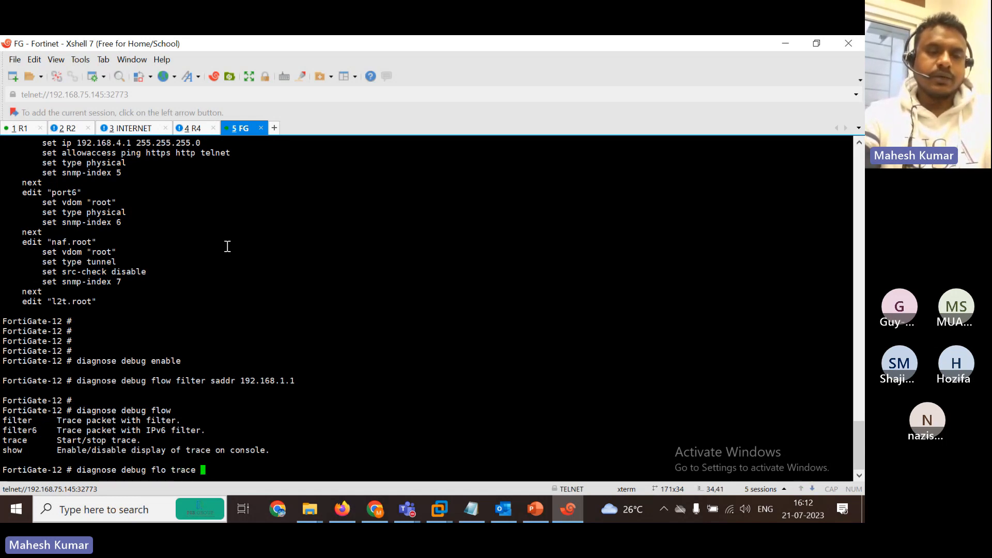
key("Return")
key("Return")
key("Return")
Recall the previous command and start a new diagnose command using autocomplete.
type("end")
key("Return")
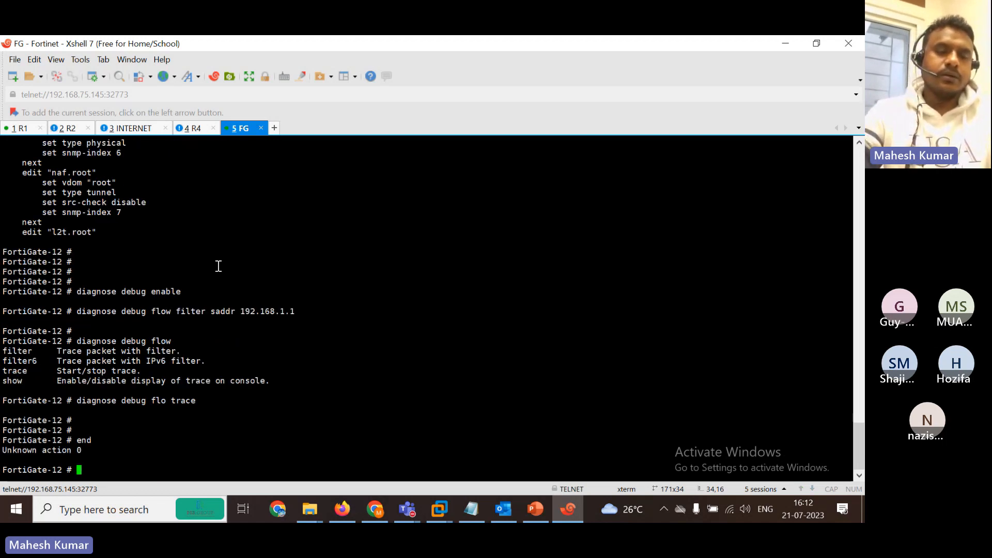
key("Up")
key("Down")
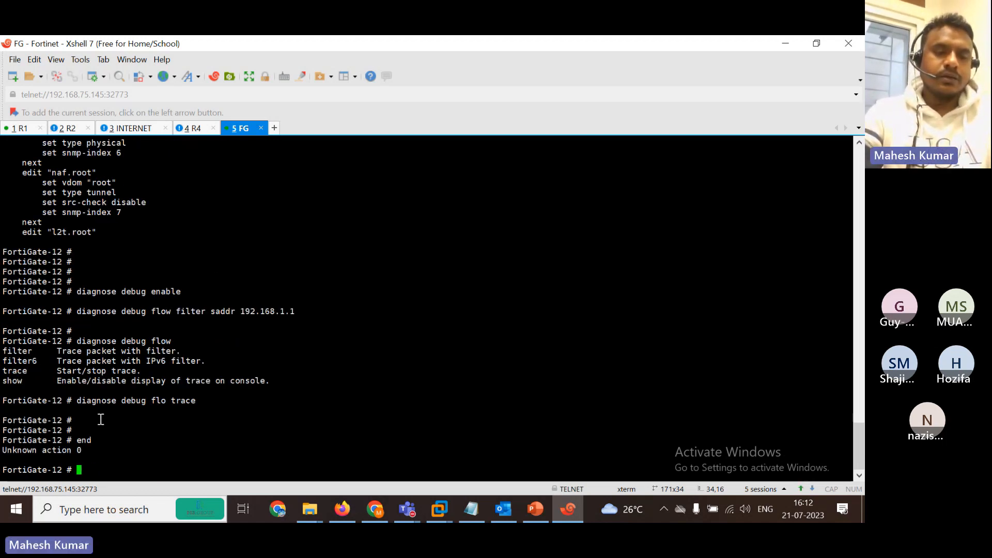
key("Up")
key("BackSpace")
key("BackSpace")
key("BackSpace")
key("BackSpace")
key("BackSpace")
key("BackSpace")
key("BackSpace")
key("BackSpace")
key("BackSpace")
key("BackSpace")
key("BackSpace")
key("BackSpace")
key("BackSpace")
key("BackSpace")
key("BackSpace")
key("BackSpace")
key("BackSpace")
key("BackSpace")
key("BackSpace")
key("BackSpace")
key("BackSpace")
key("BackSpace")
key("BackSpace")
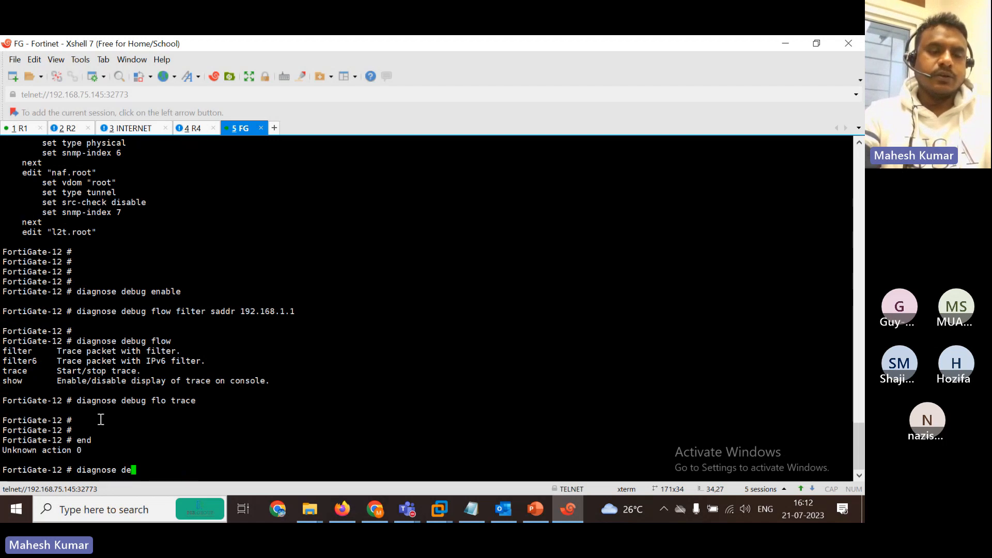
type("iagnose ")
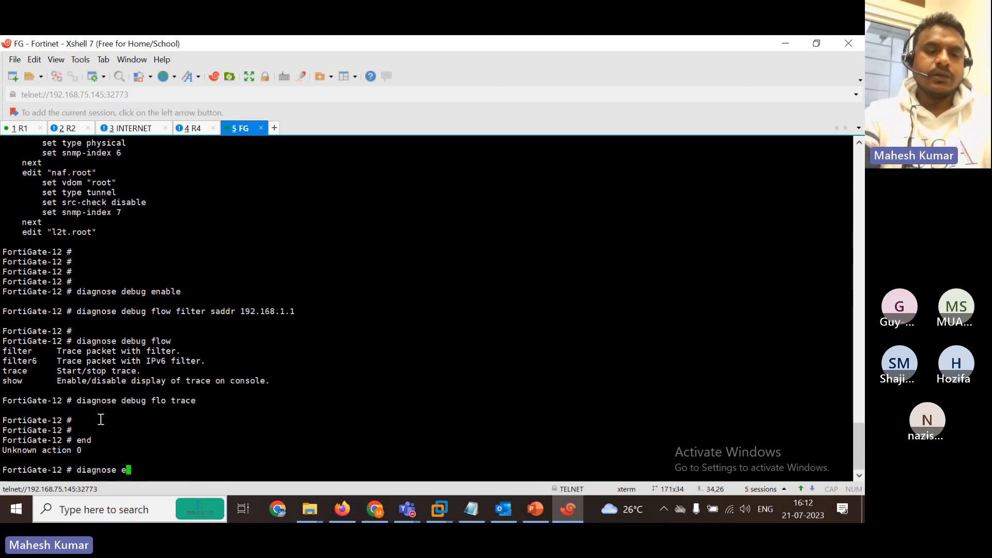
type("e")
key("BackSpace")
key("BackSpace")
key("BackSpace")
key("Tab")
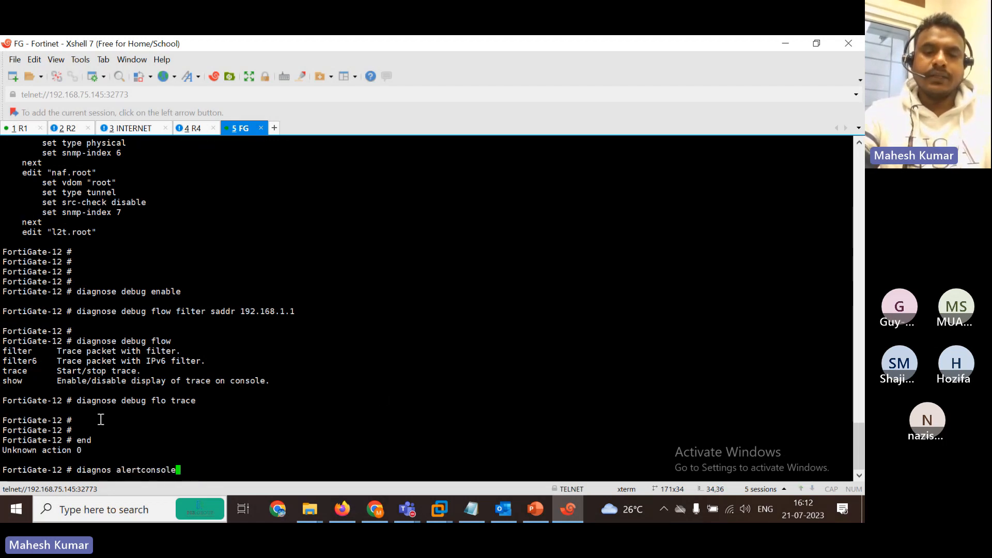
Enable FortiGate debugging with 'diagnose debug en'.
left_click(472, 520)
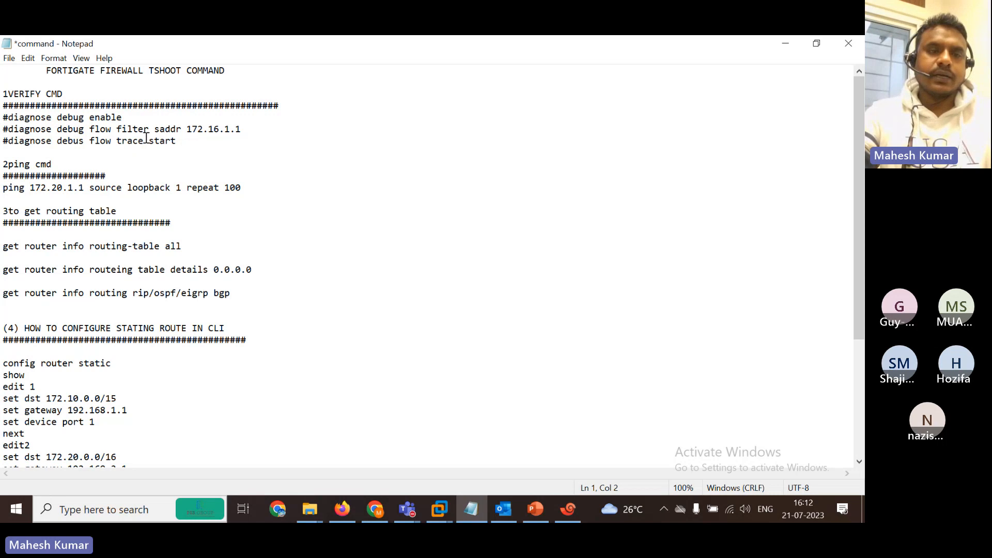
left_click(789, 43)
key("BackSpace")
key("BackSpace")
key("BackSpace")
key("BackSpace")
key("BackSpace")
key("BackSpace")
key("BackSpace")
key("BackSpace")
key("BackSpace")
key("BackSpace")
key("BackSpace")
key("BackSpace")
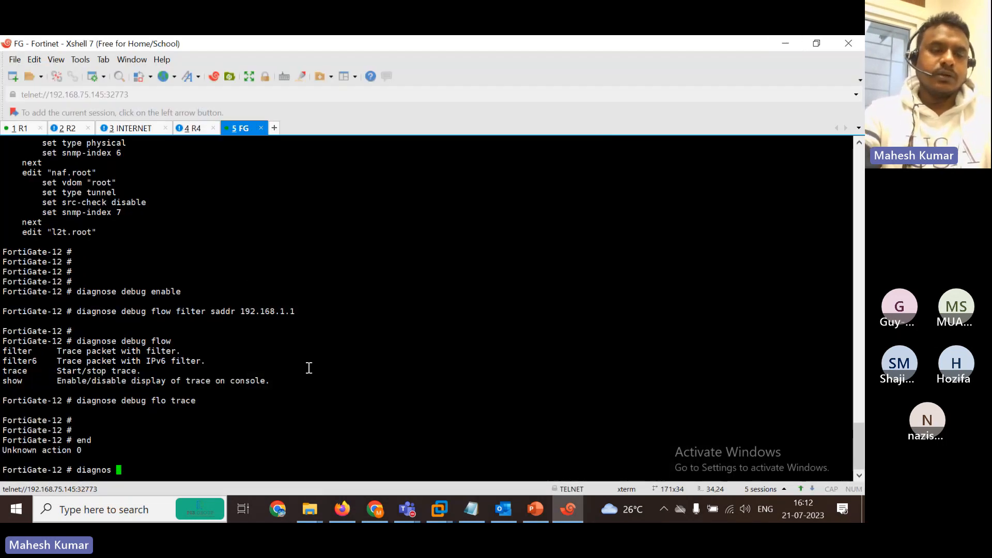
type("debug en")
key("Return")
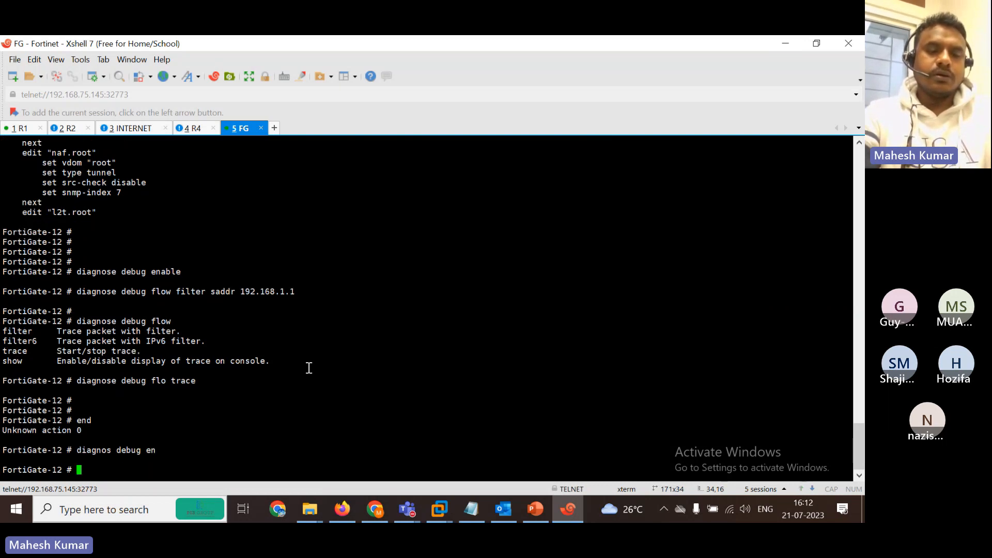
Set the debug flow filter to address 192.168.1.1.
type("diagnose debug flow")
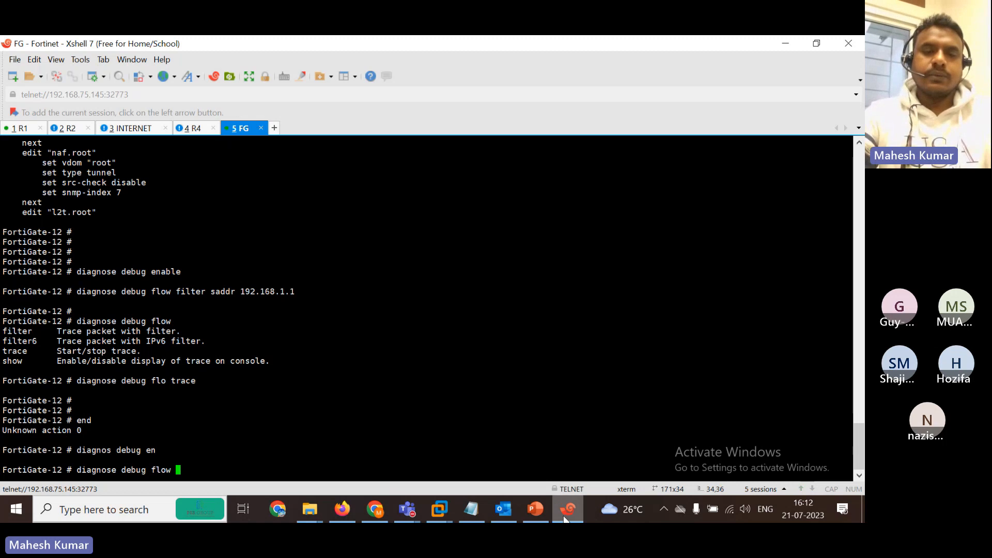
left_click(342, 509)
left_click(469, 518)
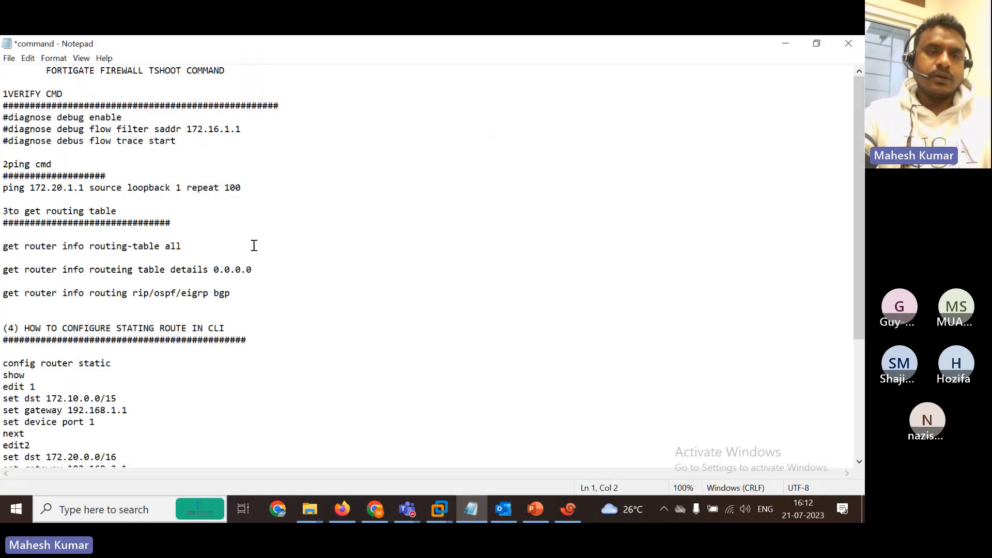
left_click(783, 43)
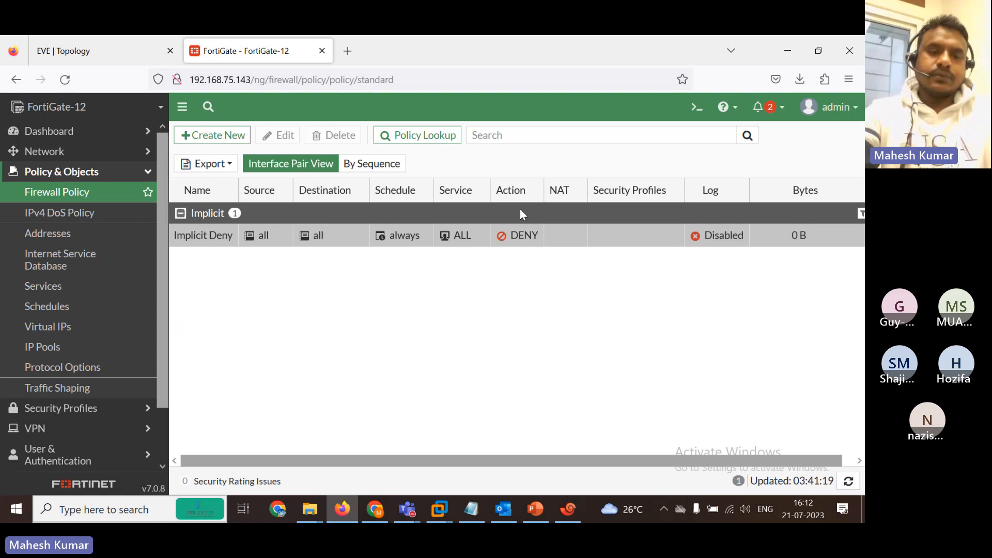
left_click(569, 508)
type("lter ad")
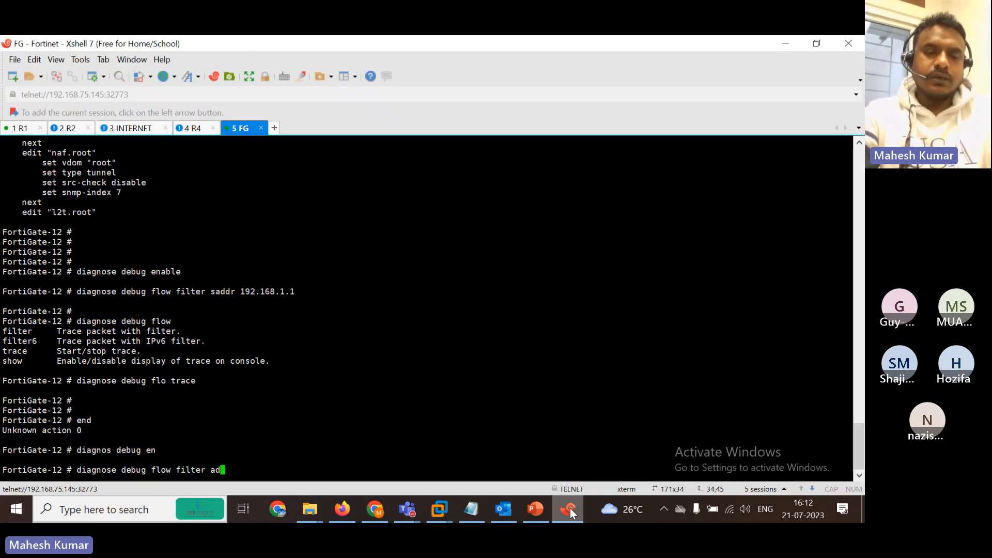
type("dr 192.16")
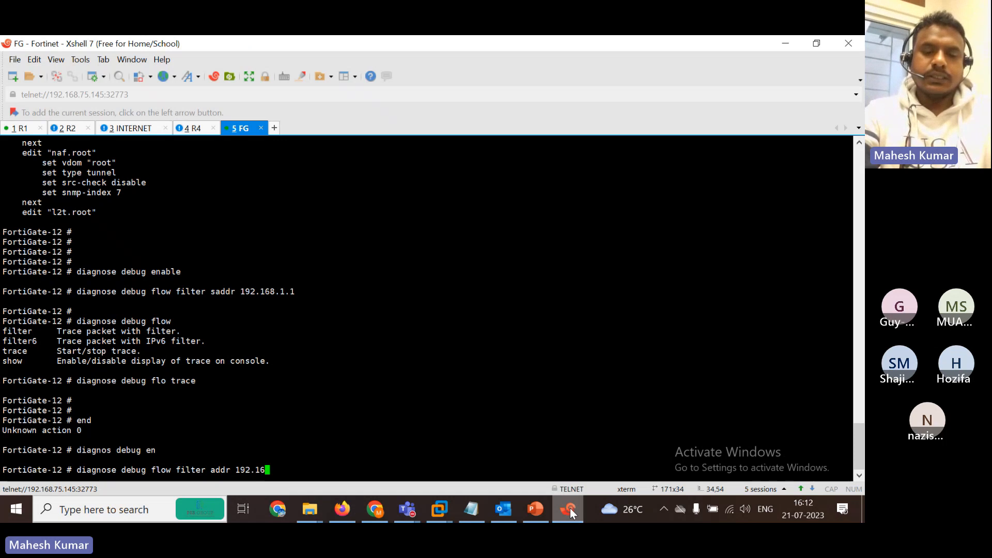
type("8.1.1")
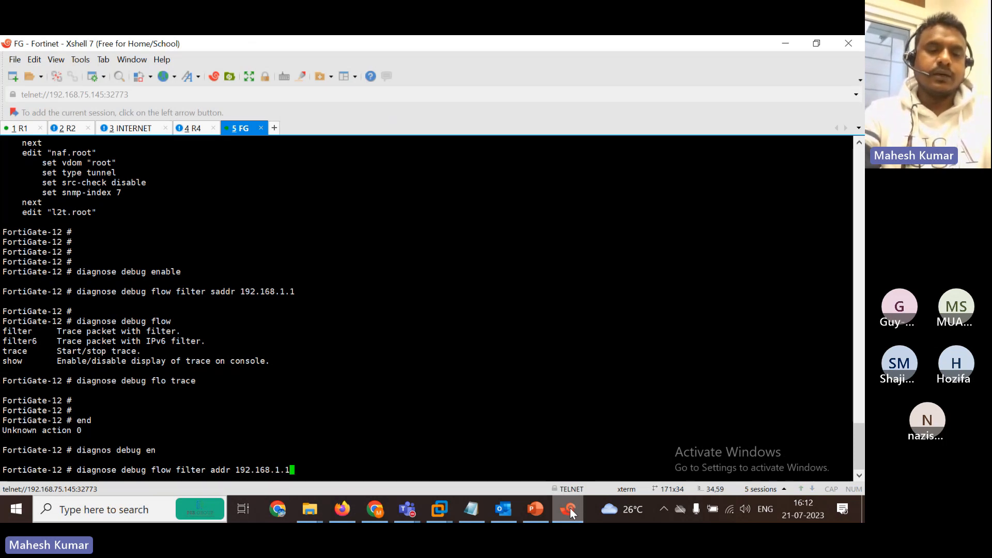
key("Return")
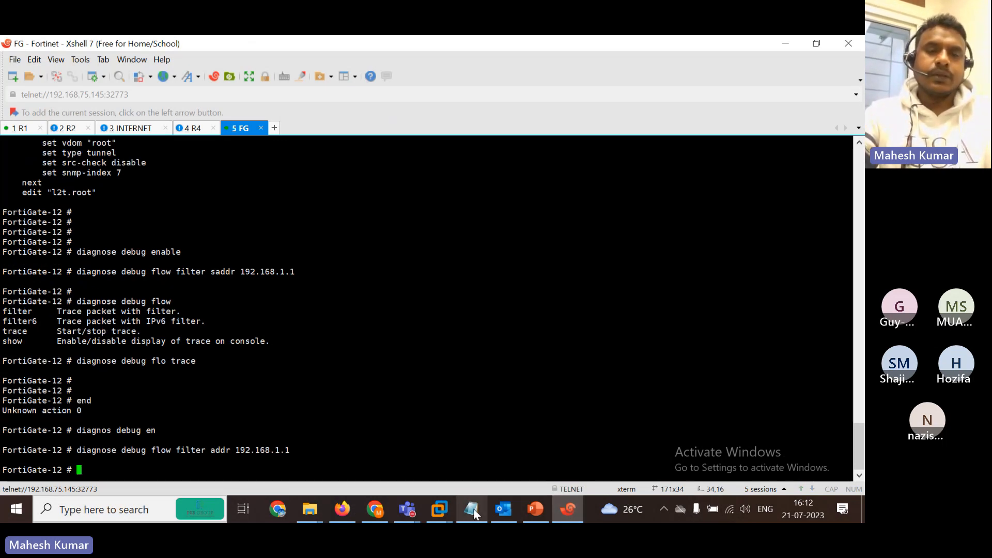
Start the flow trace with 'diagnose debug flow trace start'.
left_click(473, 511)
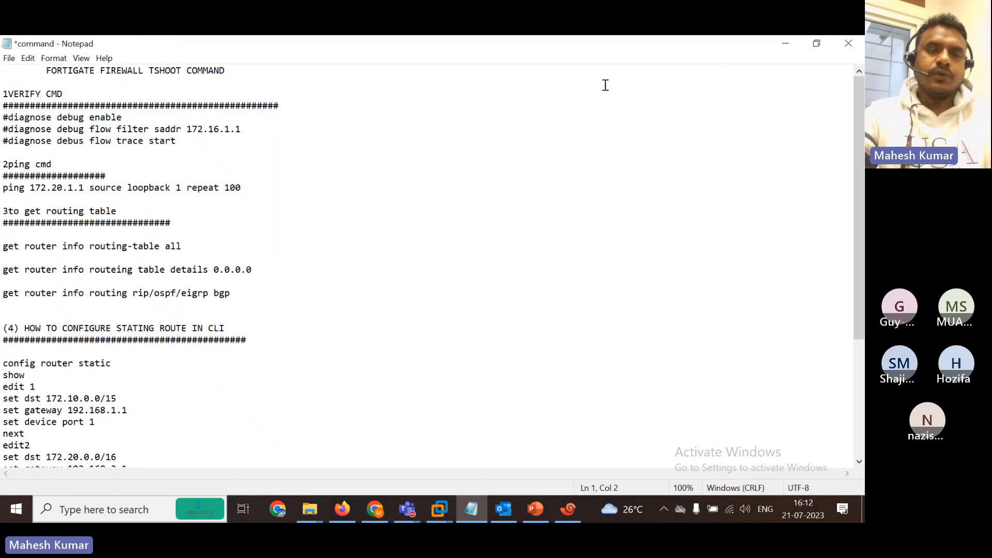
left_click(788, 46)
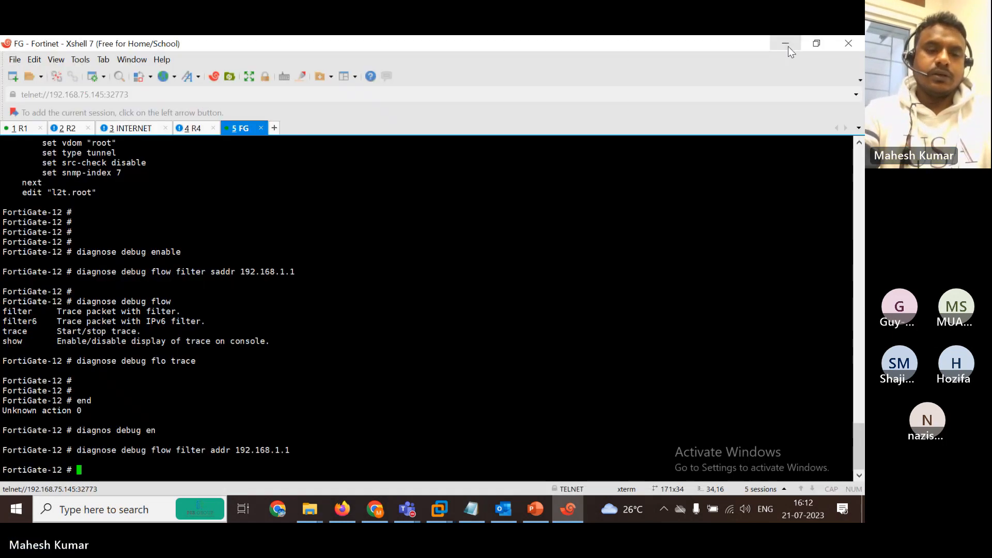
type("diagnose debug ")
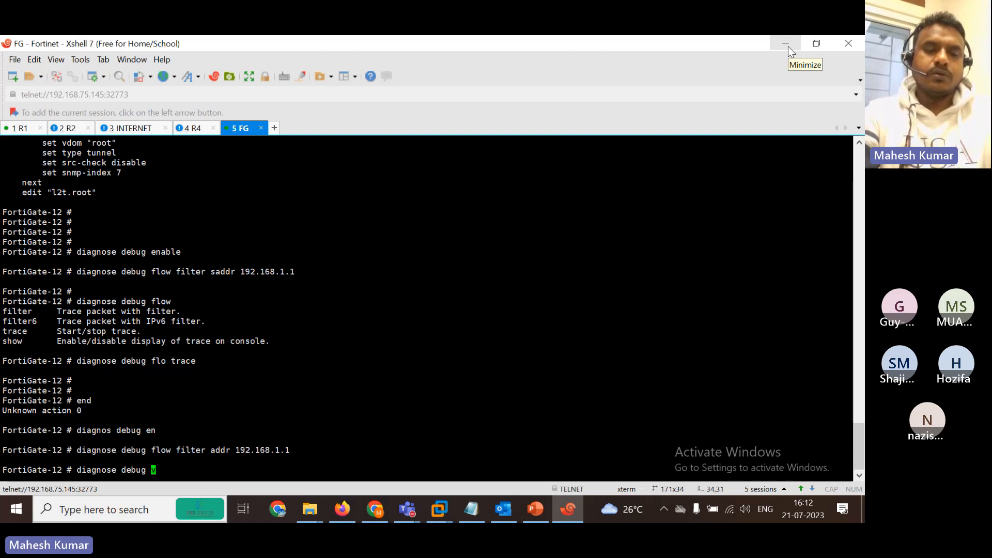
type("flow trace start")
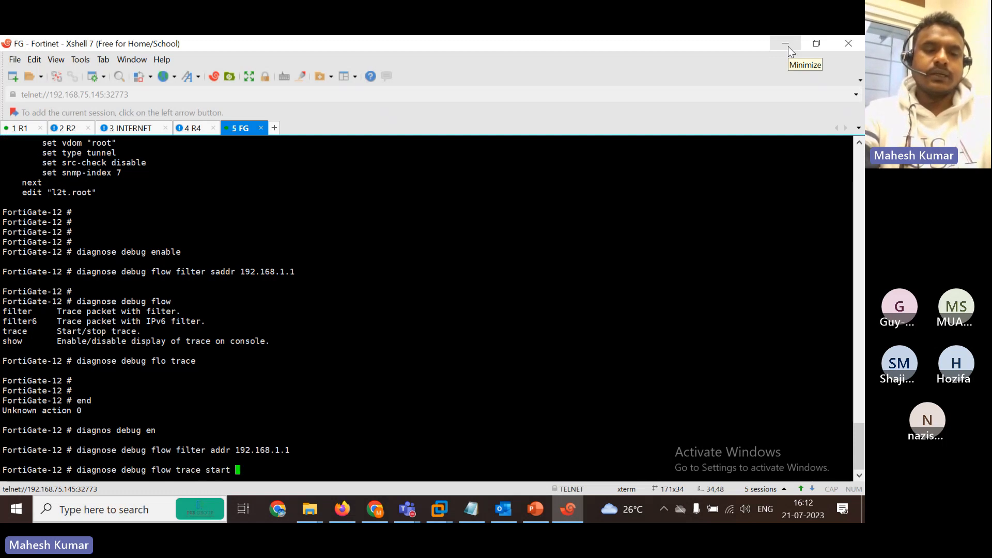
key("Return")
key("Return")
key("Return")
Rerun the 192.168.1.1 address filter from history and switch to the R1 router session.
type("end")
key("Return")
key("Return")
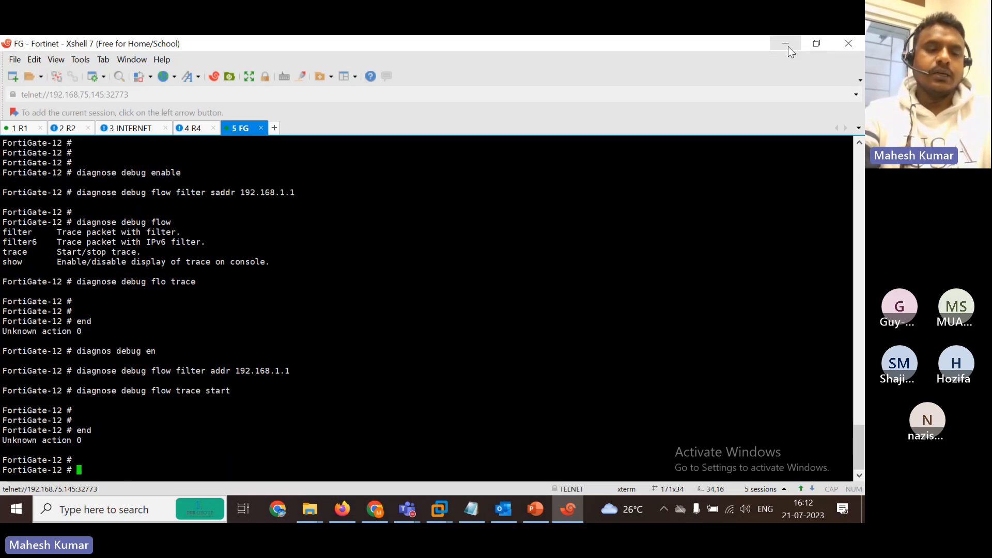
key("Return")
type("end")
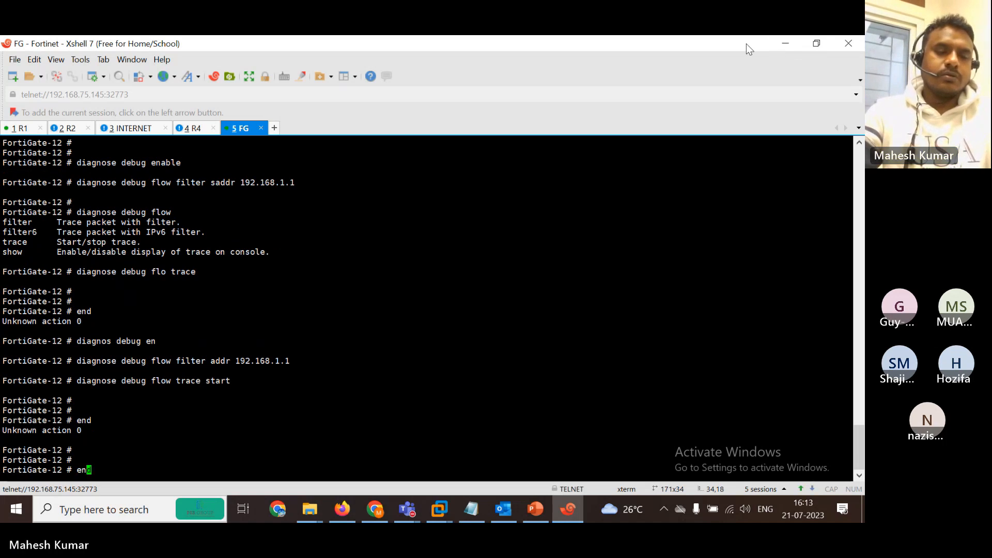
key("Up")
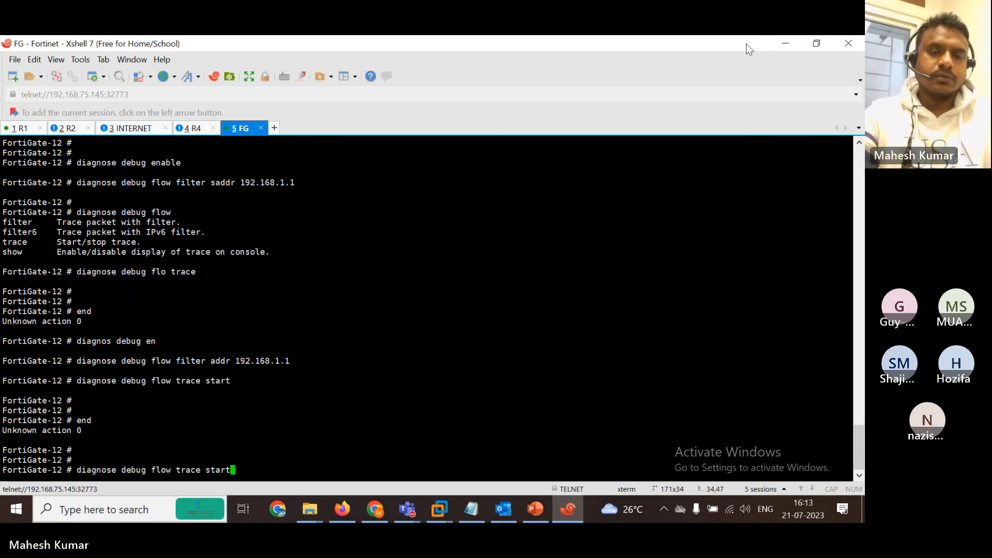
key("Up")
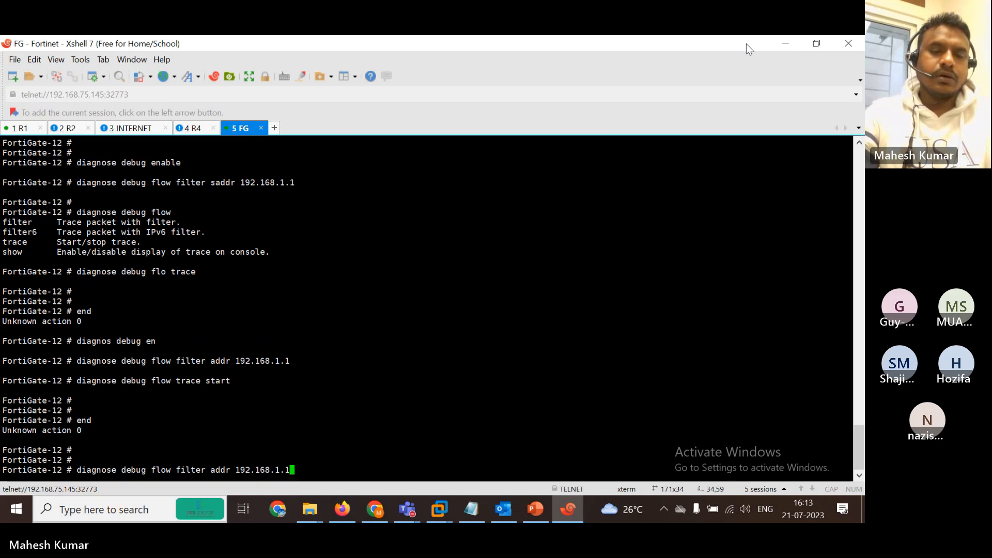
key("Return")
key("Return")
key("Return")
key("Return")
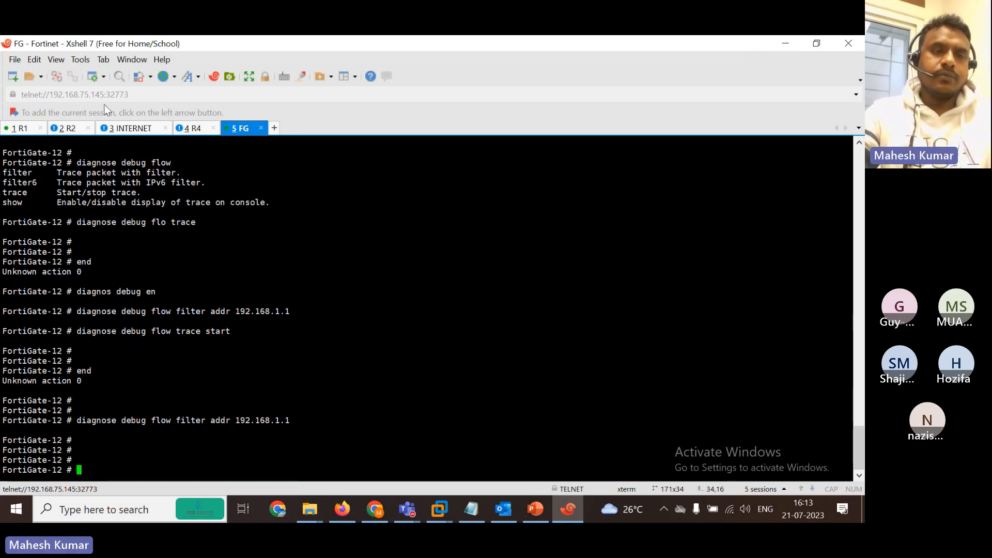
left_click(22, 128)
Rerun R1's ping to 192.168.2.1, still 0 percent, and review the FortiGate command notes.
key("Up")
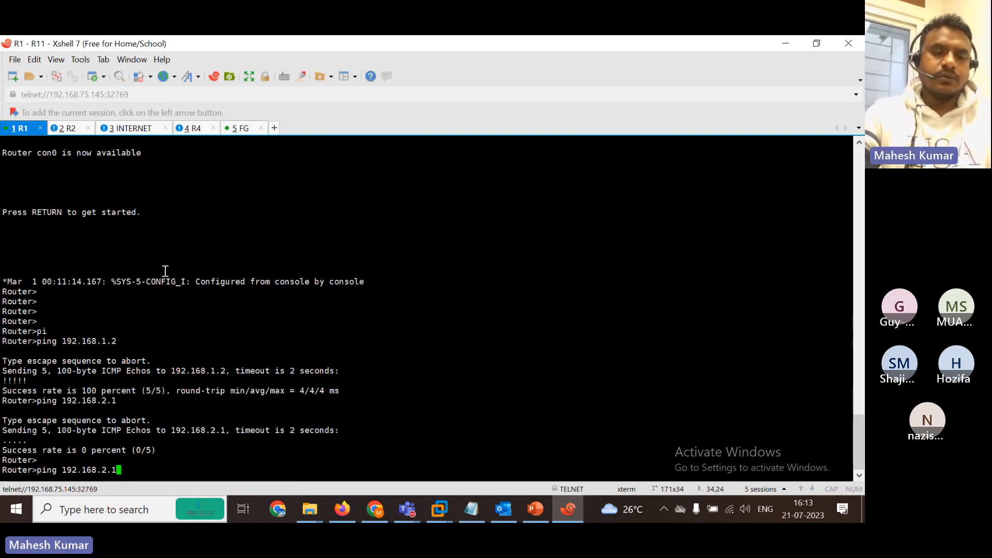
key("Return")
left_click(235, 128)
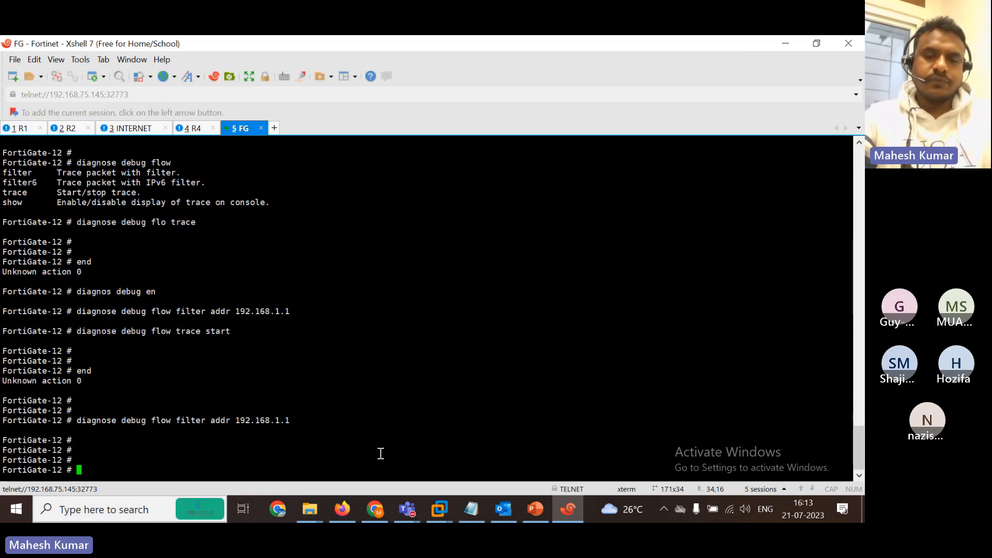
left_click(471, 509)
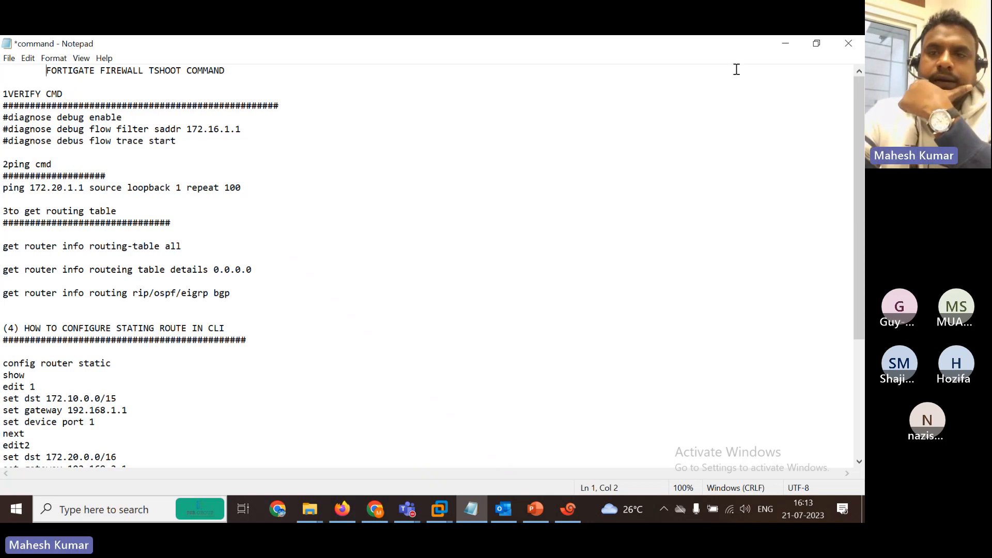
left_click(786, 49)
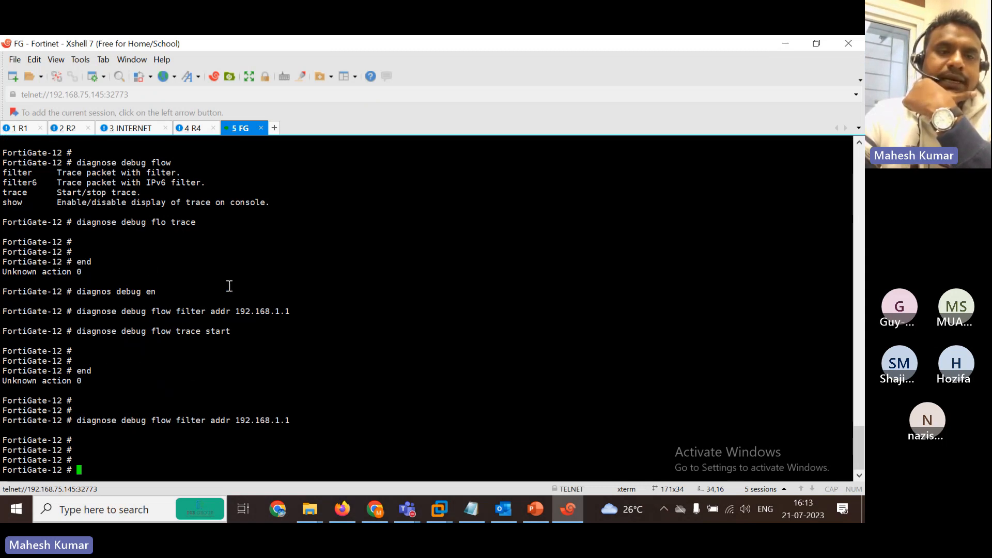
Bring up the EVE lab topology diagram in Firefox.
left_click(18, 129)
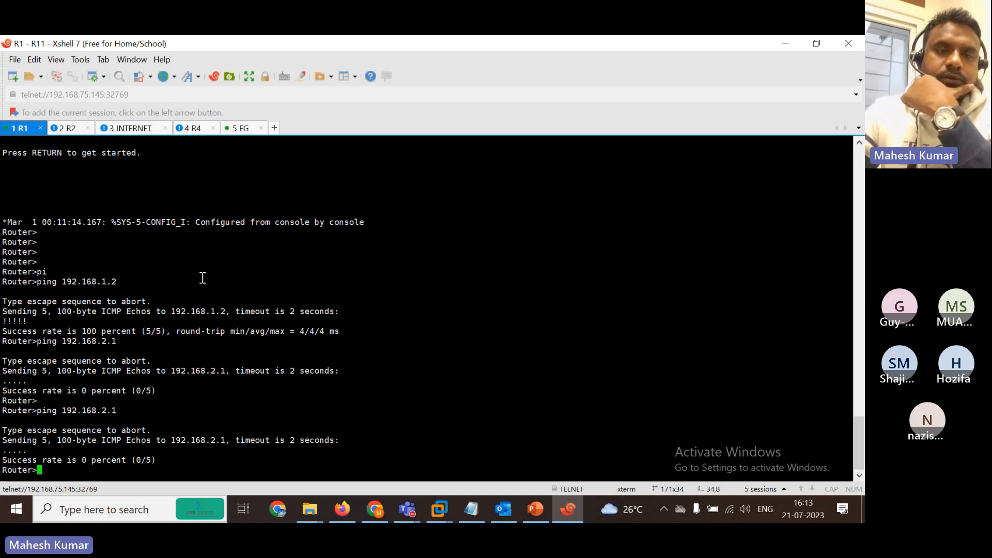
left_click(785, 44)
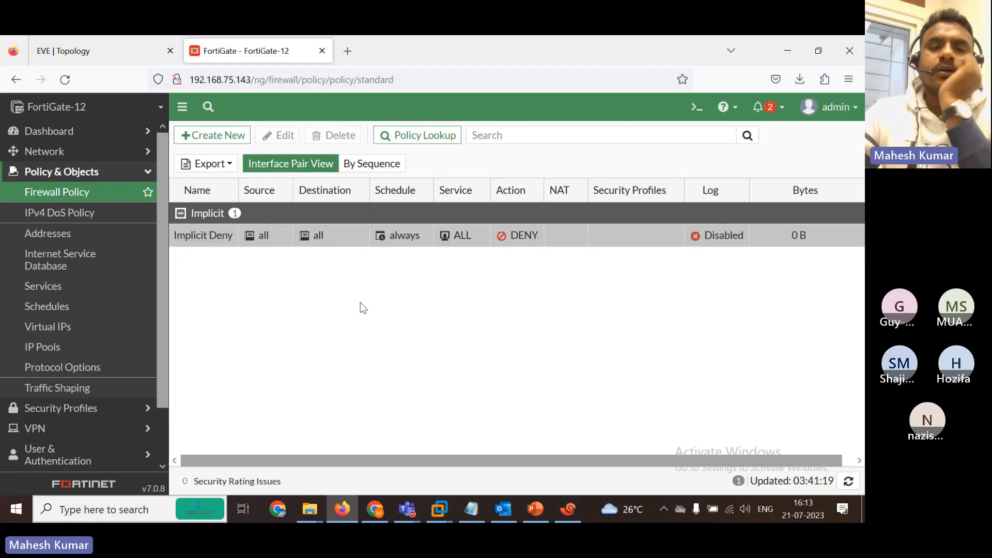
left_click(95, 40)
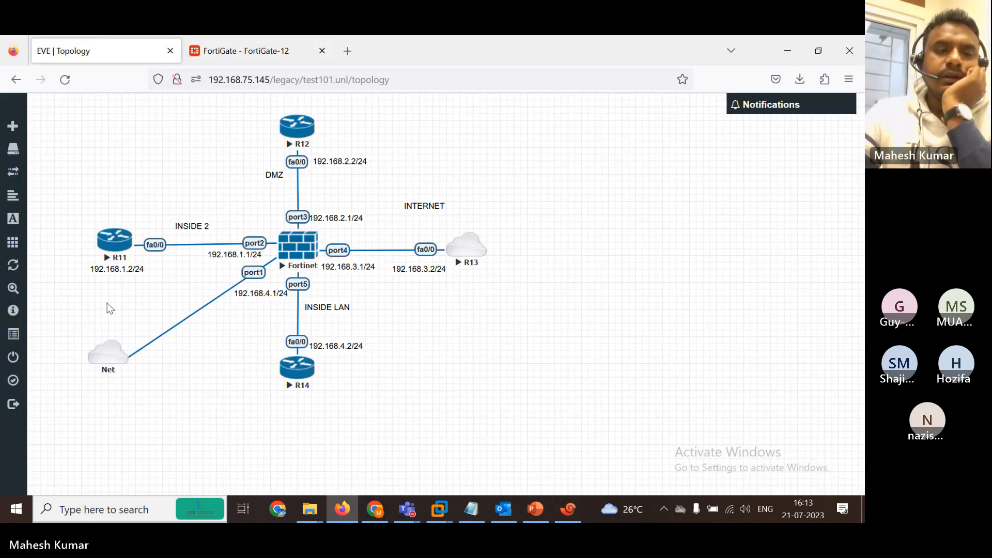
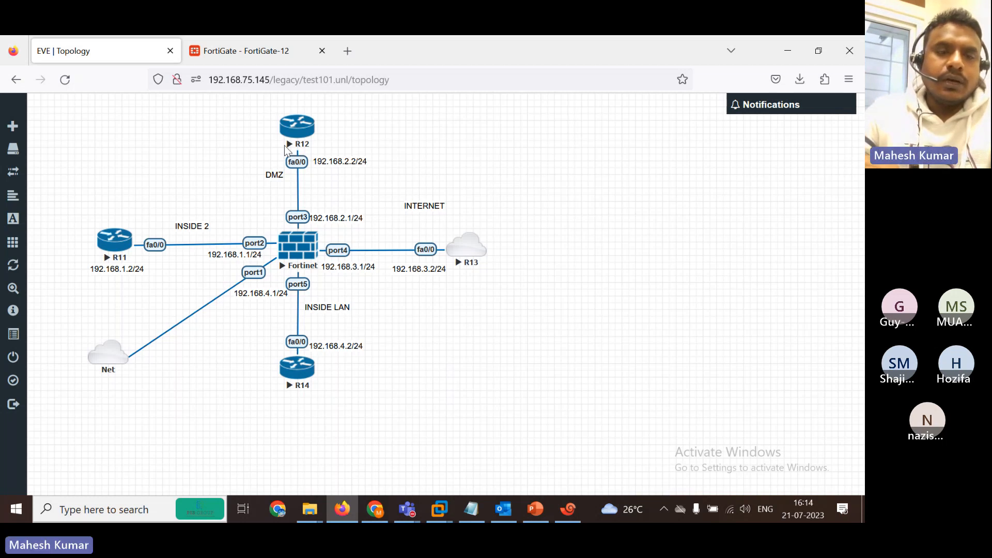
Close the extra R11 telnet session and restore down Xshell so the lab topology shows beside it.
left_click(108, 249)
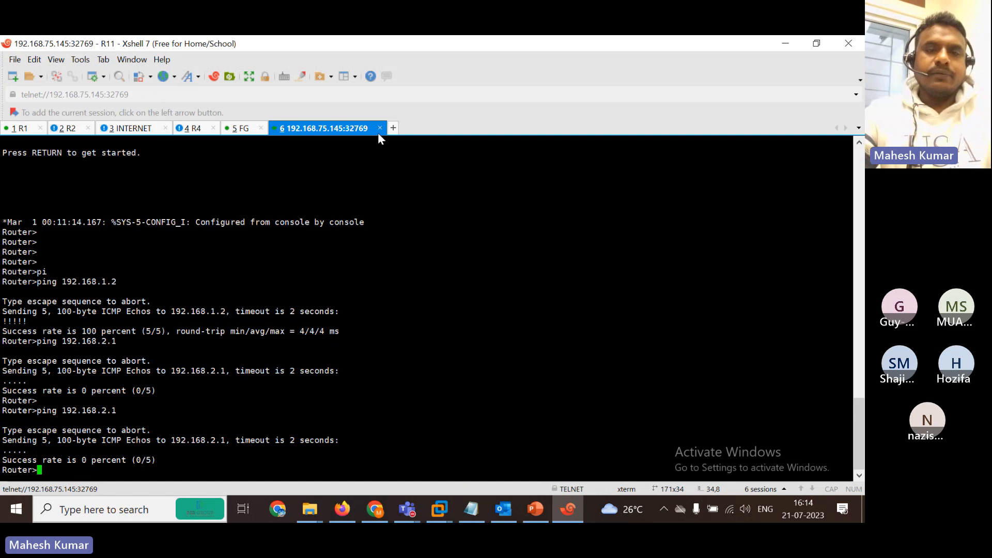
left_click(381, 128)
left_click(460, 301)
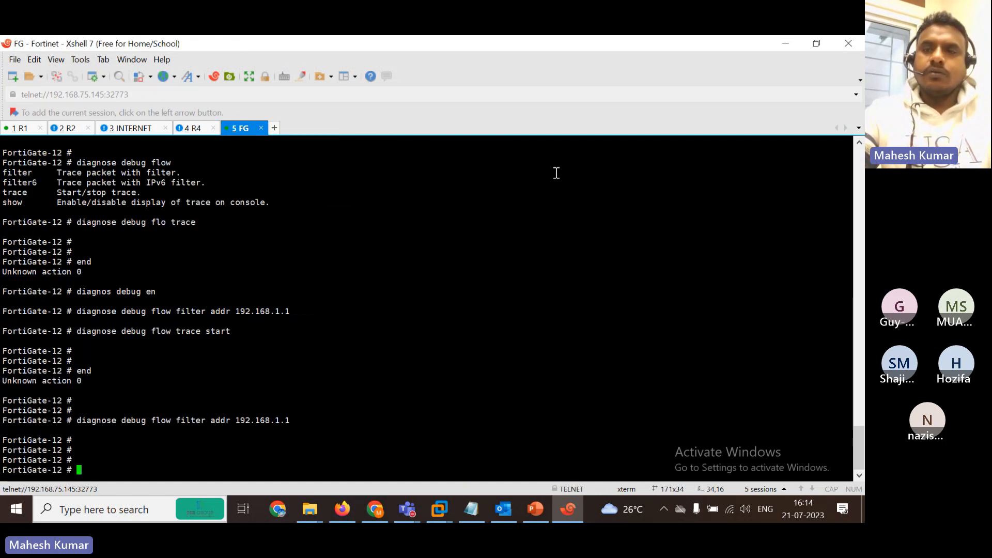
left_click(817, 44)
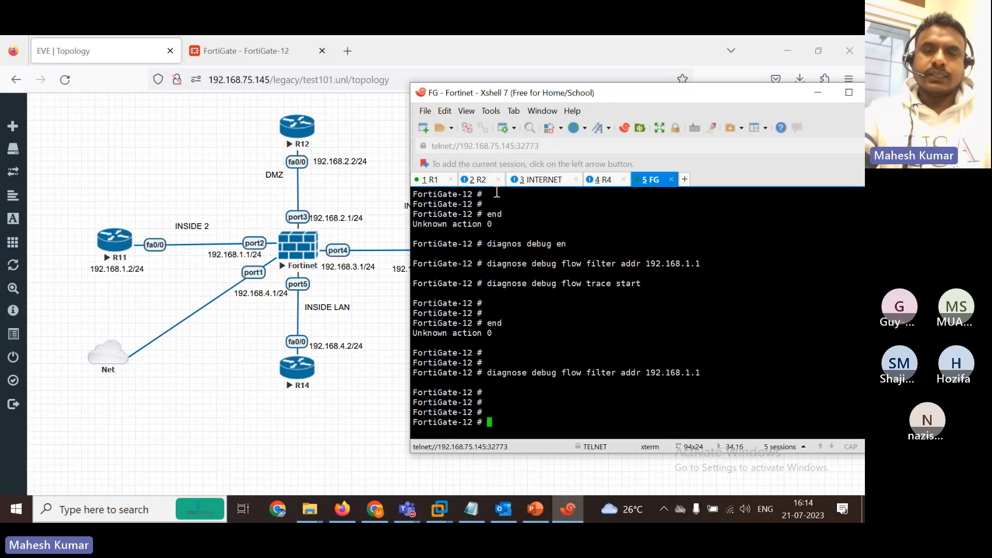
Run 'show system interface' on the FortiGate to list port2 at 192.168.1.1 and port3 at 192.168.2.1.
type("sh")
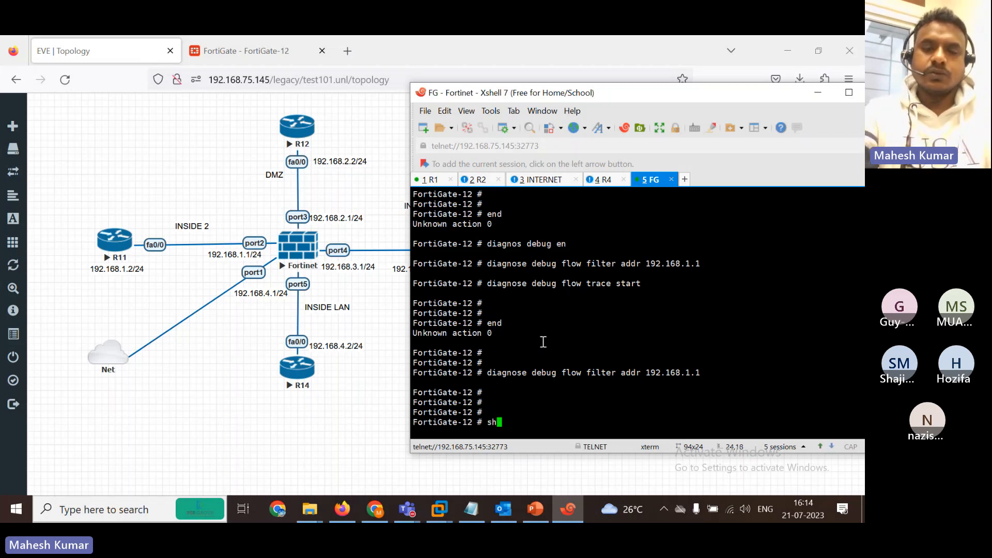
type("ow system int")
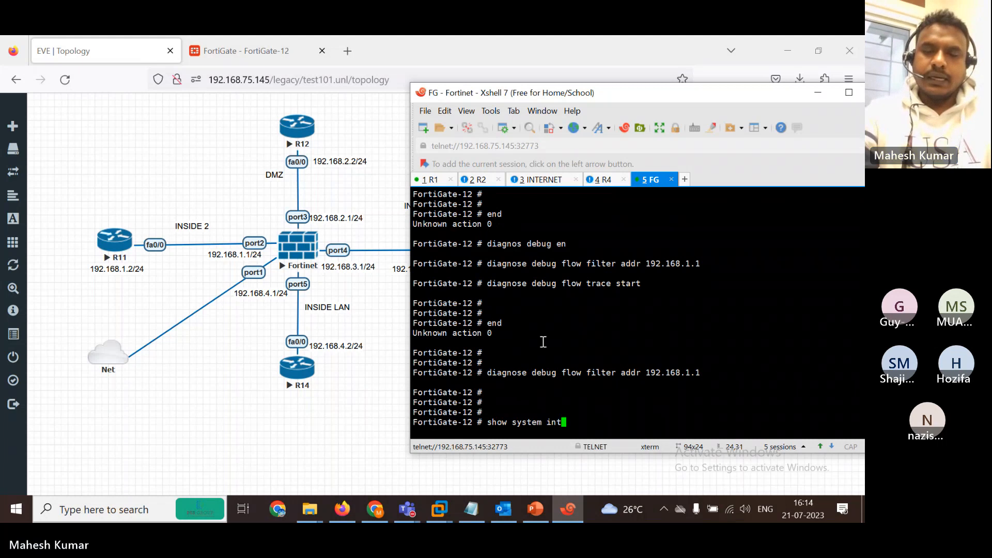
key("Tab")
type("?")
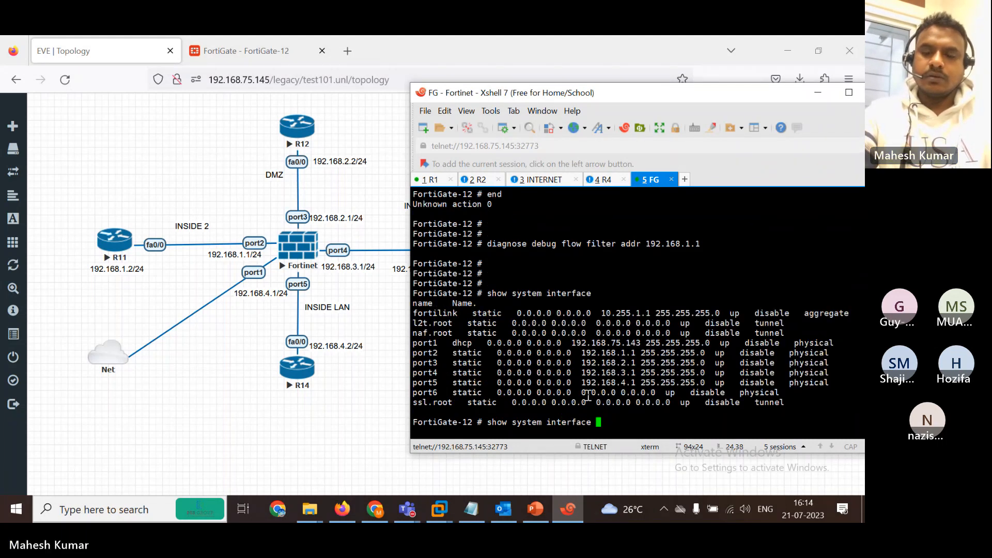
key("Return")
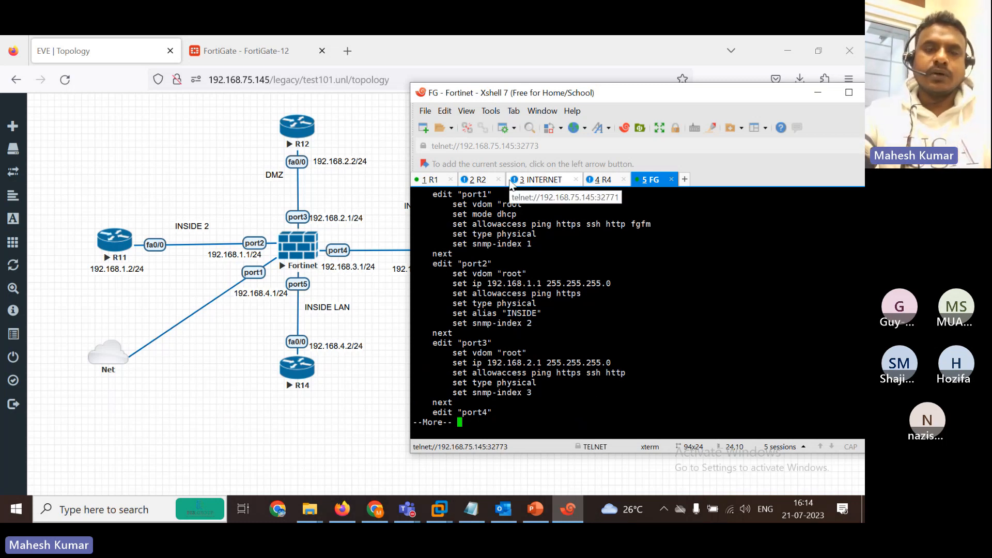
On R12, enter privileged mode and try ssh to 192.168.2.1, which fails.
left_click(484, 186)
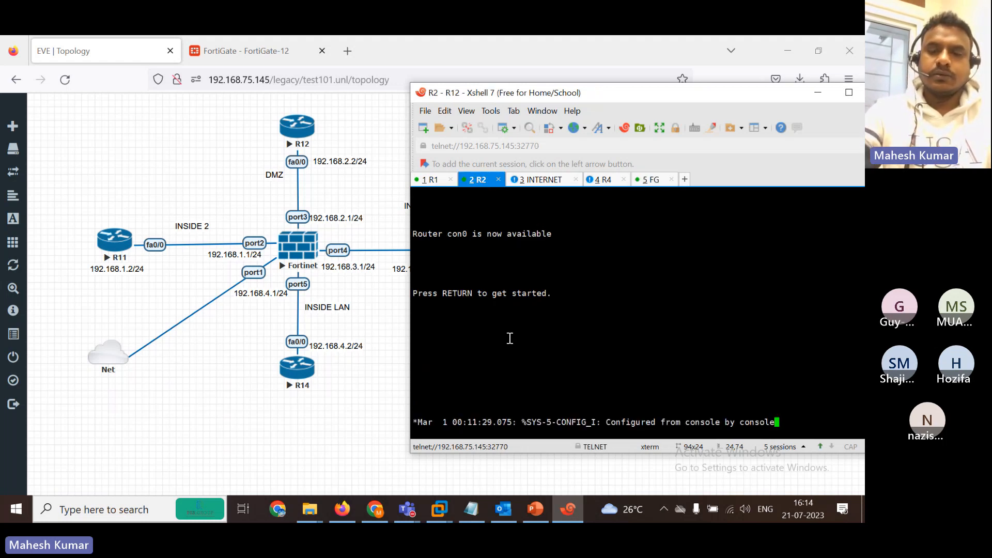
key("Return")
key("Return")
key("Return")
key("Return")
key("Return")
key("Return")
key("Return")
type("en")
key("Return")
type("s")
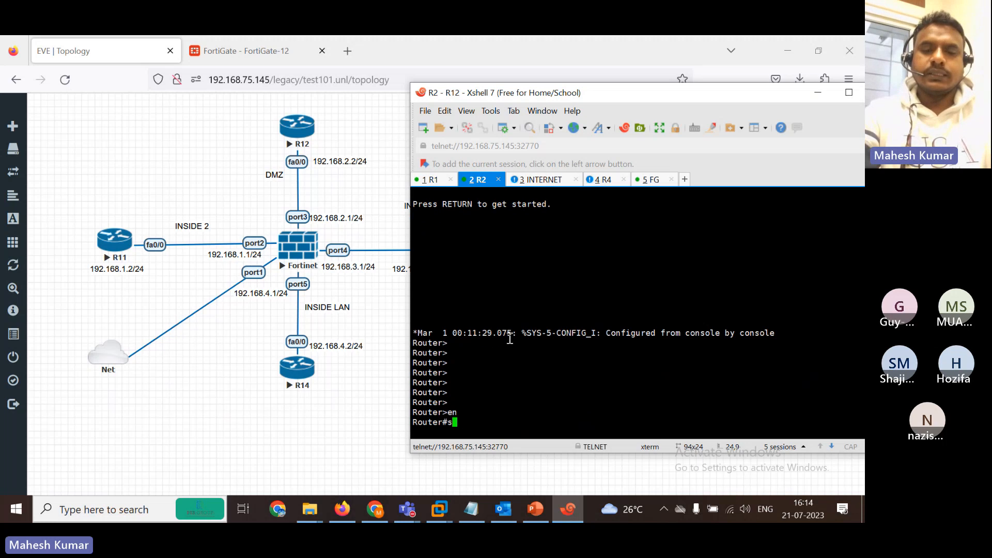
type("s")
key("Return")
type("ssh -")
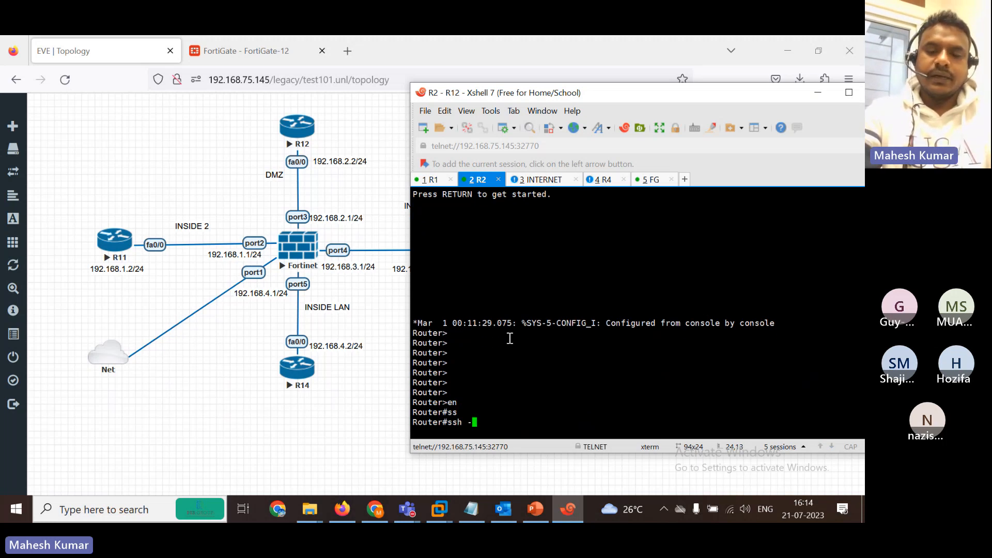
type("l 192168.")
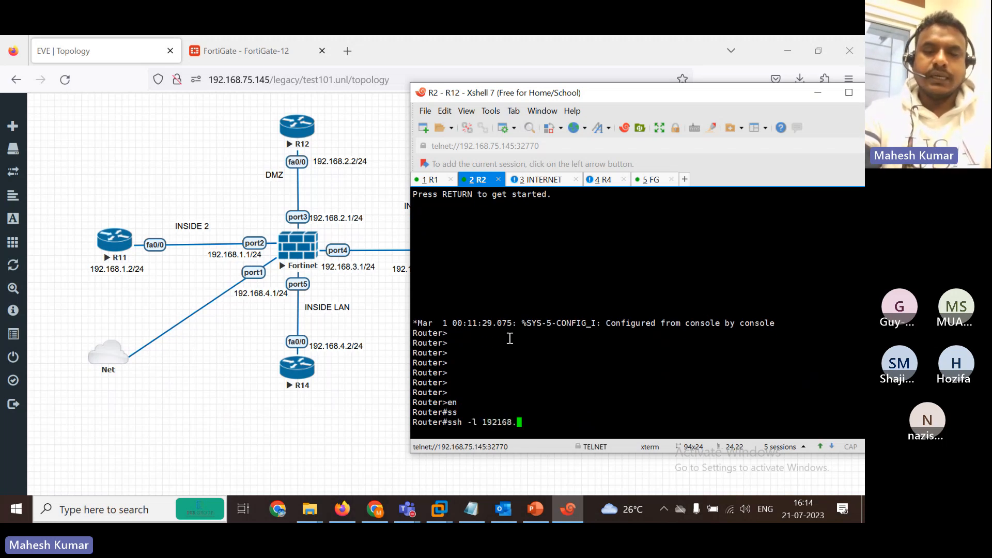
key("BackSpace")
key("BackSpace")
key("BackSpace")
key("BackSpace")
type(".168.")
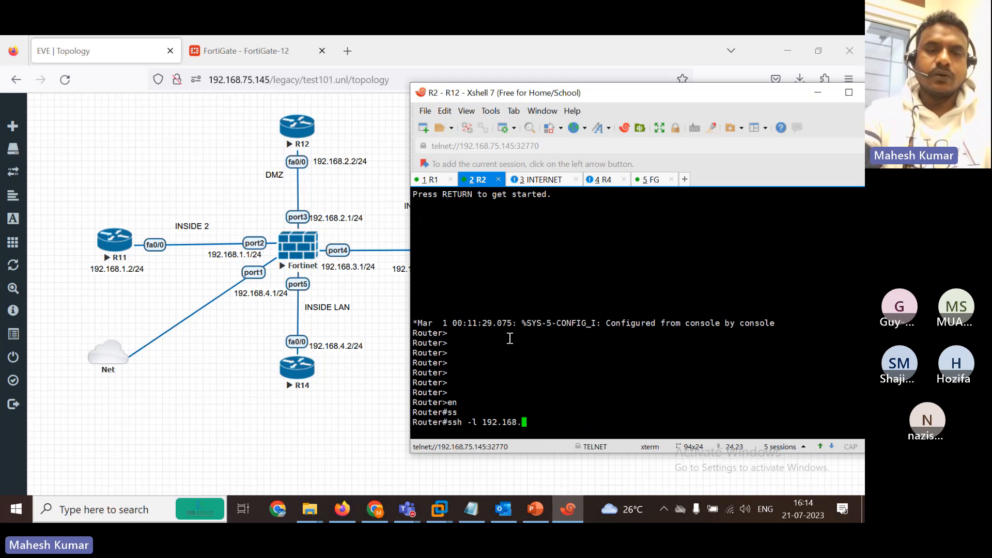
type("2.1")
key("Return")
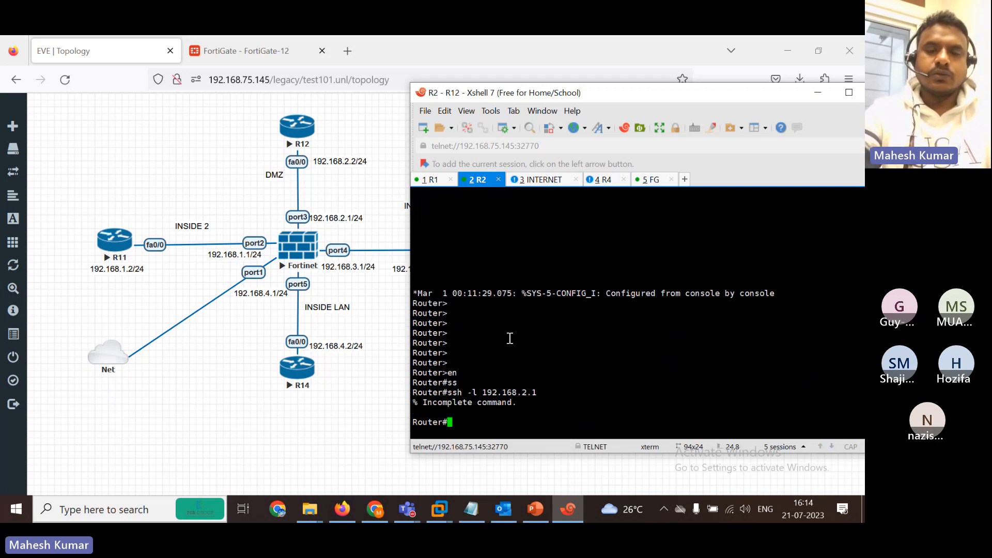
Retry the ssh to 192.168.2.1 with port 80, then clear the command line.
key("Up")
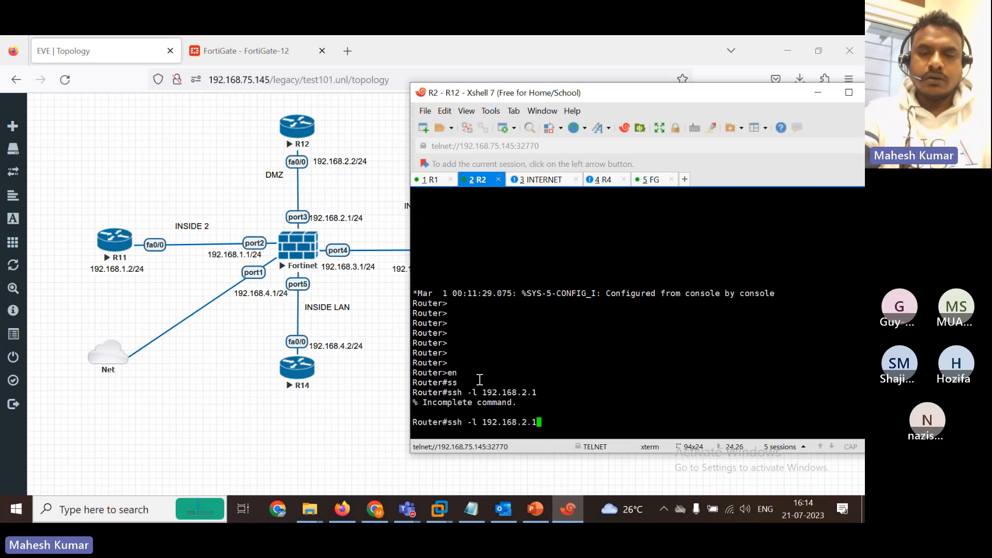
type("80")
key("Return")
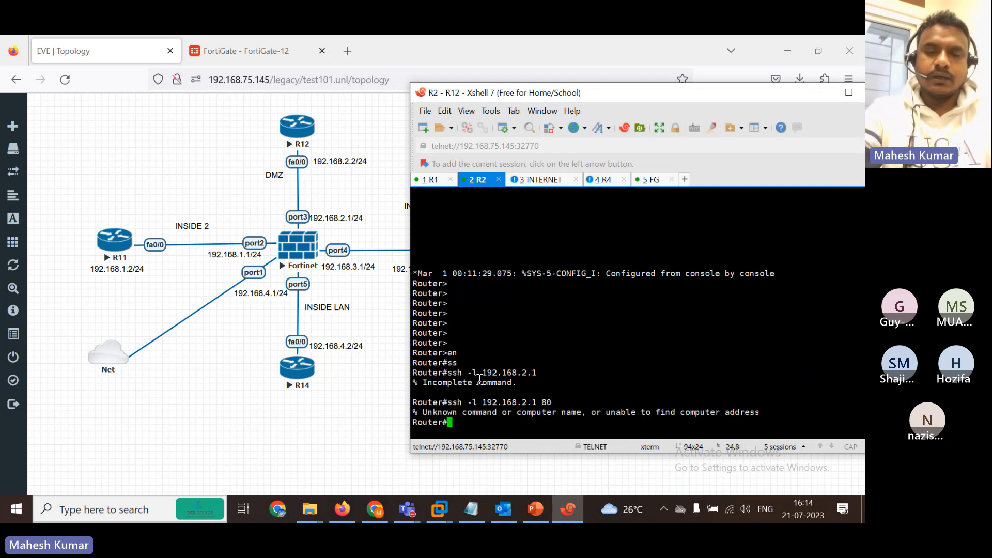
key("Up")
key("BackSpace")
key("BackSpace")
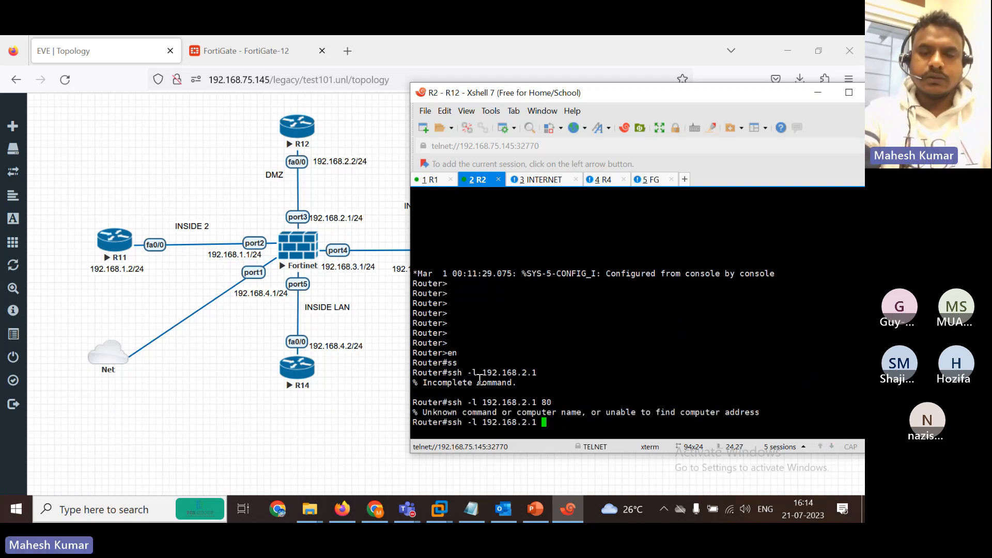
key("BackSpace")
key("BackSpace")
key("BackSpace")
key("BackSpace")
key("BackSpace")
key("BackSpace")
key("BackSpace")
key("BackSpace")
key("BackSpace")
key("BackSpace")
key("BackSpace")
key("BackSpace")
key("BackSpace")
key("BackSpace")
key("BackSpace")
key("BackSpace")
key("BackSpace")
key("BackSpace")
key("BackSpace")
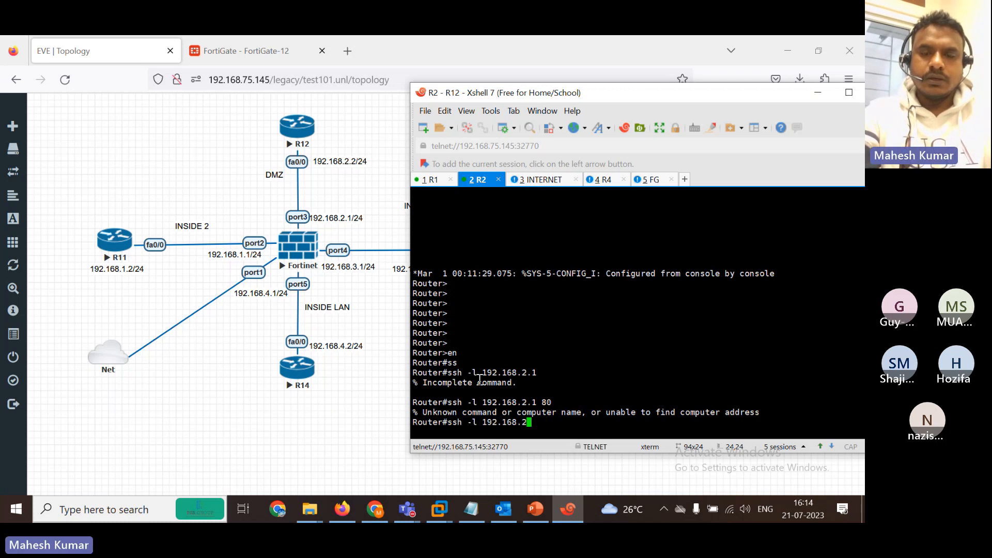
Start a telnet from R12 to 192.168.2.1.
type("ter#")
key("Tab")
type("l")
key("Tab")
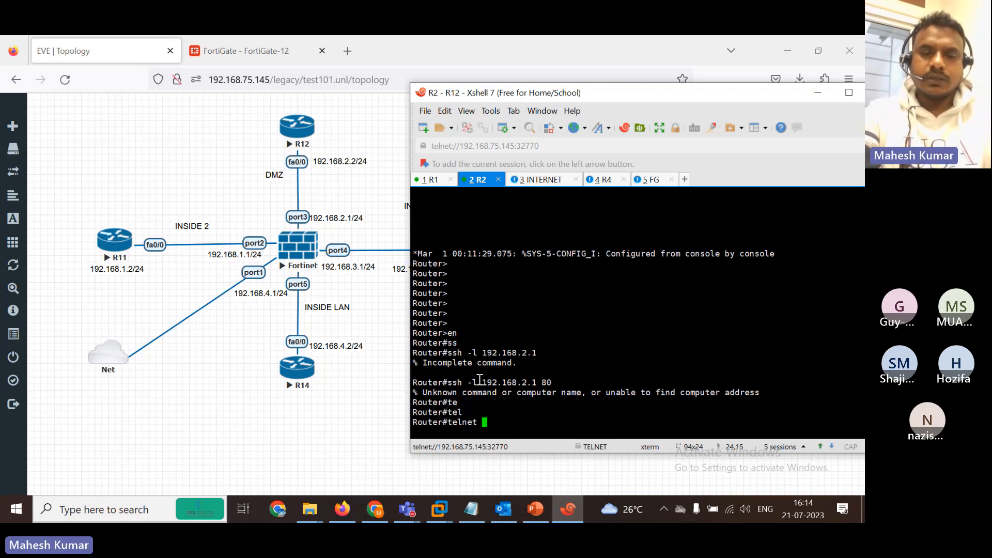
type("192.168.")
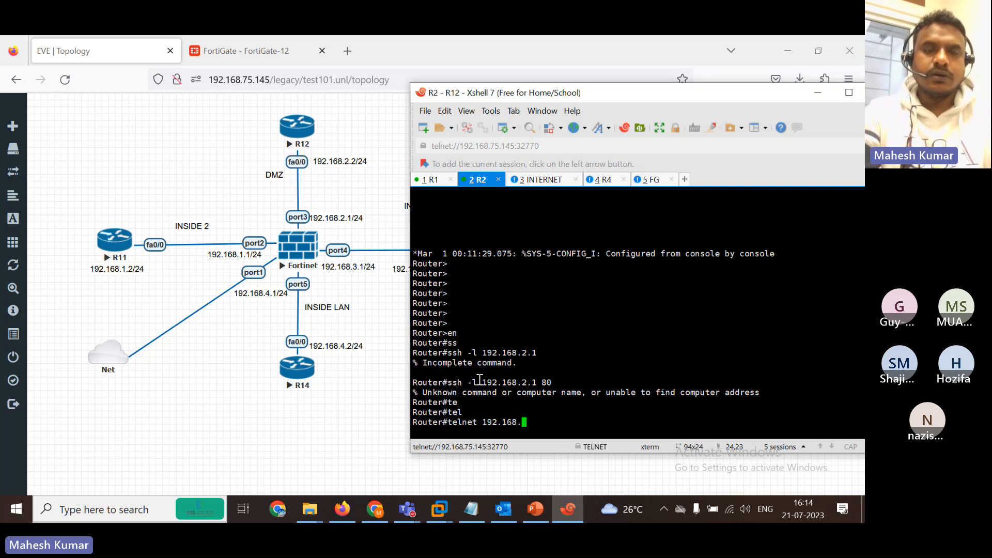
type("2.1")
key("Return")
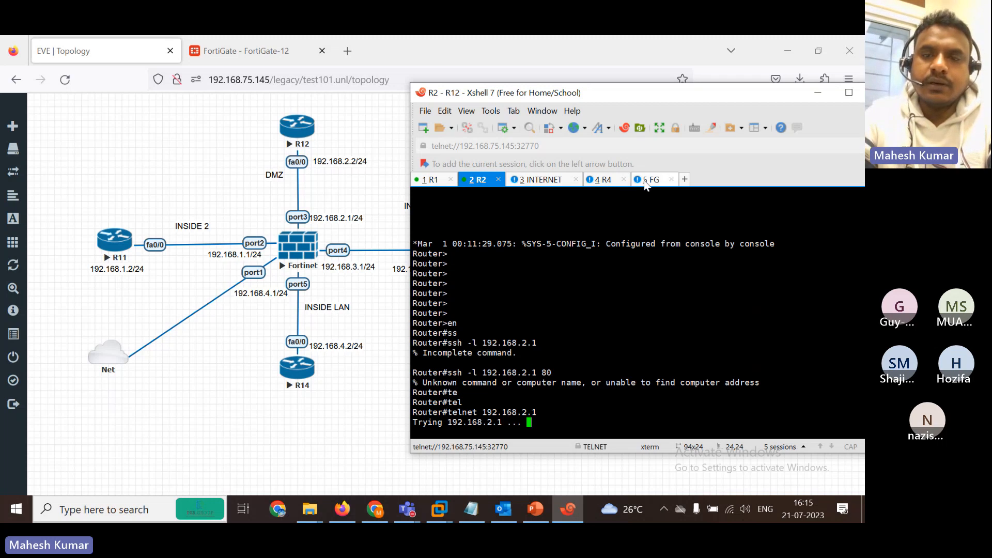
In the FortiGate session, enter 'config system interface' and edit port3.
left_click(645, 185)
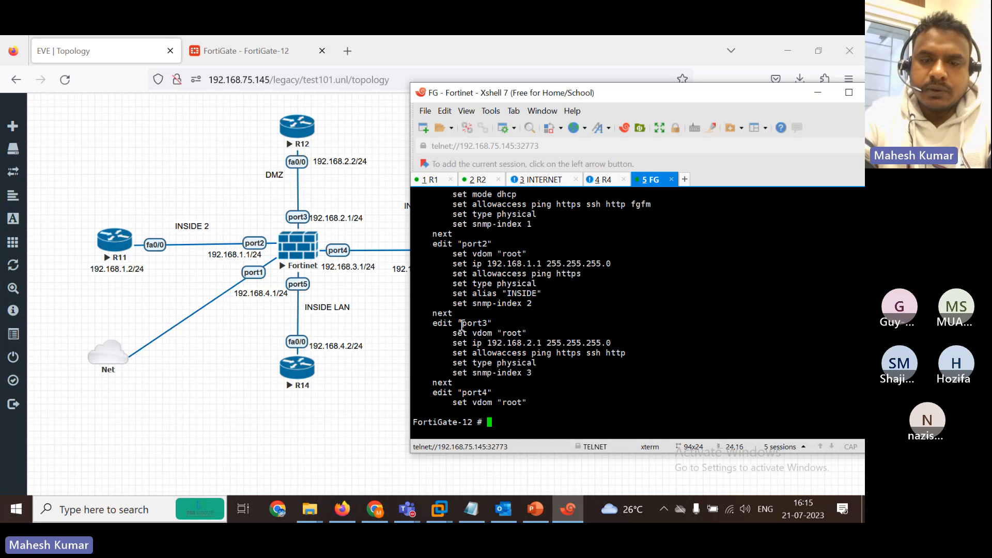
left_click_drag(641, 353, 474, 356)
left_click(541, 414)
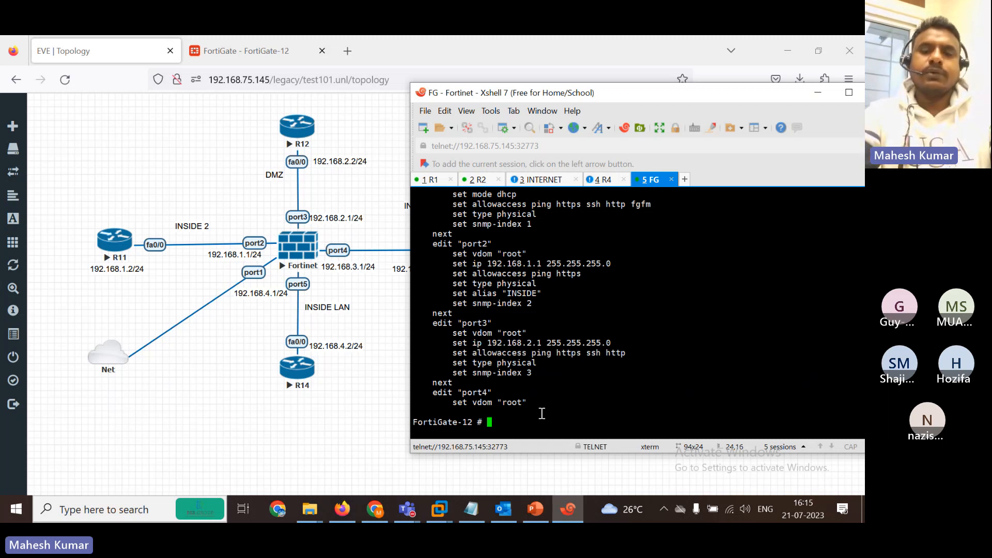
type("config system interface")
key("Return")
type("ed")
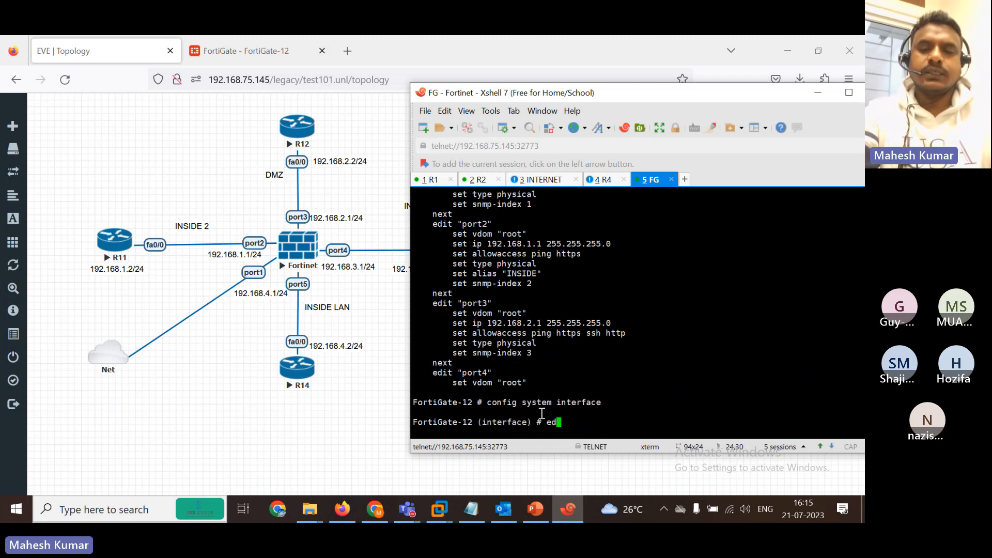
type("it port3")
key("Return")
Set port3's allowaccess to telnet only, save with 'end', and return to the R2 session.
type("s")
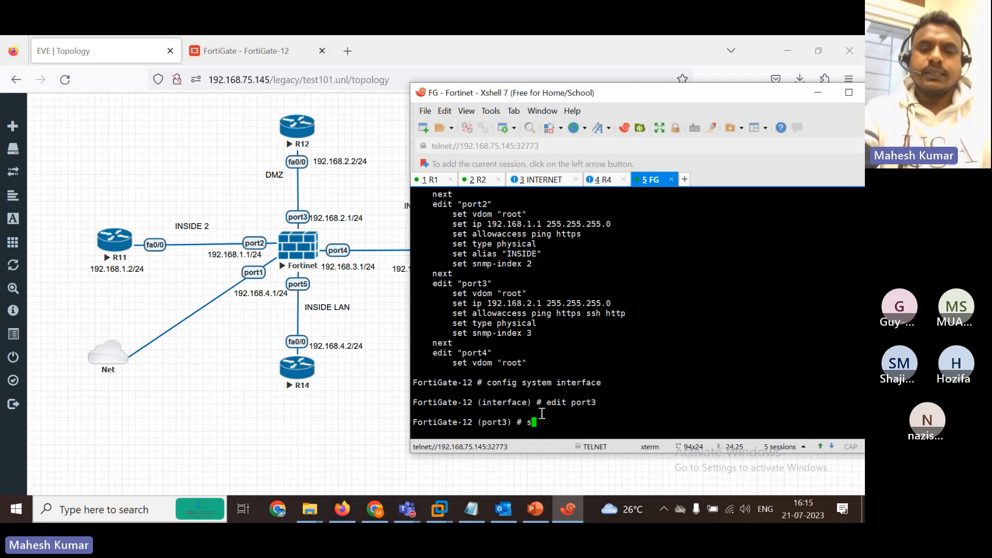
type("e al")
key("Return")
key("BackSpace")
key("BackSpace")
key("BackSpace")
type("t a")
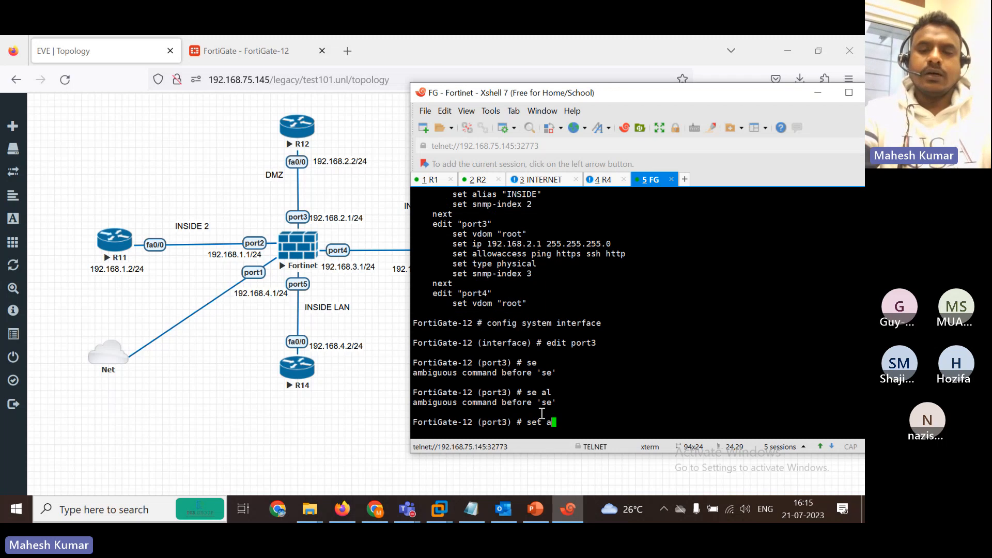
key("Tab")
type("telnet")
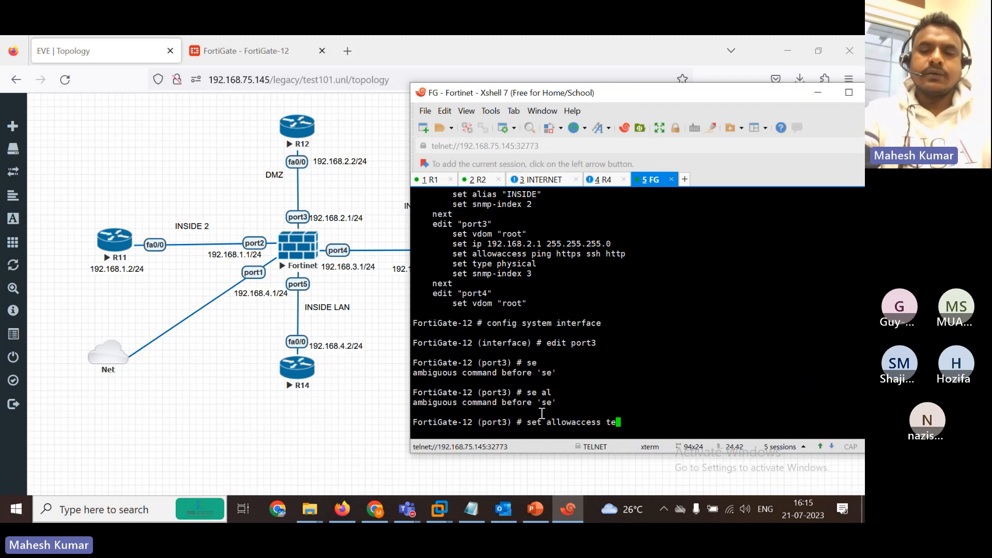
key("Return")
key("Return")
type("end")
key("Return")
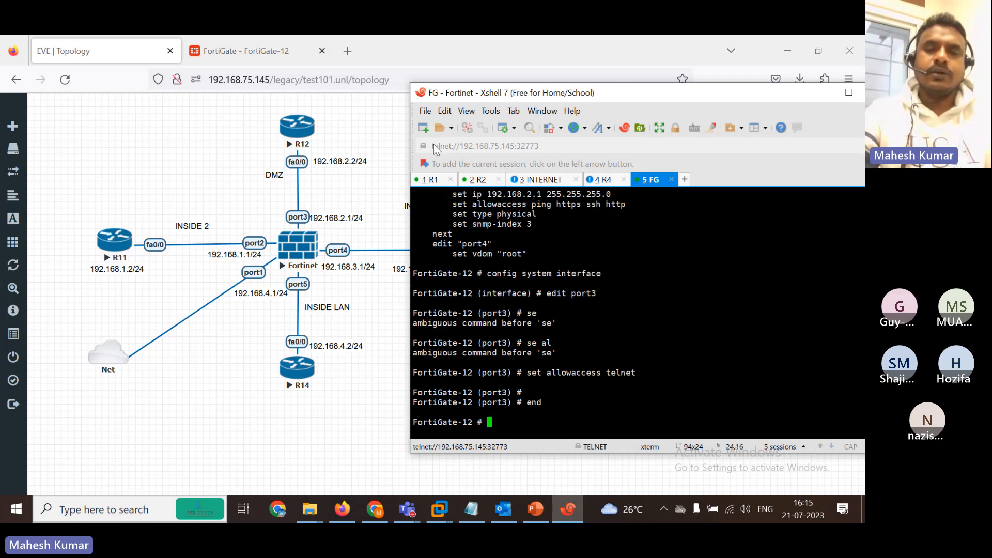
left_click(479, 181)
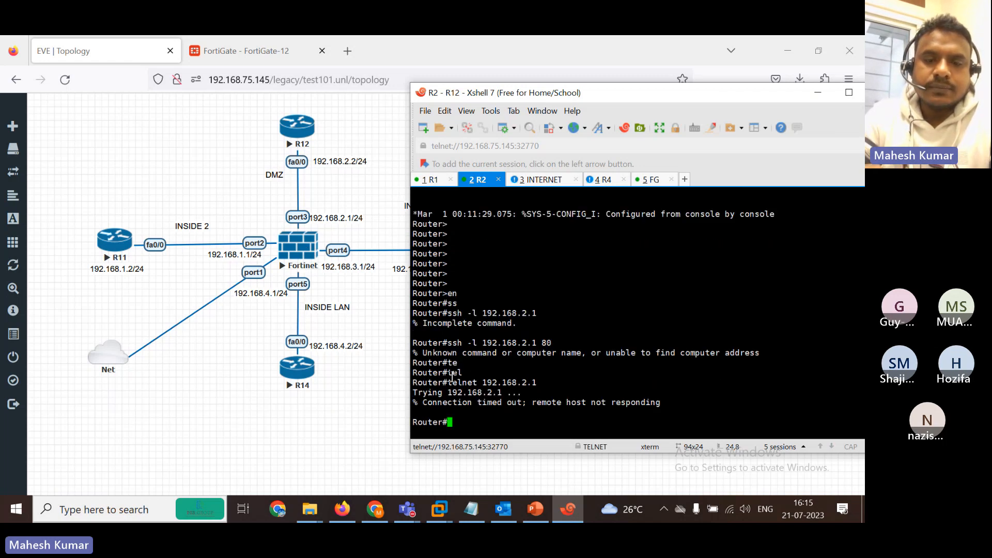
Telnet from R12 to 192.168.2.1 and log in to the FortiGate as admin.
key("Up")
key("Return")
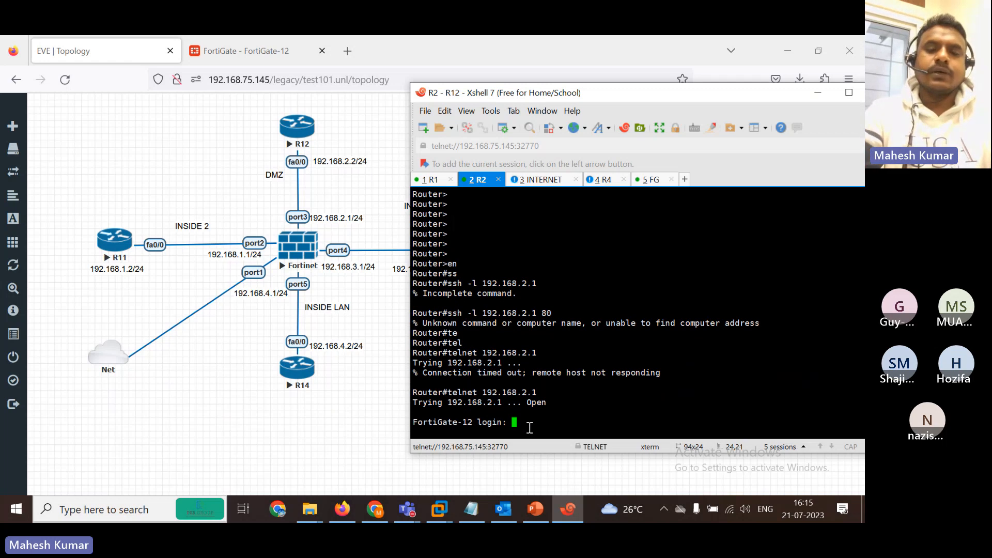
type("admin")
key("Return")
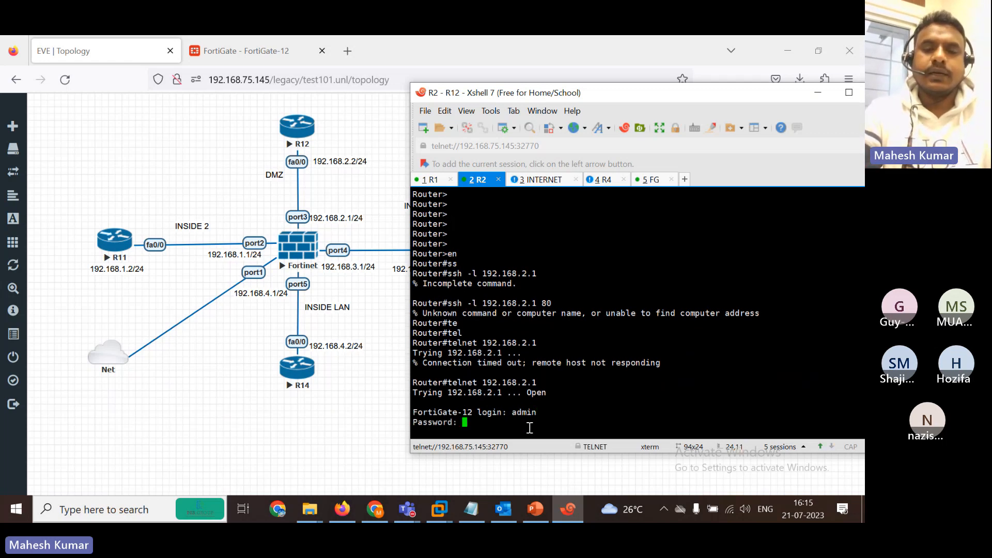
key("Return")
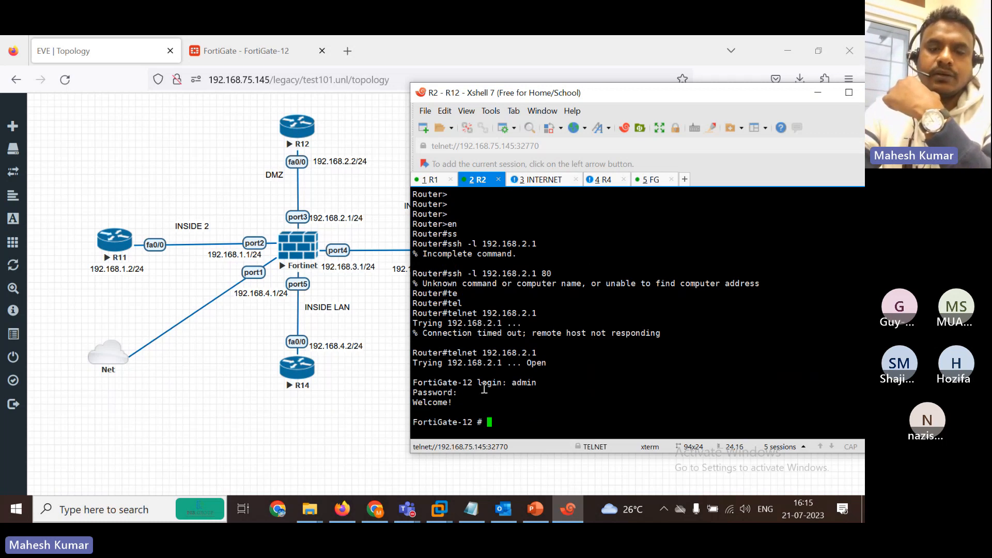
key("Return")
key("Return")
key("Return")
key("Return")
key("Return")
key("Return")
key("Return")
key("Return")
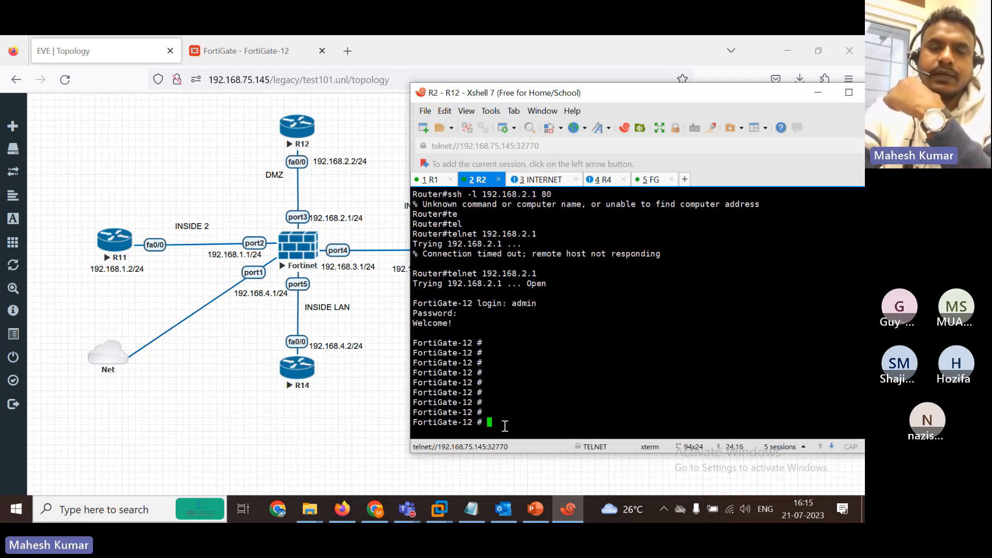
left_click_drag(425, 382, 462, 383)
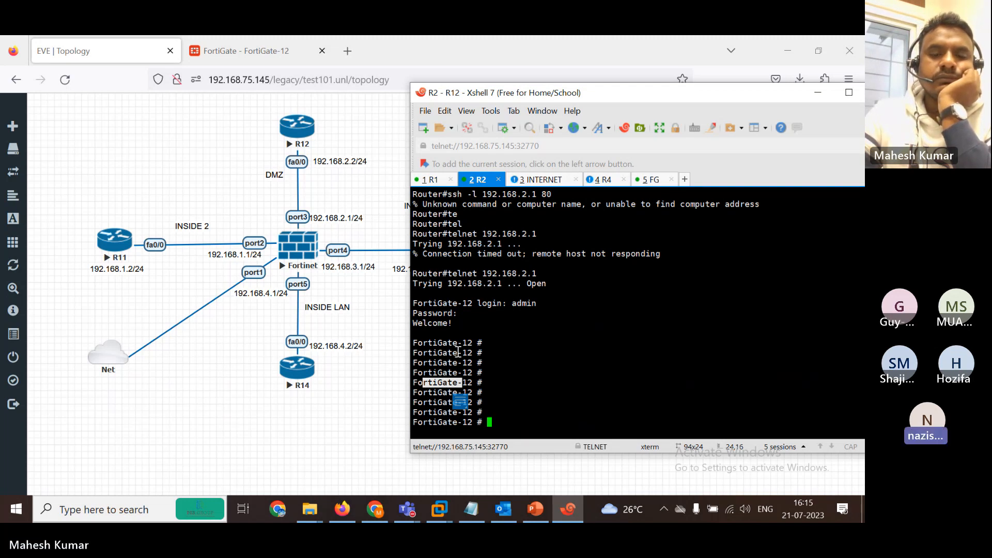
left_click(541, 188)
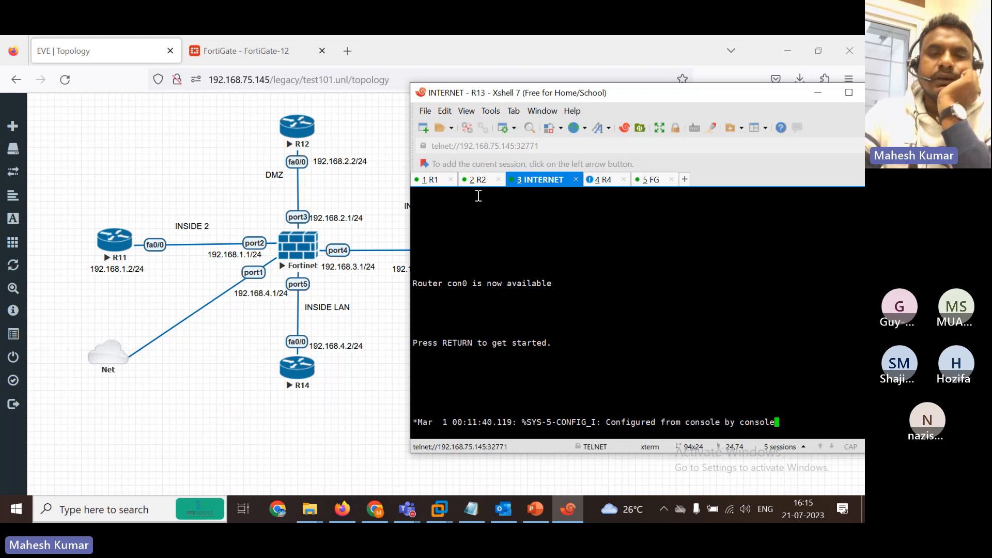
left_click(476, 180)
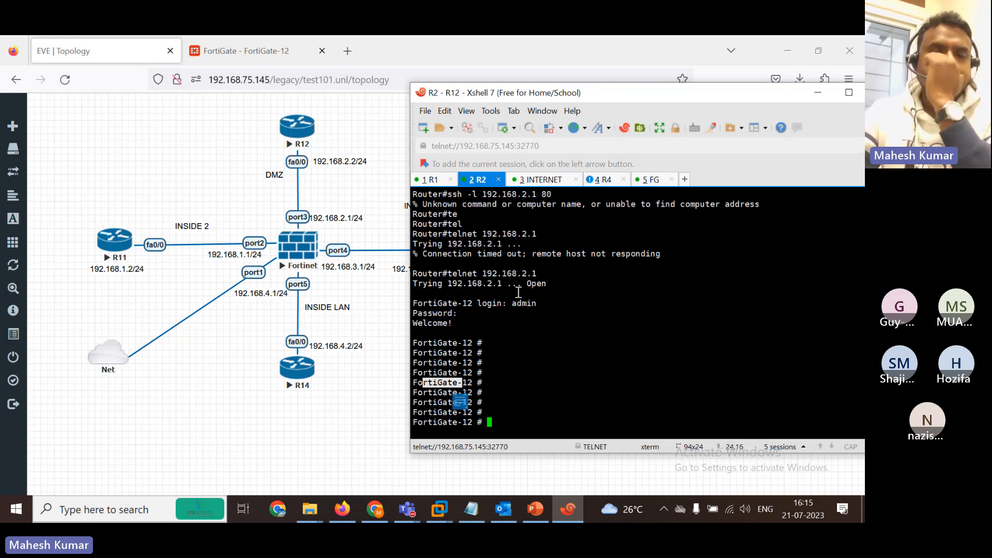
Log out of the FortiGate telnet session with 'exit'.
type("exi")
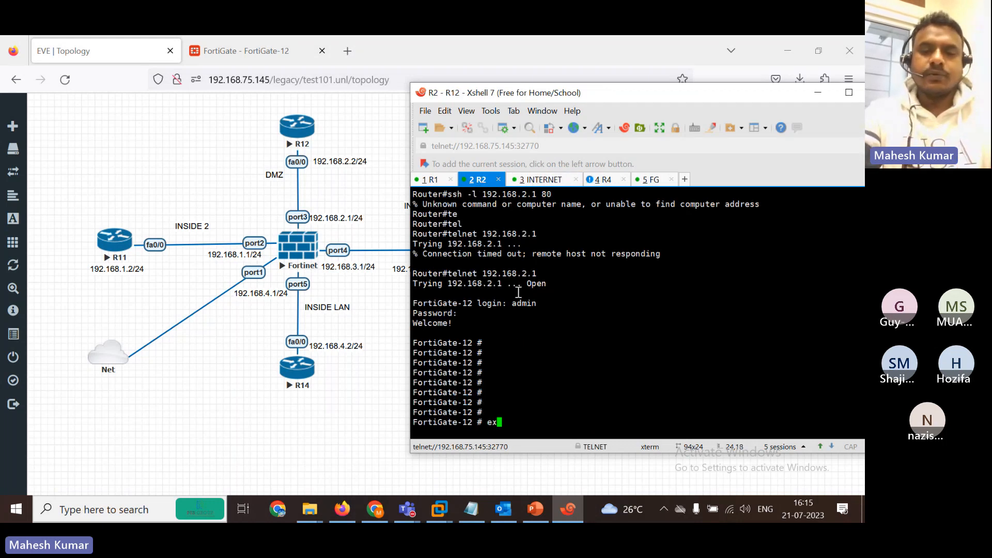
key("Return")
key("Return")
key("Return")
key("Return")
type("end")
key("Return")
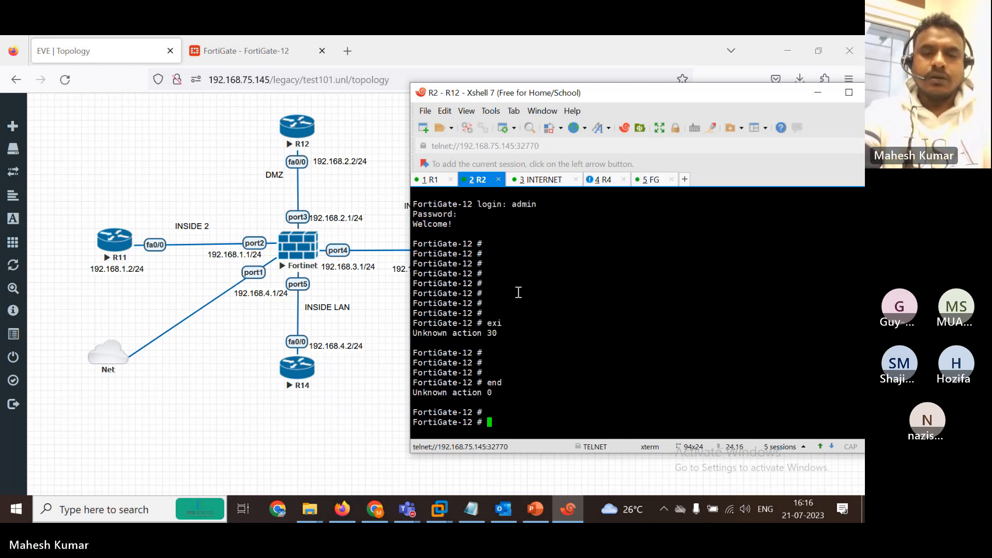
key("Return")
type("exit")
key("Return")
key("Return")
key("Return")
key("Return")
key("Return")
key("Return")
key("Return")
key("Return")
key("Return")
key("Return")
key("Return")
key("Return")
key("Return")
key("Return")
key("Return")
key("Return")
key("Return")
key("Return")
key("Return")
key("Return")
key("Return")
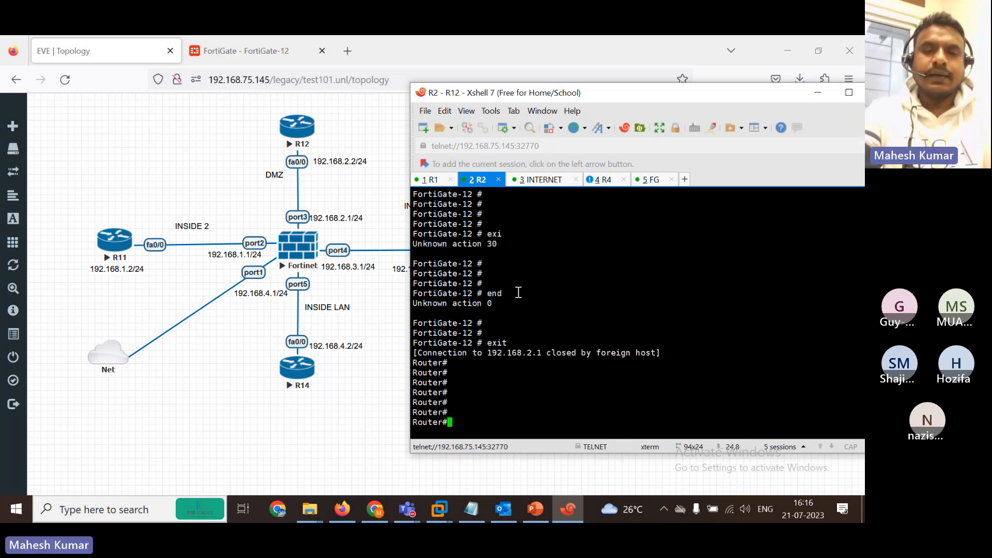
Ping 192.168.2.1 from R12, which gets no replies.
type("pi")
key("Tab")
type("192.168.")
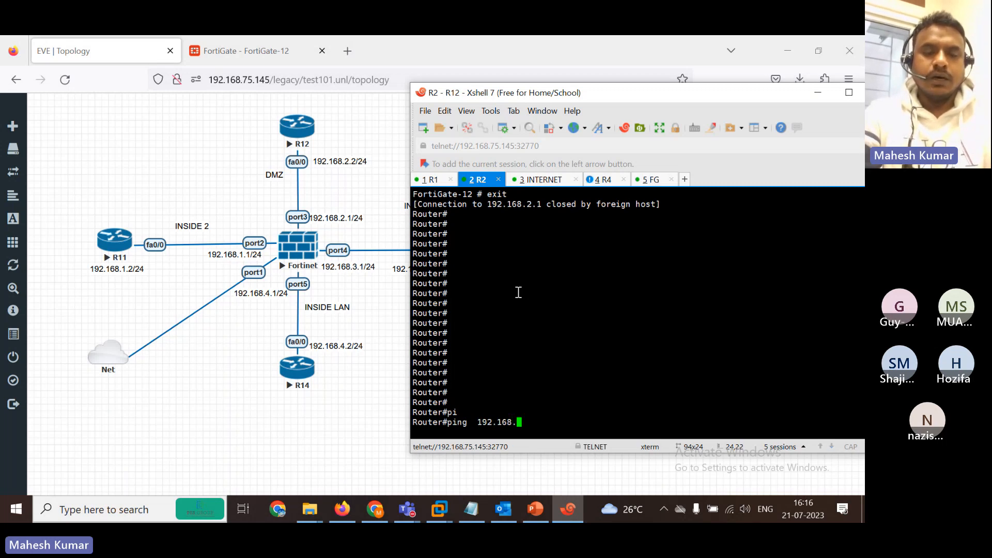
type("3.")
key("BackSpace")
key("BackSpace")
type("2.1")
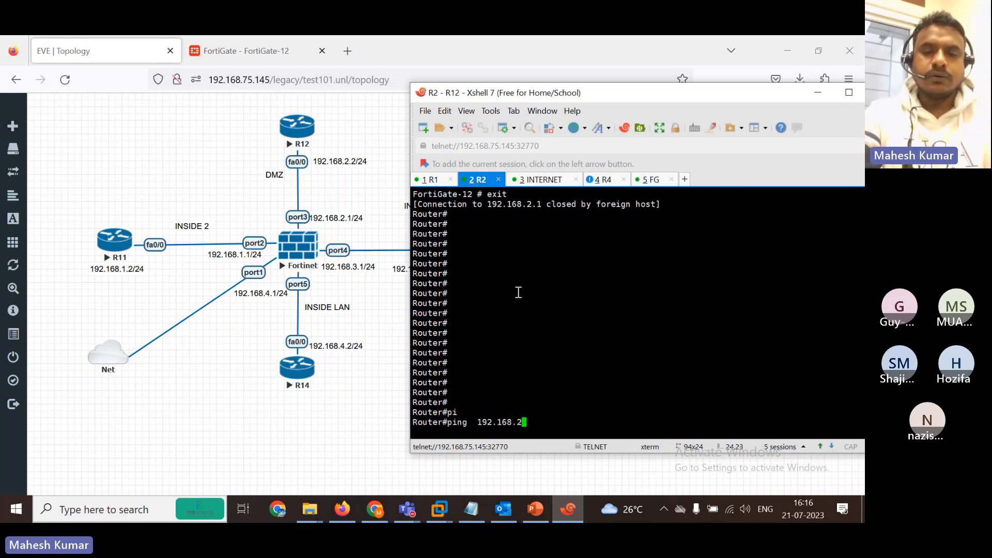
key("Return")
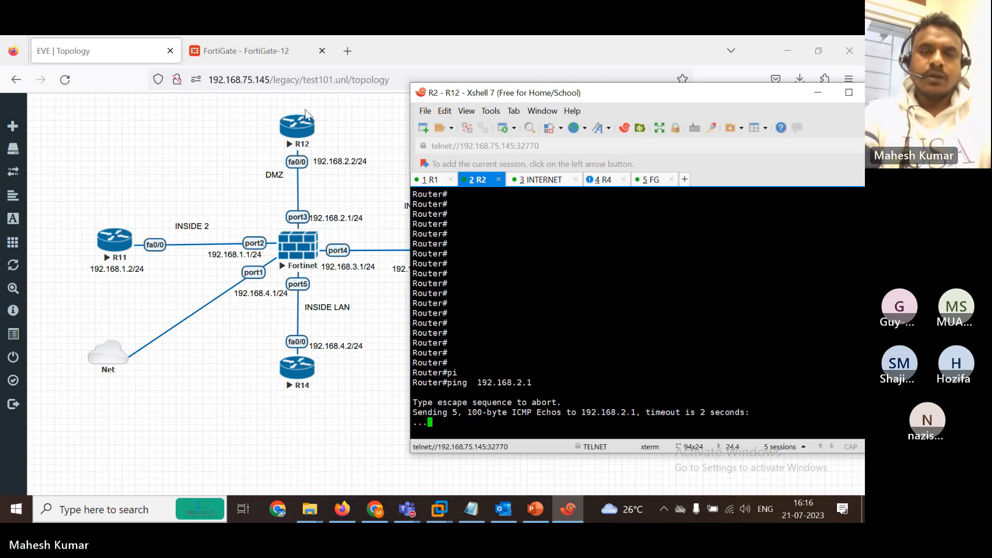
Show the FortiGate interface config and check that port3 allows only telnet.
left_click(652, 180)
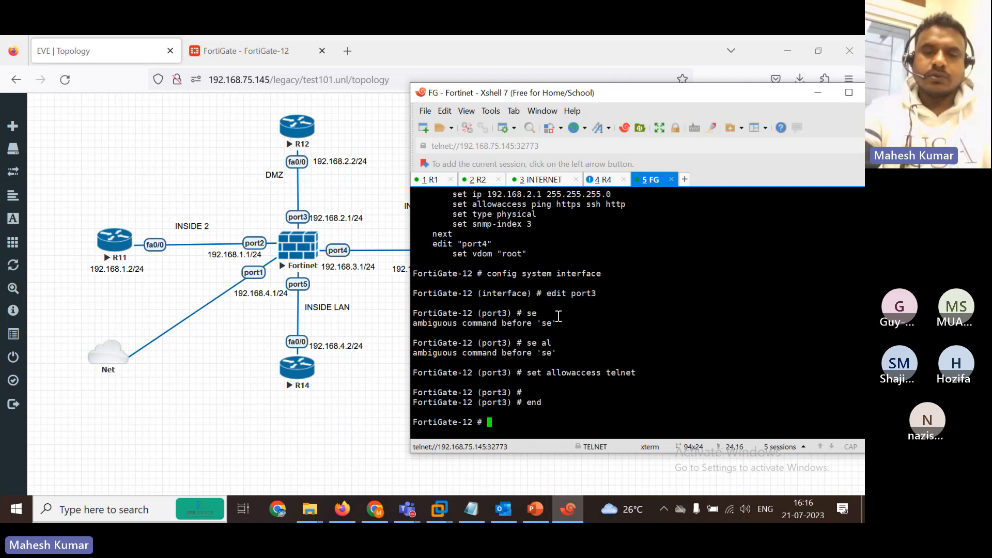
type("show system interface")
key("question")
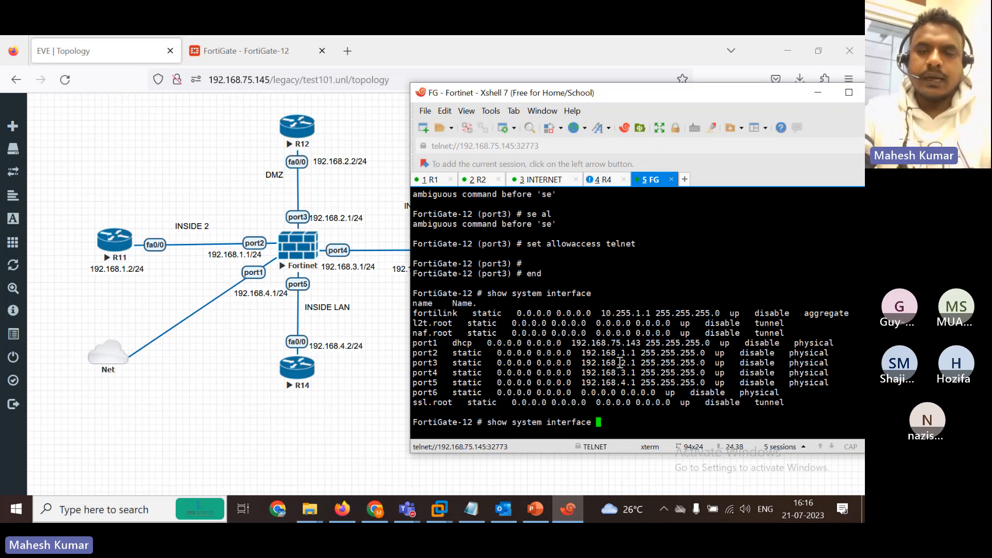
key("Return")
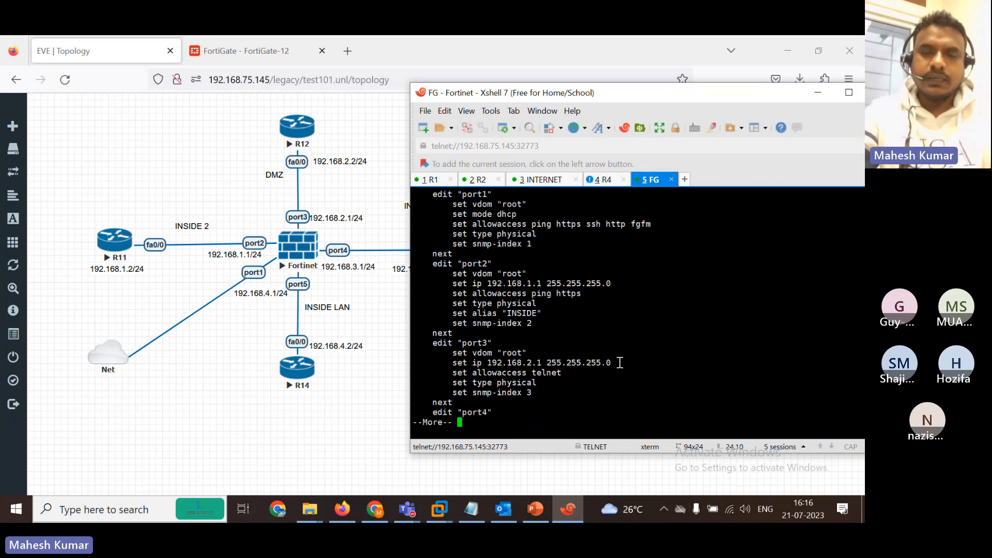
key("Return")
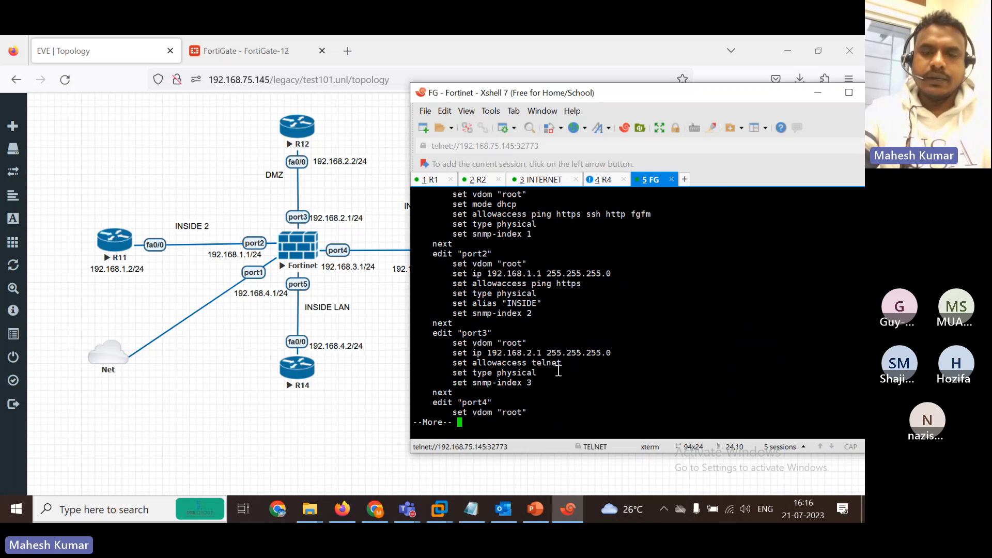
left_click_drag(563, 367, 526, 362)
left_click(483, 395)
key("XF86AudioMute")
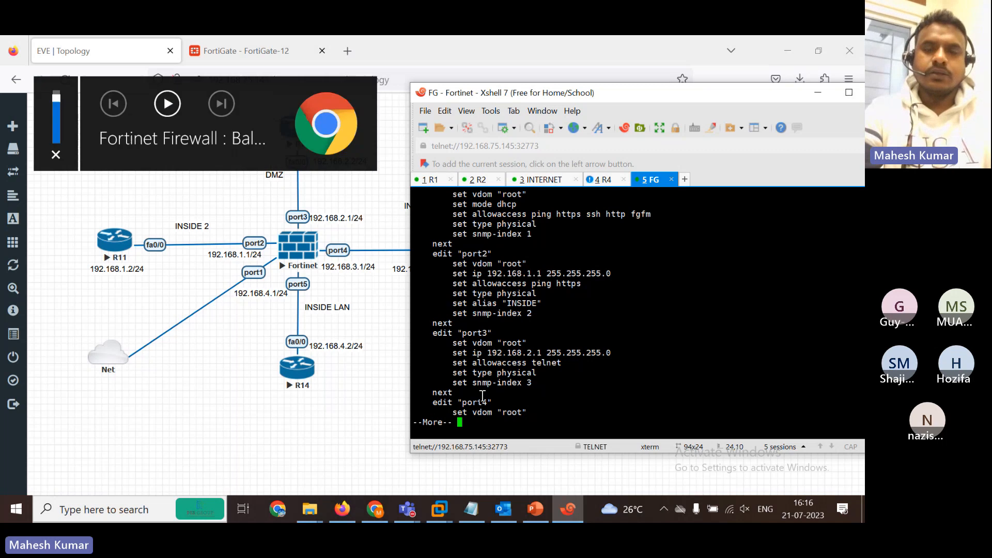
key("space")
key("XF86AudioMute")
key("space")
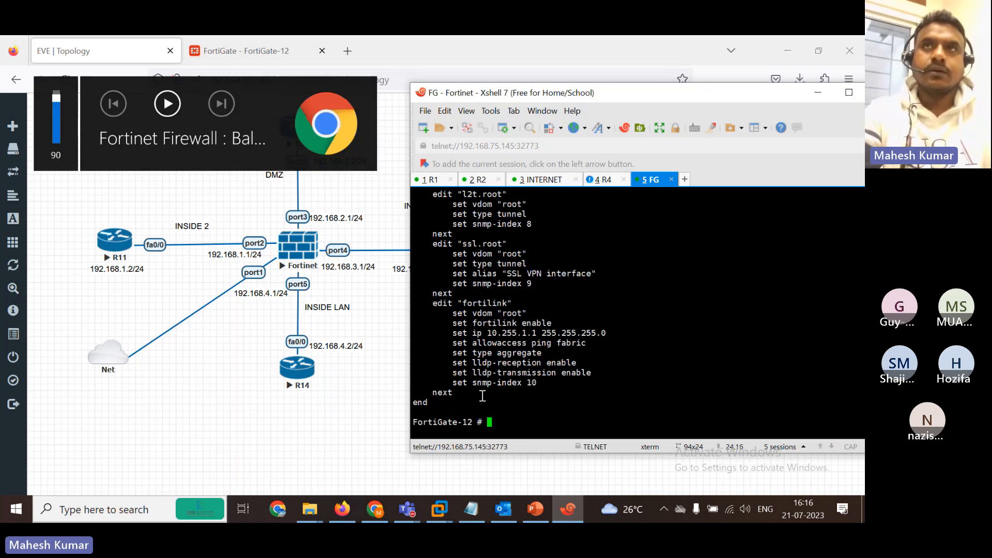
Set port3's allowaccess to ping, save with 'end', and return to the R12 session.
type("config system interface")
key("Return")
type("edit port3")
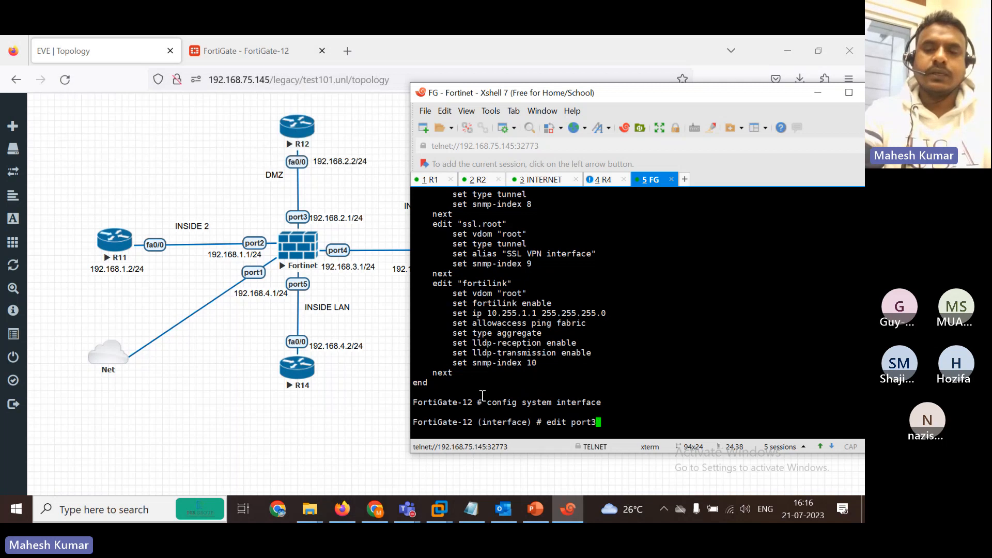
key("Return")
type("set ")
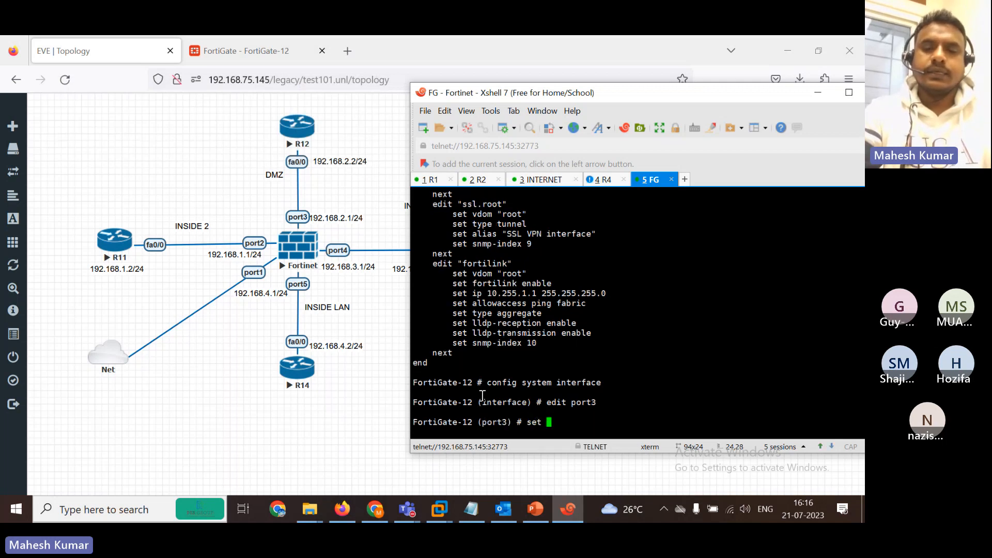
type("allowaccess ping")
key("Return")
key("Return")
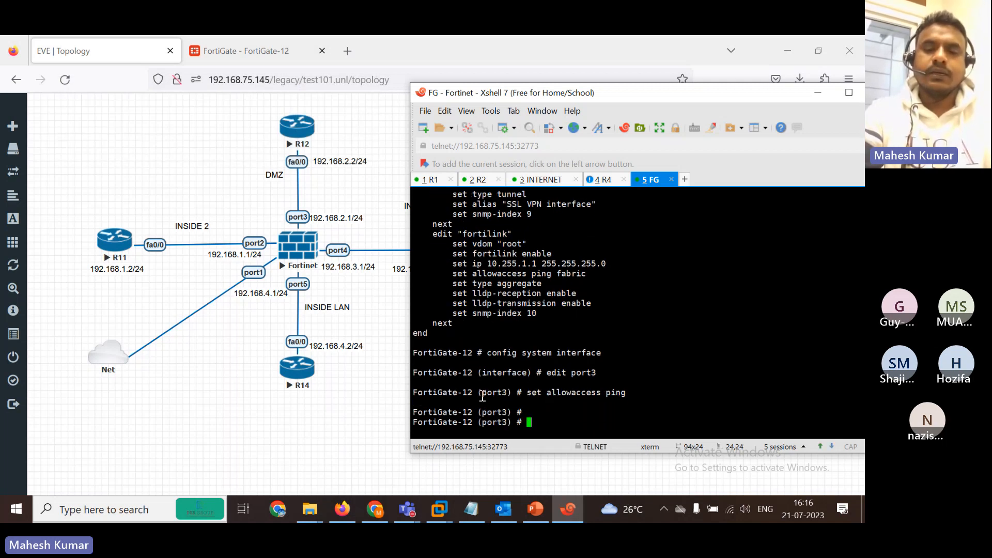
type("end")
key("Return")
key("Return")
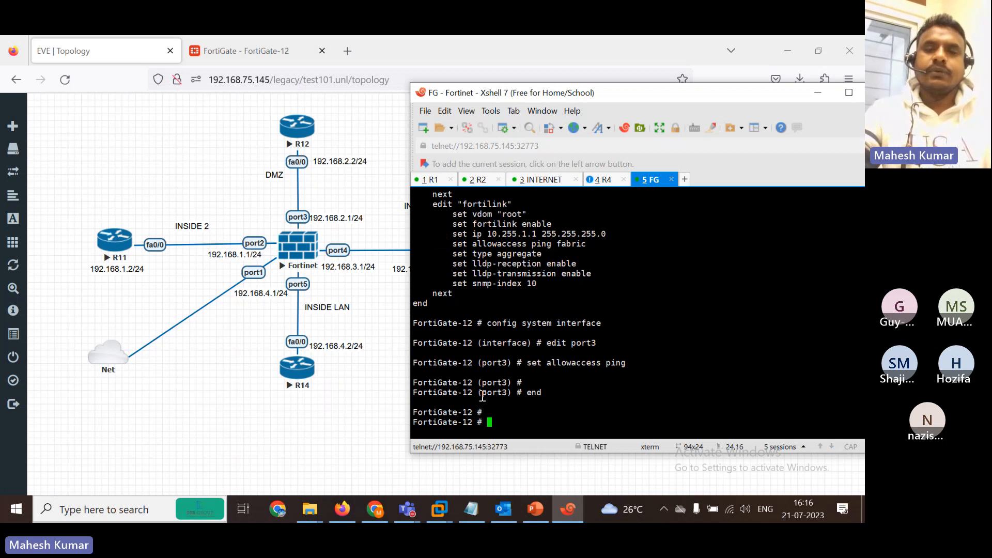
left_click(478, 180)
Rerun the ping to 192.168.2.1 from R12, now succeeding 5/5.
key("Up")
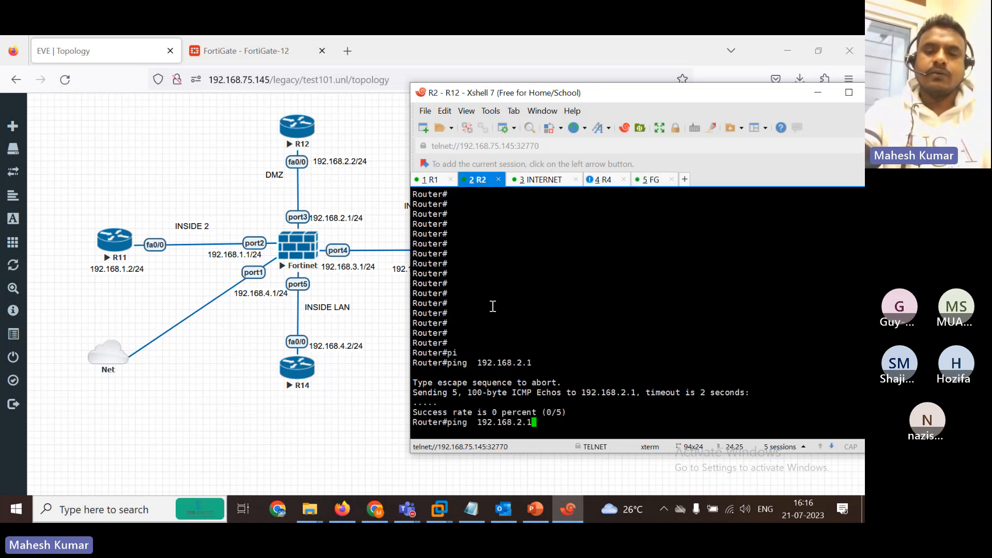
key("Return")
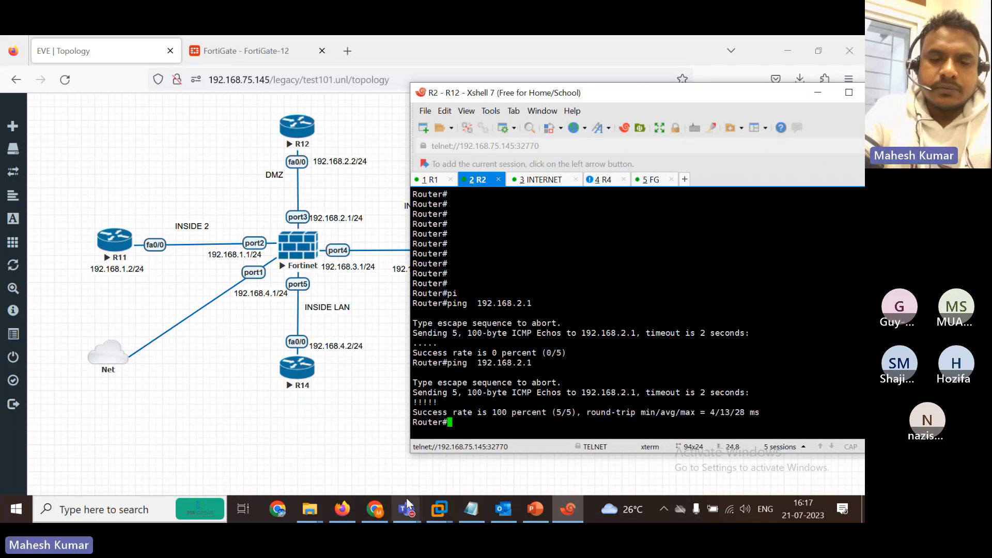
Bring up the Teams meeting, close the Participants pane, and dismiss the More menu.
left_click(411, 516)
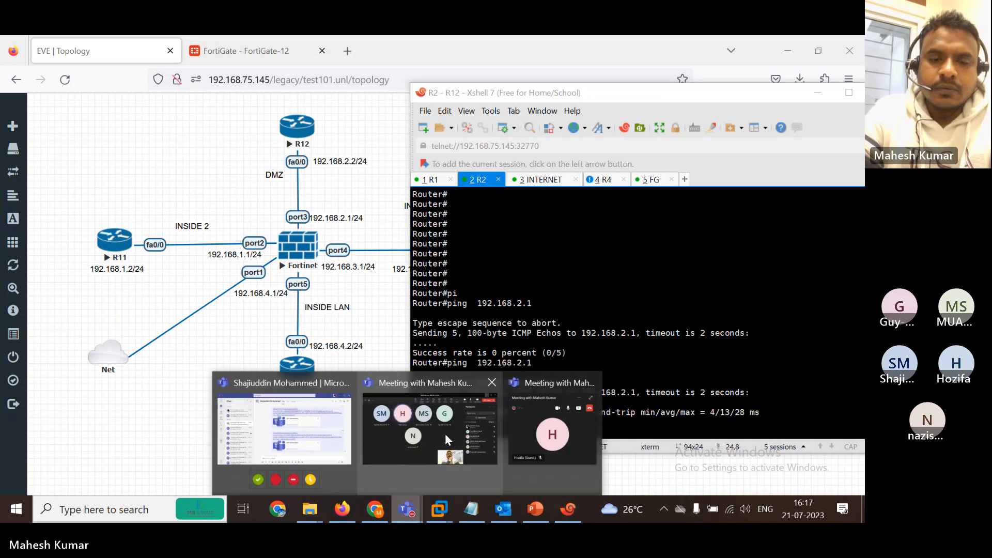
left_click(409, 448)
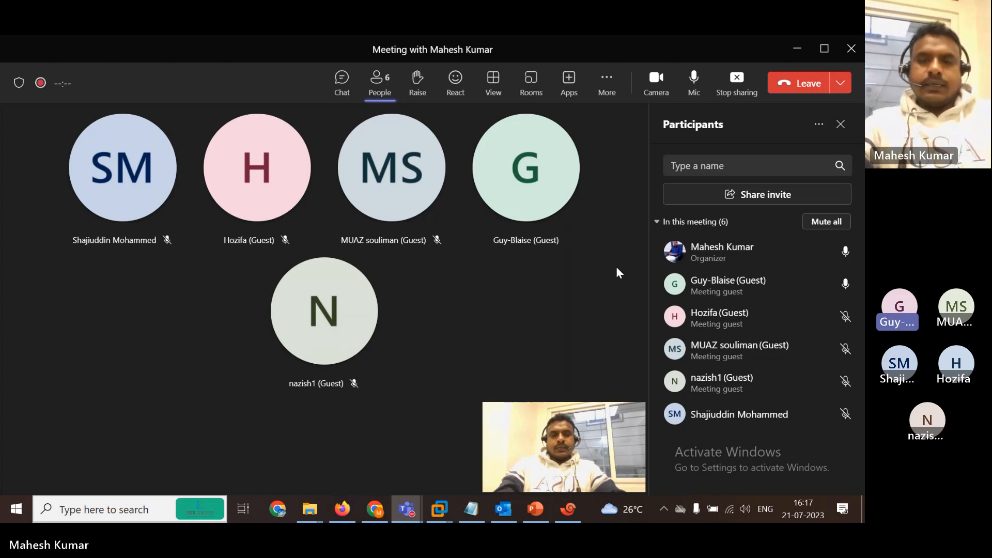
mouse_move(535, 117)
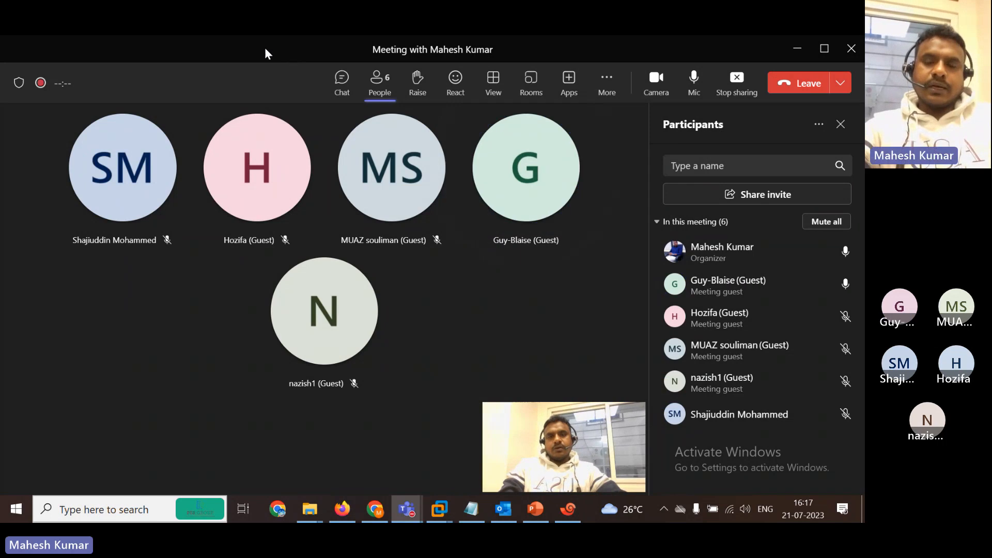
left_click(840, 126)
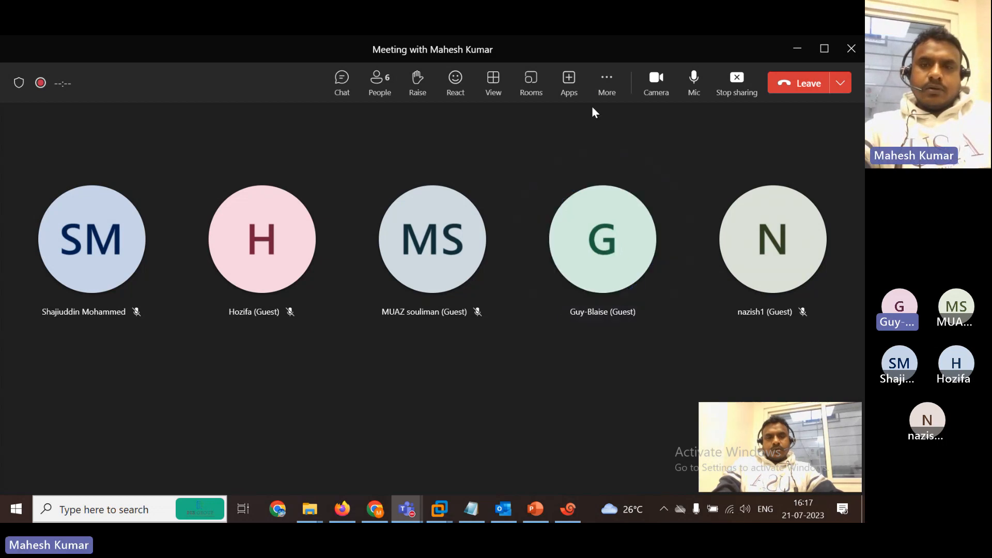
left_click(608, 85)
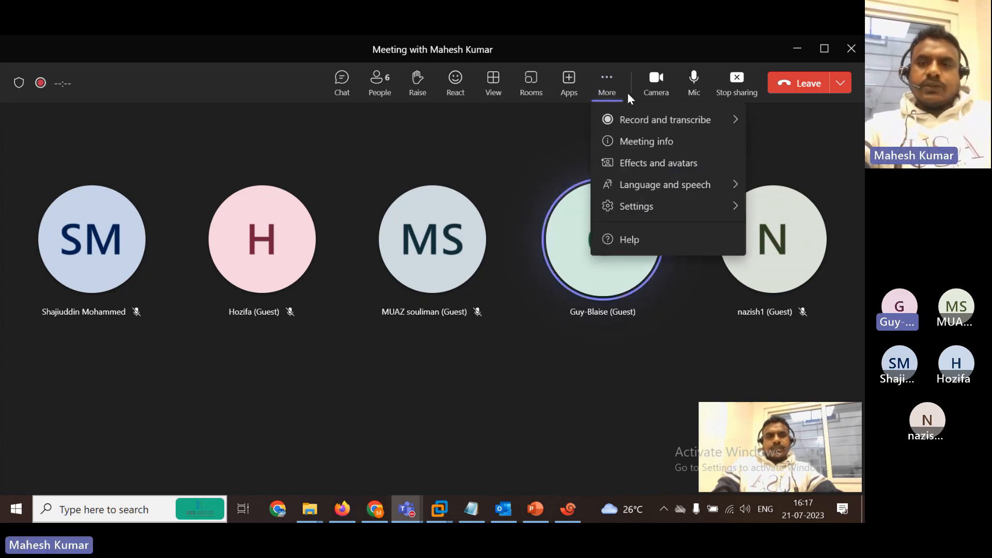
mouse_move(702, 121)
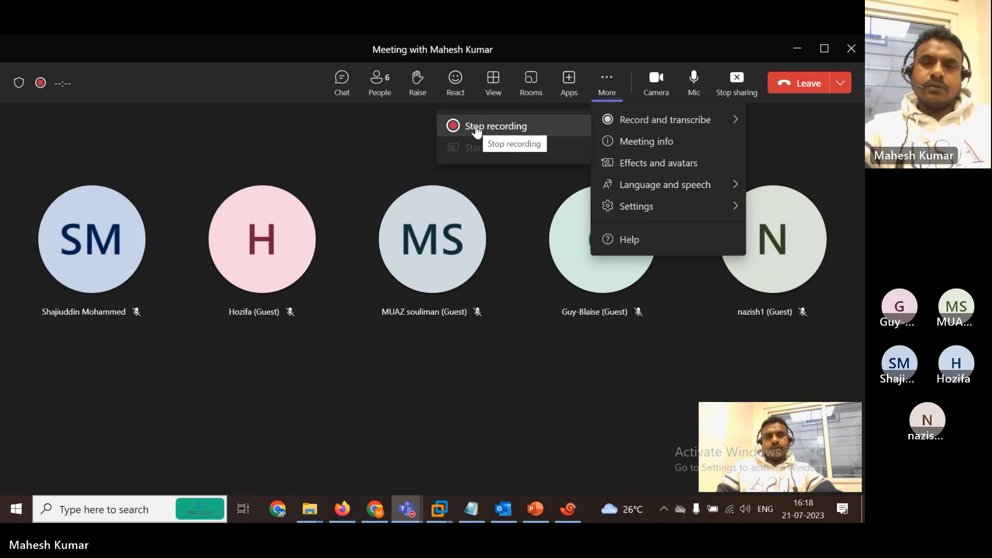
left_click(532, 308)
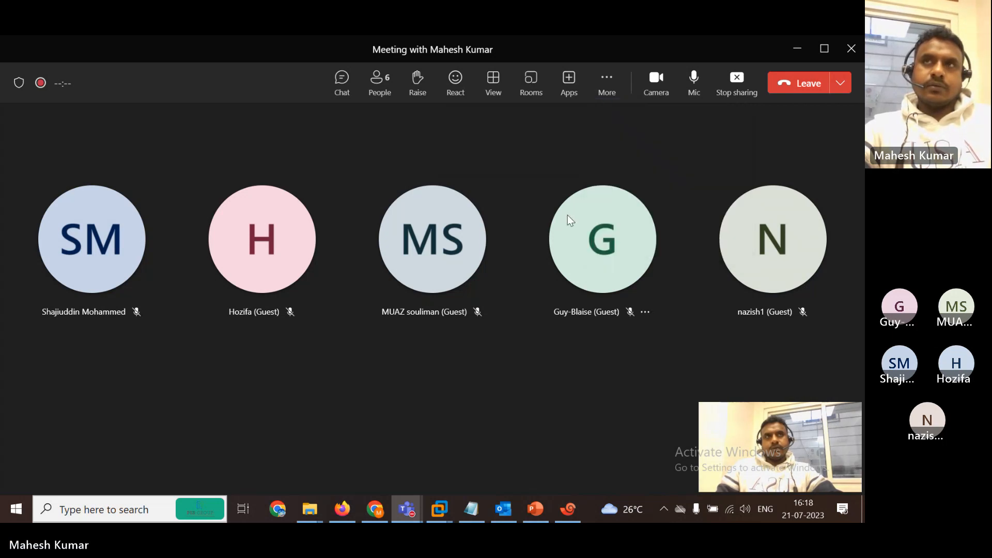
Minimize Teams and Xshell, then export all node configs in the EVE-NG lab.
left_click(795, 53)
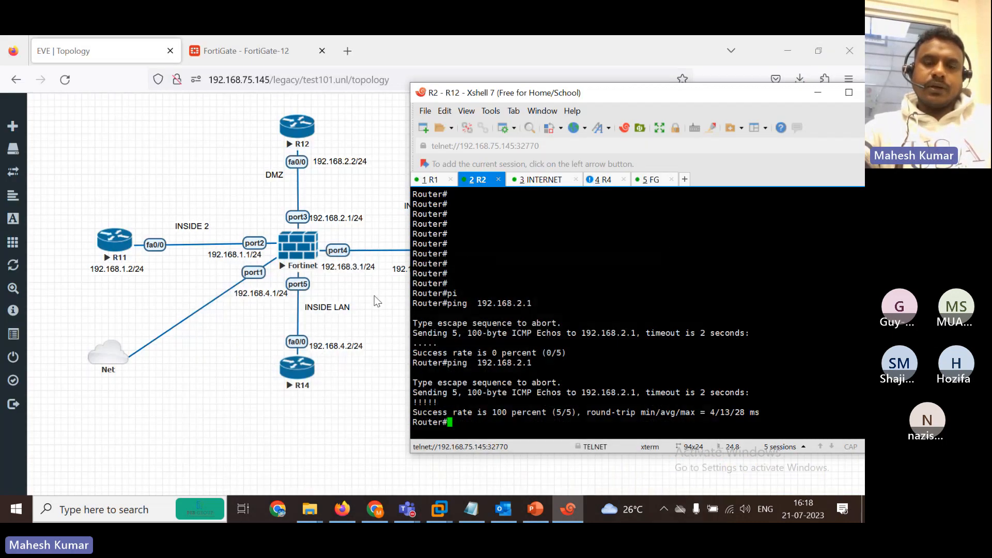
left_click(817, 93)
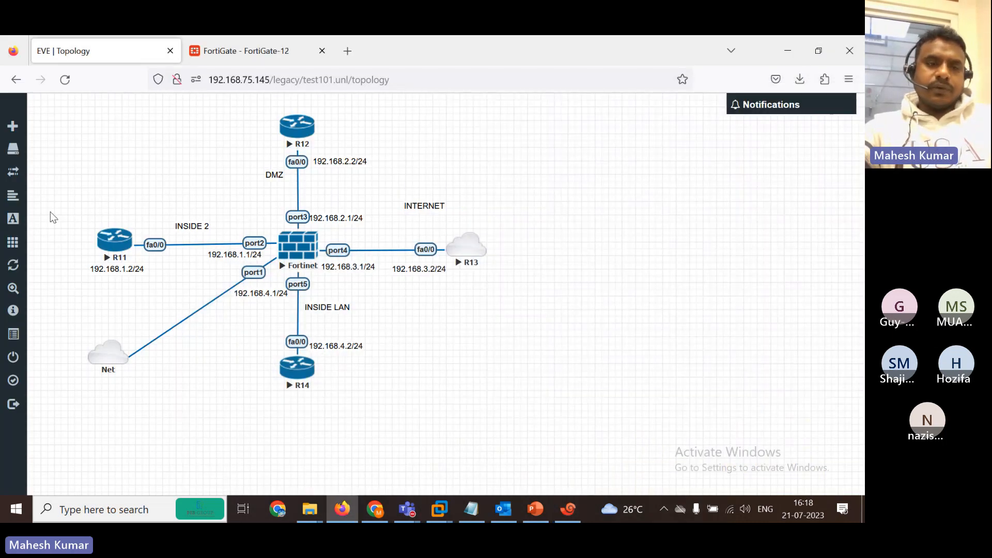
left_click(42, 242)
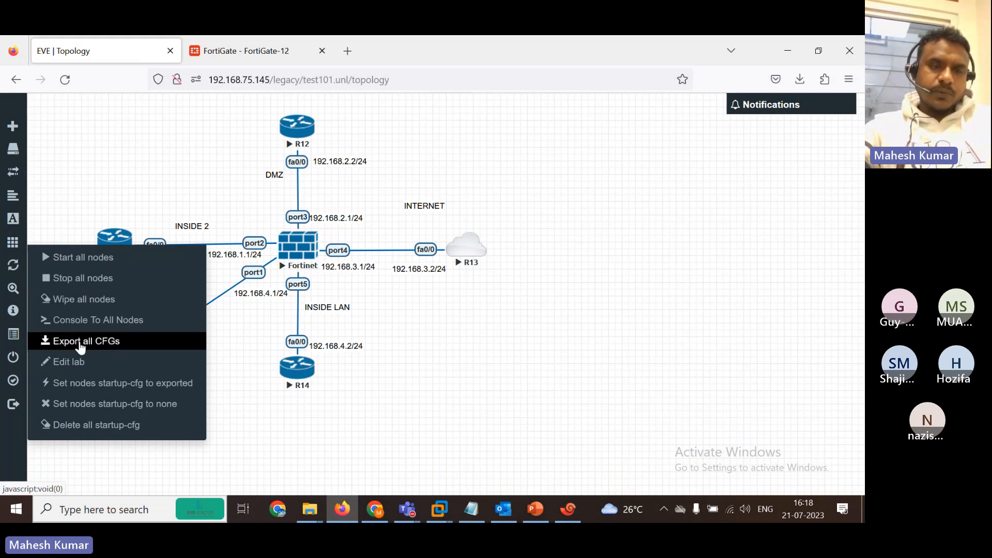
left_click(110, 344)
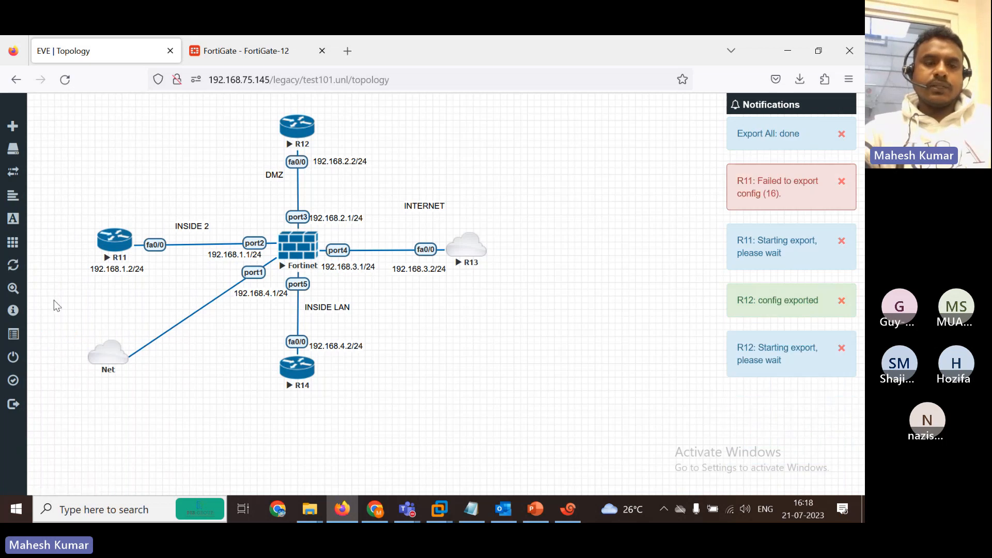
Stop all nodes in the EVE-NG lab.
mouse_move(2, 318)
left_click(32, 243)
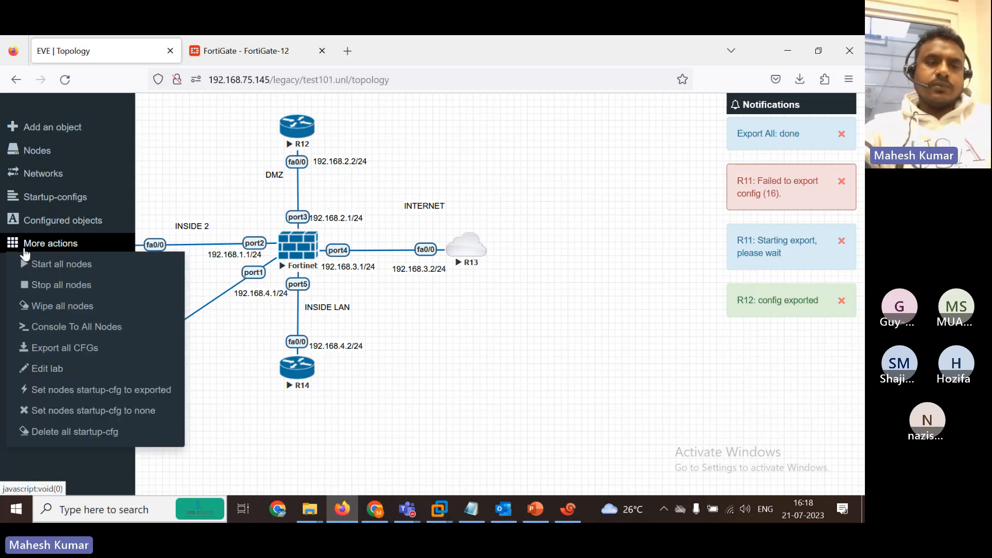
left_click(85, 286)
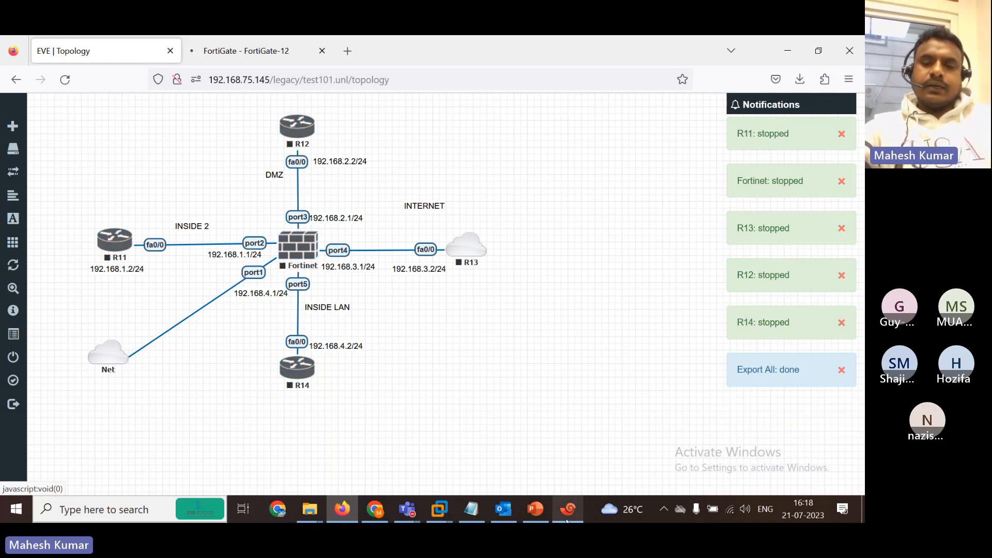
In the Teams meeting, choose Record and transcribe > Stop recording.
mouse_move(419, 505)
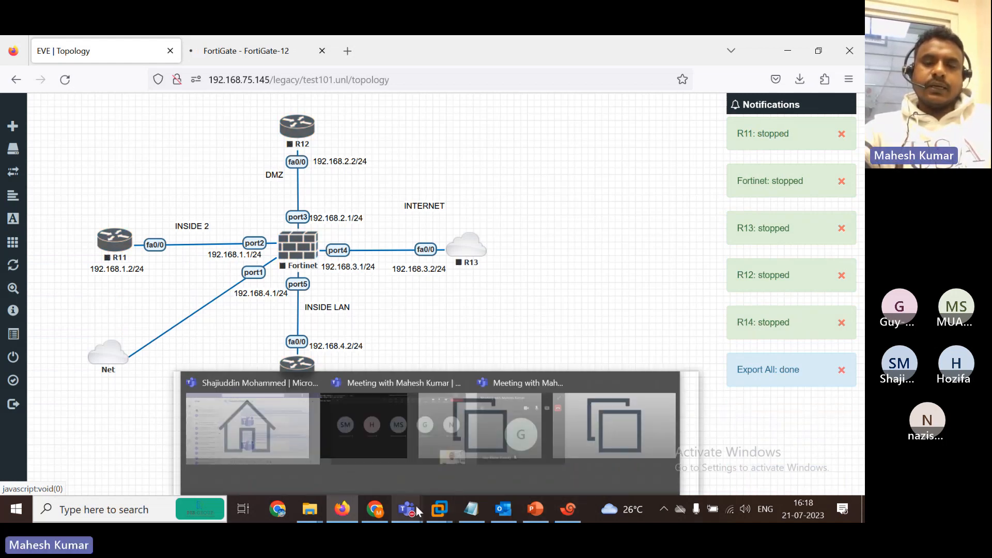
left_click(432, 440)
left_click(604, 96)
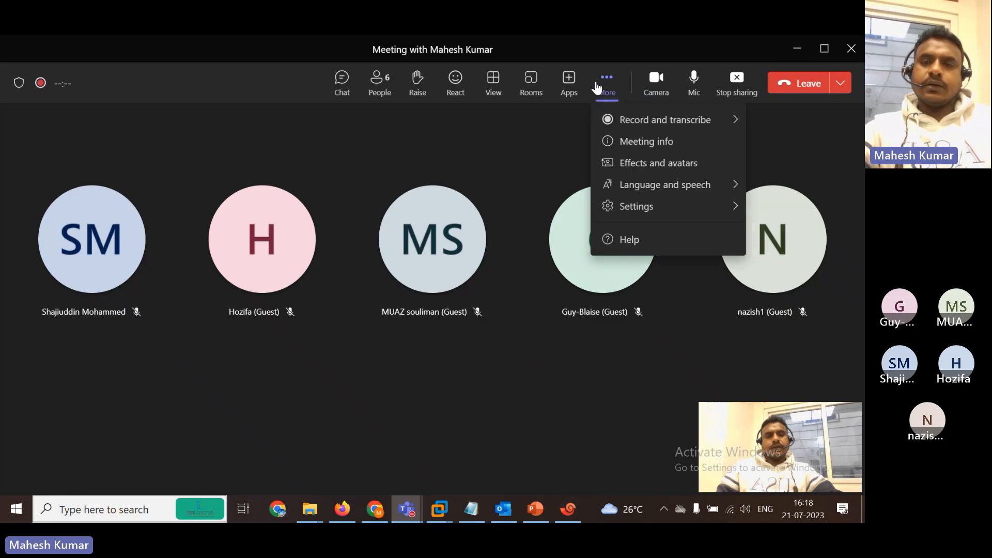
left_click(525, 129)
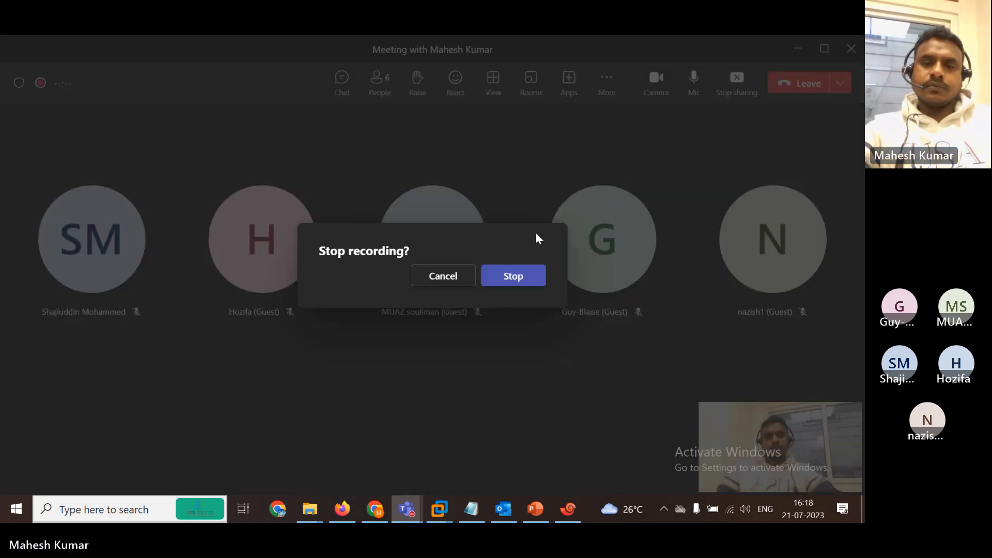